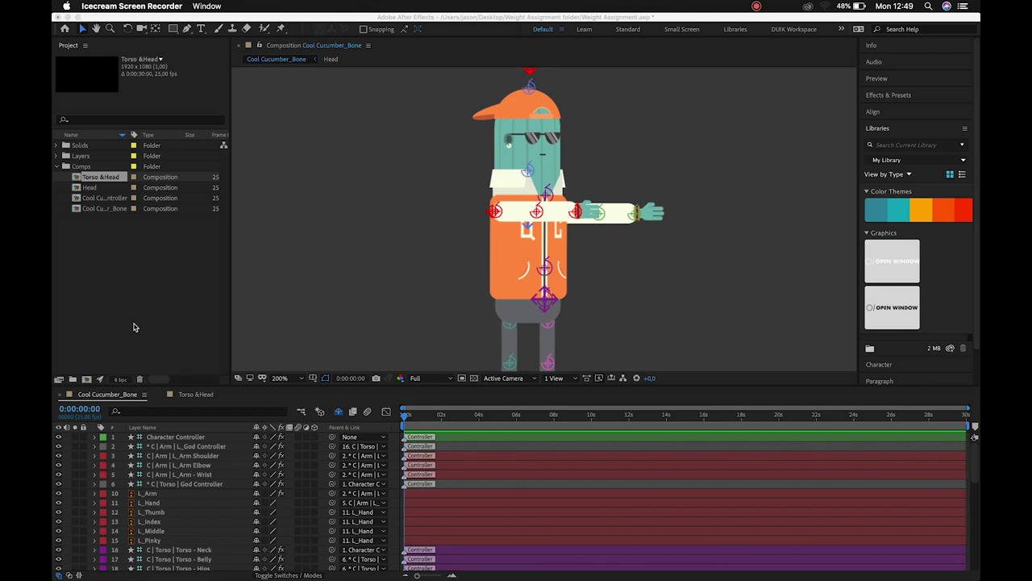
Examine the rigged cucumber character and its arm controllers at close and full-figure views
left_click(368, 198)
scroll(369, 199, "down", 4)
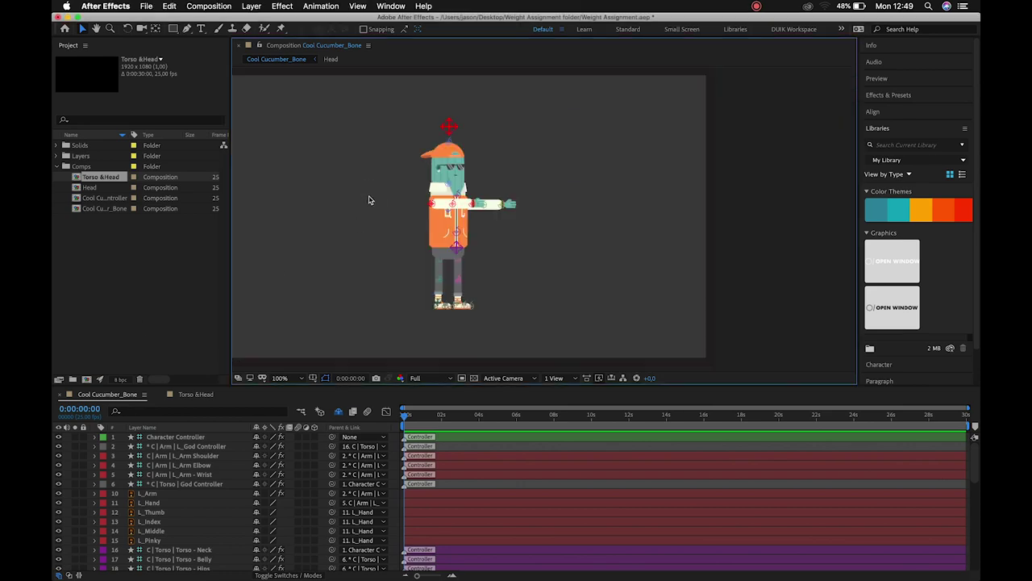
scroll(370, 200, "up", 4)
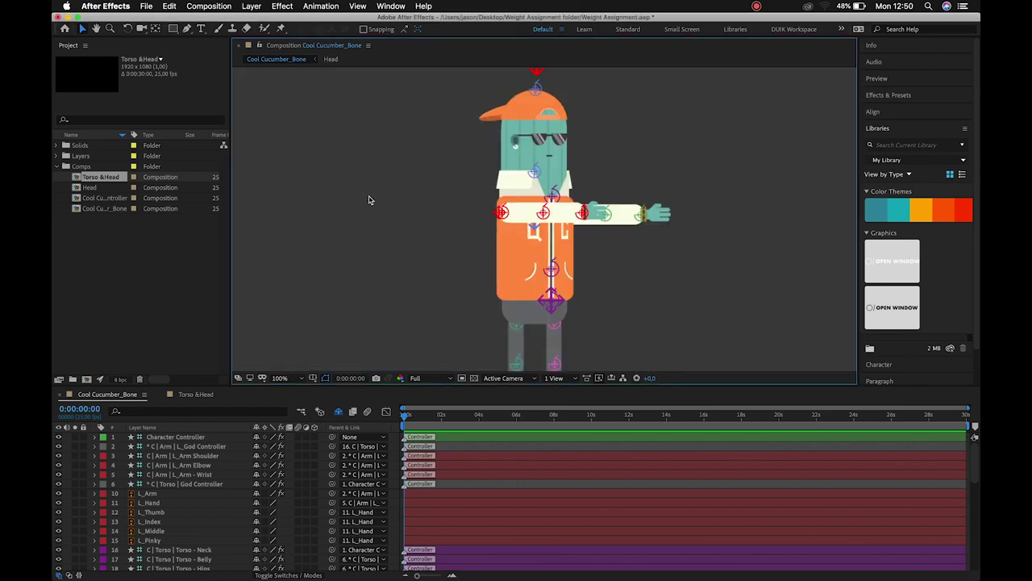
scroll(369, 200, "down", 2)
scroll(369, 200, "up", 2)
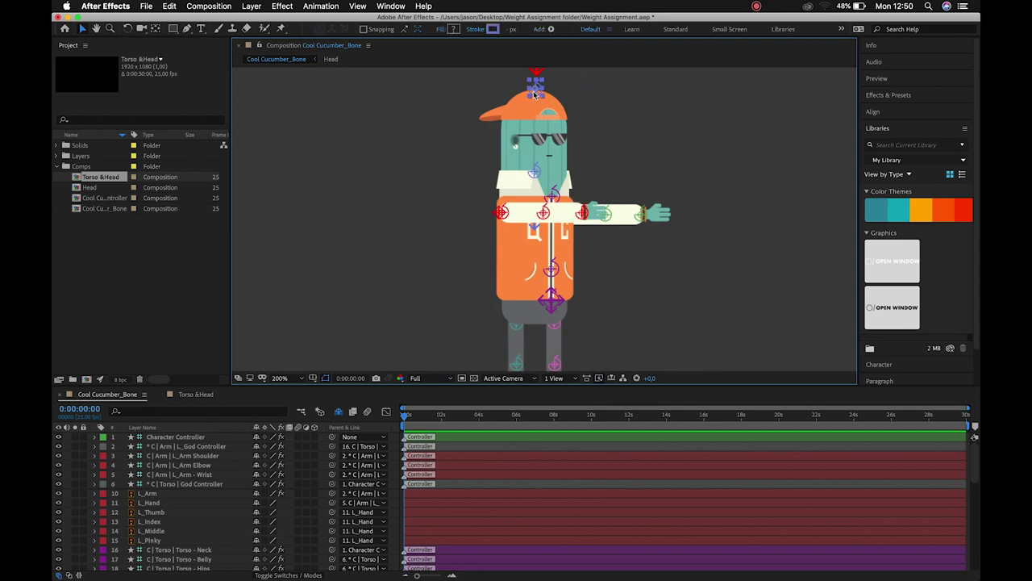
left_click(501, 212)
left_click(584, 213)
left_click(634, 161)
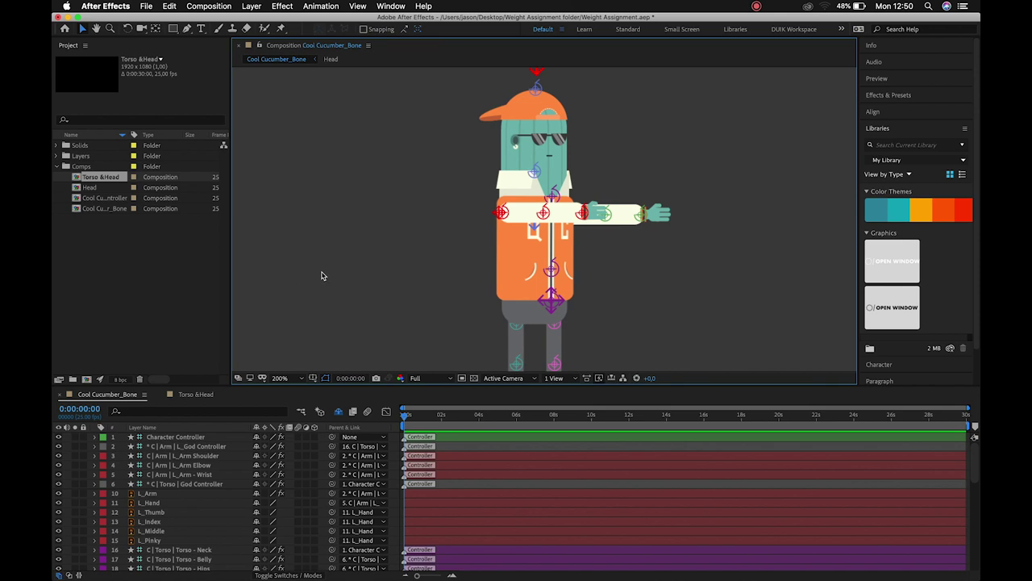
Close the Info, Audio, Preview, Effects & Presets and Align panels
left_click(916, 49)
left_click(966, 46)
left_click(944, 59)
left_click(965, 48)
left_click(944, 57)
left_click(965, 46)
left_click(944, 57)
left_click(965, 46)
left_click(940, 55)
left_click(965, 46)
left_click(957, 54)
Close the Libraries, Character, Paragraph, Tracker and Content-Aware Fill panels
left_click(965, 46)
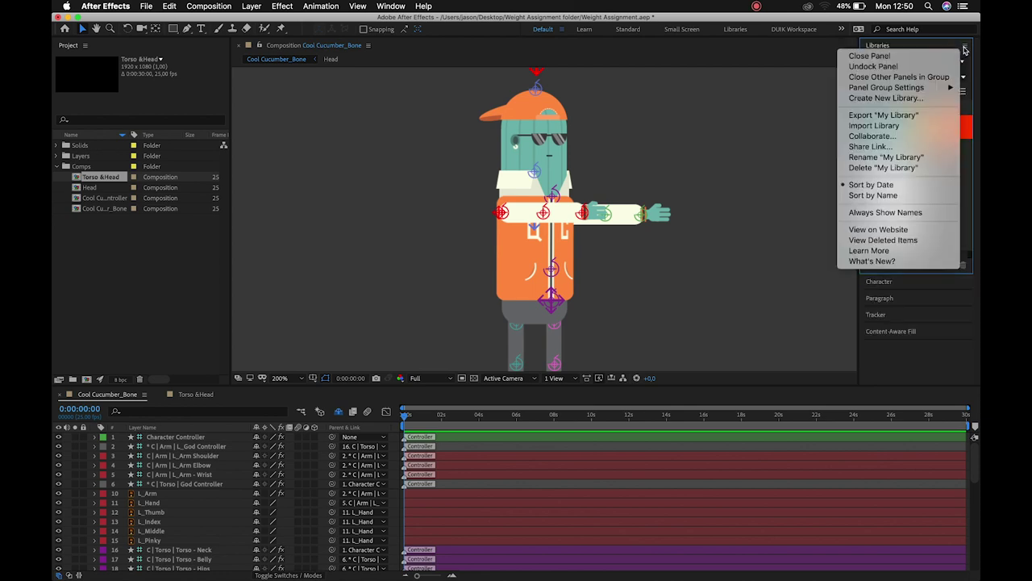
left_click(940, 56)
left_click(965, 46)
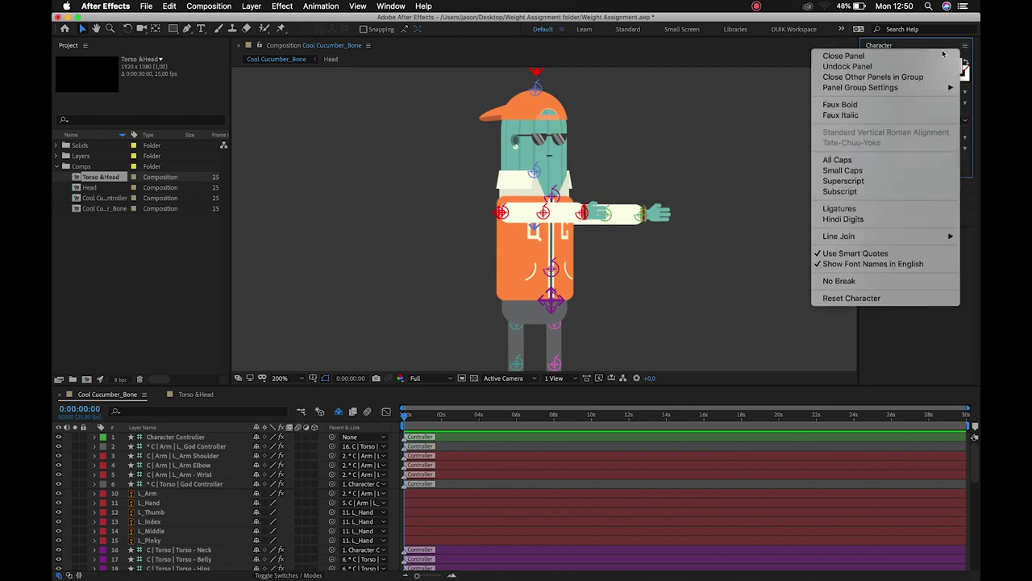
left_click(941, 56)
left_click(966, 45)
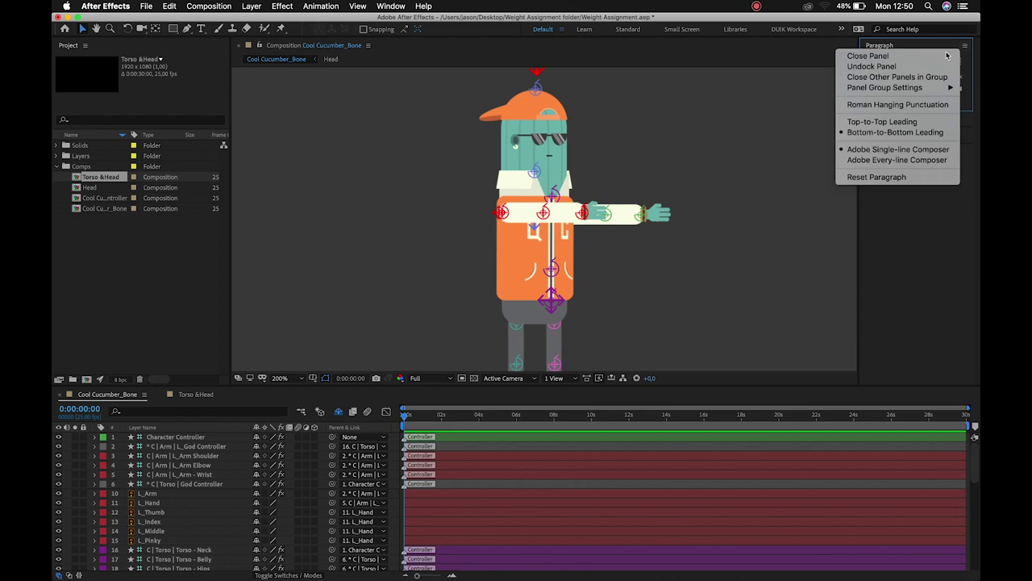
left_click(945, 55)
left_click(965, 46)
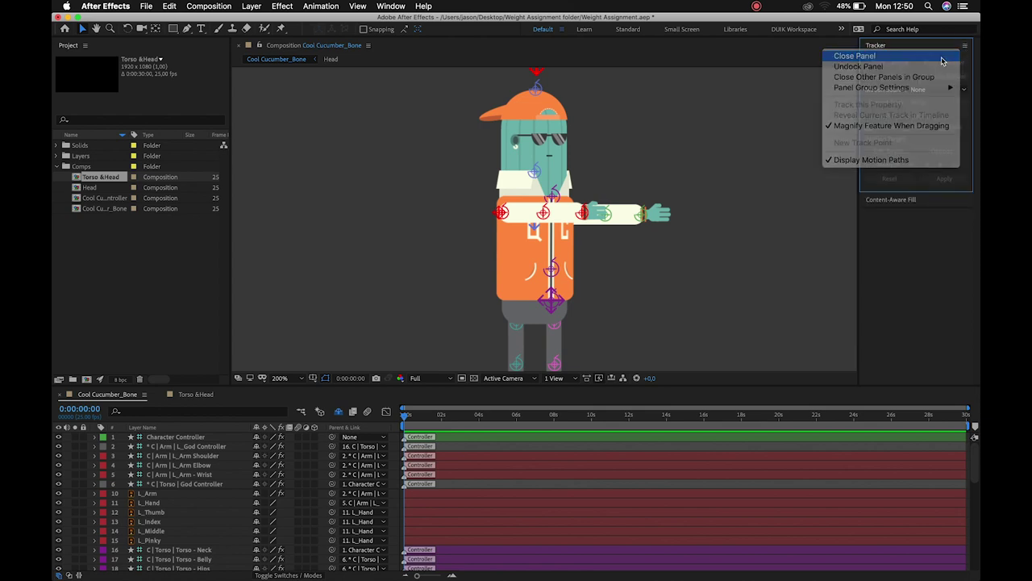
left_click(942, 56)
left_click(967, 46)
left_click(940, 56)
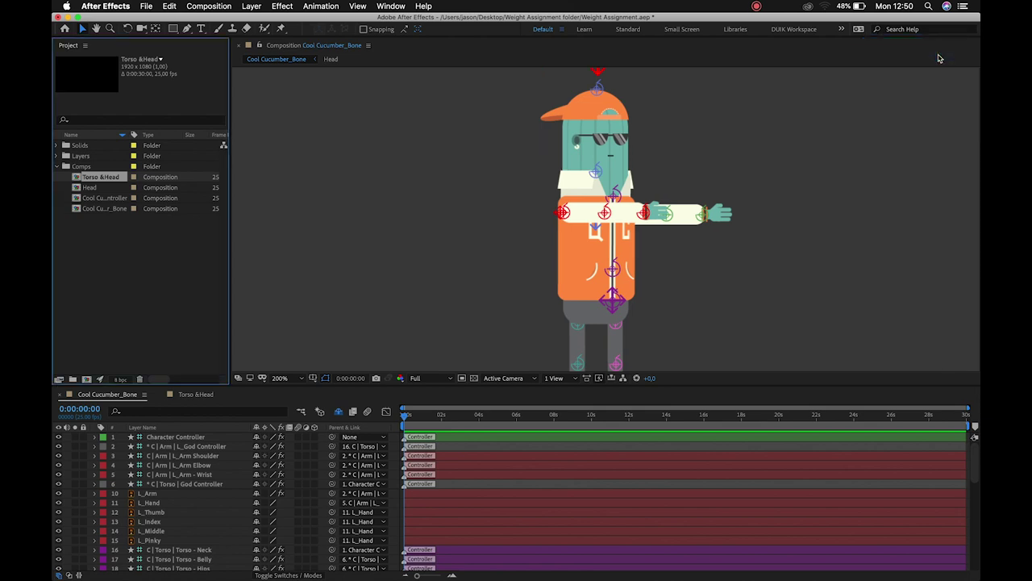
Open the Duik Bassel script panel, dock it beside the composition view and narrow it to a slim column
left_click(380, 7)
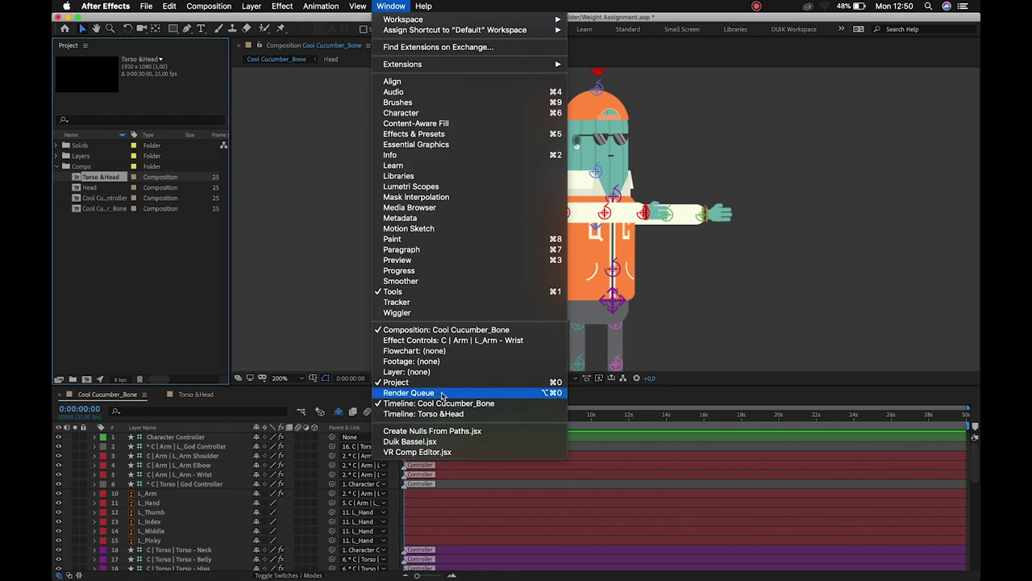
left_click(425, 449)
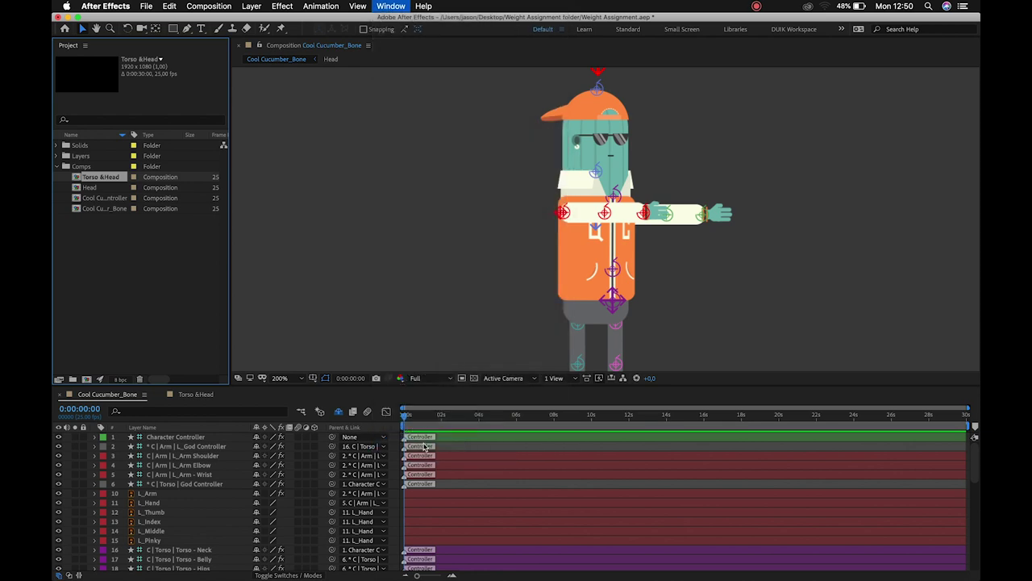
left_click_drag(299, 66, 958, 179)
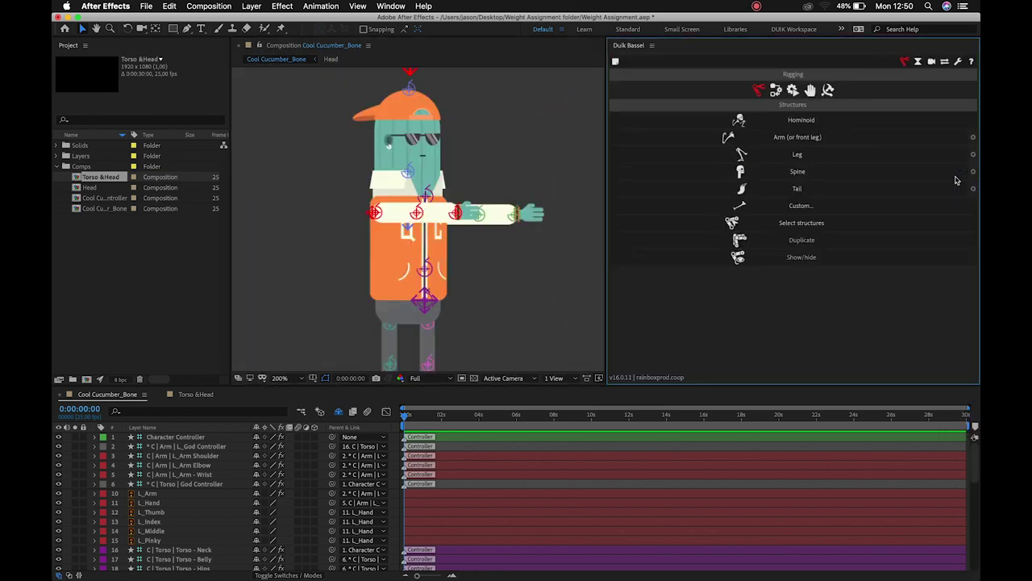
left_click_drag(628, 191, 866, 190)
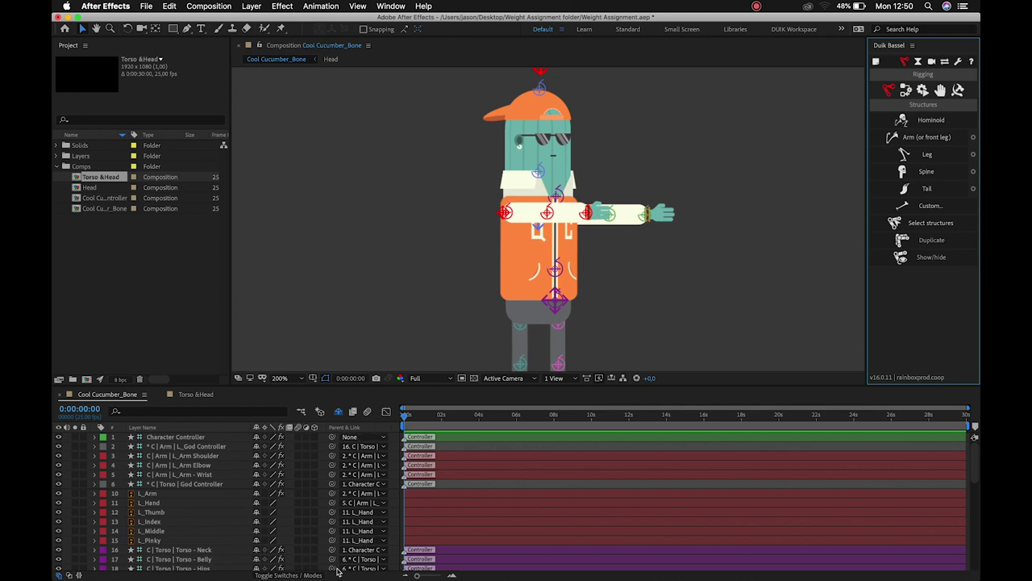
Hide the Parent & Link column in the Cool Cucumber_Bone timeline
right_click(370, 432)
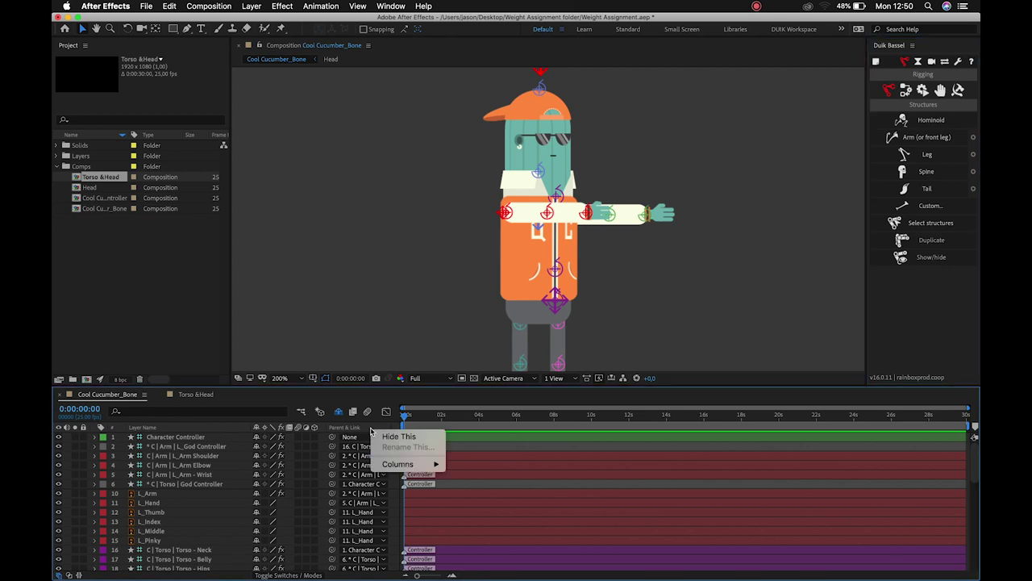
left_click(360, 432)
right_click(362, 429)
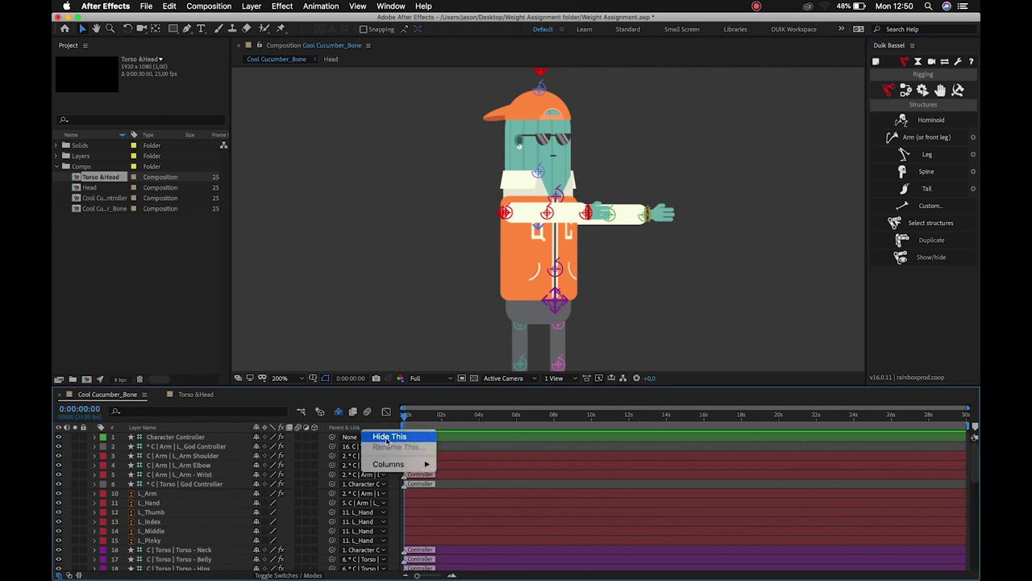
left_click(389, 438)
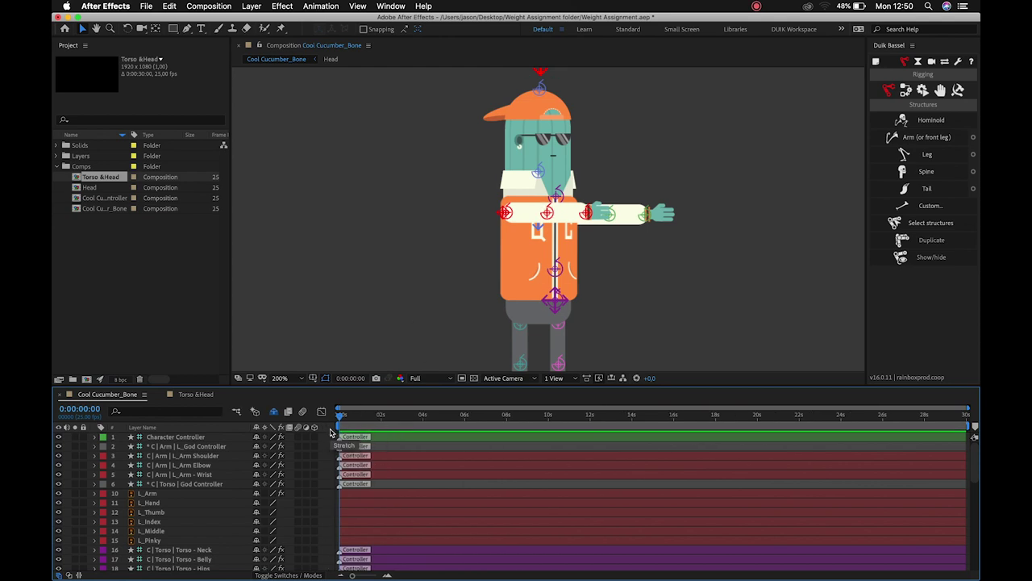
Restore the timeline's Parent & Link column and hide it again
right_click(330, 433)
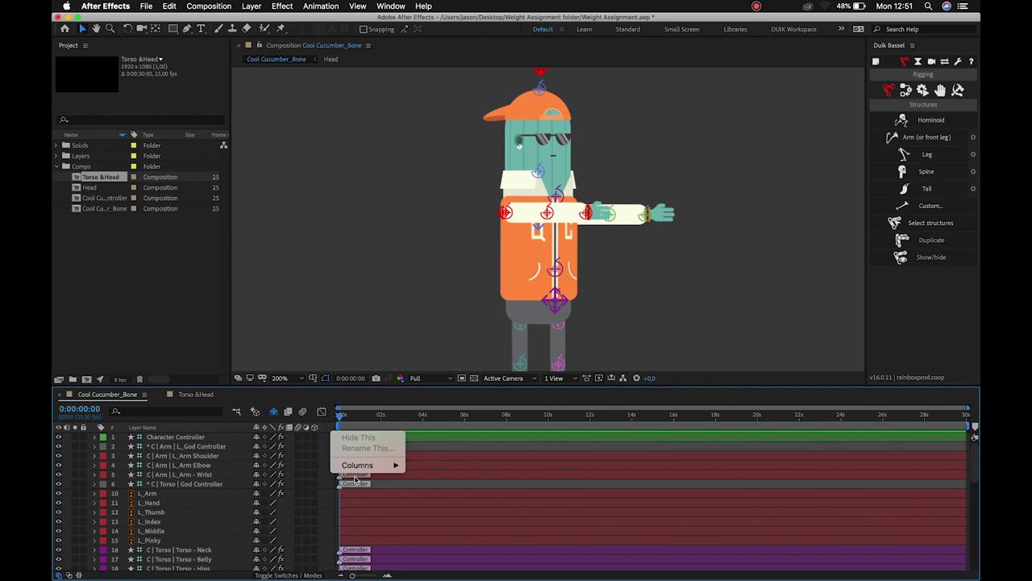
mouse_move(363, 465)
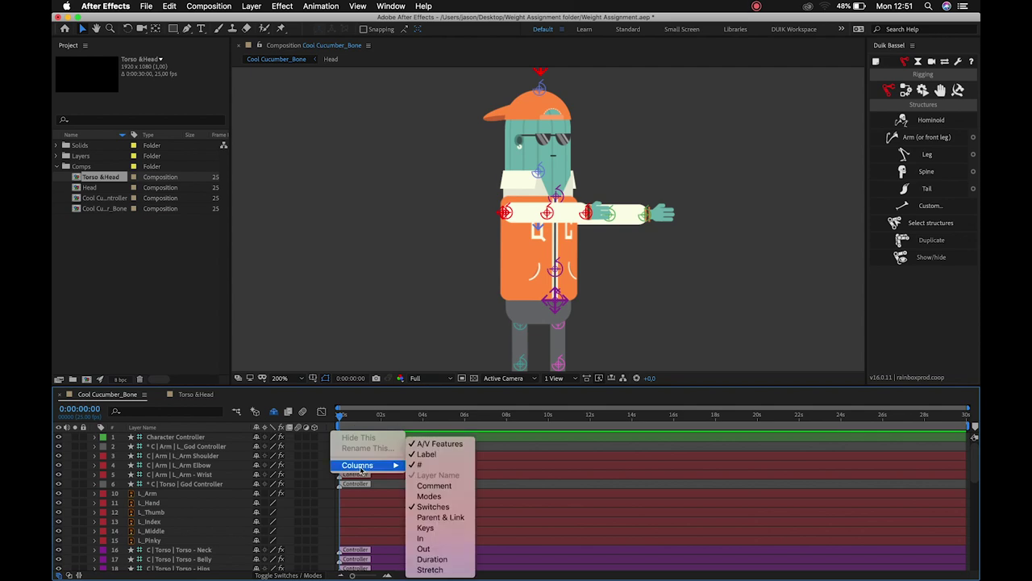
left_click(440, 517)
right_click(375, 427)
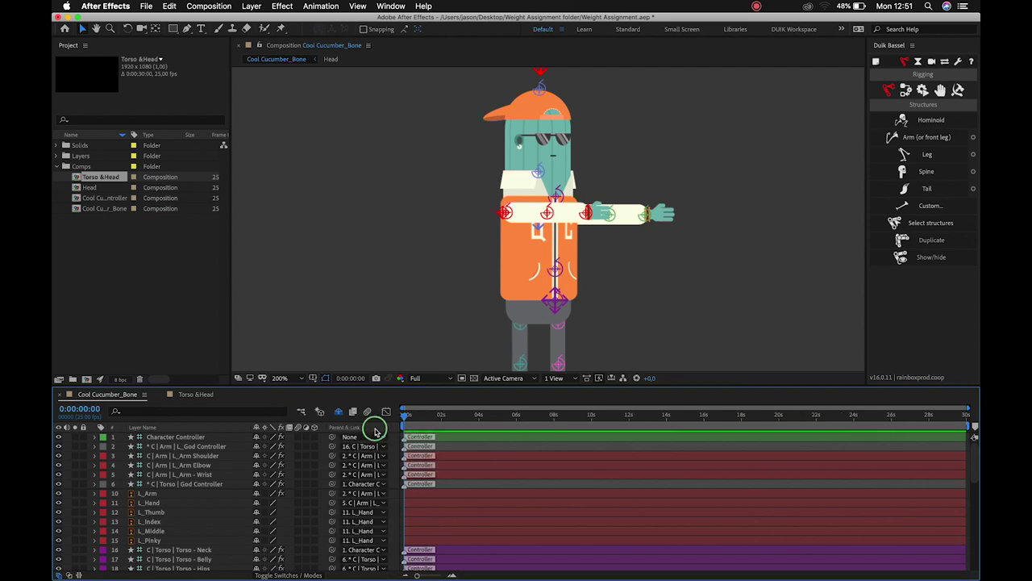
left_click(390, 437)
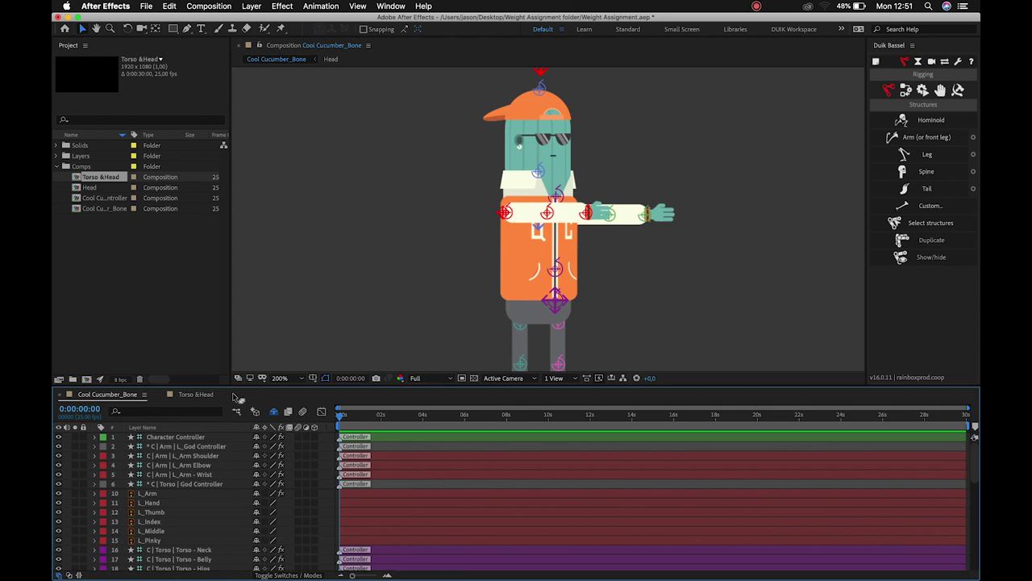
Dock the timeline as a tall column beside the composition view, widen it to show the layer switches, and center the character
left_click_drag(234, 395, 75, 199)
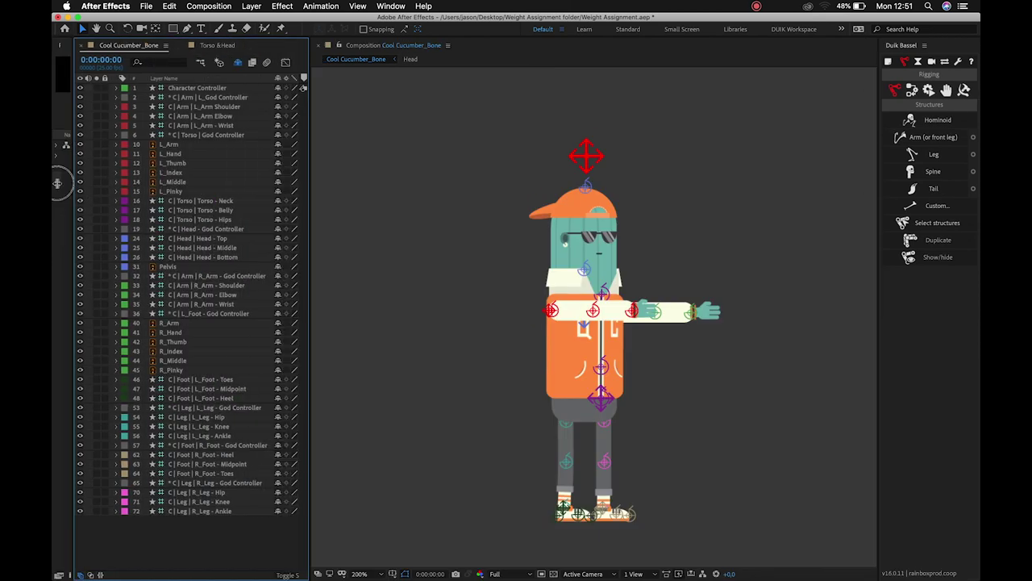
left_click_drag(310, 161, 434, 179)
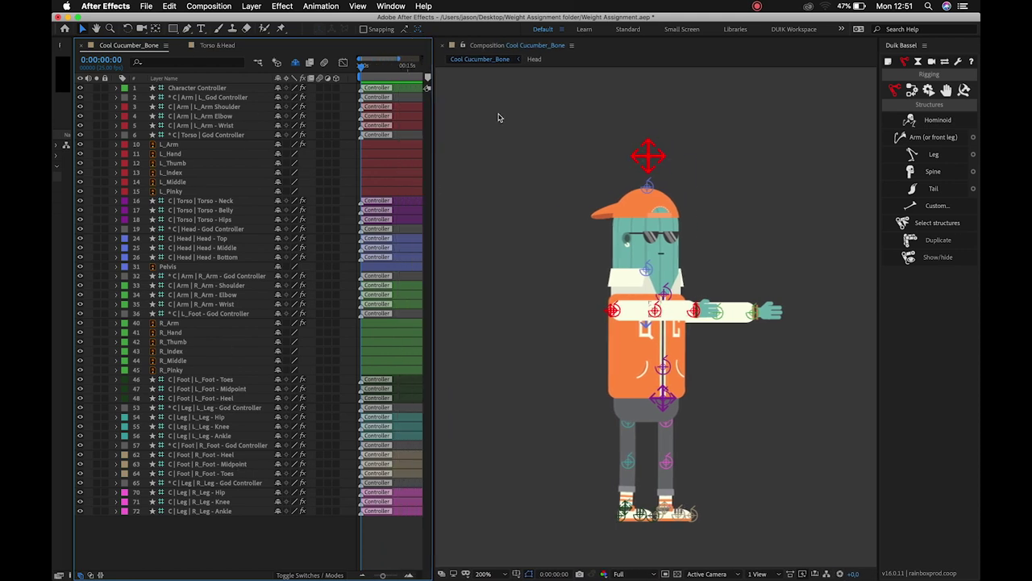
key("h")
left_click(578, 237)
left_click_drag(577, 237, 573, 218)
key("v")
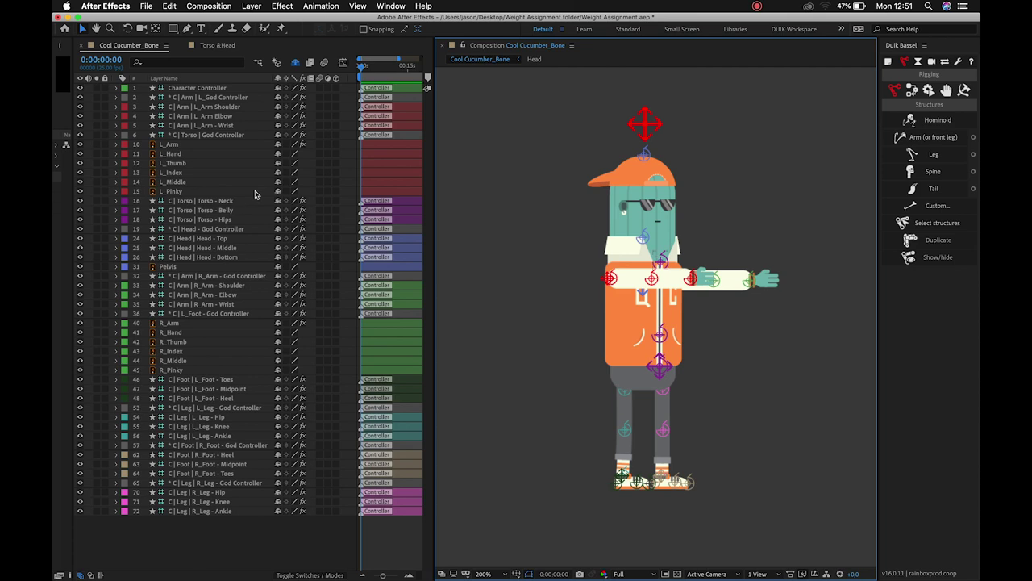
Reveal the shy layers and look through the full list of controllers, bones and artwork layers
left_click(295, 63)
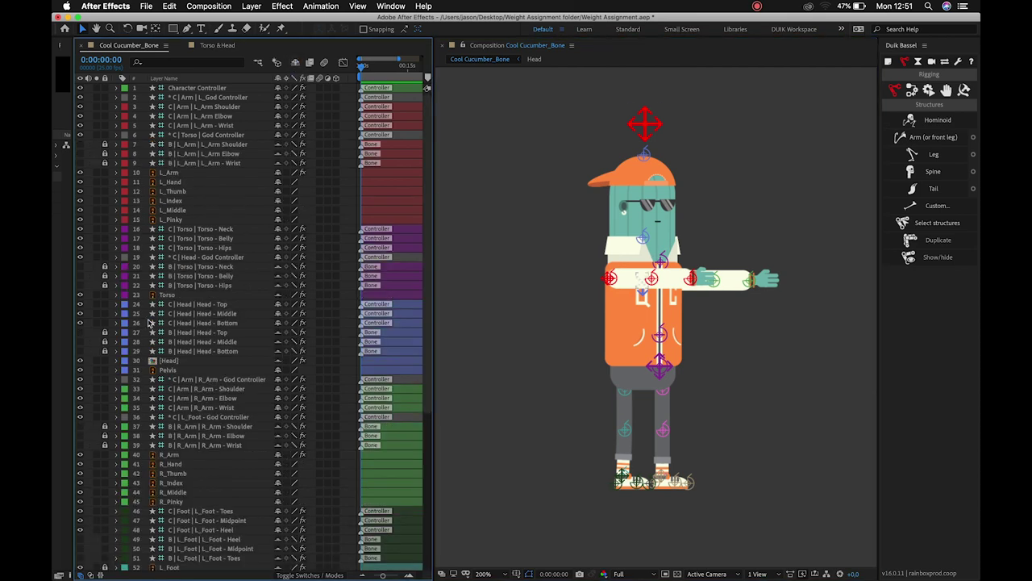
scroll(149, 323, "down", 5)
scroll(149, 323, "up", 5)
scroll(149, 323, "down", 2)
scroll(149, 323, "up", 2)
Inspect the right wrist, belly, knee, foot and main character controllers by selecting each, and hide the shy layers again
left_click(750, 284)
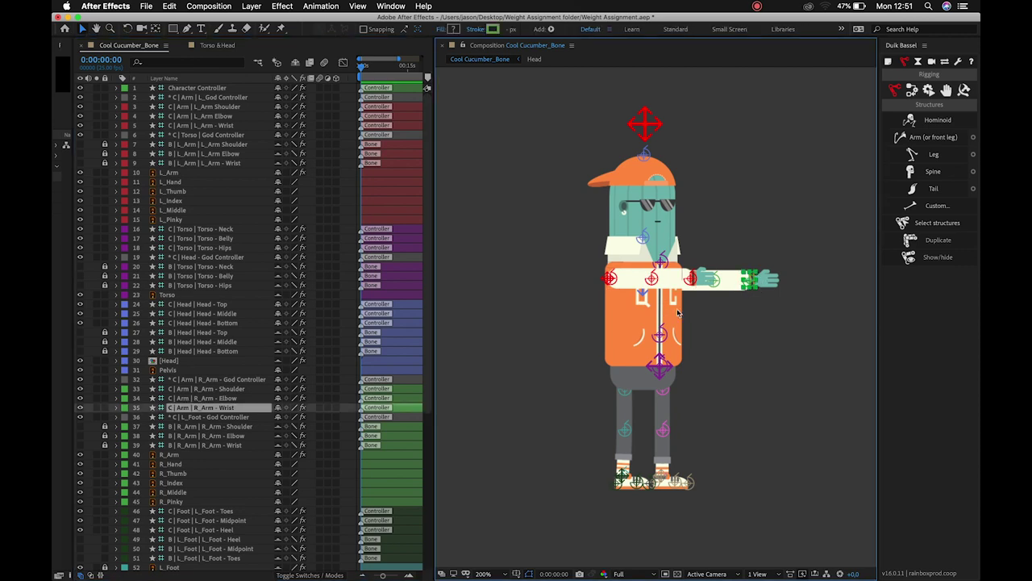
left_click(660, 332)
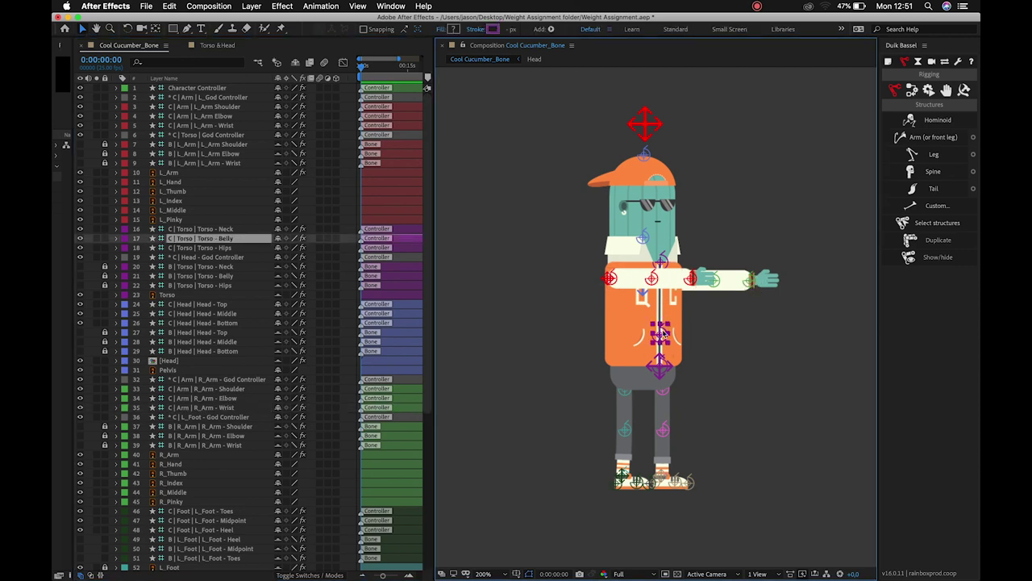
left_click(628, 432)
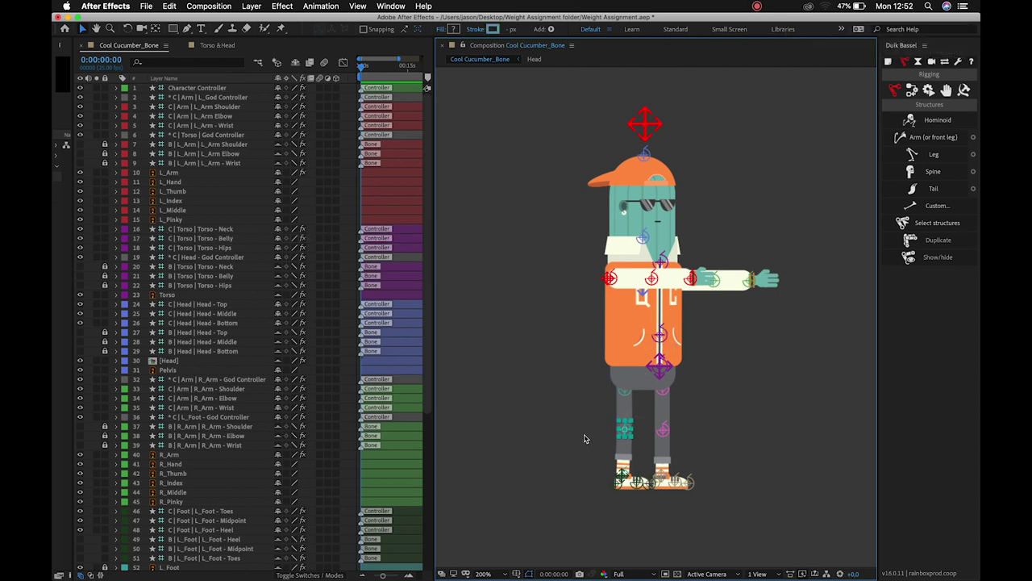
left_click(663, 431)
left_click(624, 478)
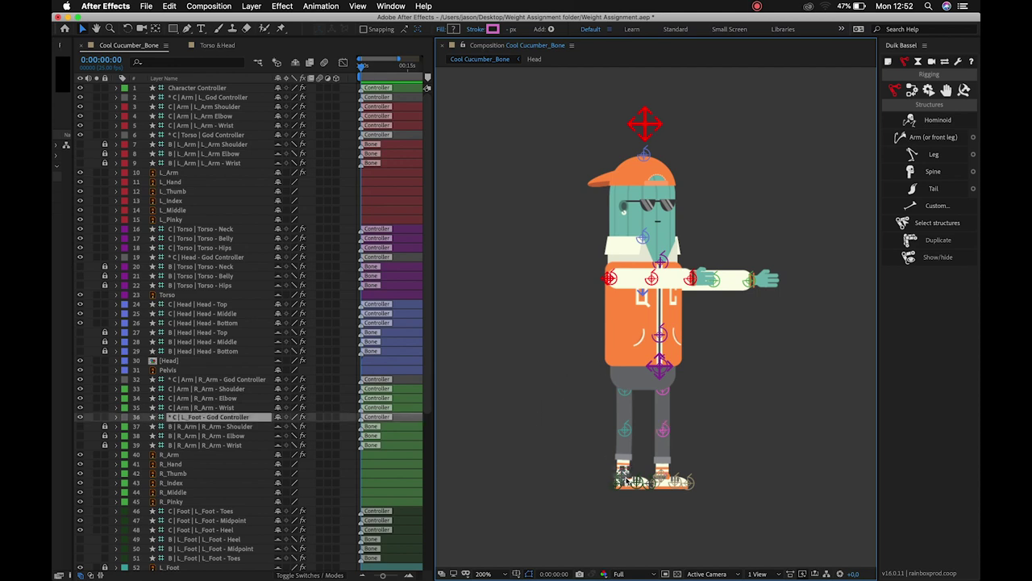
left_click(684, 483)
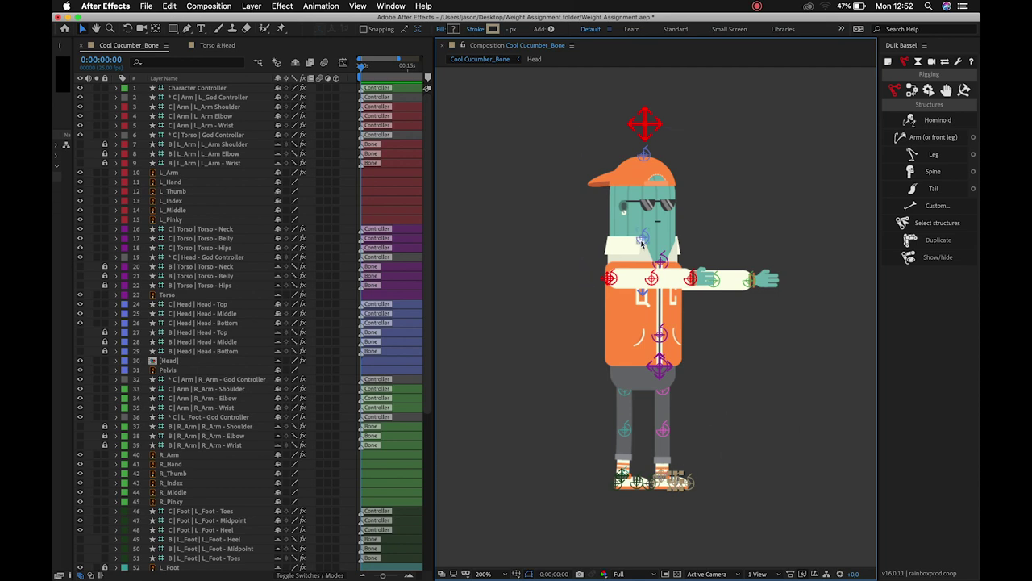
left_click(652, 127)
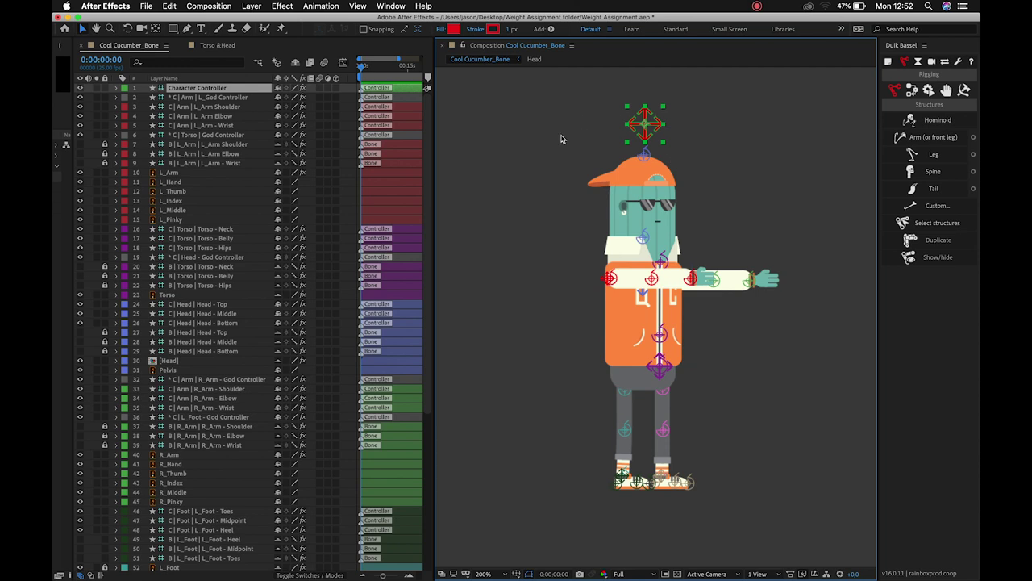
left_click(295, 63)
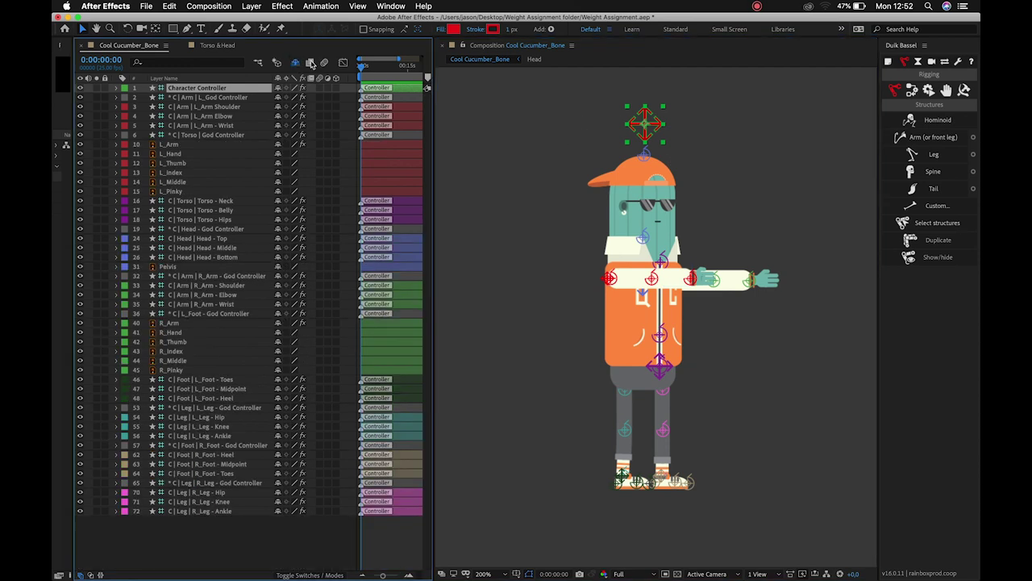
left_click(551, 152)
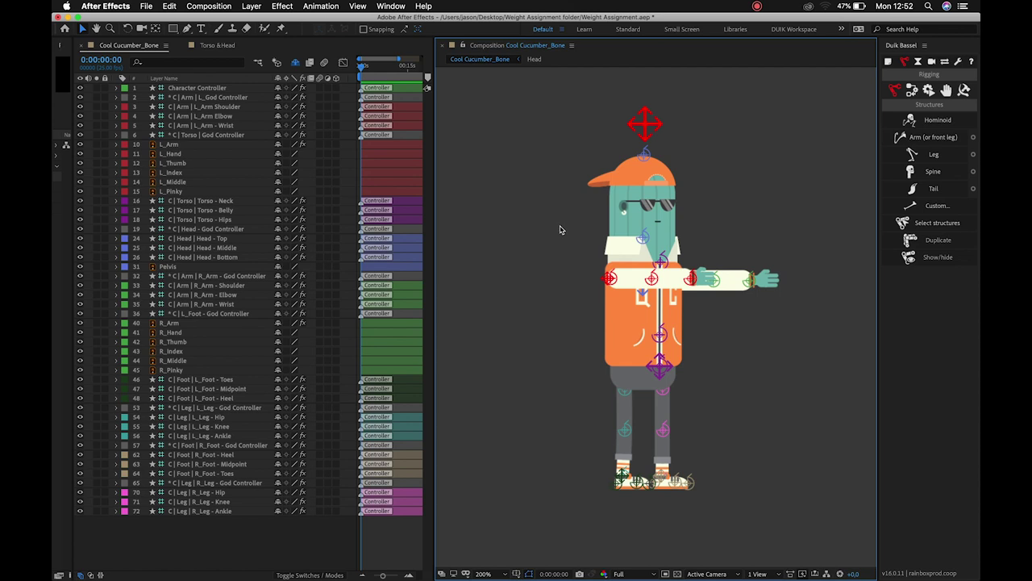
Move the whole character around with the Character Controller to test the rig, and return it close to its starting position
left_click(644, 128)
left_click(644, 129)
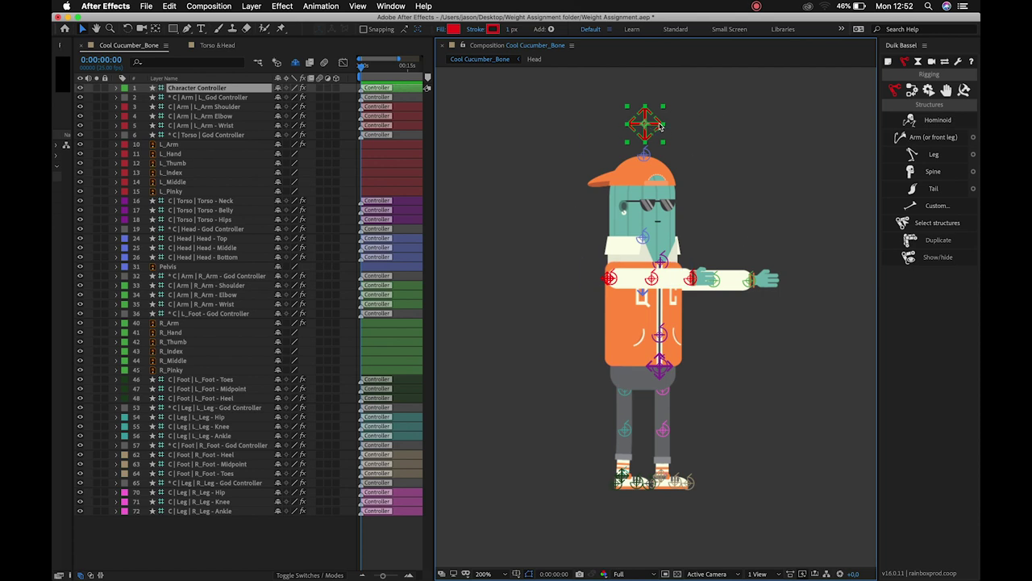
left_click_drag(646, 125, 735, 172)
left_click_drag(581, 180, 639, 124)
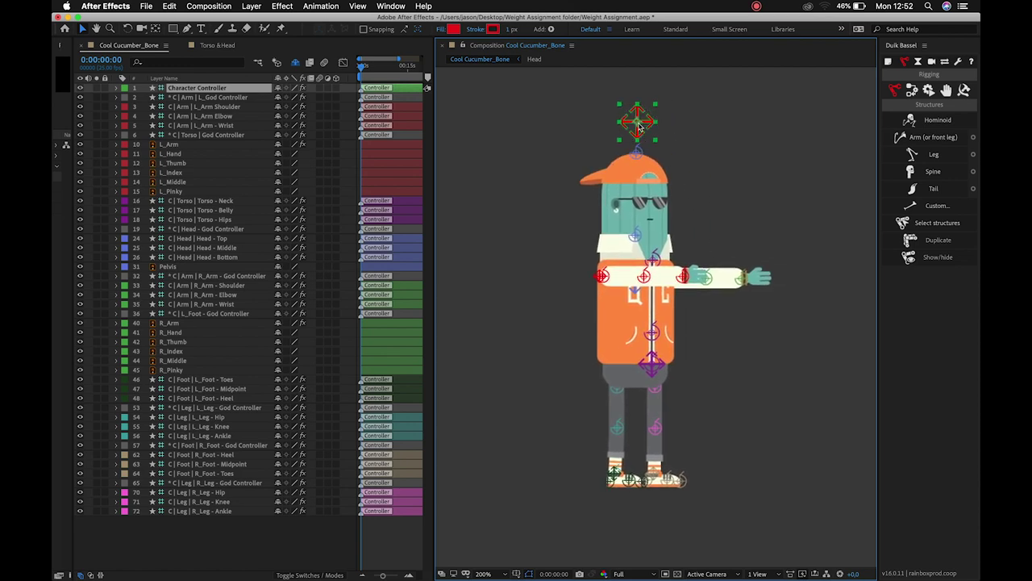
left_click(560, 121)
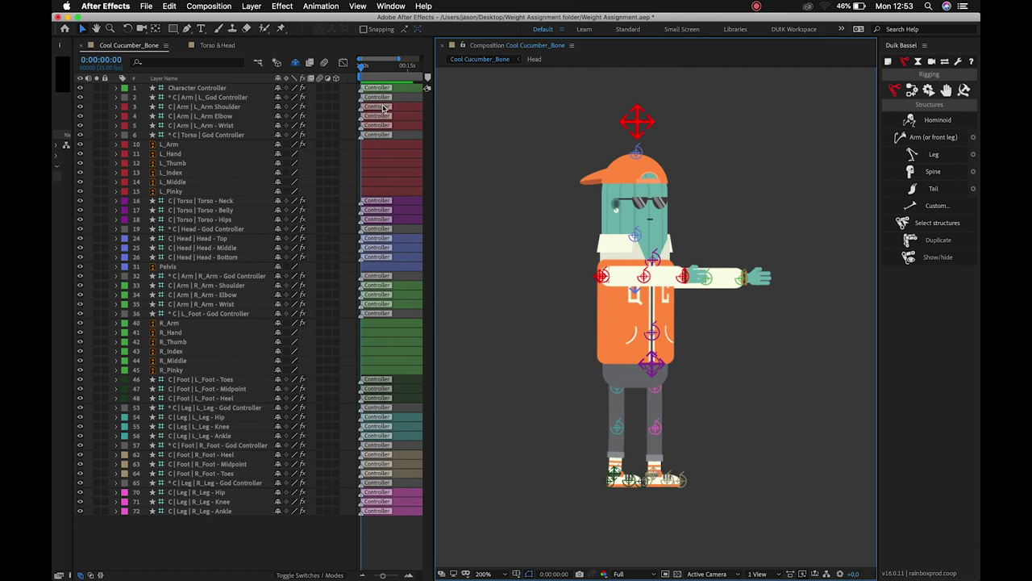
Reveal the shy layers and bring the Head layer and its bones into reach in the timeline
left_click(589, 165)
left_click(510, 132)
left_click(595, 143)
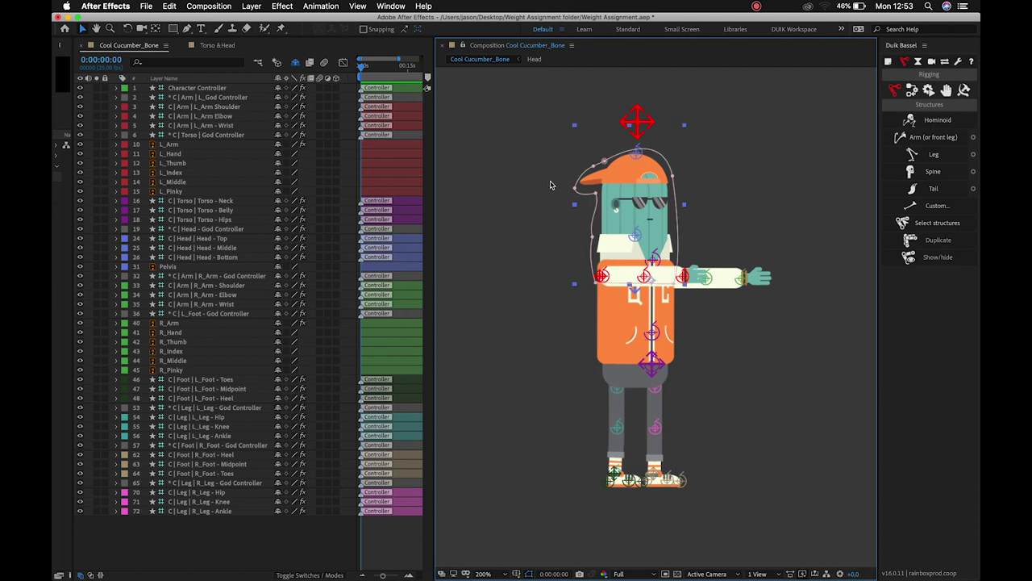
left_click(295, 63)
scroll(244, 349, "down", 5)
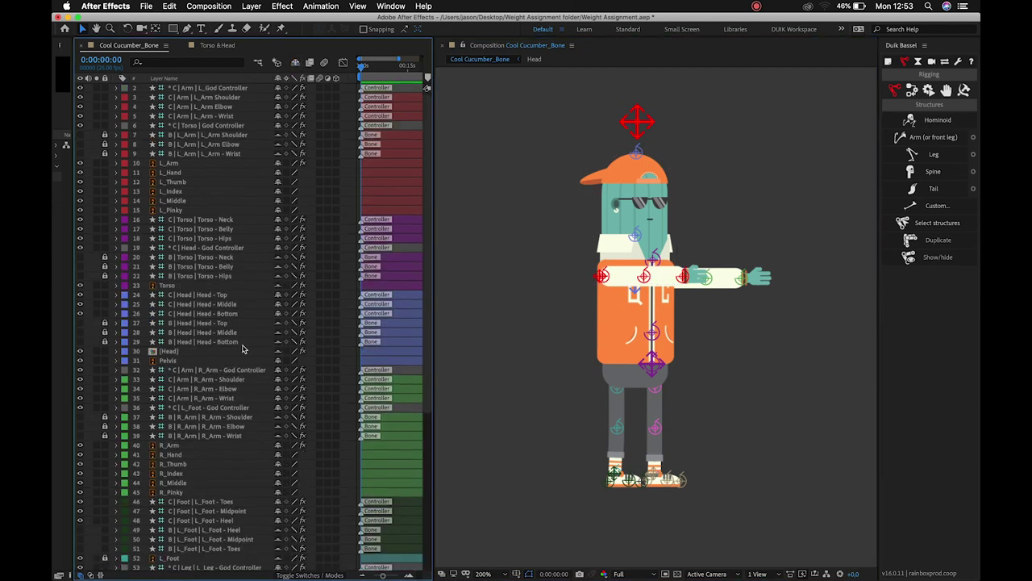
Lock the Head layer and check that its artwork can no longer be selected in the composition
left_click(612, 220)
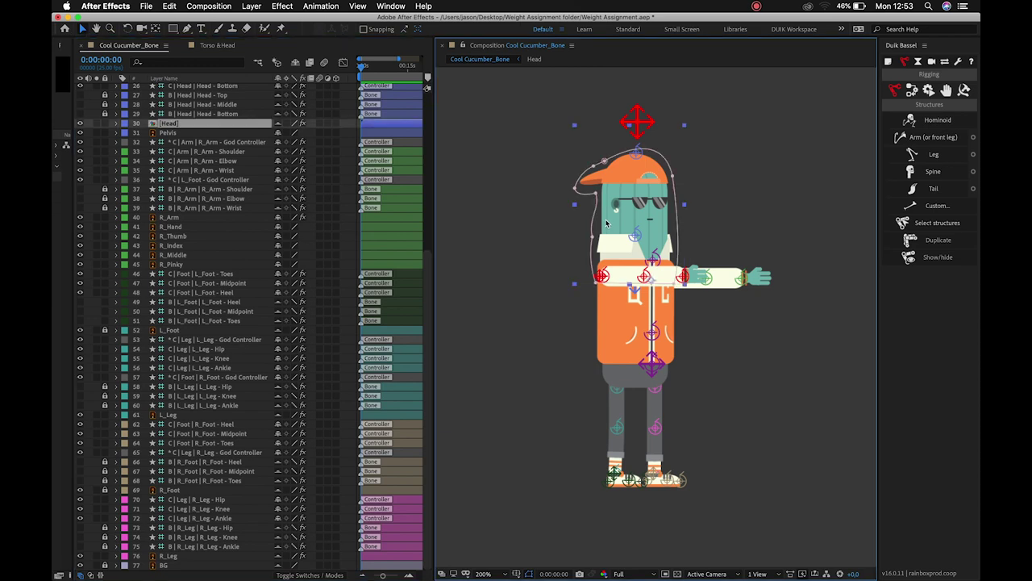
left_click(105, 123)
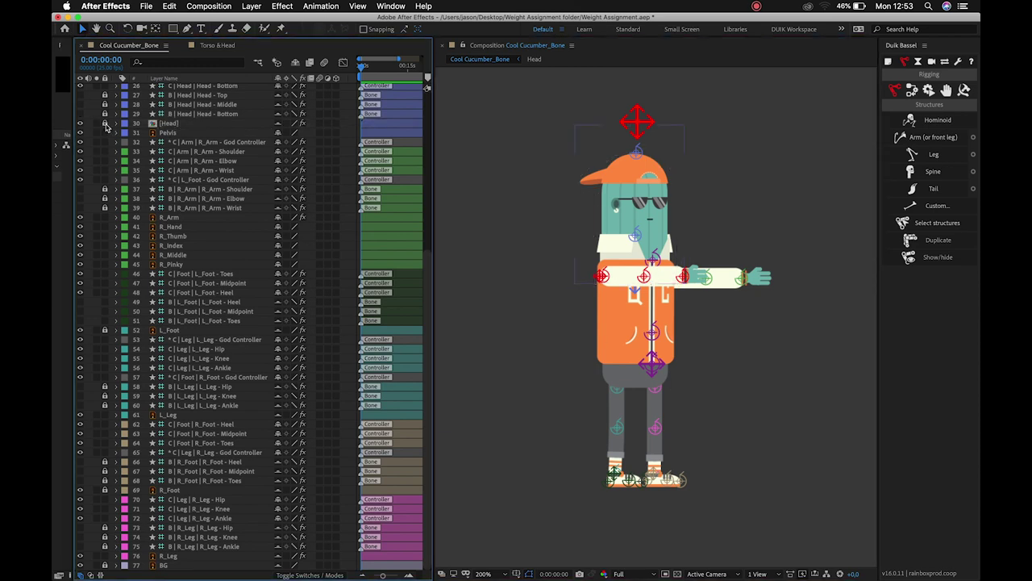
left_click(617, 176)
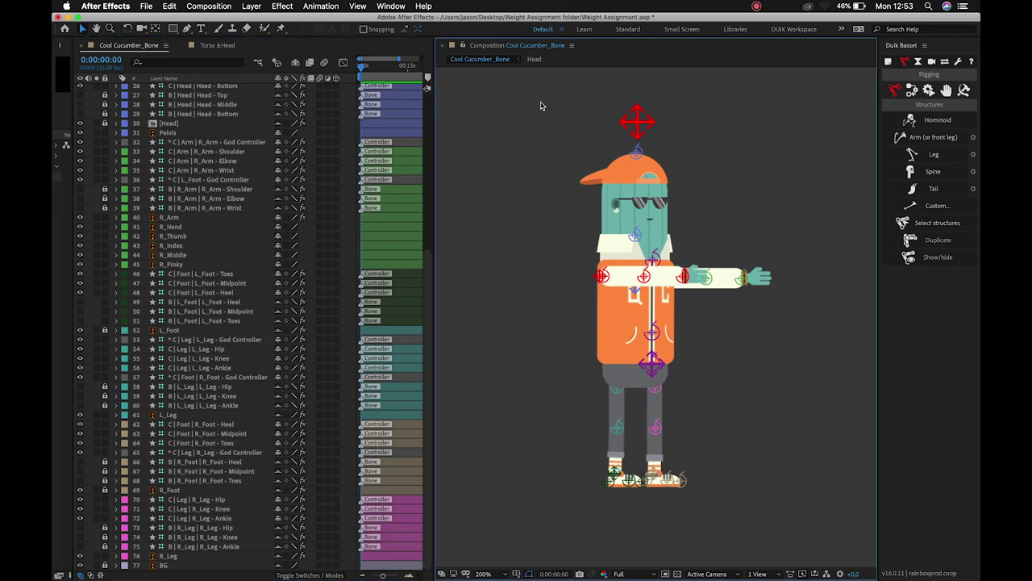
Select the R_Hand layer, hide the shy layers again and clear the selection
left_click(196, 226)
scroll(196, 229, "up", 5)
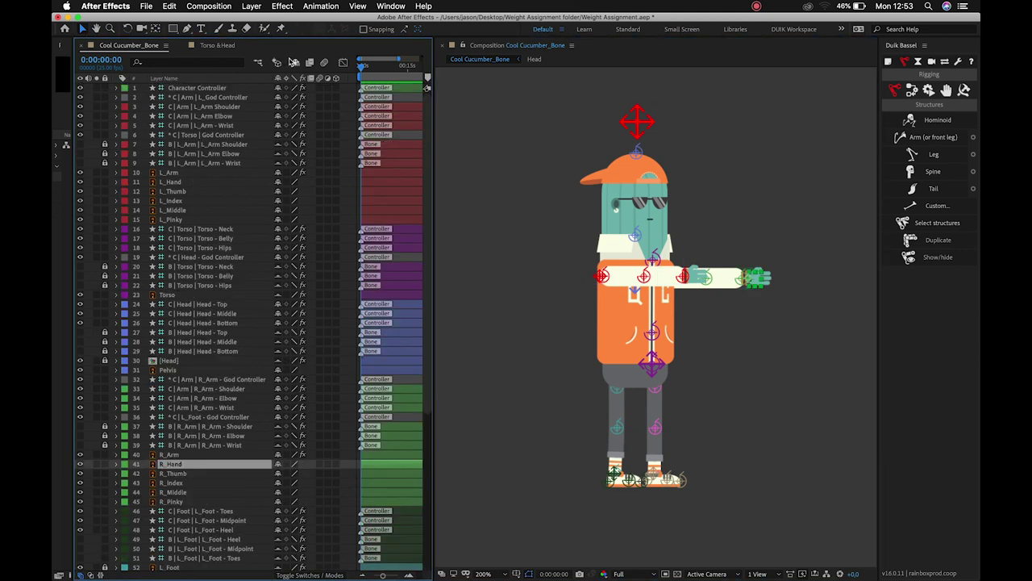
left_click(295, 62)
left_click(548, 181)
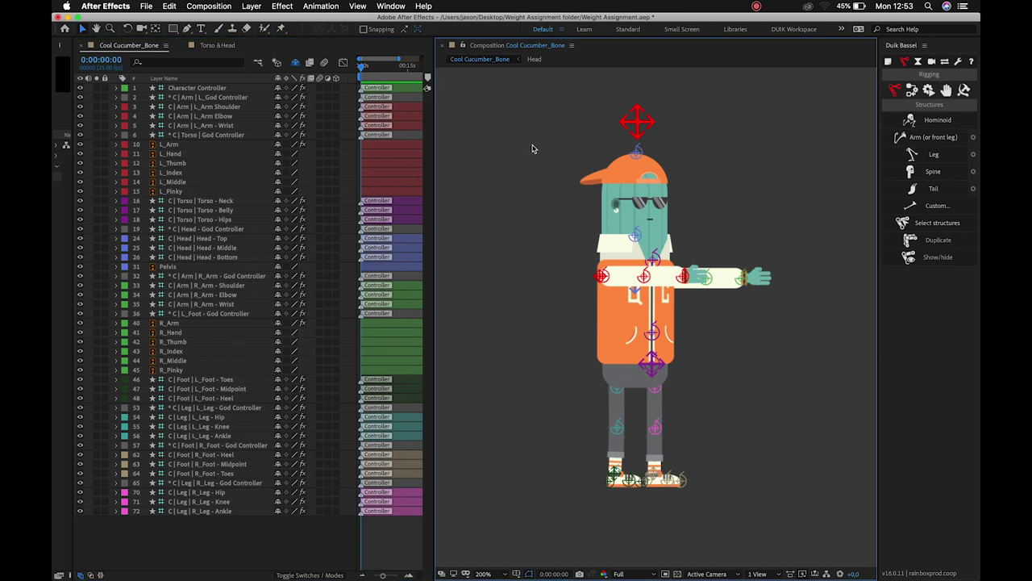
Inspect the main Character Controller and the left arm, torso and head God Controllers by selecting each
left_click(634, 122)
left_click(550, 109)
left_click(230, 98)
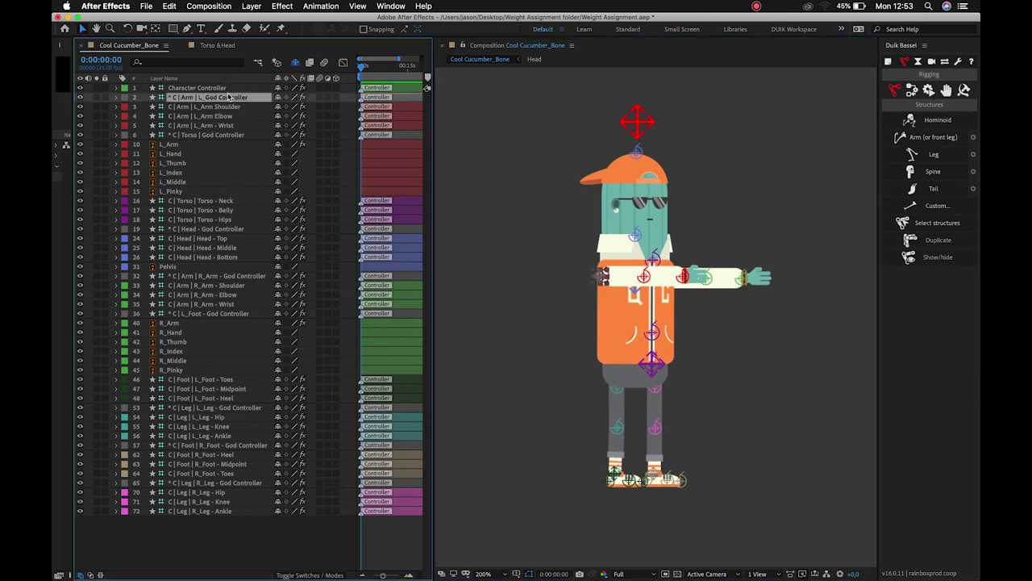
left_click(217, 136)
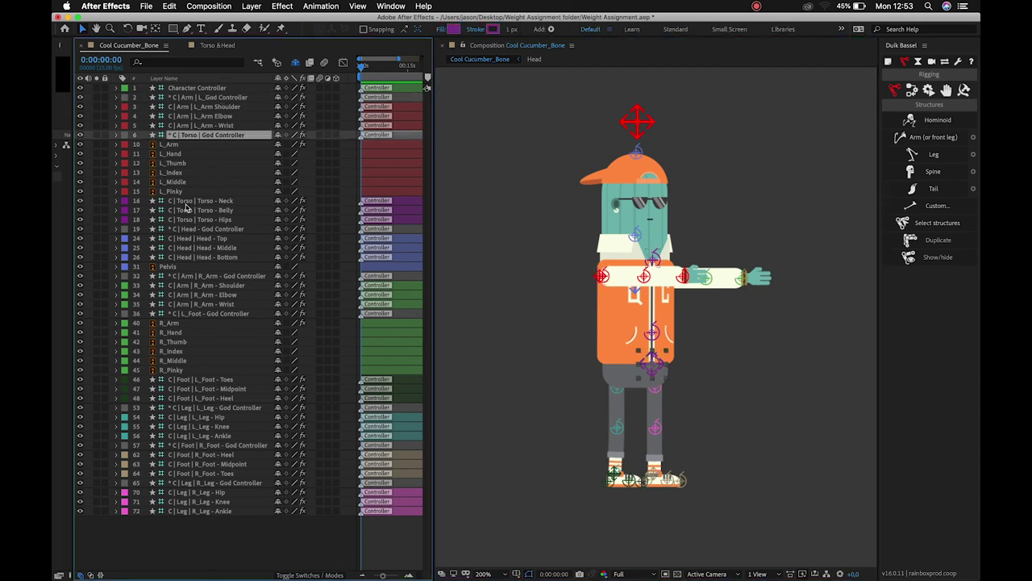
left_click(186, 230)
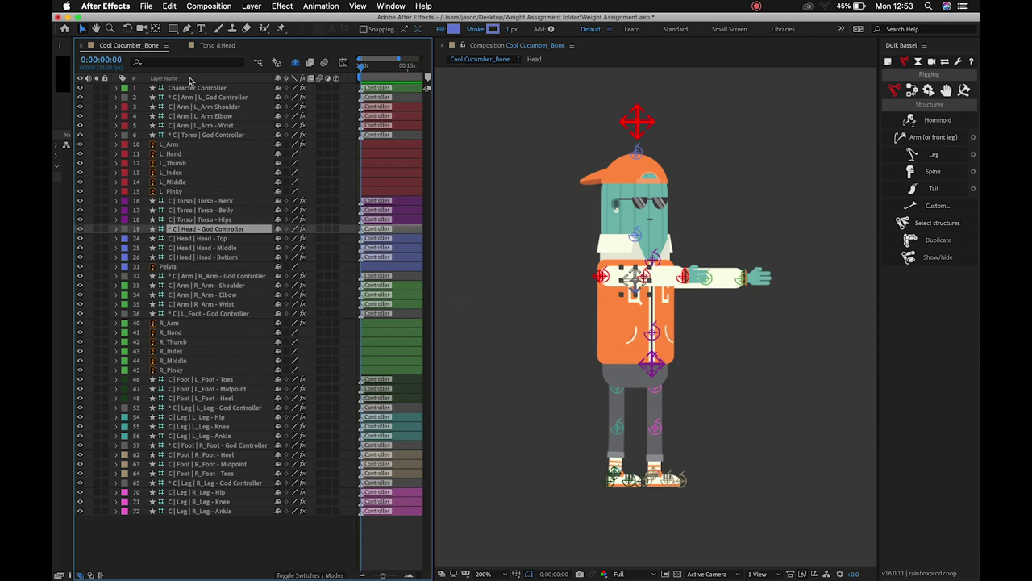
Test-rotate the left arm God Controller, undo the rotation, collapse its properties and clear the selection
left_click(186, 98)
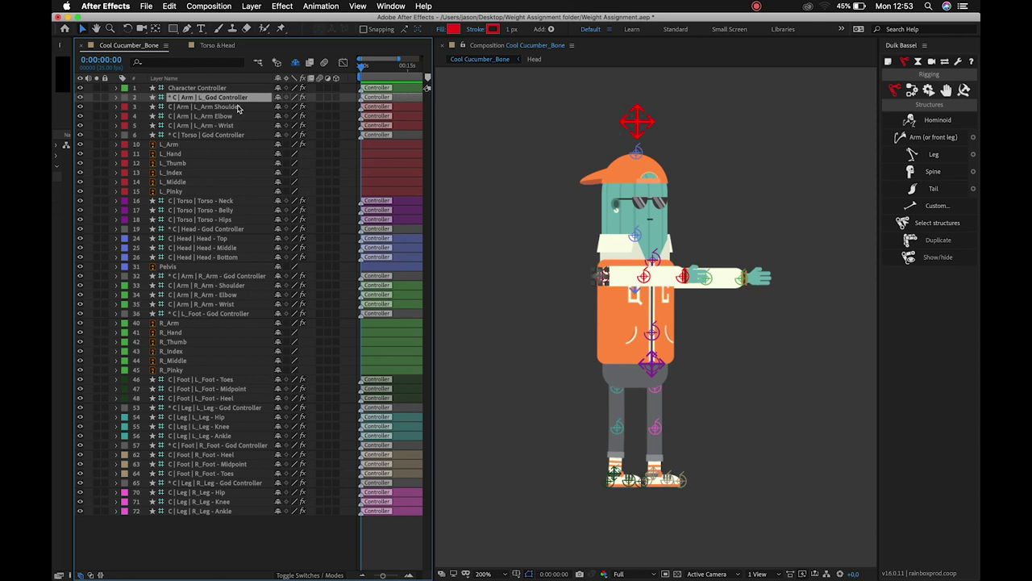
key("r")
left_click_drag(285, 106, 322, 121)
key("super+z")
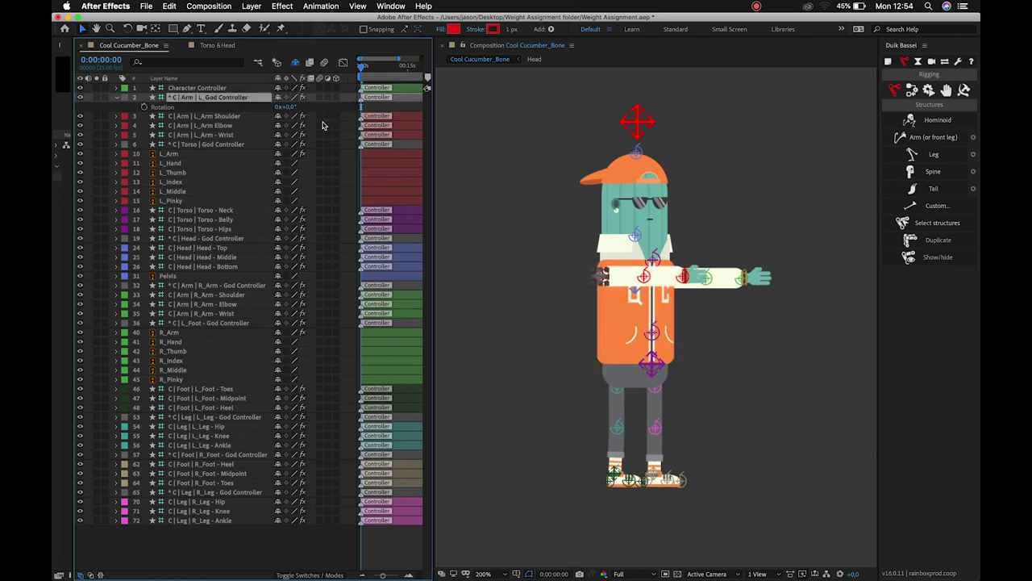
key("super+shift+a")
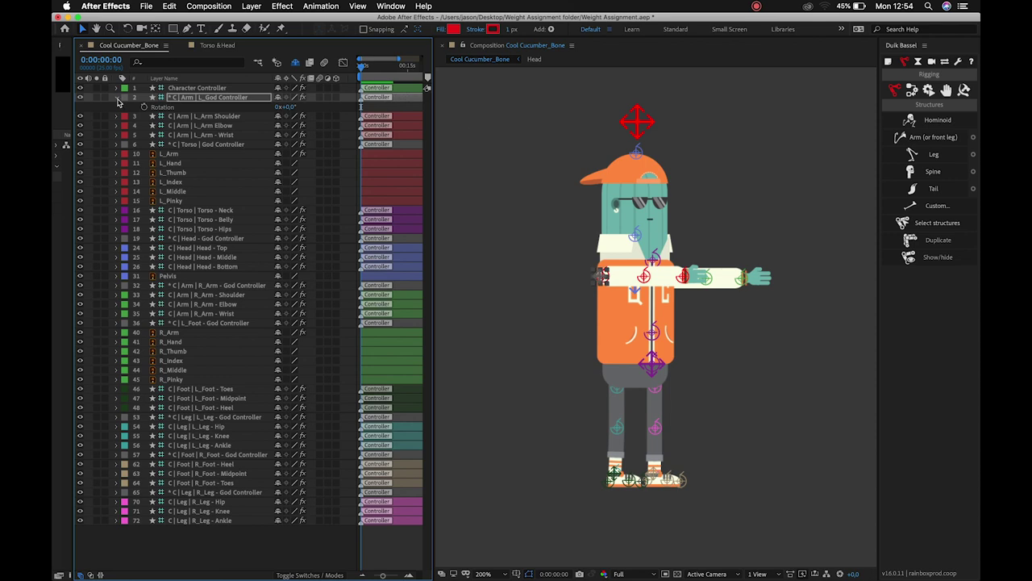
left_click(117, 100)
left_click(525, 364)
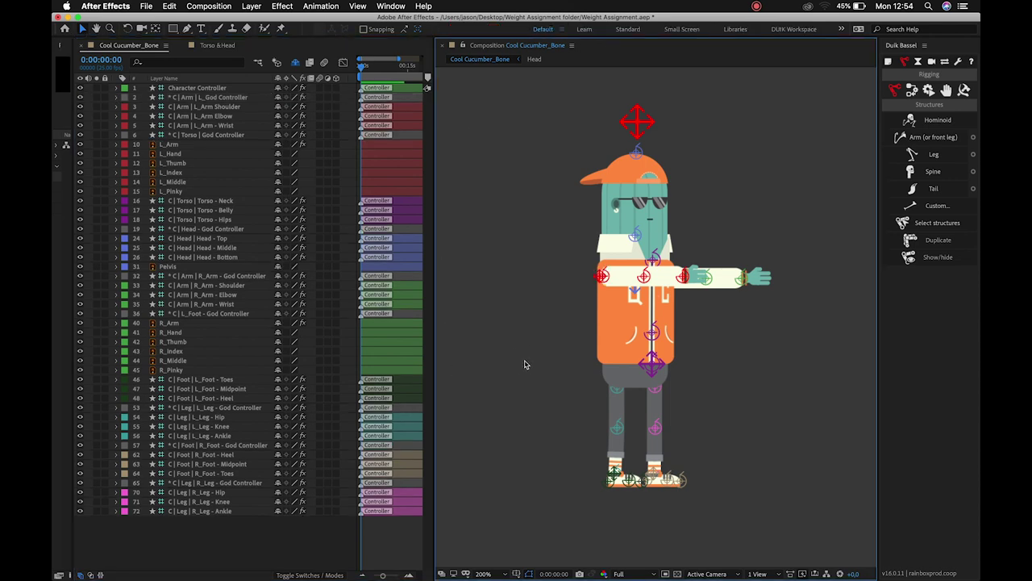
Test the torso by moving its God Controller and rotating the Neck controller, undo the rotation and collapse the Neck layer
left_click(658, 371)
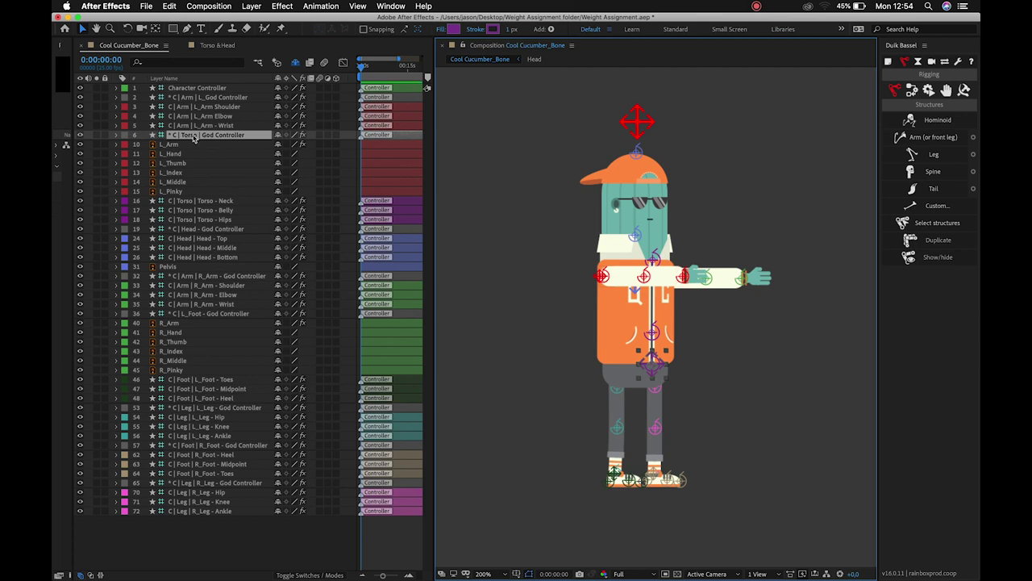
mouse_move(652, 372)
left_mouse_down()
mouse_move(689, 371)
mouse_move(608, 375)
mouse_move(735, 373)
mouse_move(597, 379)
mouse_move(652, 370)
left_mouse_up()
left_click(655, 259)
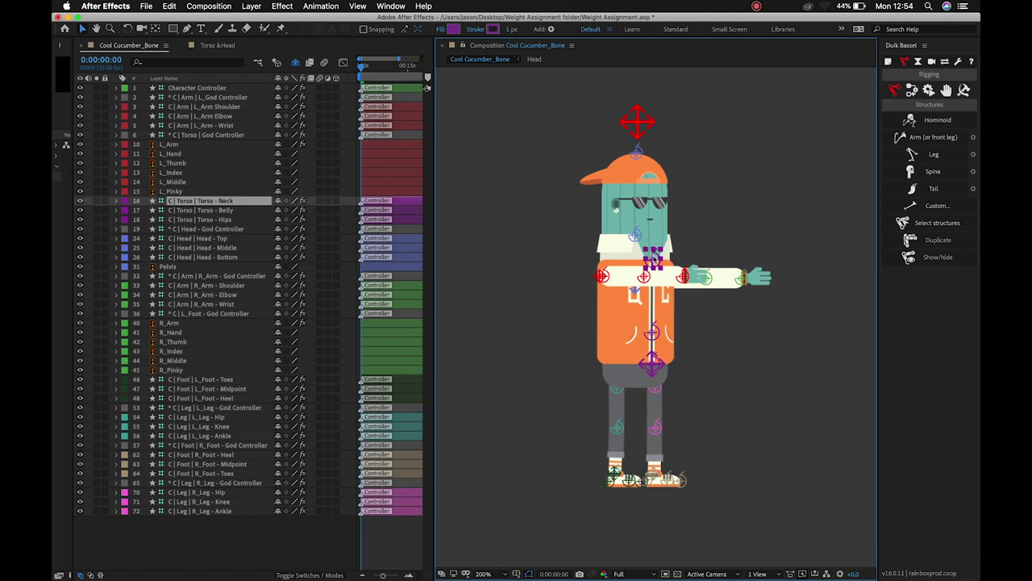
key("r")
left_click_drag(287, 209, 309, 218)
key("super+z")
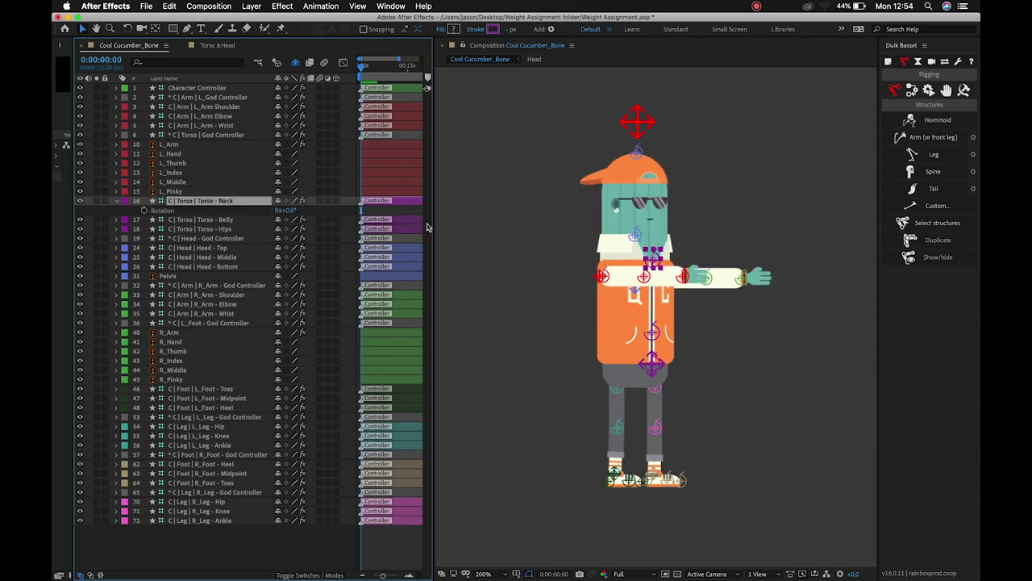
left_click(115, 201)
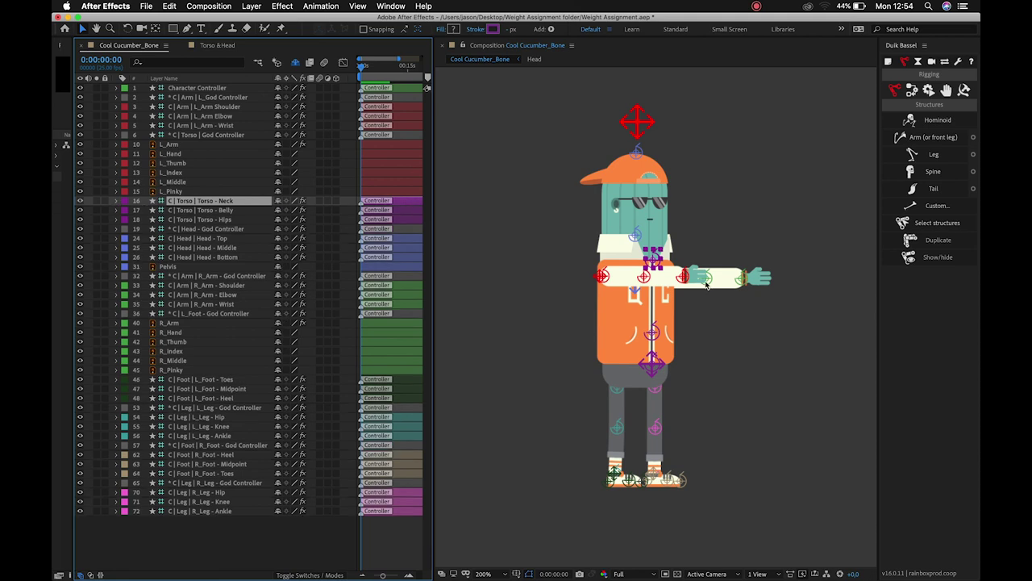
Inspect the middle and top head controllers by selecting each in the composition
left_click(633, 240)
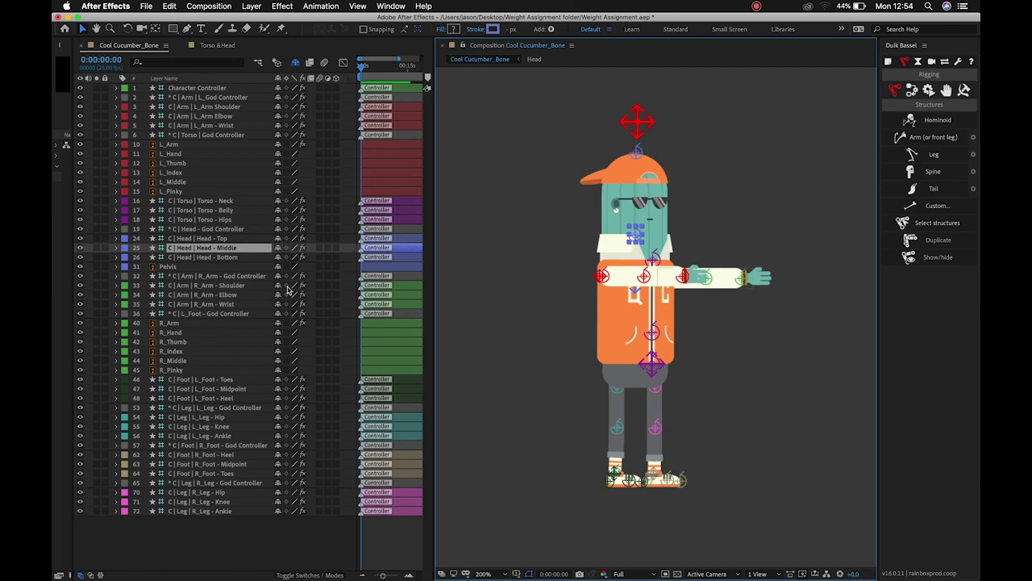
left_click(637, 152)
left_click(636, 240)
Test-rotate the Head - Bottom controller and reset its rotation to 0°
left_click(243, 258)
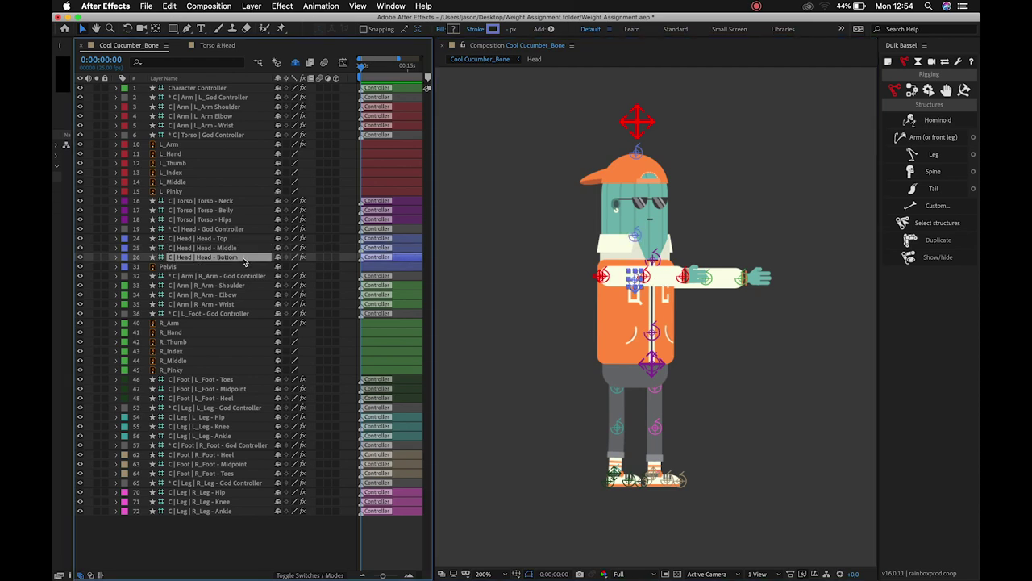
key("r")
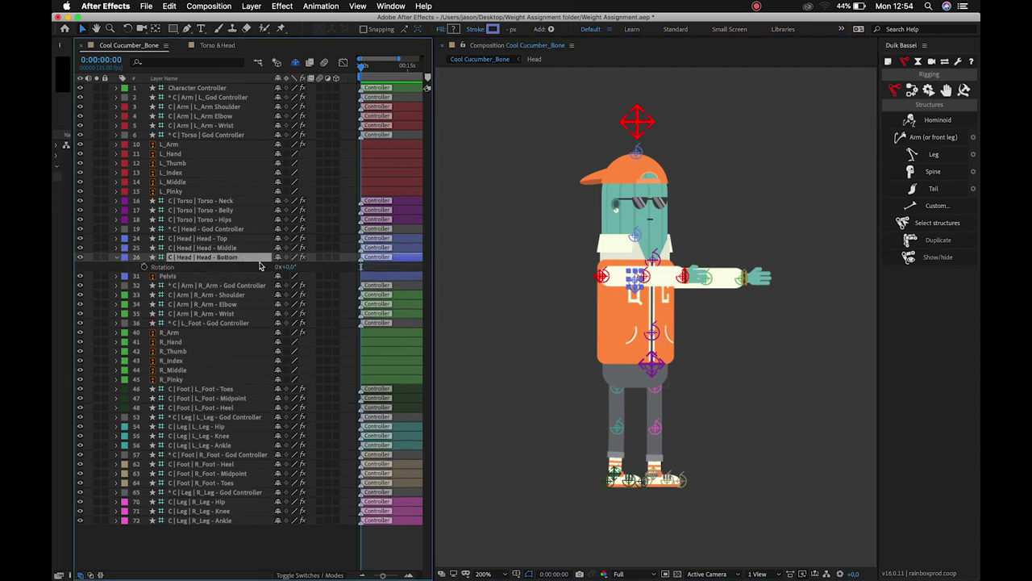
left_click_drag(284, 267, 313, 267)
left_click(289, 267)
type("0")
key("Return")
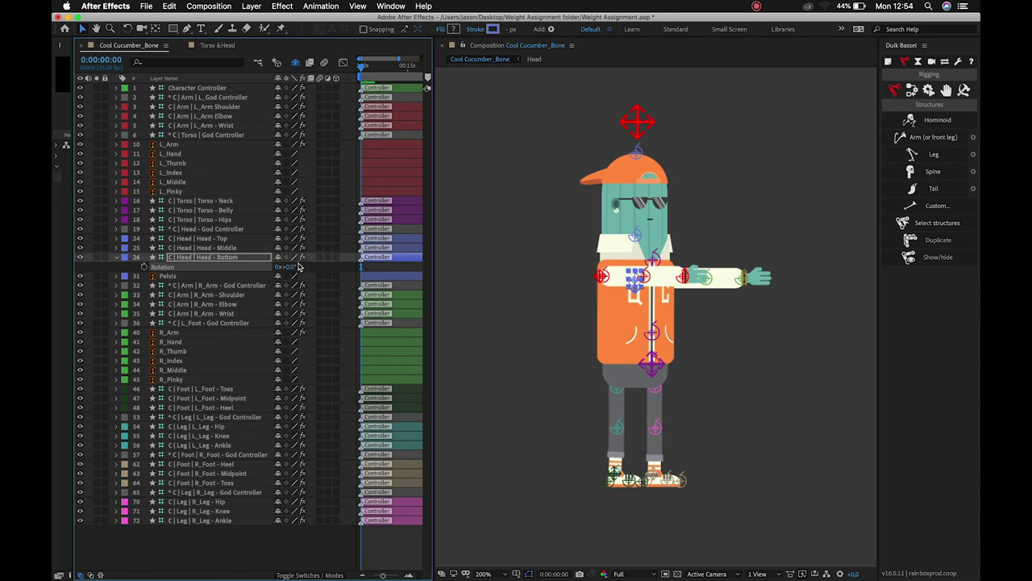
Move the Head - Middle and Head - Top controllers sideways to test the head's bending, undoing each move
left_click(635, 236)
left_click_drag(634, 235, 674, 234)
key("super+z")
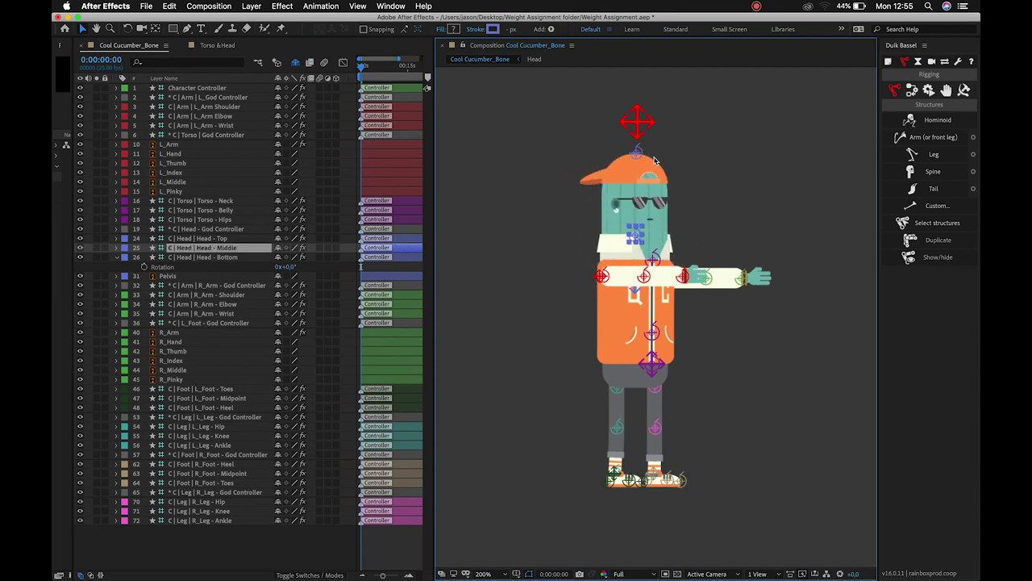
left_click_drag(637, 152, 597, 150)
key("super+z")
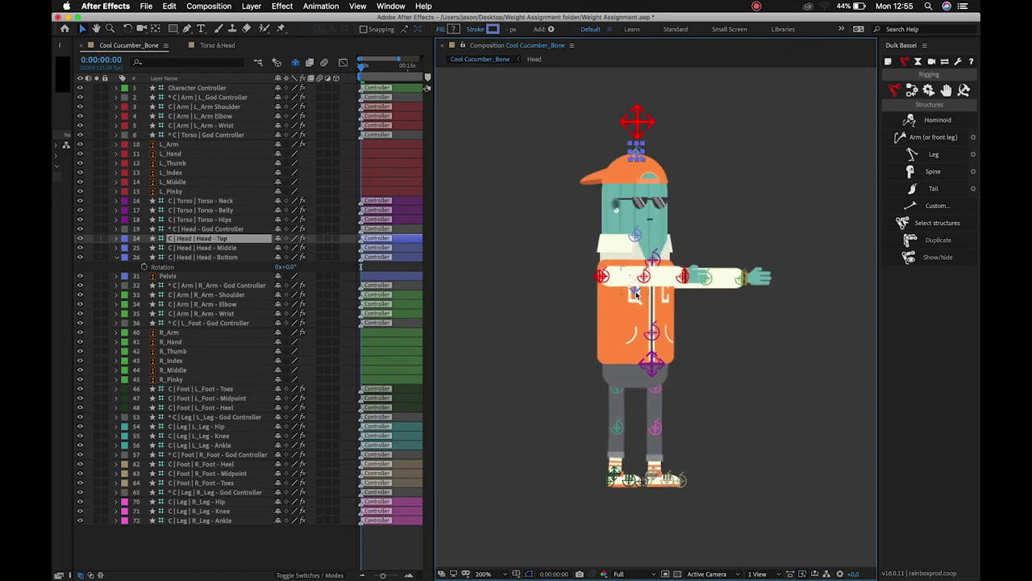
Test-rotate the Head God Controller, return it to 0° and clear the selection
left_click(636, 294)
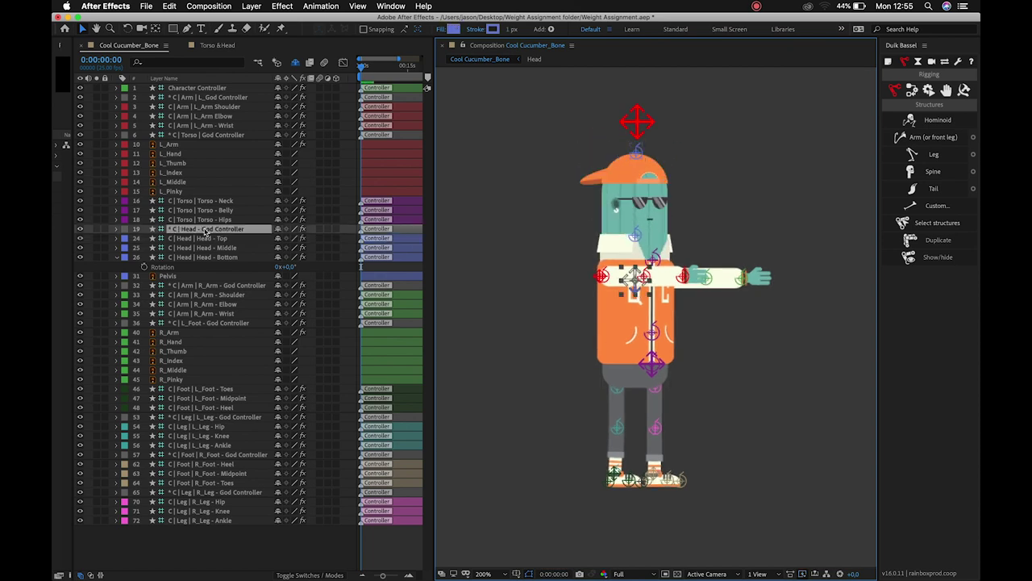
key("r")
mouse_move(284, 239)
left_mouse_down()
mouse_move(307, 239)
mouse_move(255, 237)
mouse_move(322, 246)
mouse_move(299, 248)
left_mouse_up()
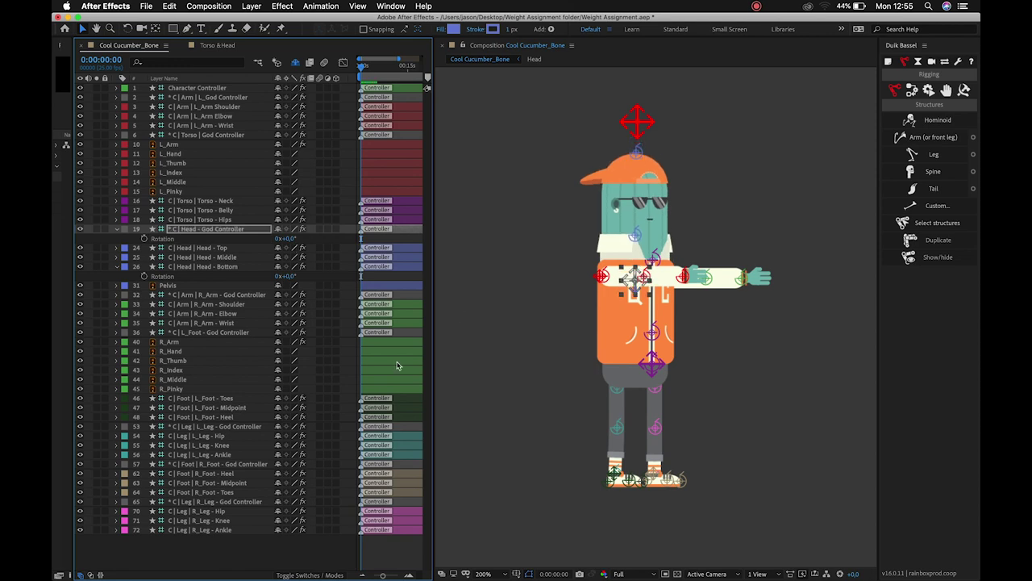
left_click(542, 418)
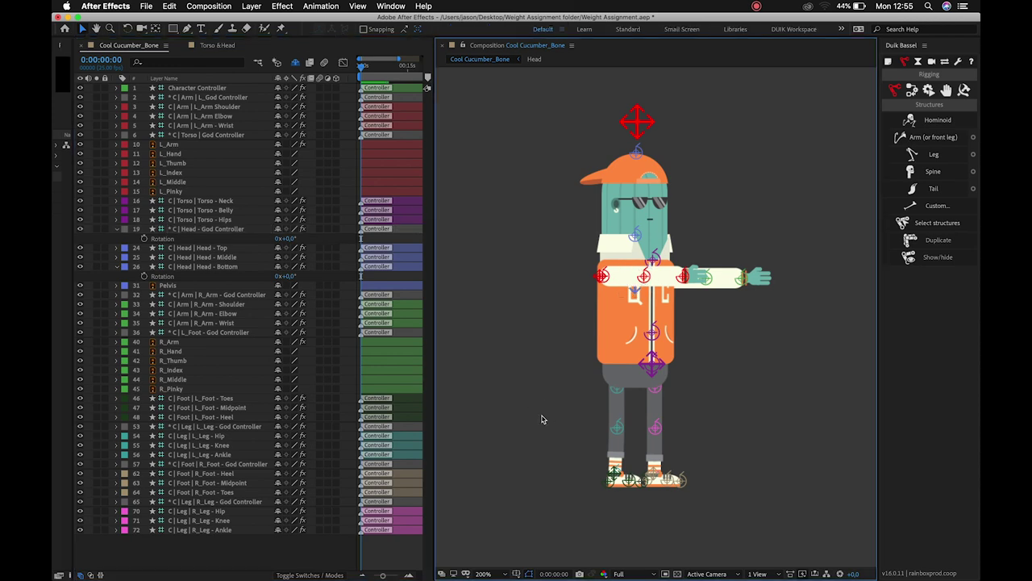
Test the left arm's Wrist controller at 400% magnification by rotating it and moving it downward, and undo the move
key("z")
left_click(691, 308)
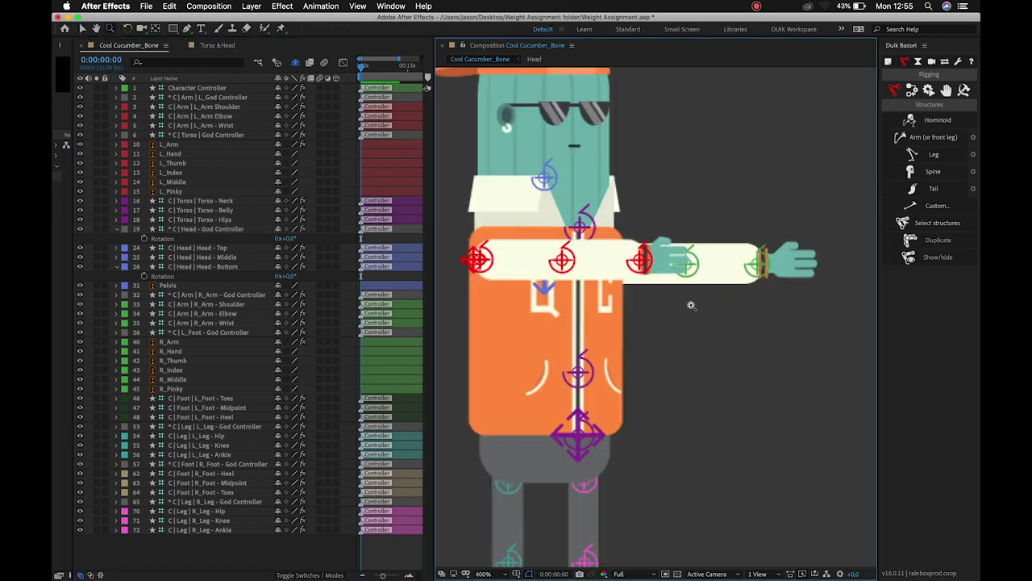
left_click(691, 335)
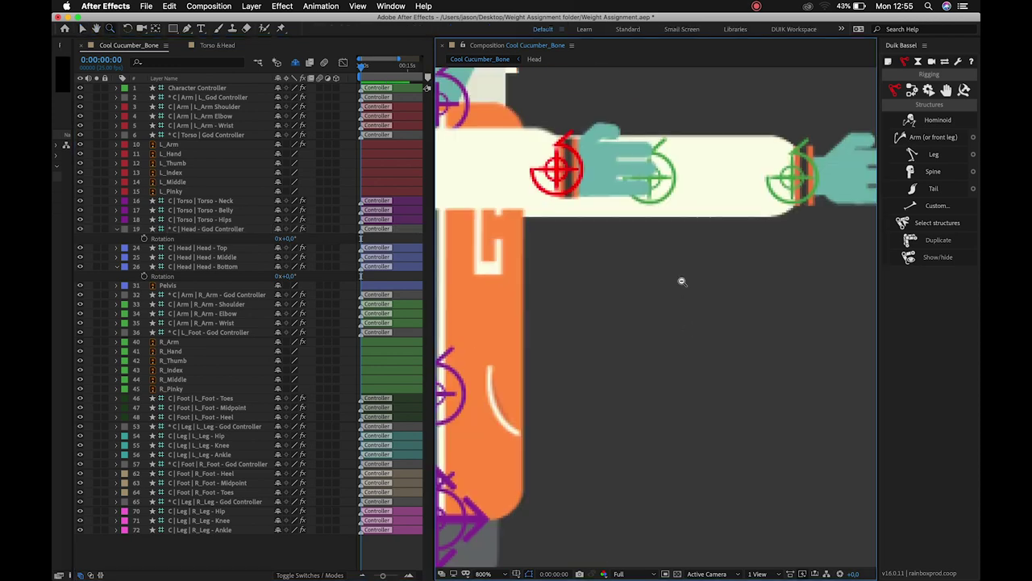
left_click(682, 291, "alt")
left_click(650, 310, "alt")
key("v")
left_click(633, 257)
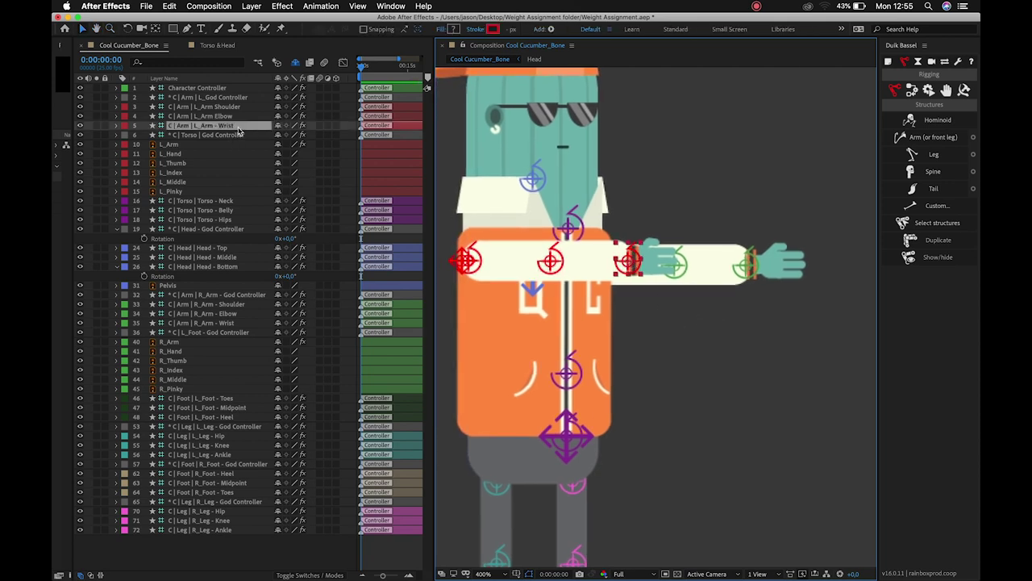
key("r")
mouse_move(288, 135)
left_mouse_down()
mouse_move(261, 137)
mouse_move(339, 148)
mouse_move(290, 135)
left_mouse_up()
left_click_drag(628, 263, 655, 309)
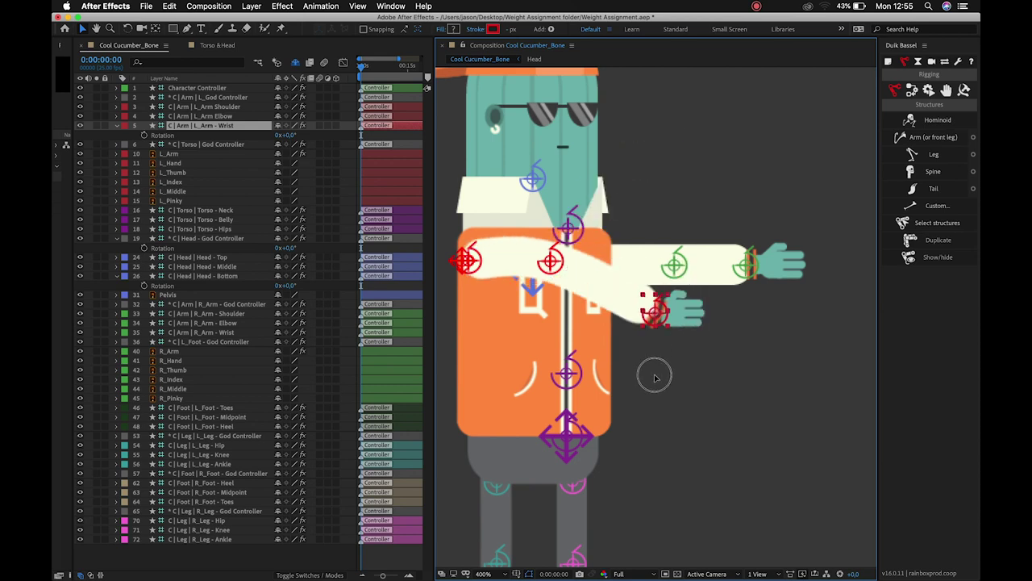
left_click_drag(655, 376, 654, 376)
key("super+z")
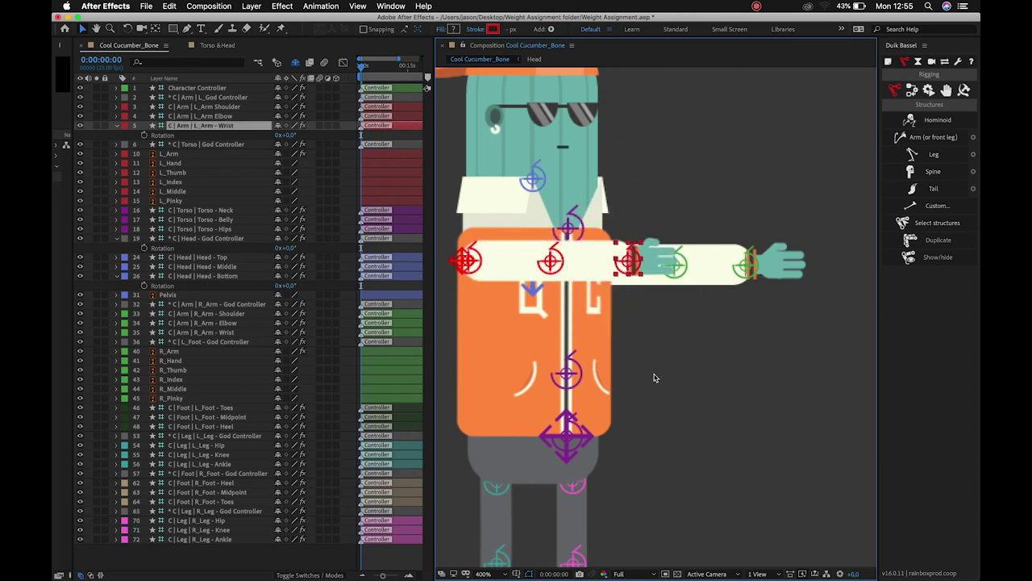
Test the legs by moving the L_Foot God Controller and the Torso God Controller around, returning both to their starting positions
left_click_drag(483, 395, 546, 142)
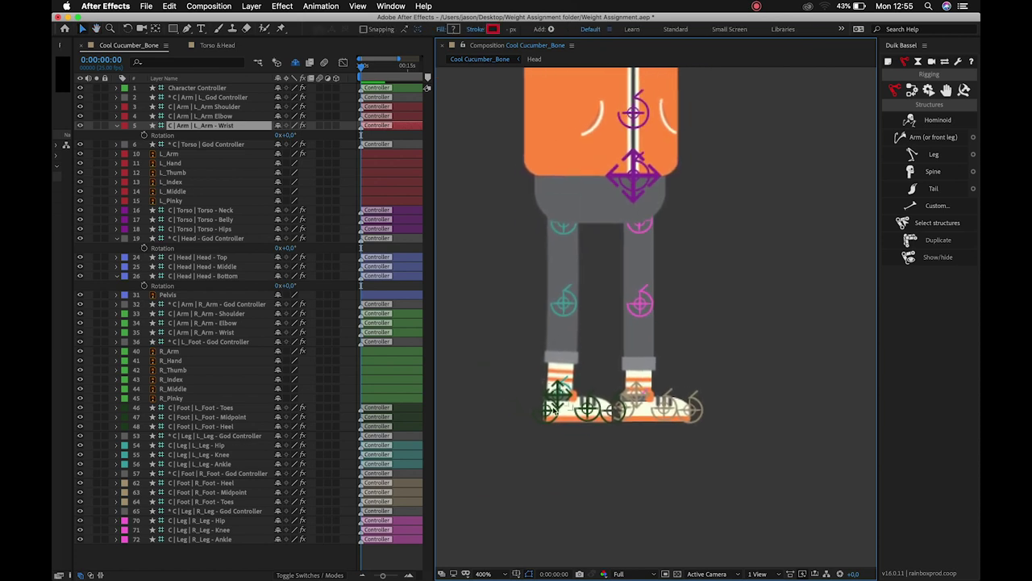
left_click(562, 398)
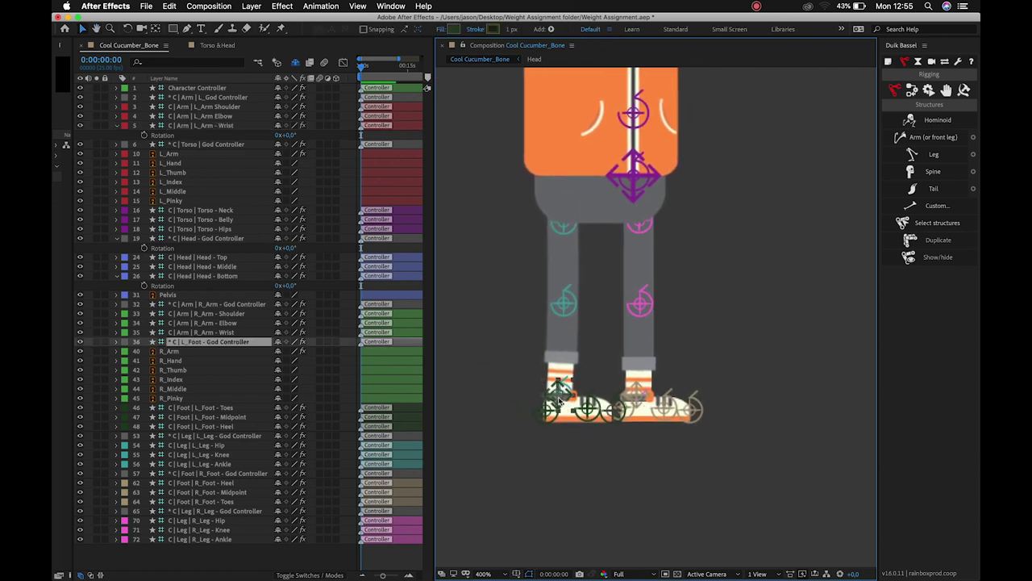
mouse_move(560, 397)
left_mouse_down()
mouse_move(468, 400)
mouse_move(629, 393)
mouse_move(558, 404)
left_mouse_up()
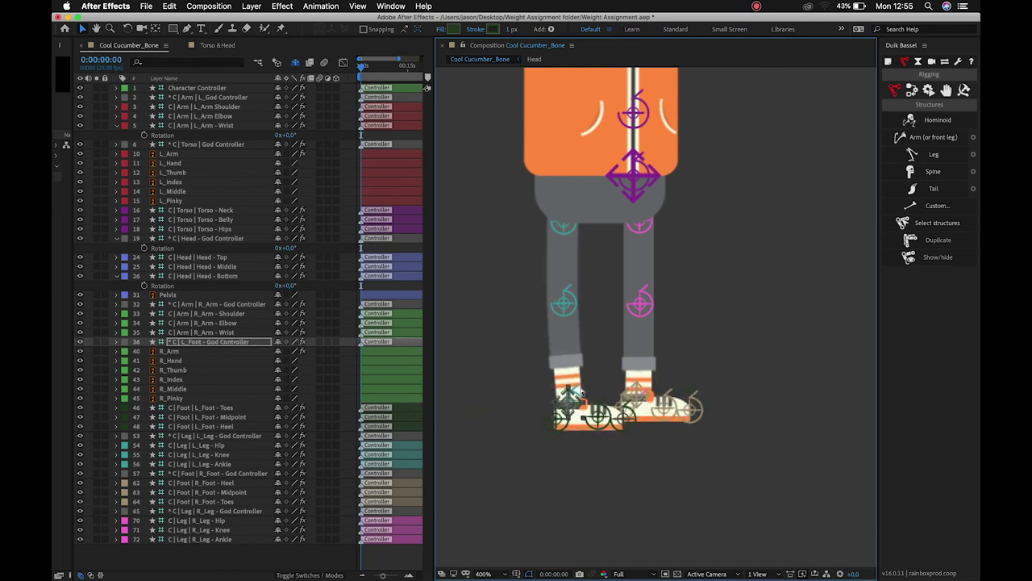
left_click(641, 187)
left_click_drag(684, 182, 613, 185)
Test-rotate the L_Foot God Controller and return its rotation to 0°
left_click(556, 397)
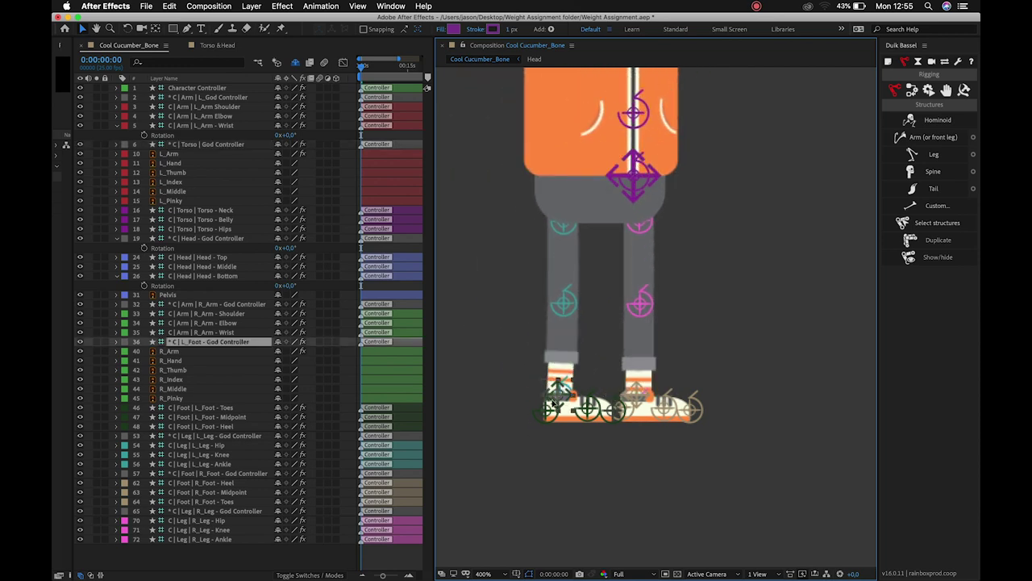
key("r")
mouse_move(289, 355)
left_mouse_down()
mouse_move(315, 352)
mouse_move(296, 354)
left_mouse_up()
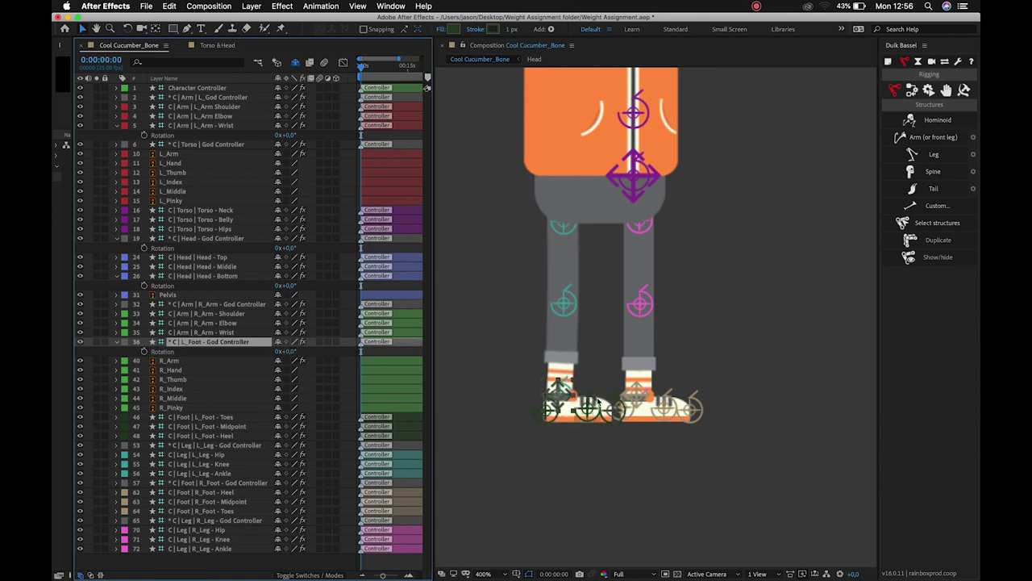
Test the left leg's bend by raising the L_Foot God Controller between the legs, undo the move and clear the selection
left_click_drag(566, 401, 615, 263)
key("super+z")
key("super+z")
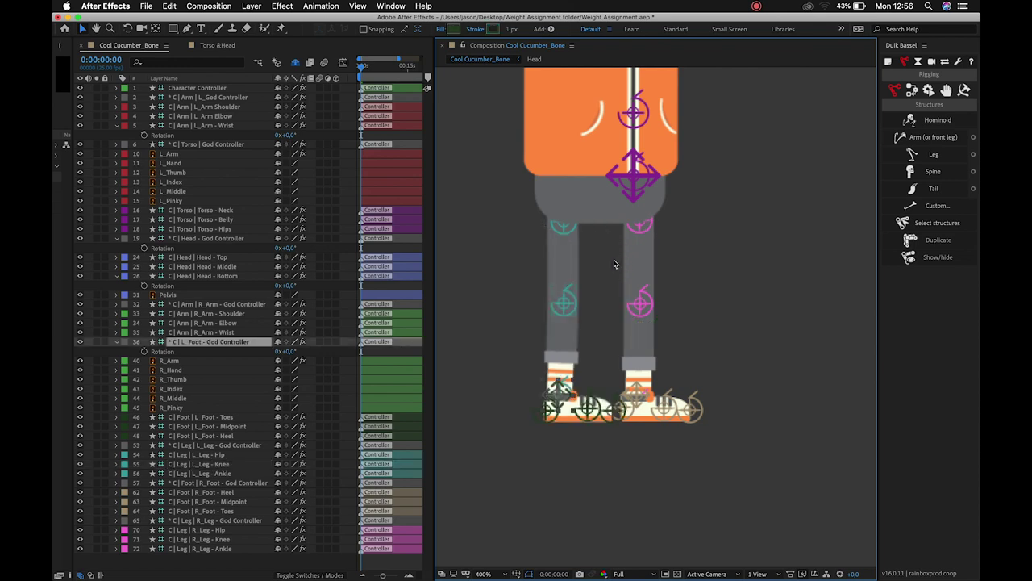
left_click(512, 359)
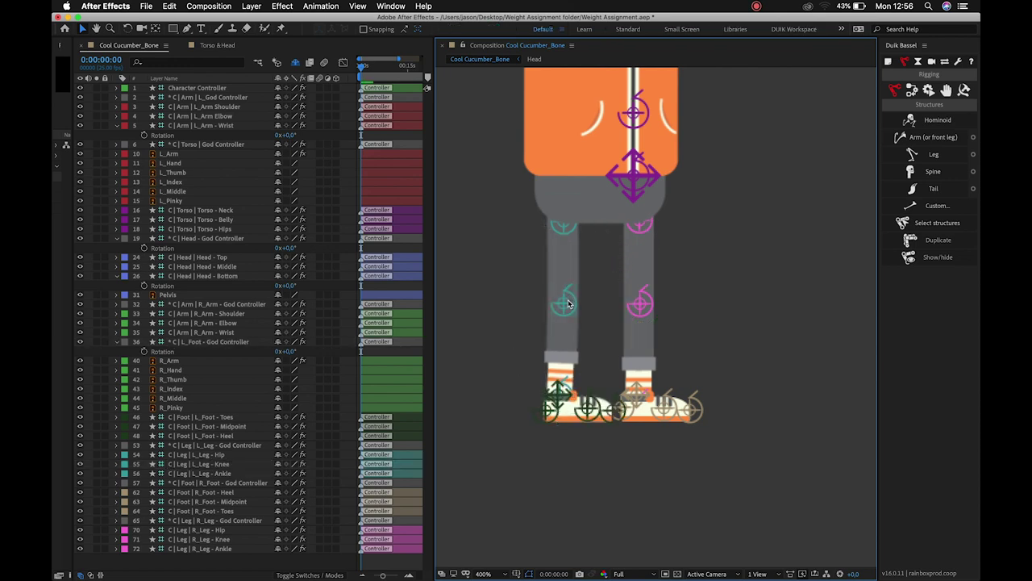
Check the knee and hip controllers, test-move the L_Foot God Controller sideways away from the body, and undo the move
left_click(568, 303)
left_click(563, 228)
left_click(639, 226)
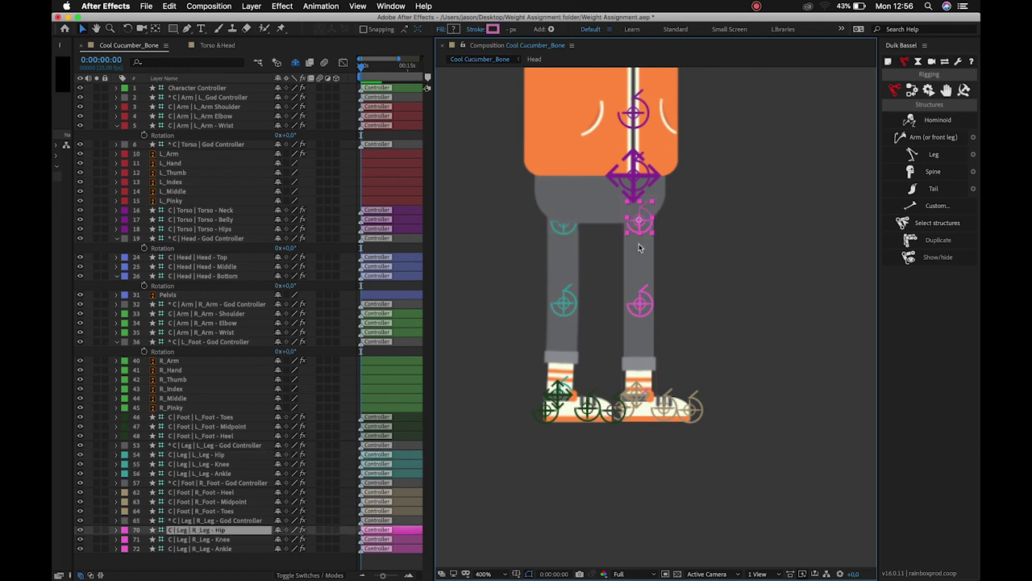
left_click(557, 391)
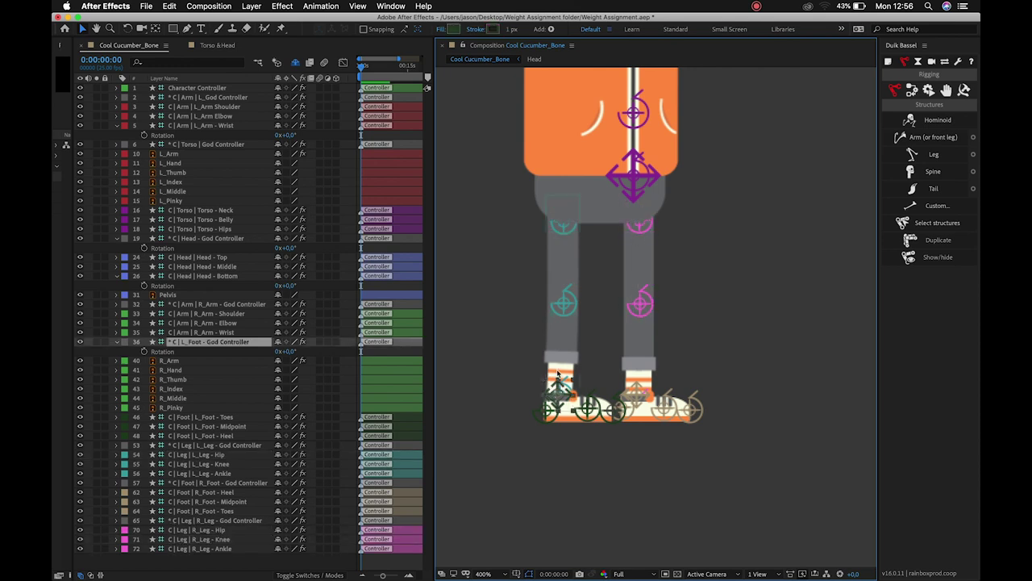
left_click_drag(559, 391, 524, 392)
key("super+z")
Clear the selection and collapse the open Rotation properties of the left wrist, head and L_Foot controller layers
key("z")
left_click(708, 298, "alt")
scroll(710, 274, "up", 4)
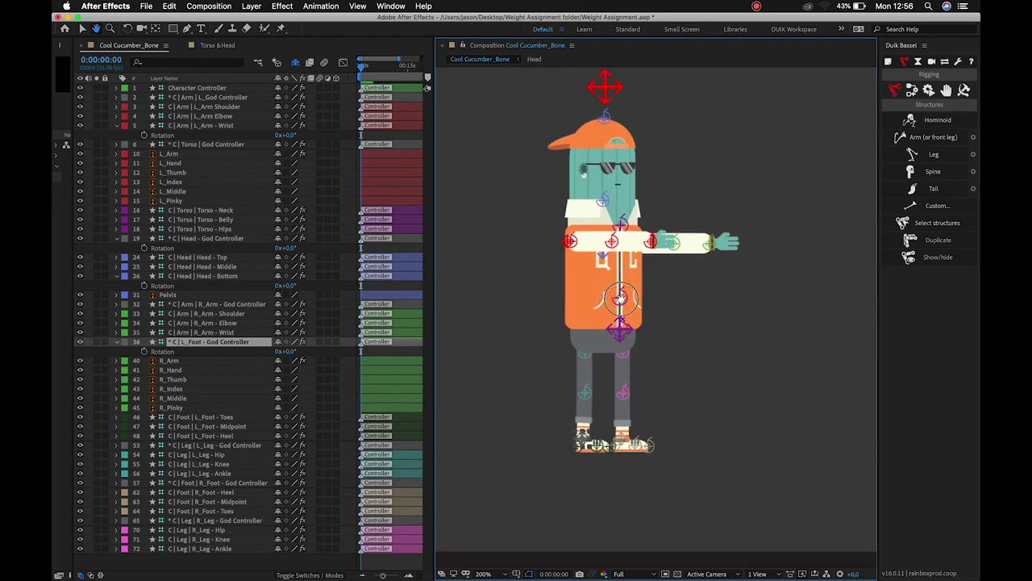
key("v")
left_click(702, 175)
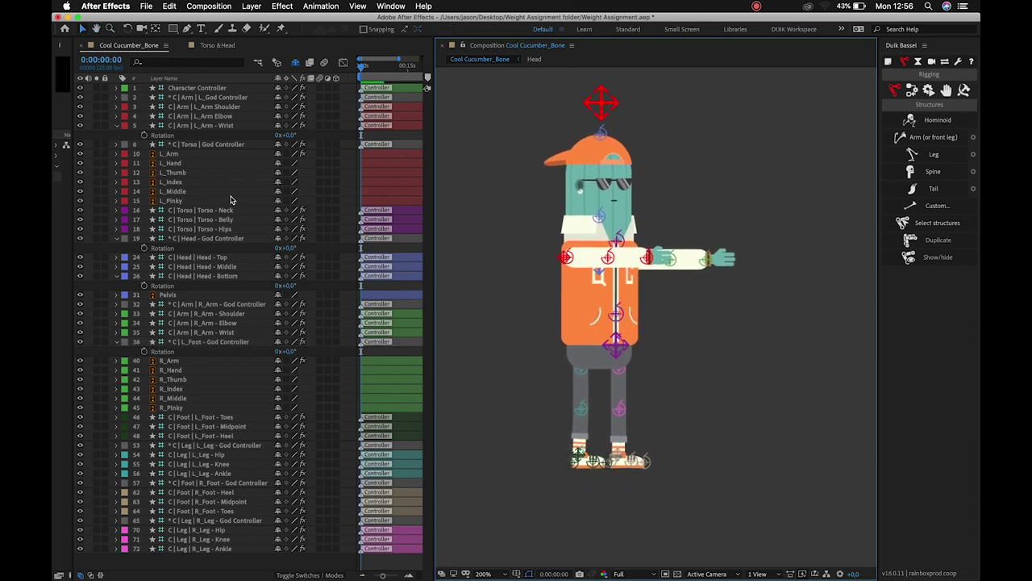
left_click(117, 125)
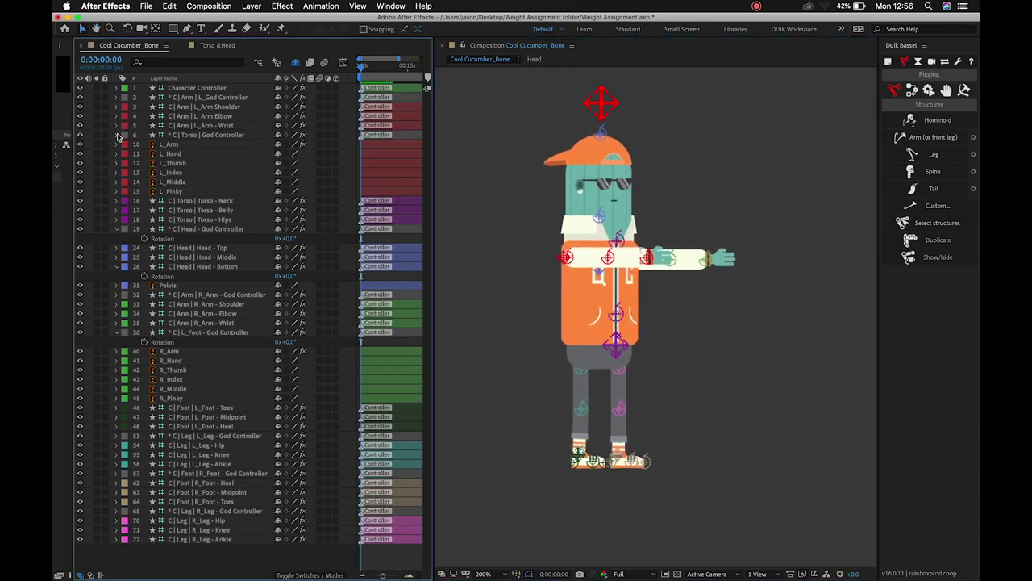
left_click(116, 230)
left_click(117, 258)
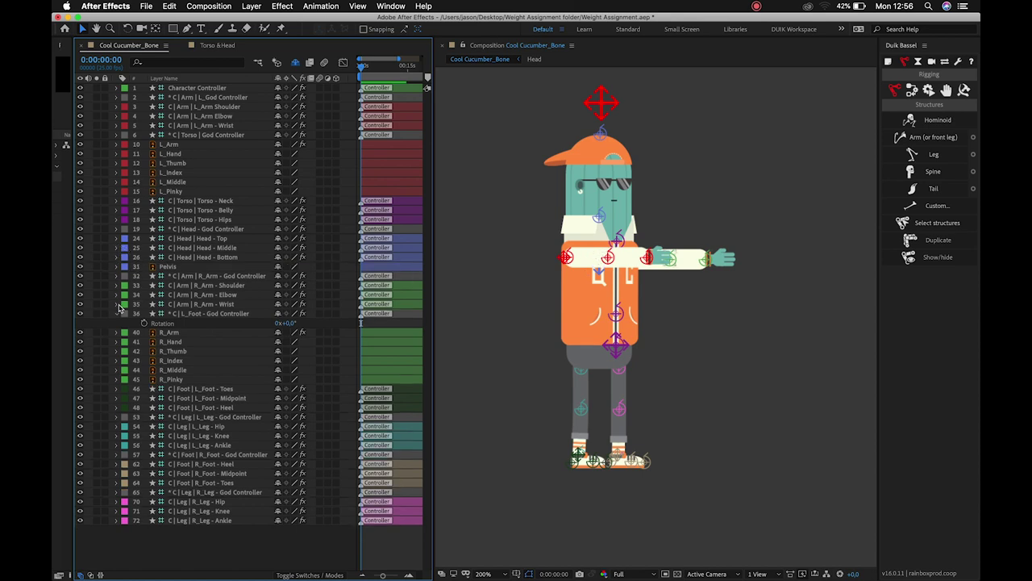
left_click(117, 314)
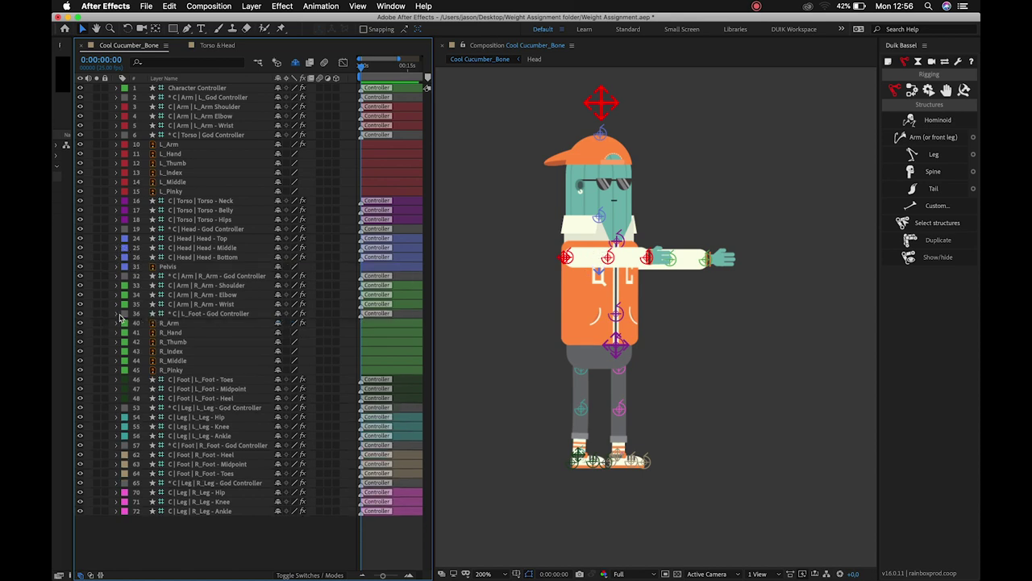
Set the composition's duration to 0:00:05:00 and return the current time to 0:00:00:00
left_click_drag(530, 285, 549, 330)
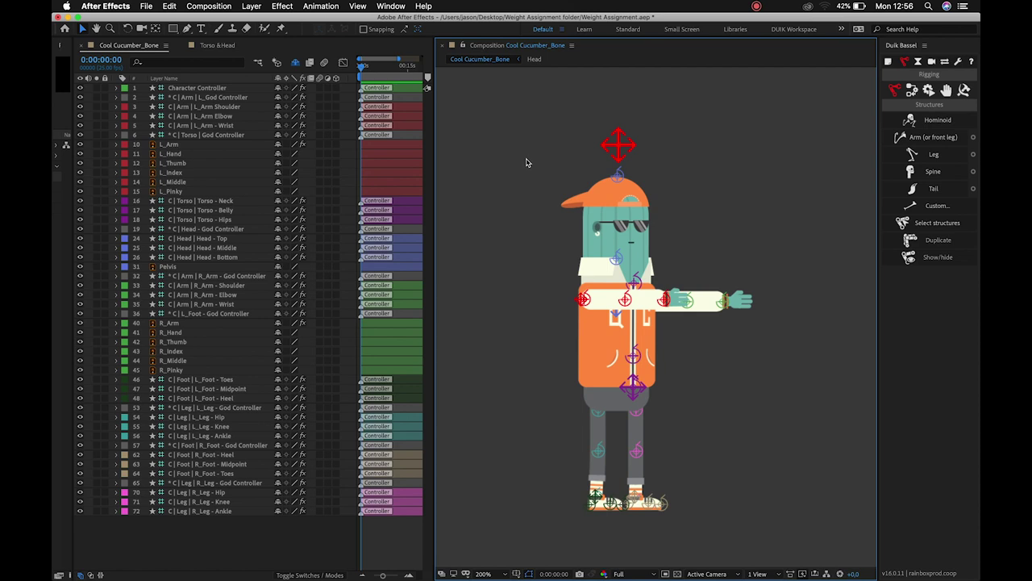
left_click(380, 78)
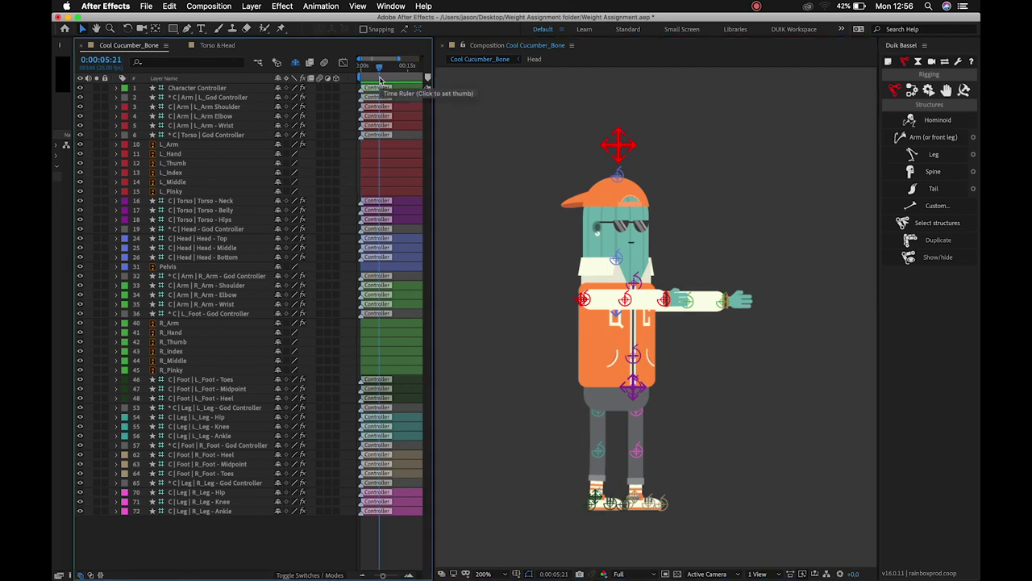
left_click_drag(433, 103, 669, 102)
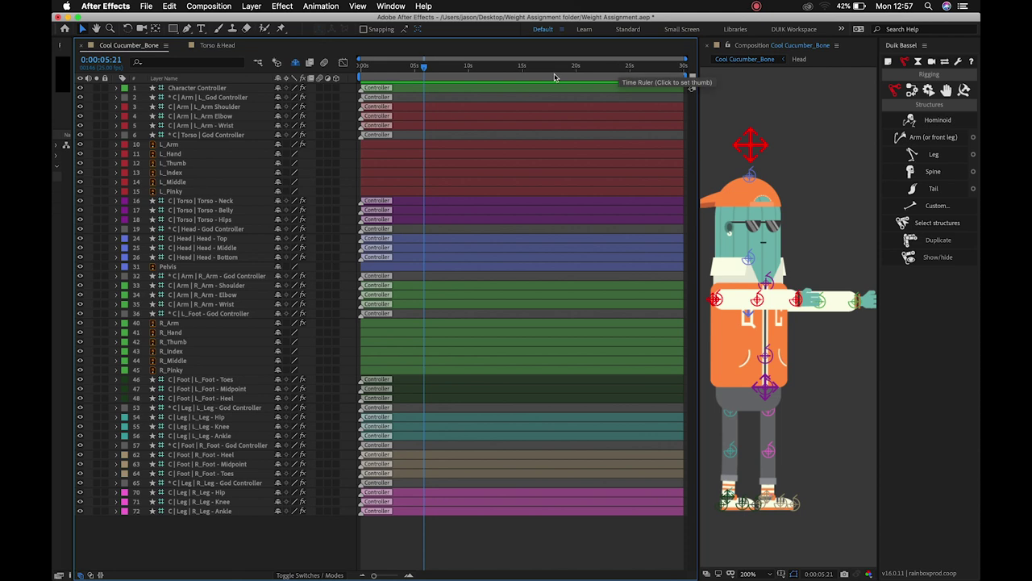
key("super+k")
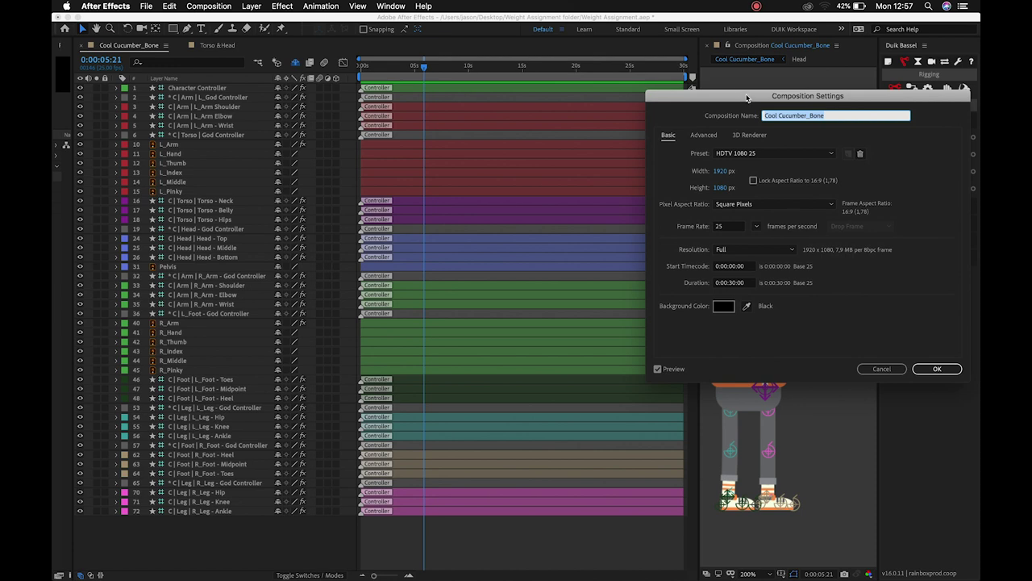
left_click_drag(747, 95, 630, 95)
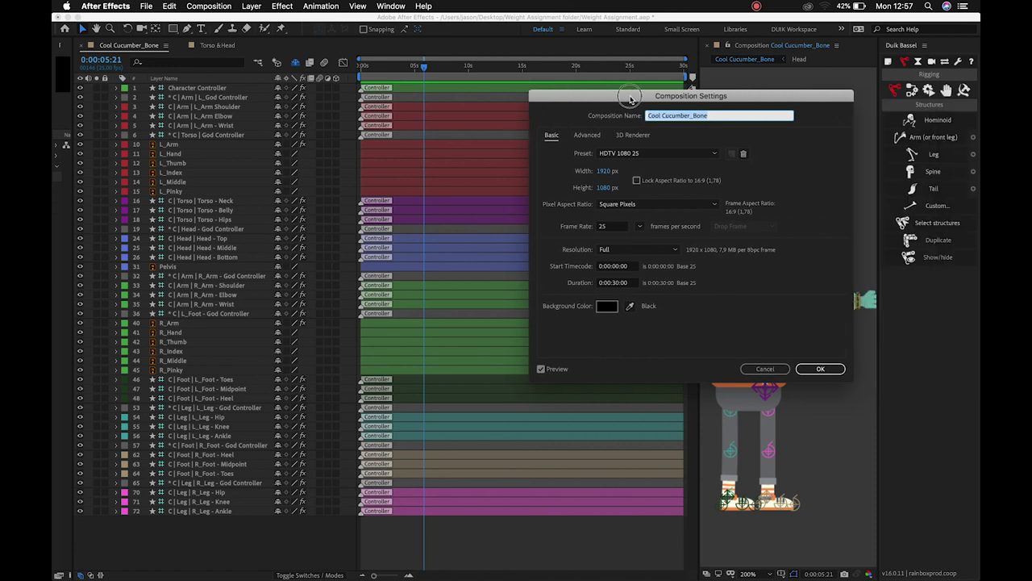
left_click(615, 283)
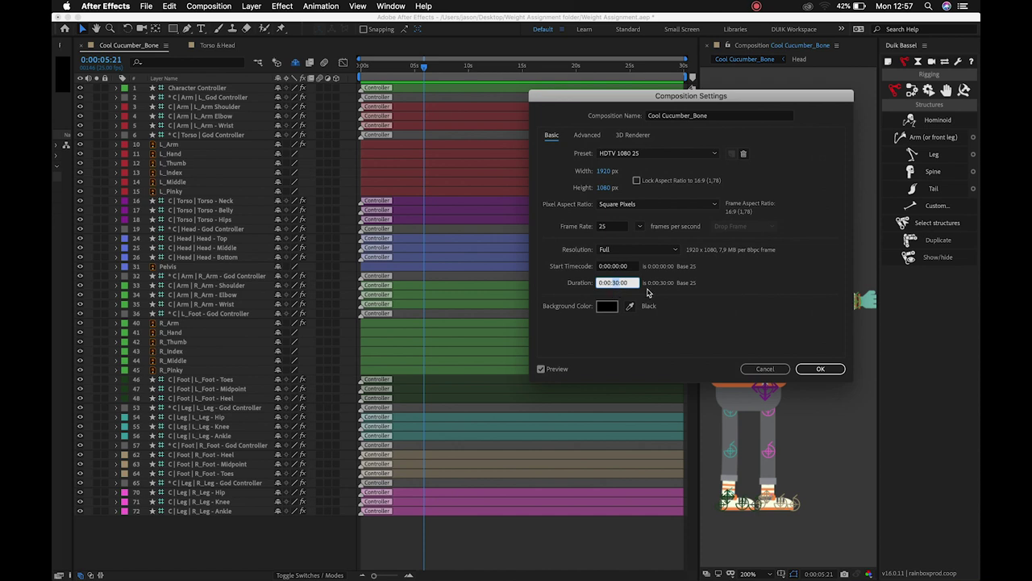
type("05")
key("Return")
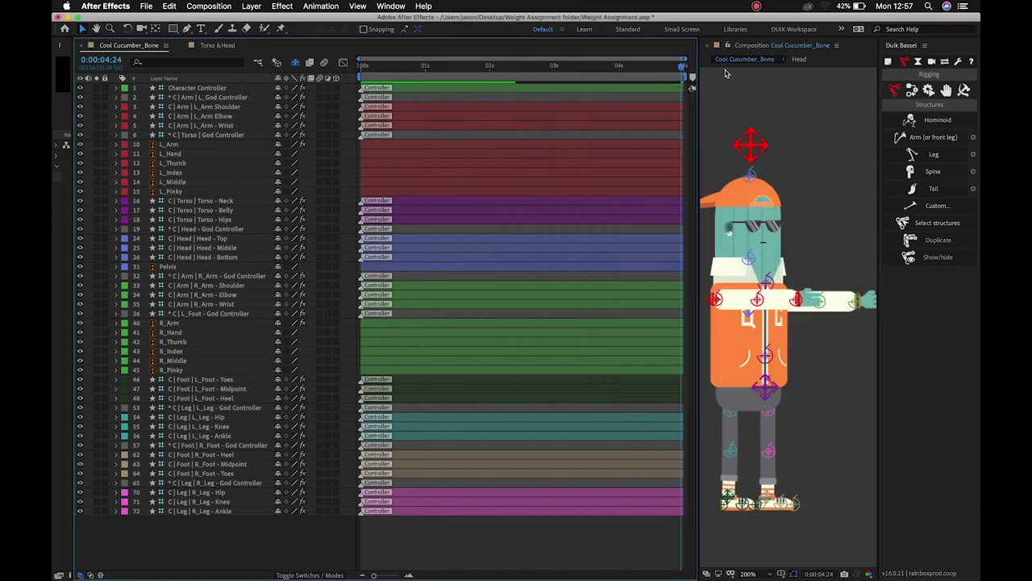
left_click_drag(618, 64, 362, 66)
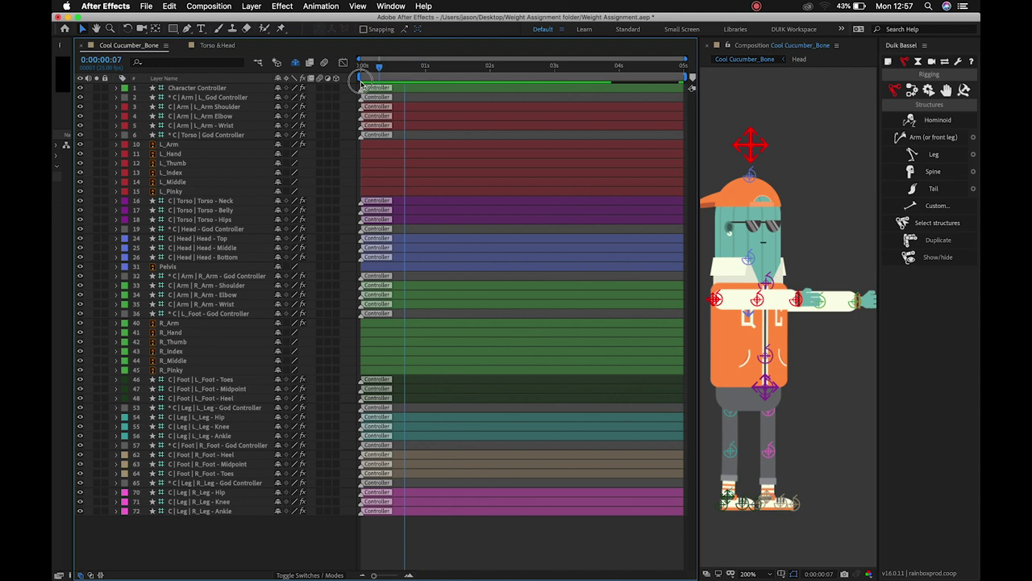
left_click_drag(694, 100, 431, 106)
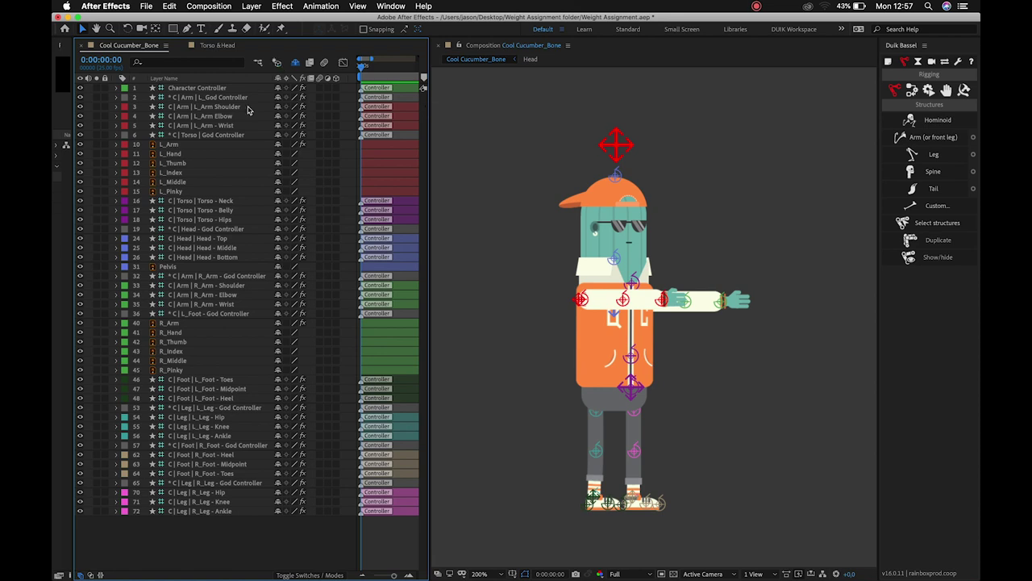
Select all visible layers, and temporarily reveal the shy layers to examine the hidden bone and artwork layers
key("super+a")
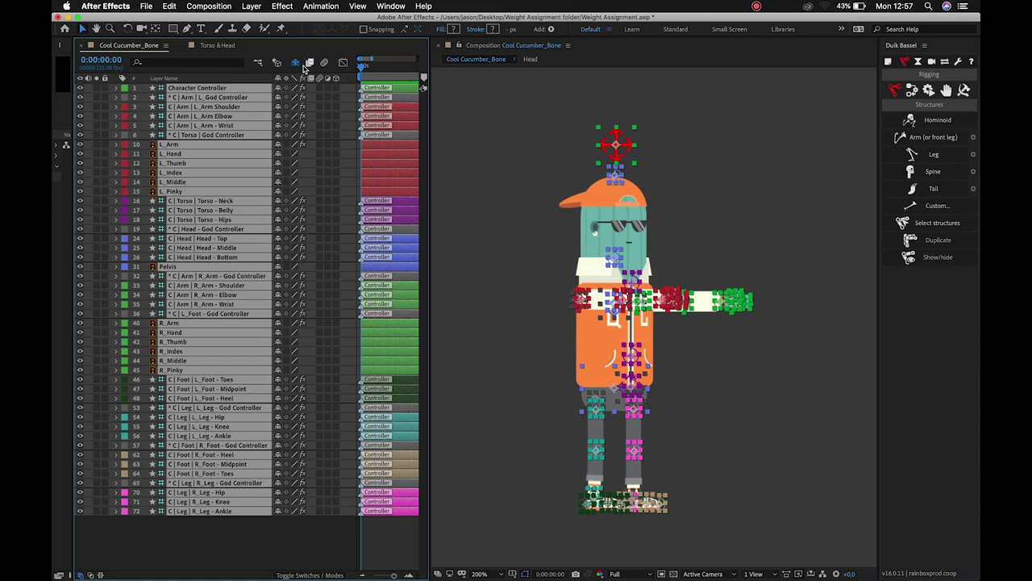
left_click(295, 62)
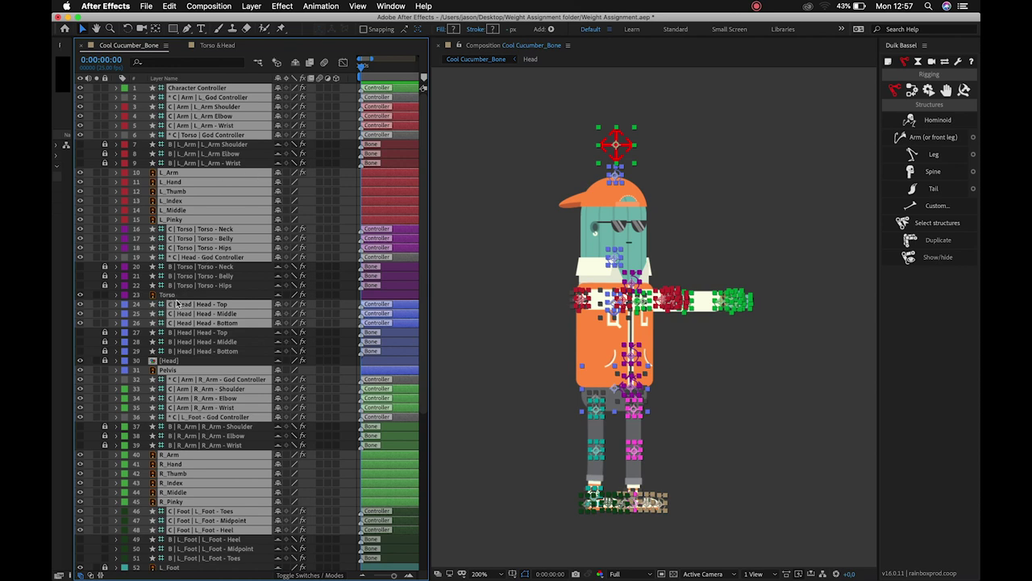
scroll(193, 351, "down", 3)
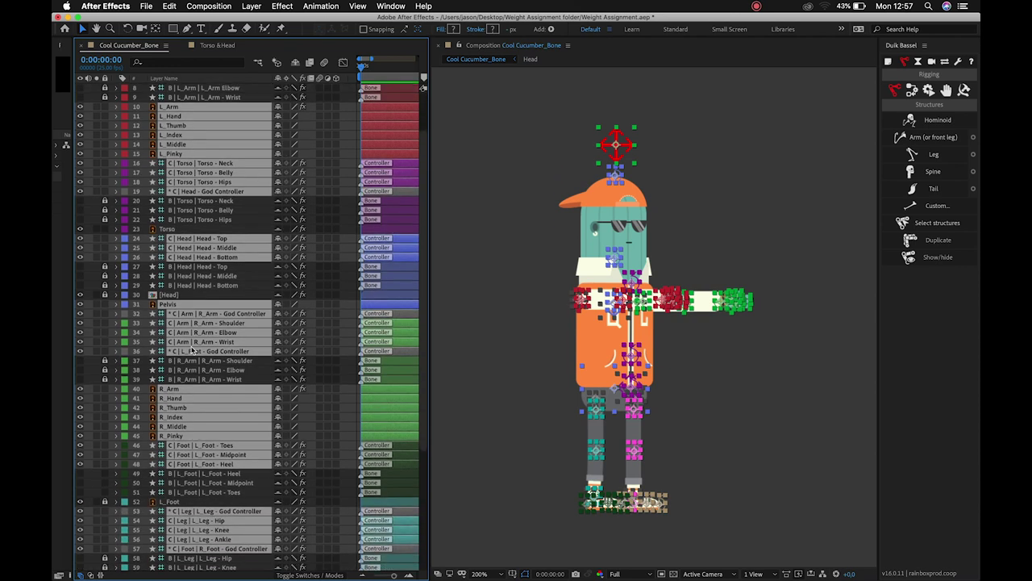
scroll(193, 351, "down", 10)
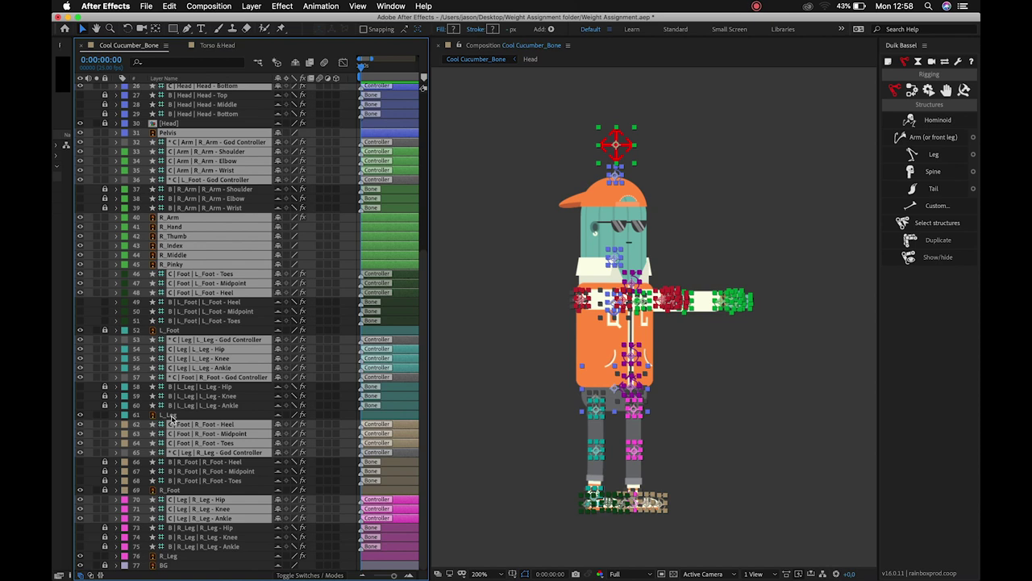
scroll(171, 418, "up", 8)
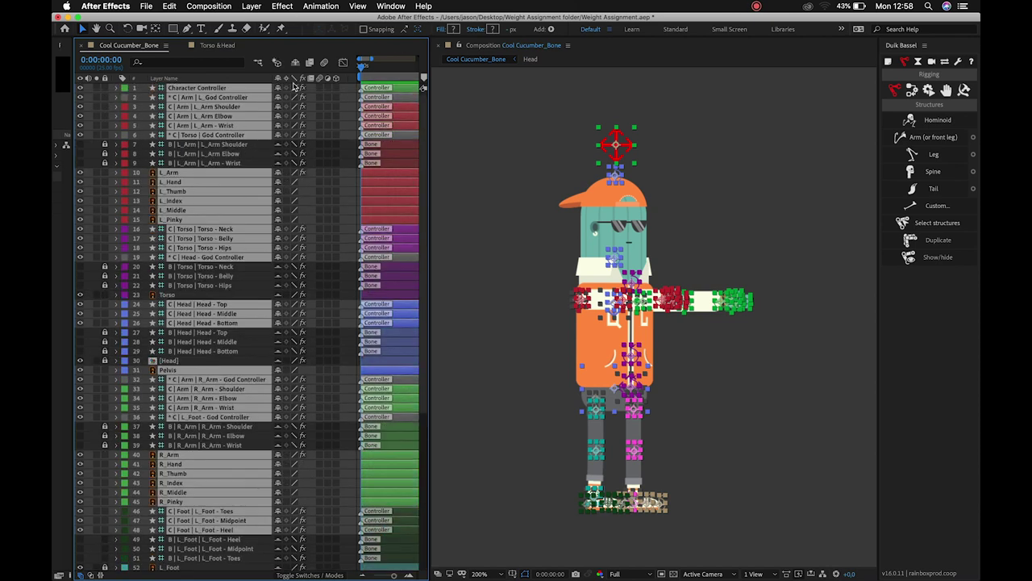
left_click(295, 63)
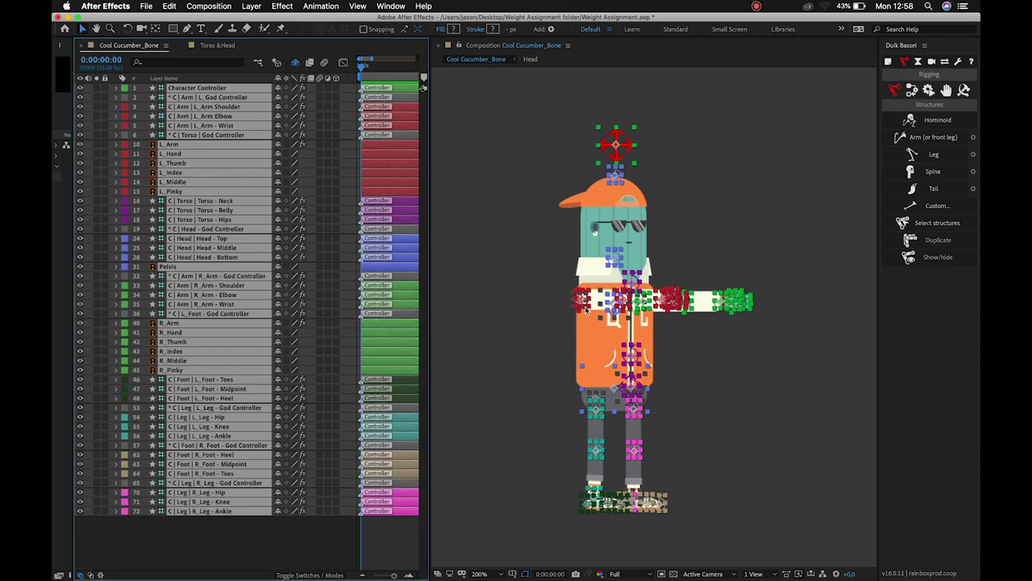
left_click(297, 63)
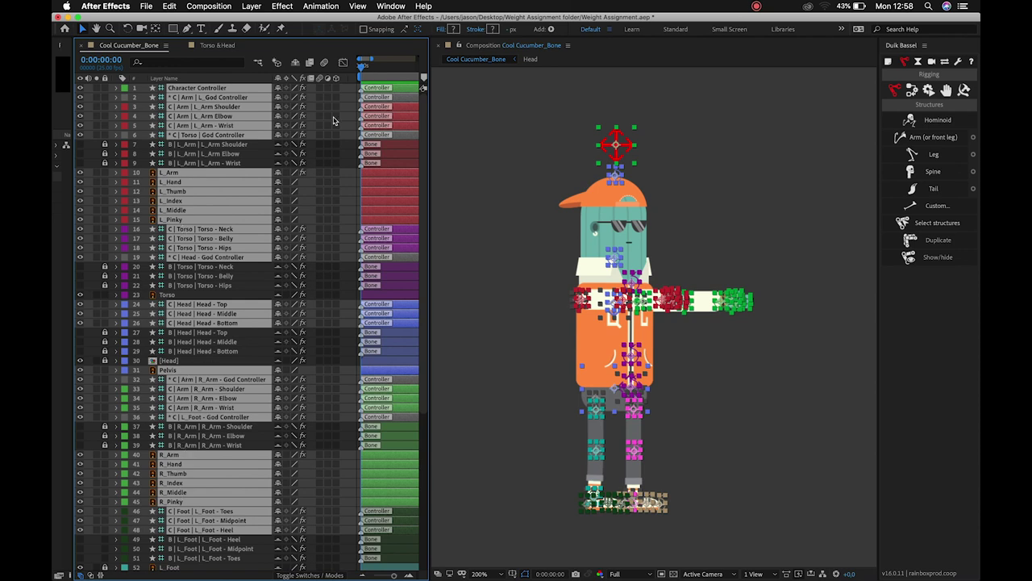
left_click(296, 63)
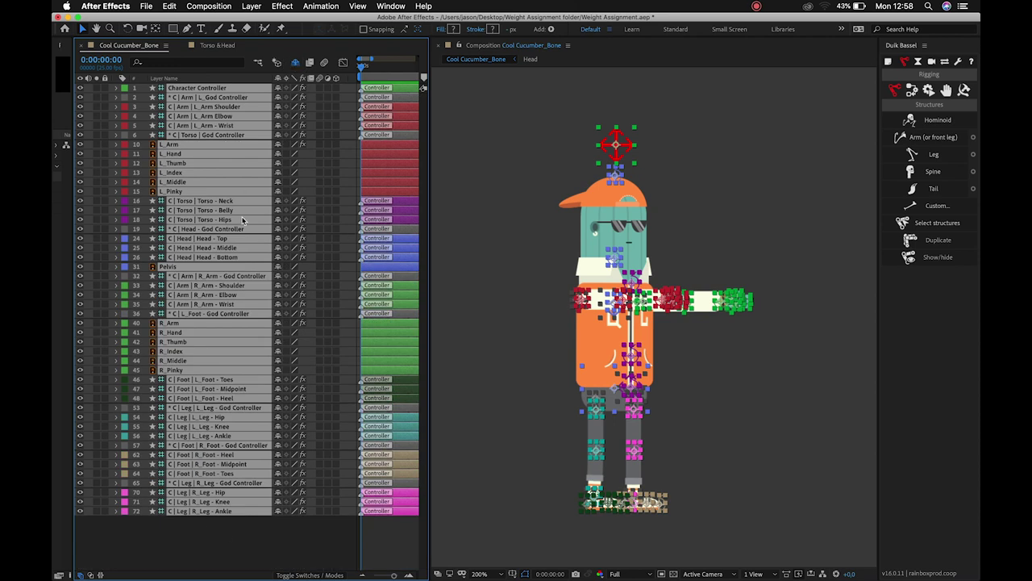
Reveal Position and Rotation on all selected layers, set keyframes for both at 0:00:00:00, and clear the selection
key("p")
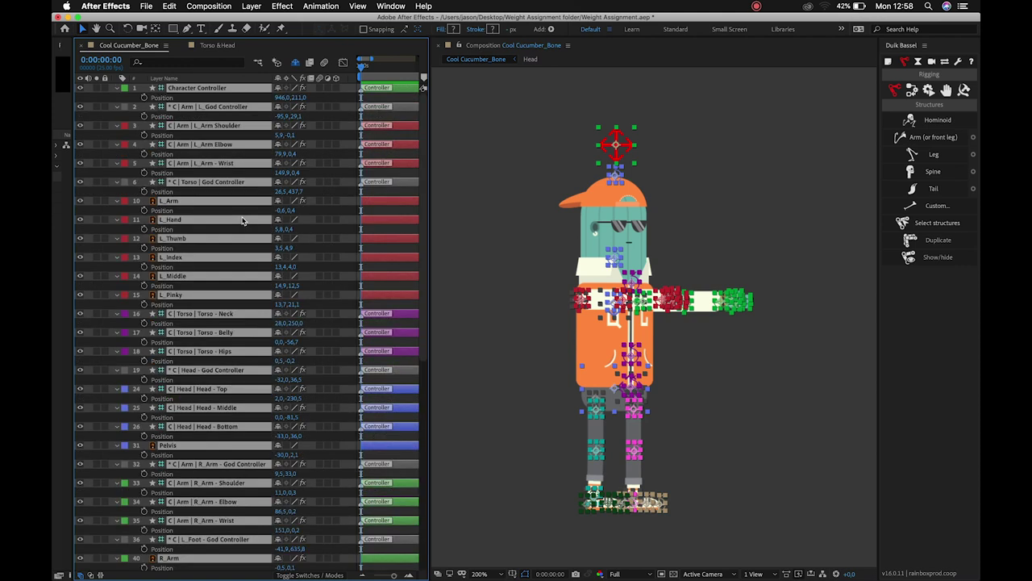
key("shift+r")
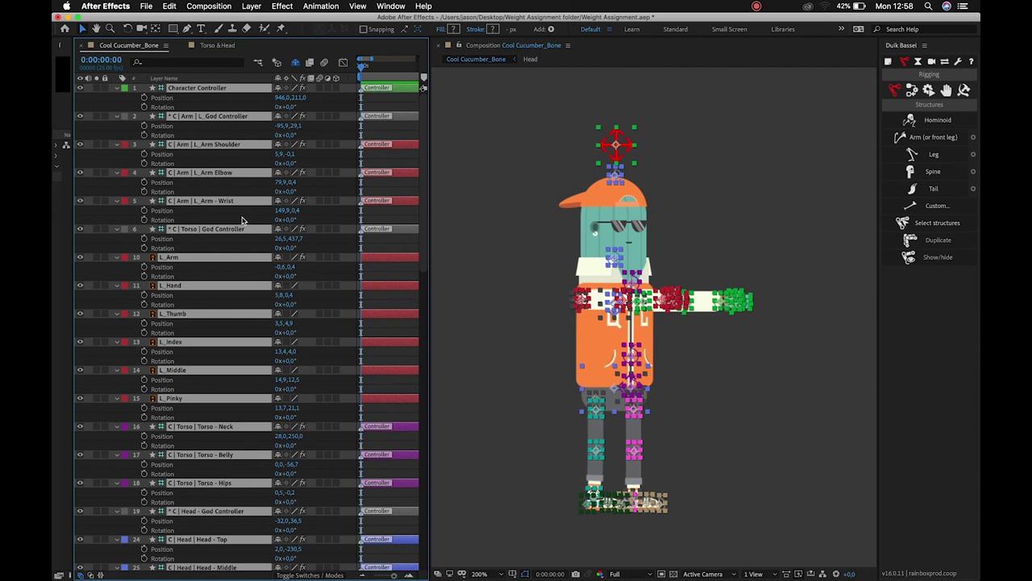
scroll(230, 229, "down", 15)
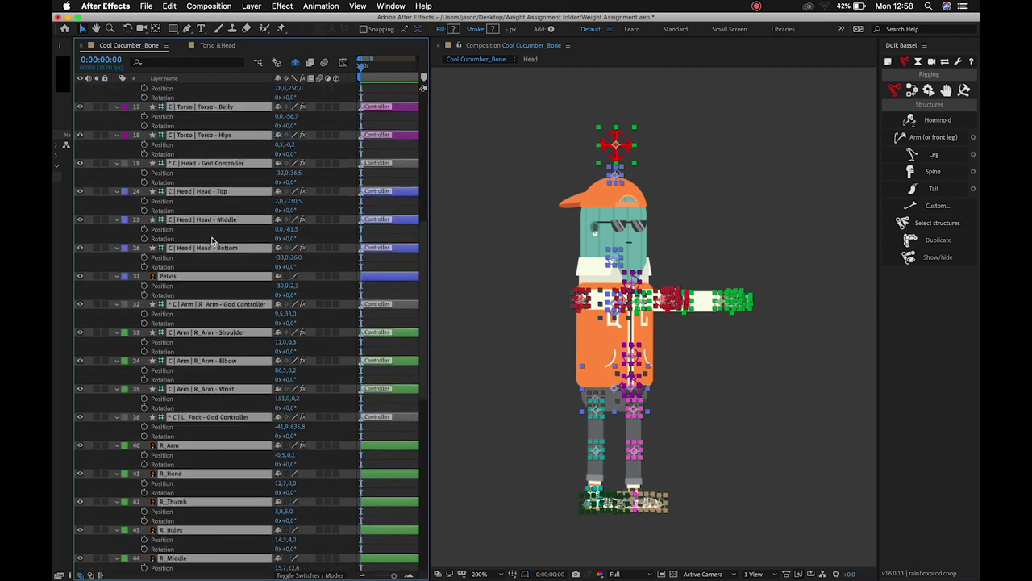
scroll(212, 241, "up", 15)
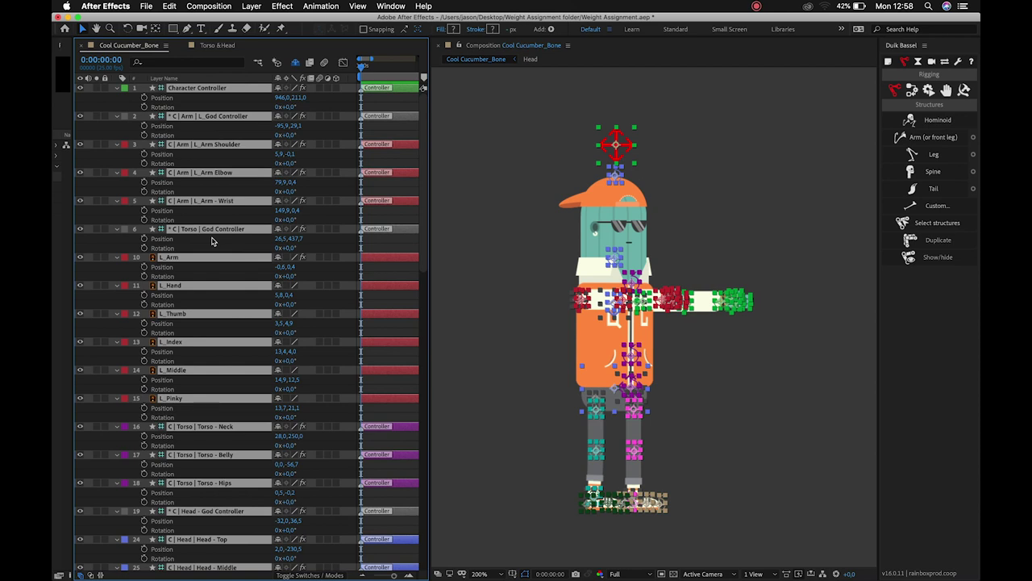
left_click(144, 98)
left_click(144, 106)
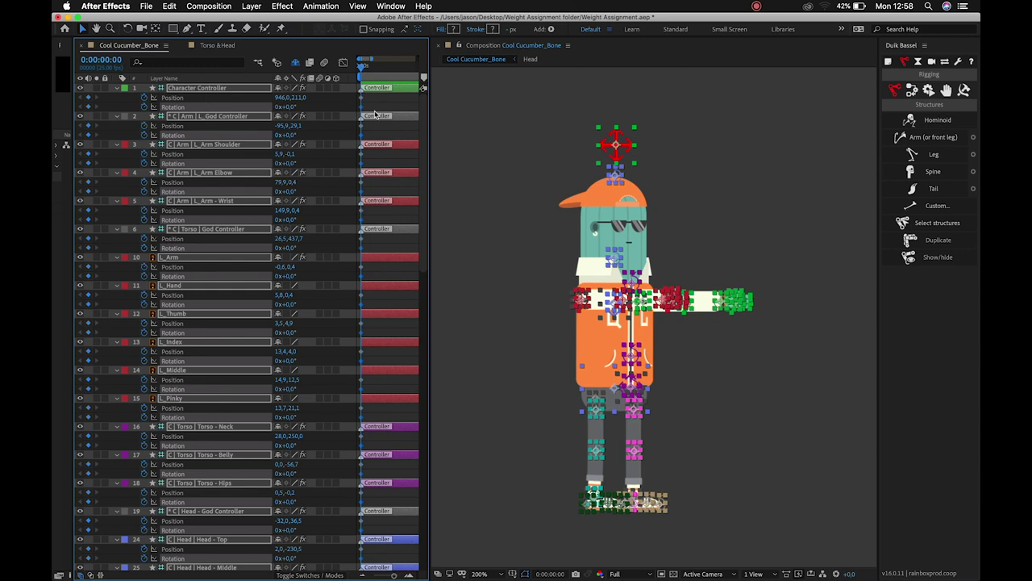
left_click(374, 107)
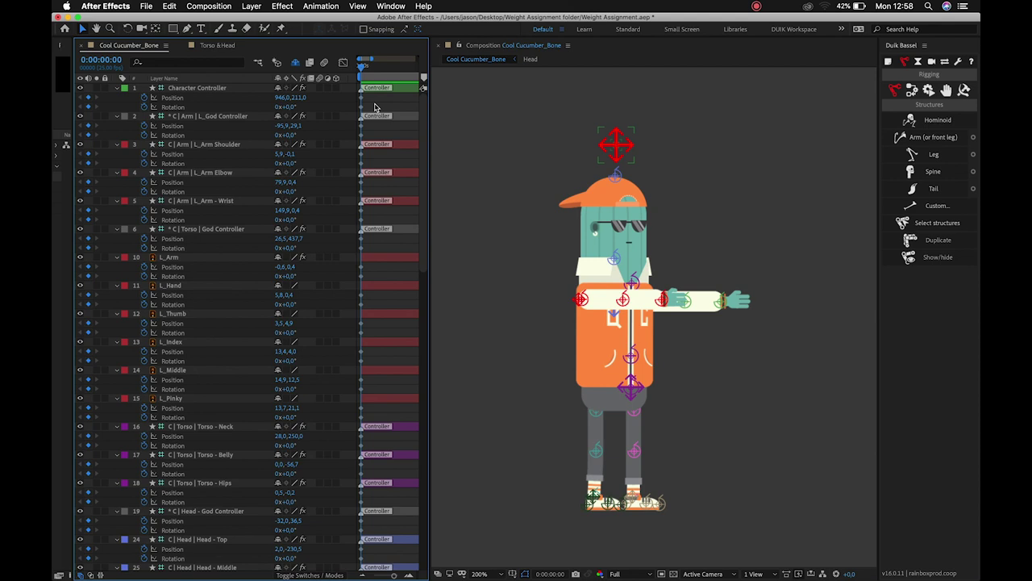
Convert every layer's Position and Rotation keyframes at 0:00:00:00 to hold keyframes
key("super+a")
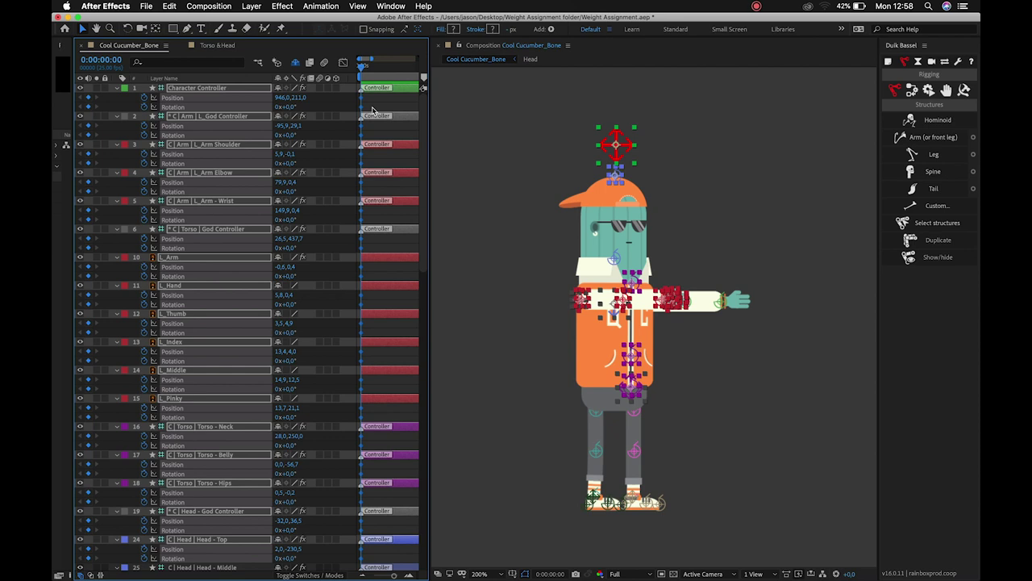
scroll(321, 313, "down", 15)
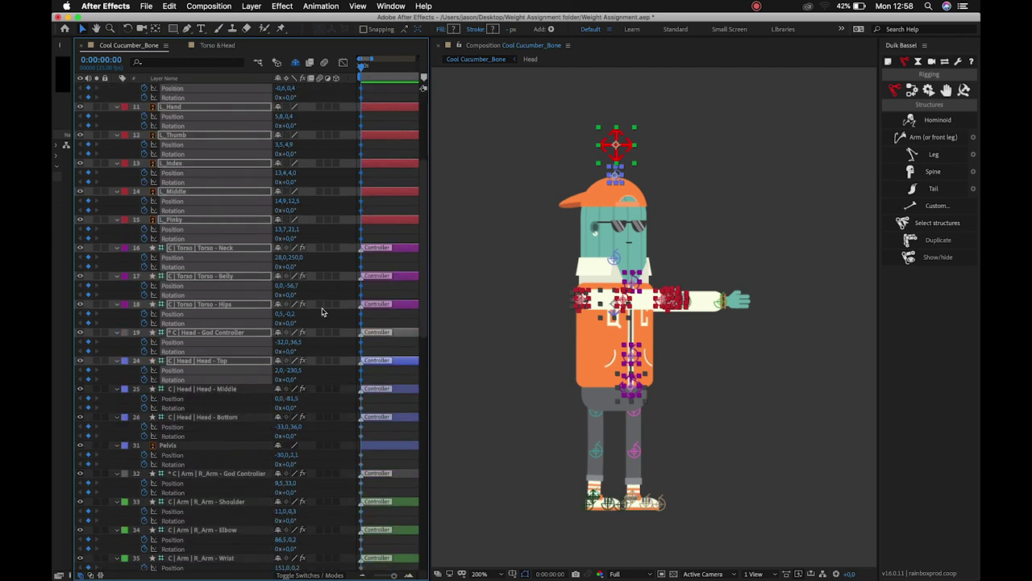
scroll(321, 312, "up", 4)
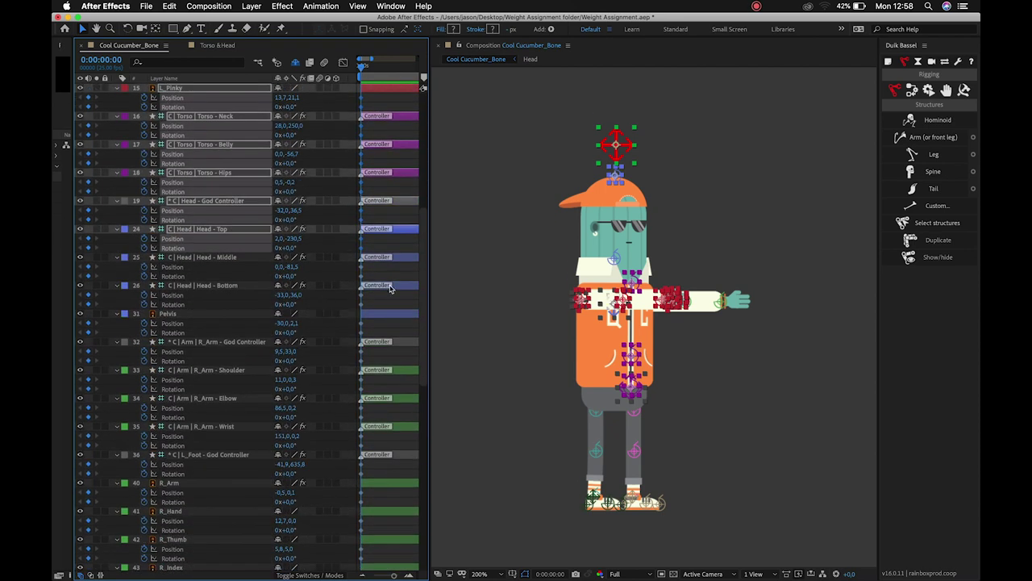
left_click_drag(362, 329, 425, 570)
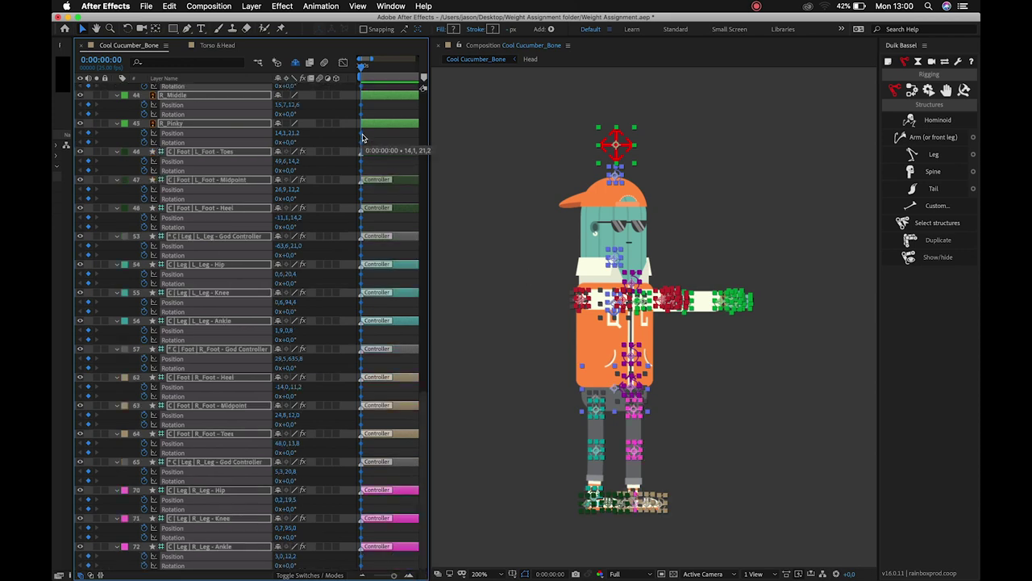
right_click(362, 138)
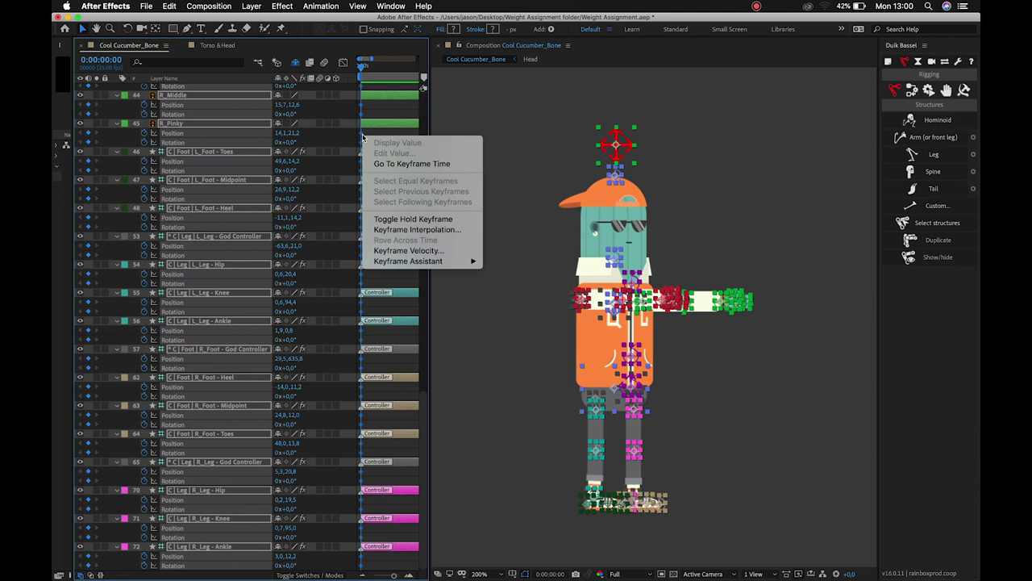
left_click(431, 220)
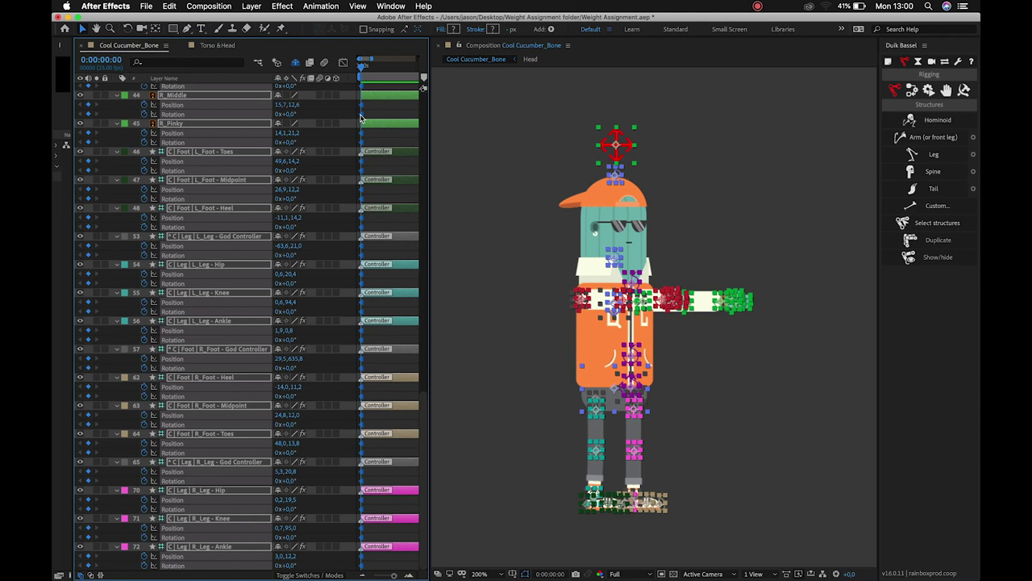
Repeat the starting pose's Position and Rotation keyframes on all layers at 0:00:00:10, then clear the selection at 0:00:00:20
key("space")
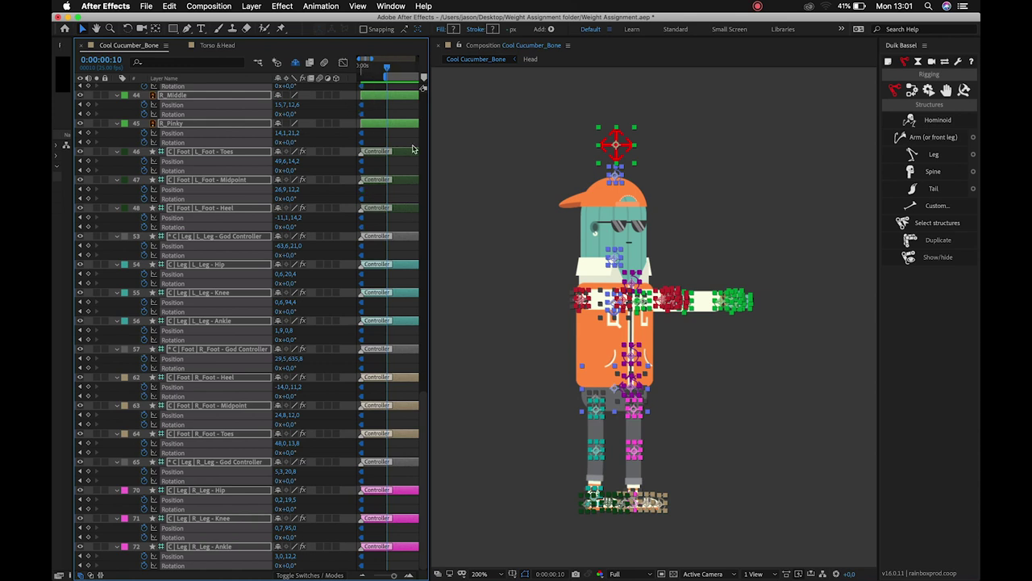
scroll(396, 133, "up", 10)
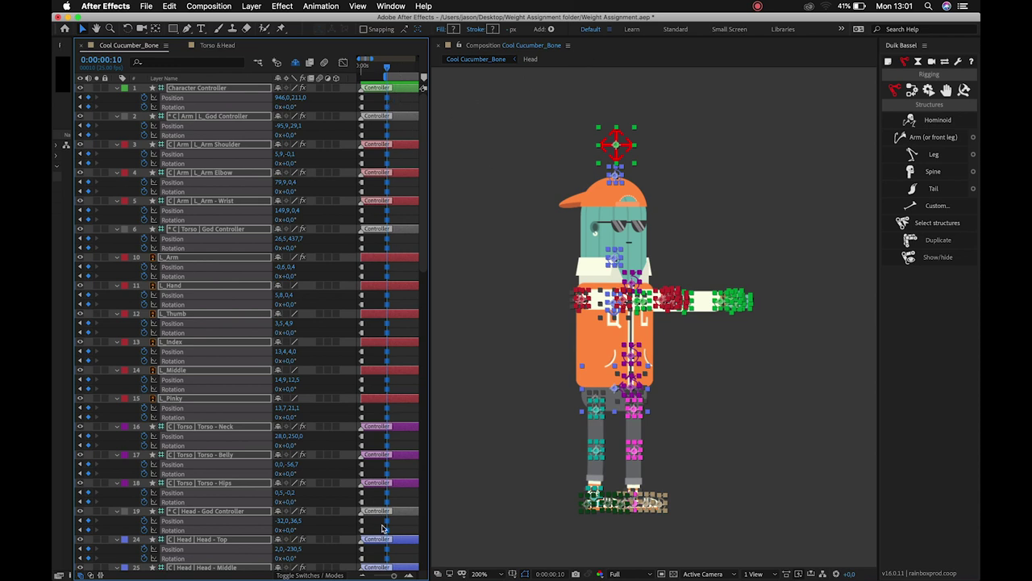
scroll(383, 528, "down", 6)
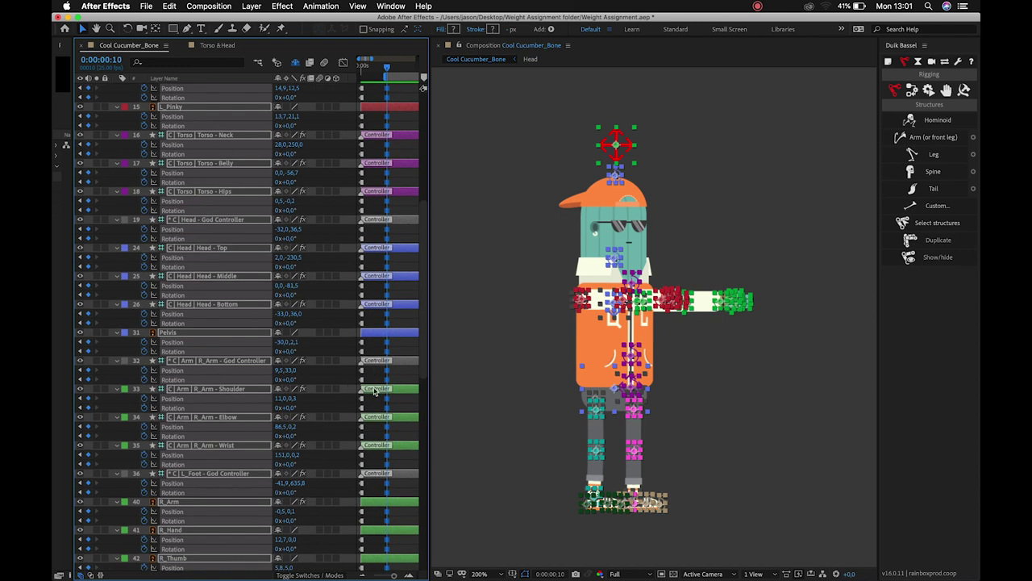
scroll(384, 408, "down", 1)
scroll(384, 408, "down", 10)
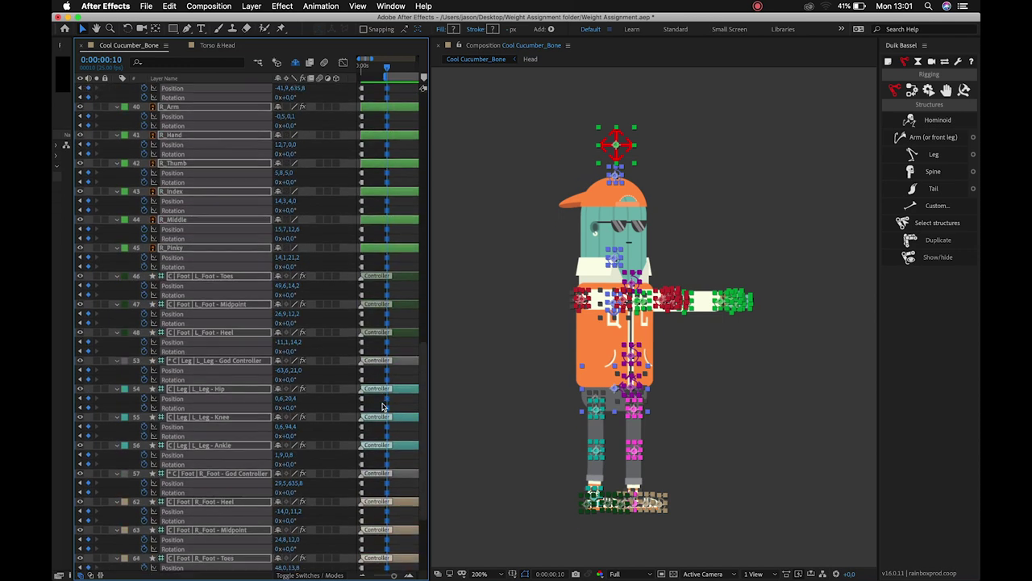
scroll(384, 409, "up", 20)
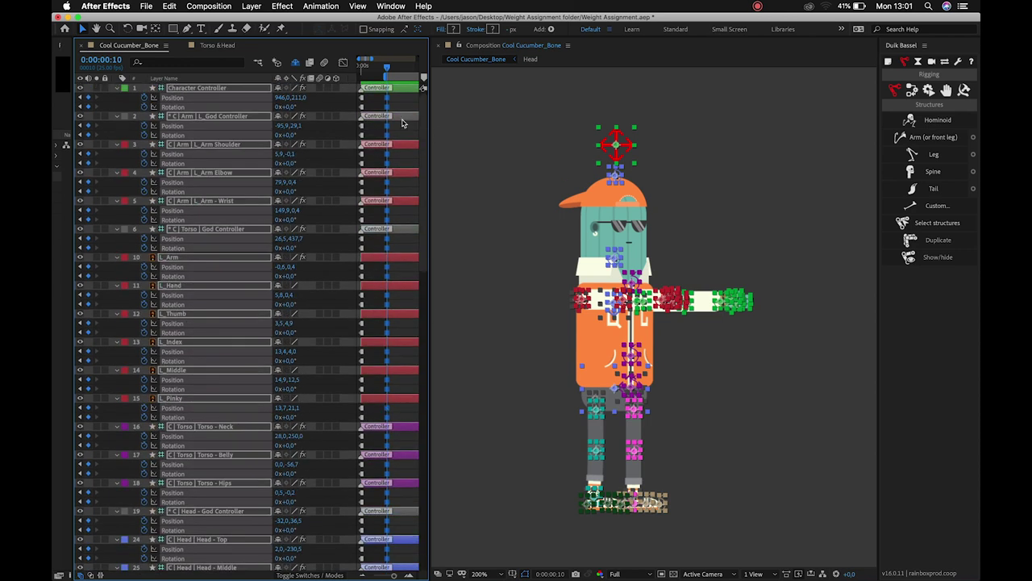
key("shift+Page_Down")
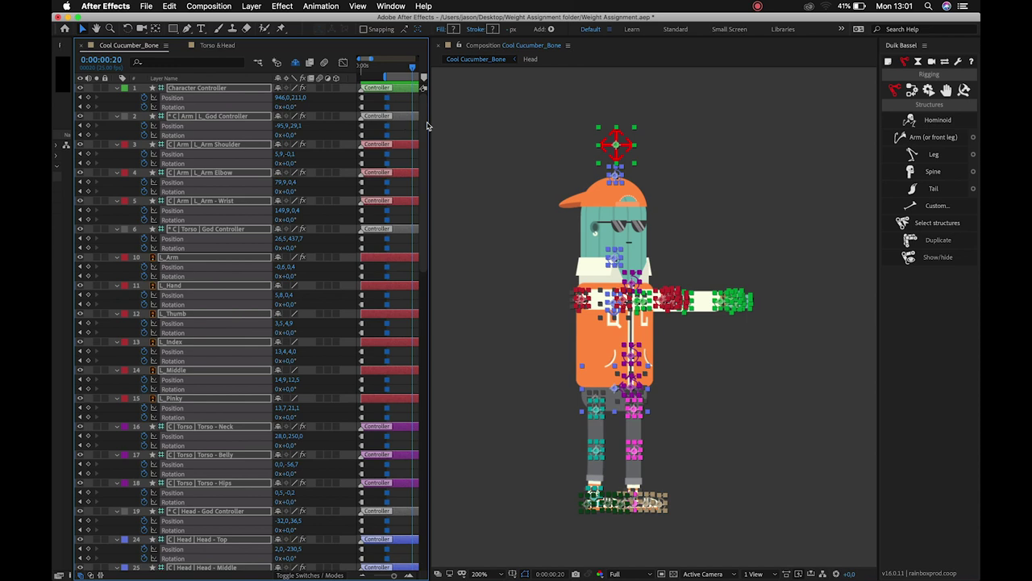
left_click(659, 227)
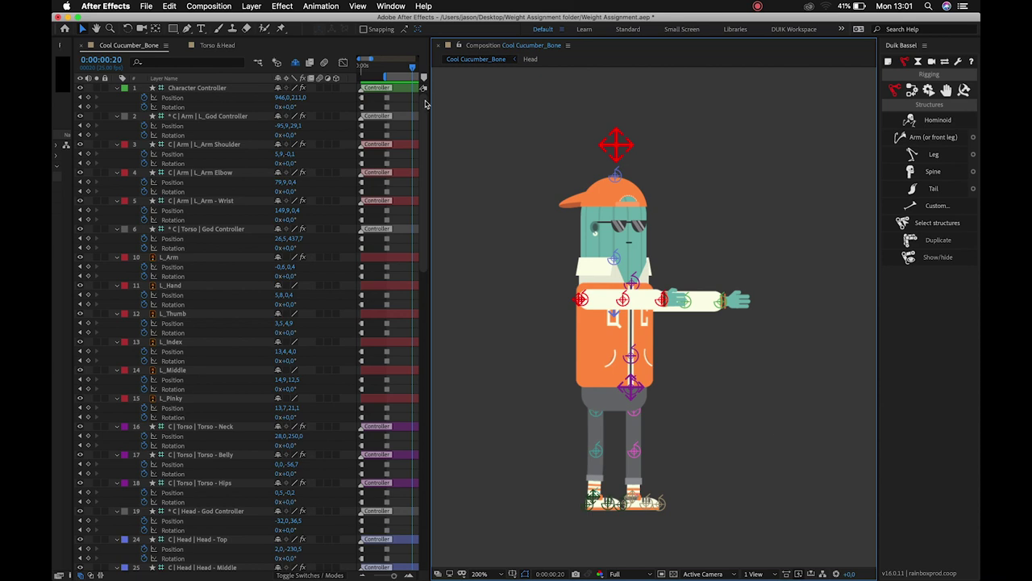
Clear the old guides, show the rulers and place a vertical guide just beyond the character's outstretched hand
left_click(360, 5)
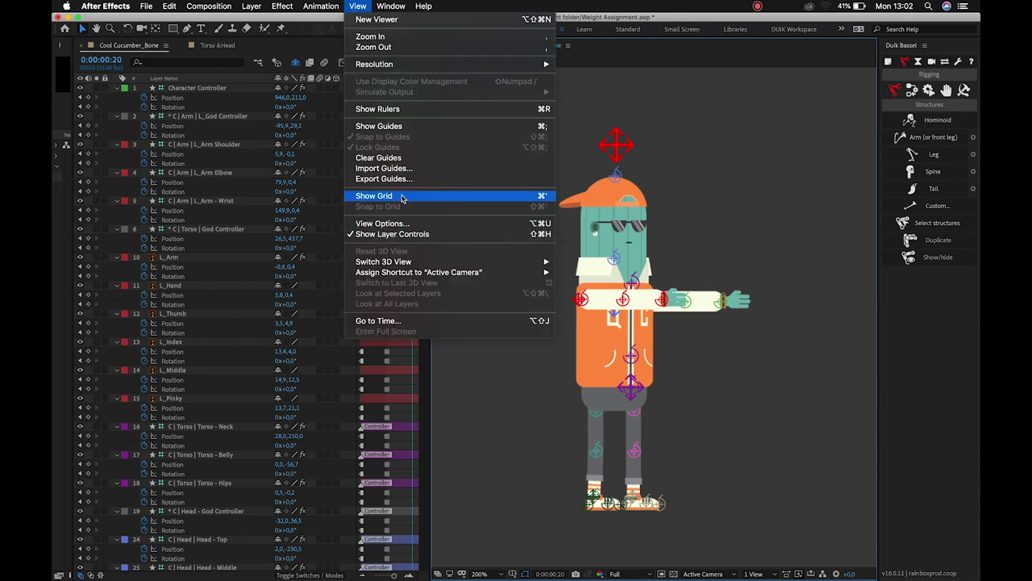
left_click(393, 158)
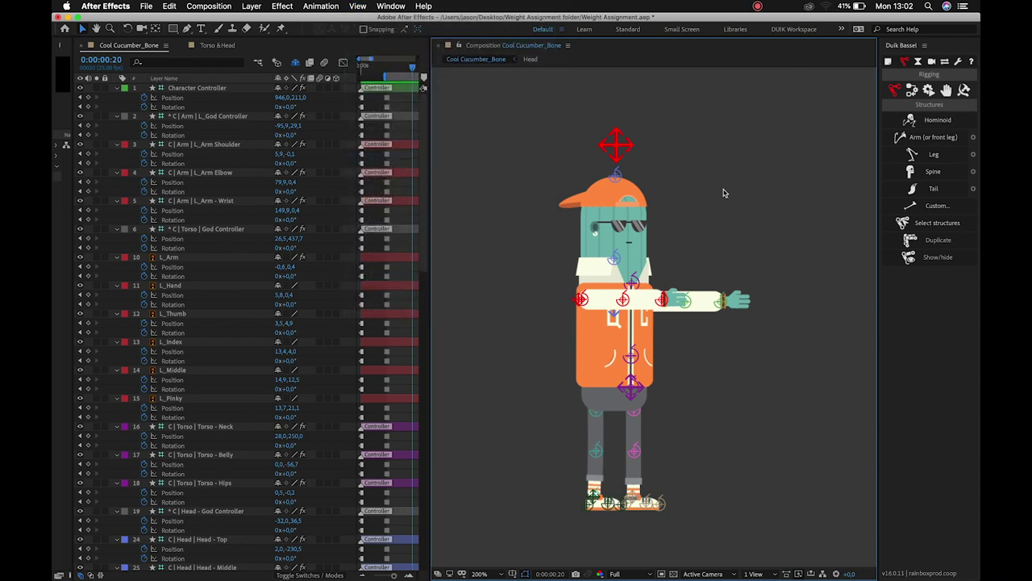
left_click(357, 5)
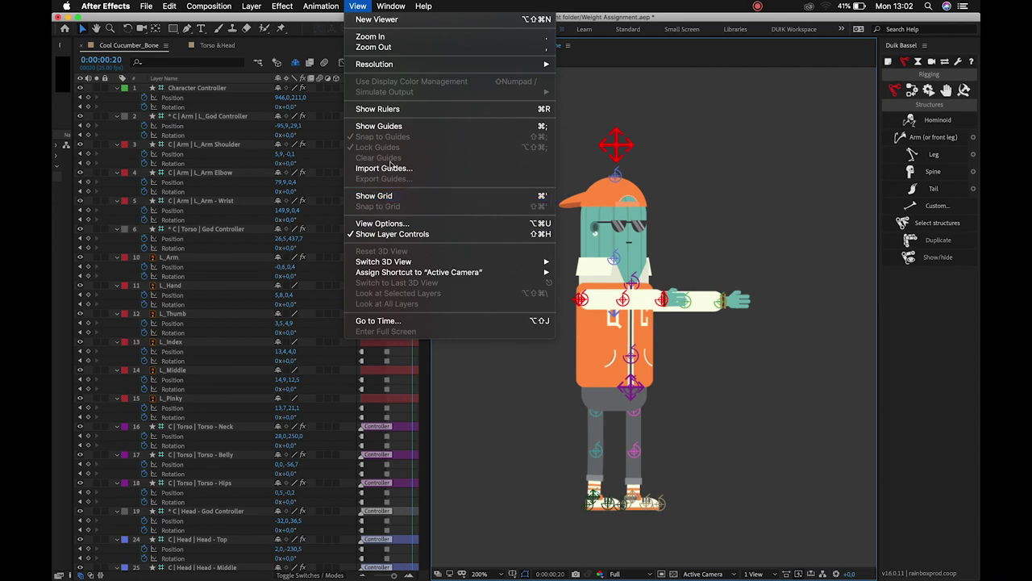
left_click(403, 110)
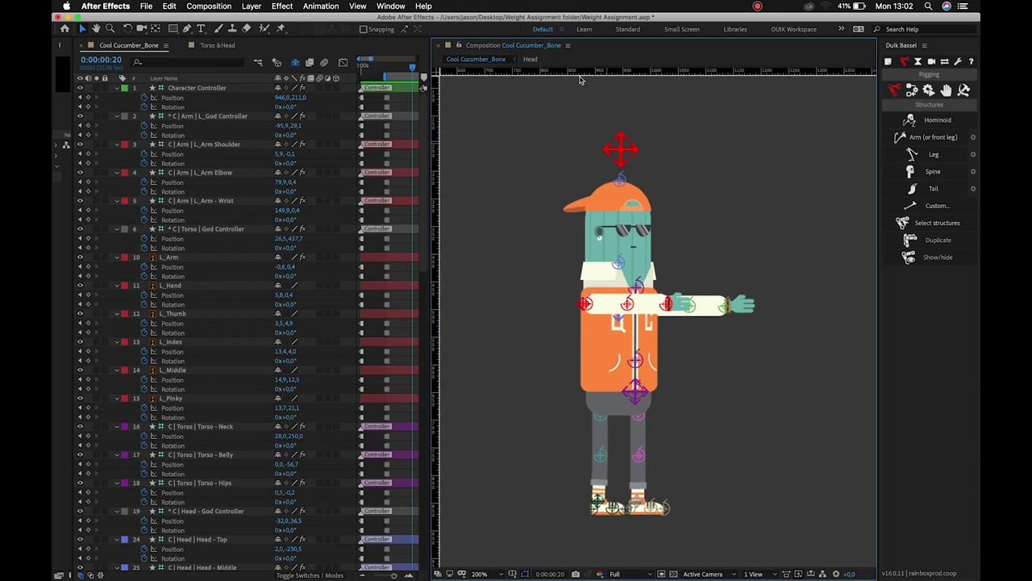
left_click_drag(436, 162, 778, 180)
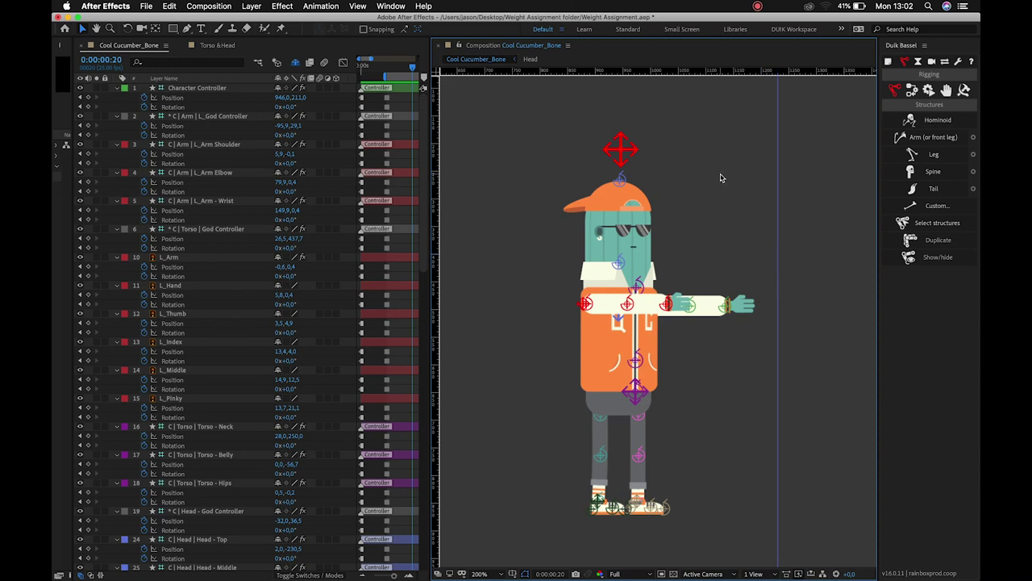
At 0:00:00:20, set the L_God Controller of the left arm to 90° rotation and shift its Position to -65.9, 29.1
left_click(586, 305)
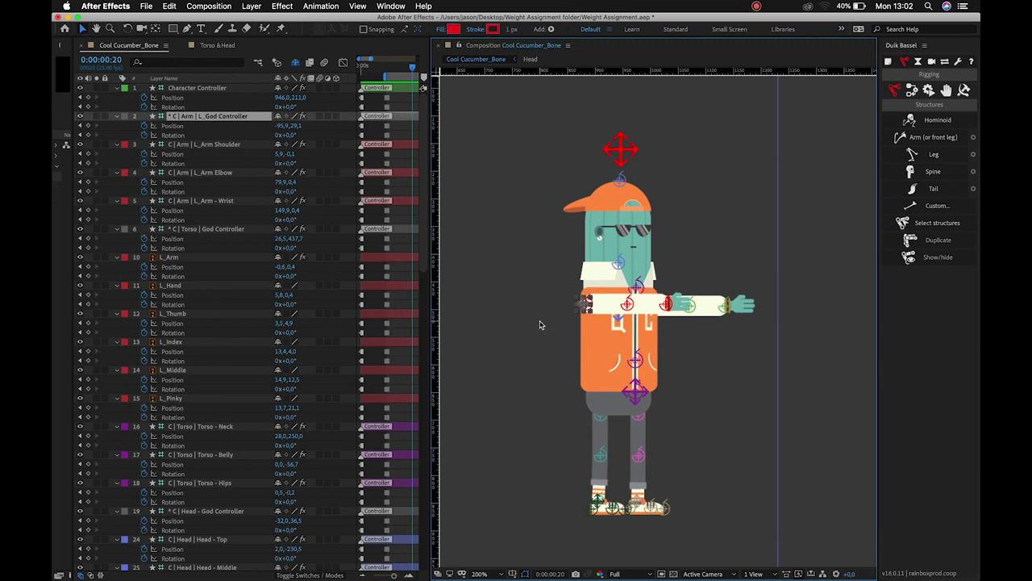
left_click_drag(290, 136, 336, 138)
left_click(292, 135)
type("90")
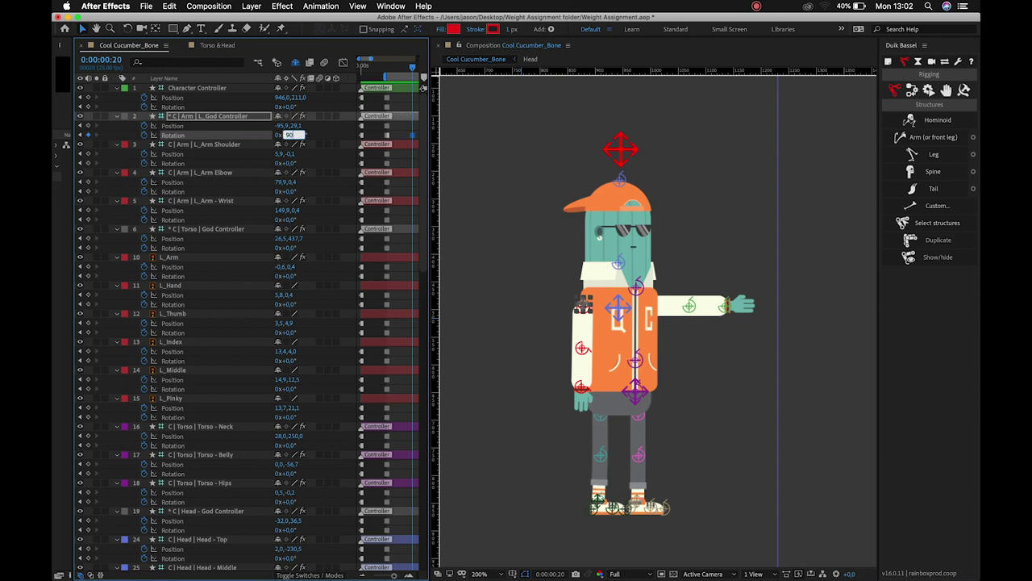
key("Return")
key("shift+Right")
key("shift+Right")
key("shift+Right")
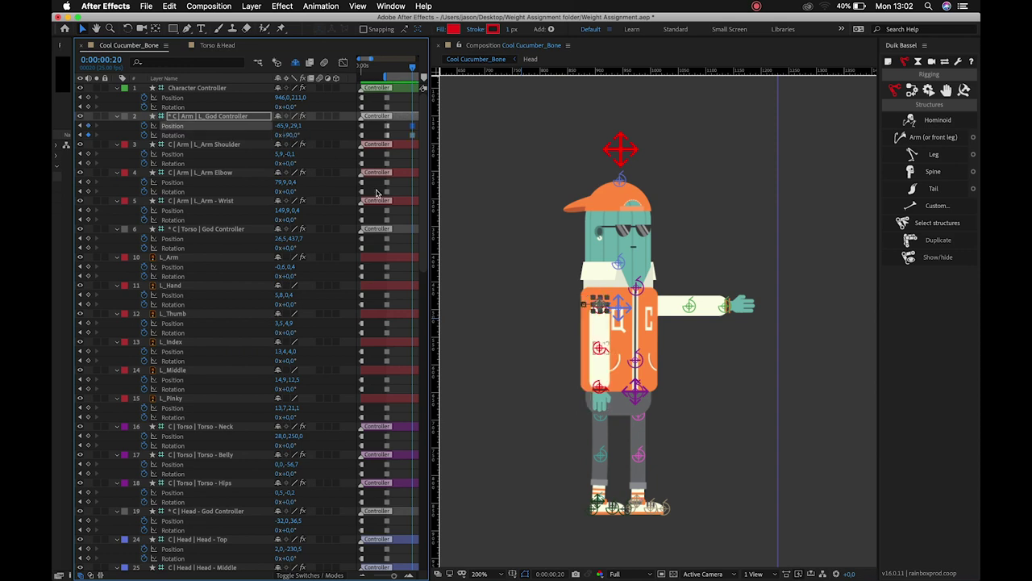
Collapse the open Position and Rotation properties of all visible layers and clear the selection
left_click(724, 306)
key("ctrl+a")
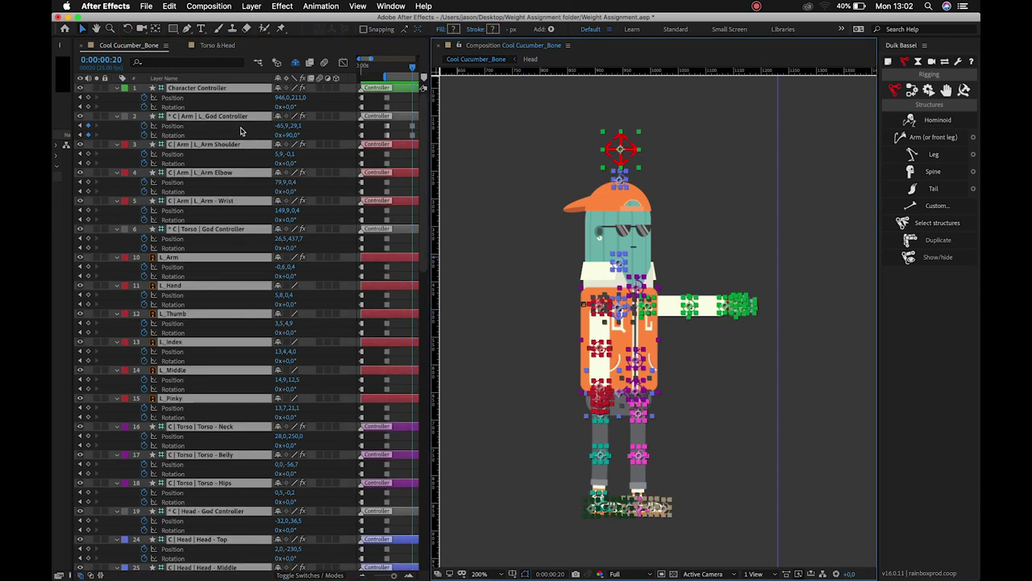
key("u")
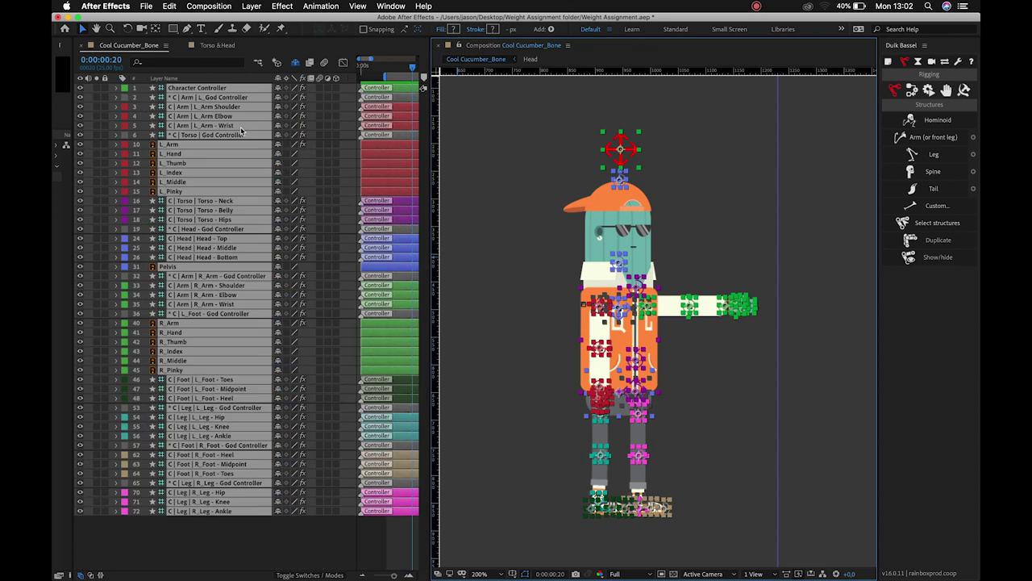
left_click(223, 531)
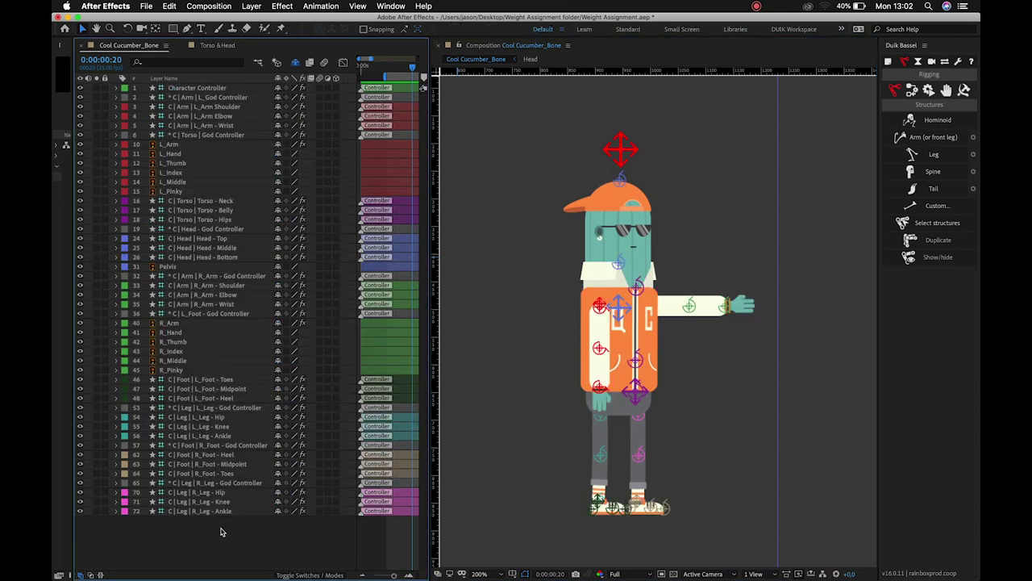
Set the R_Arm God Controller's Rotation to 90° at 0:00:00:20 and move the controller slightly upward at the shoulder
left_click(689, 306)
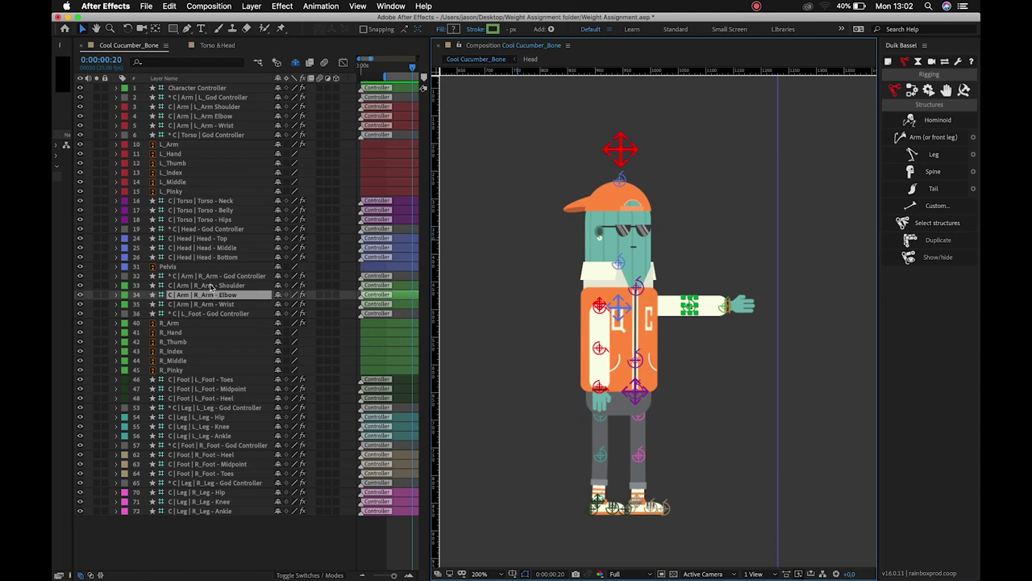
left_click(165, 276)
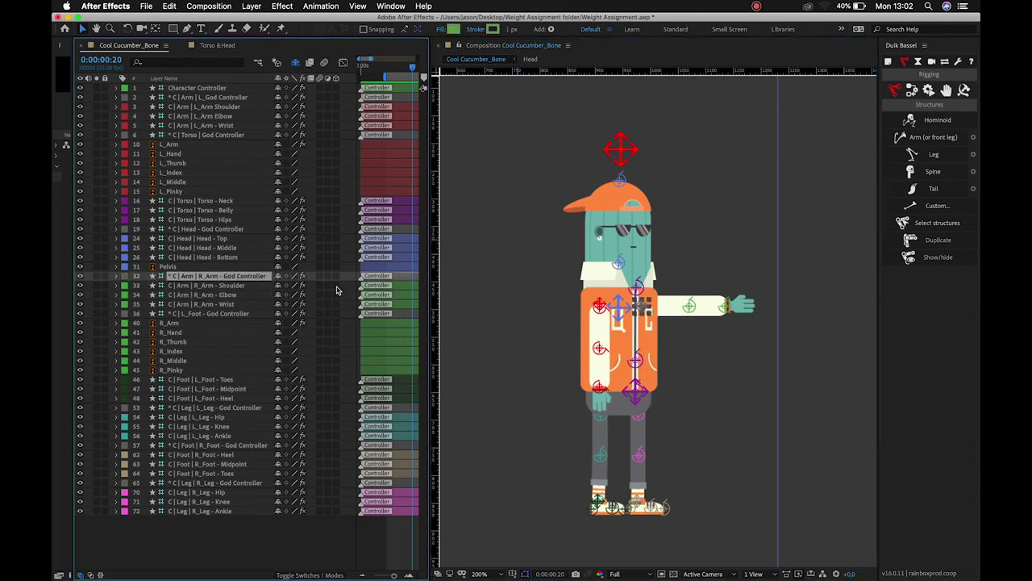
key("r")
left_click(293, 285)
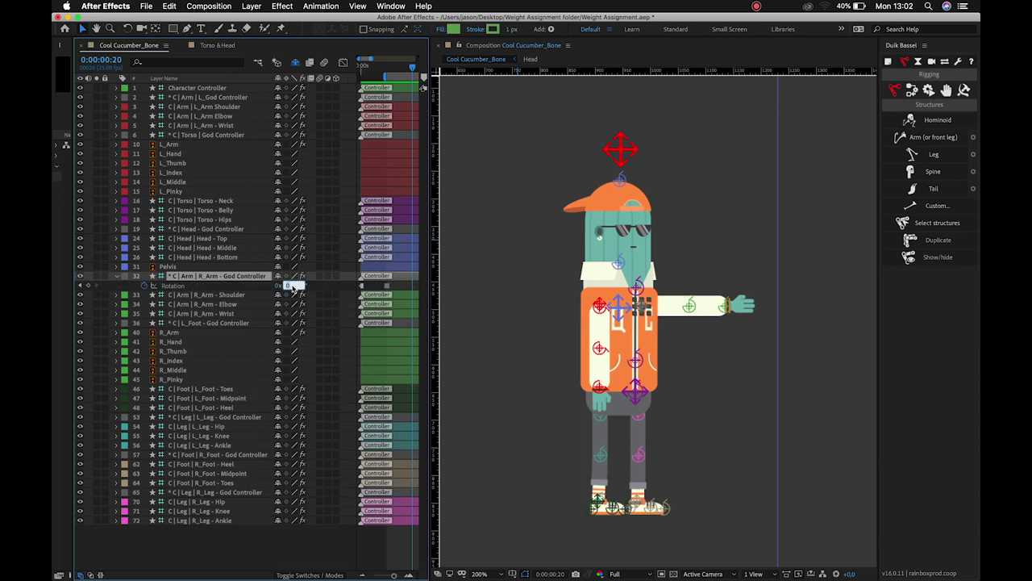
key("Return")
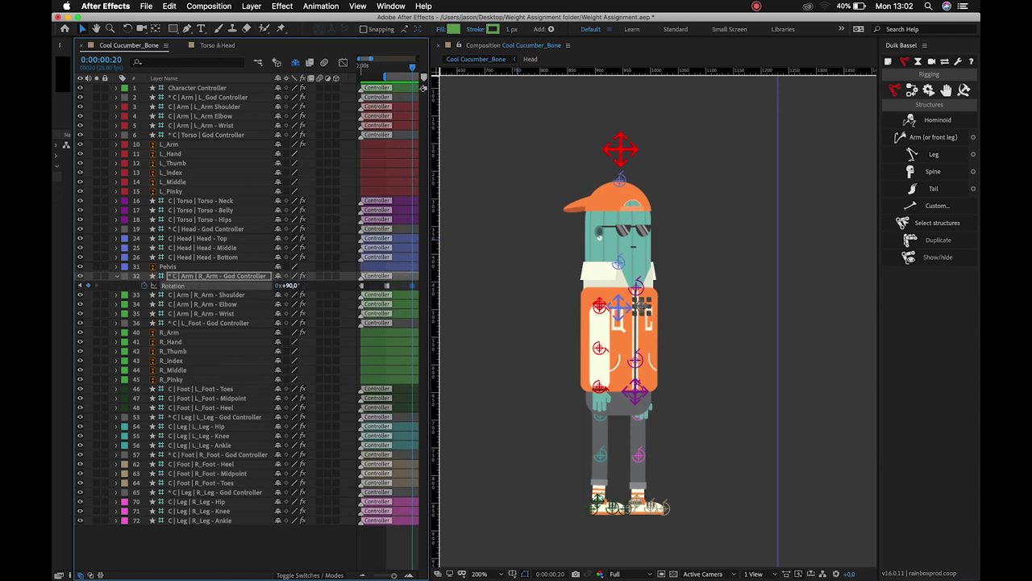
key("Caps_Lock")
key("Caps_Lock")
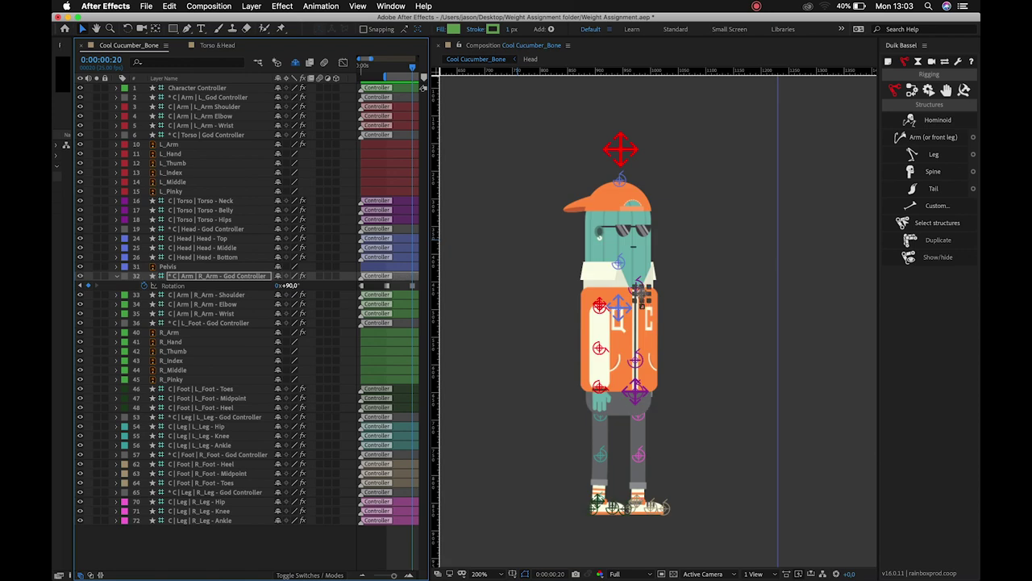
mouse_move(642, 294)
left_mouse_down()
mouse_move(667, 292)
mouse_move(642, 299)
left_mouse_up()
Move the R_Leg and R_Foot God Controllers slightly upward together at 0:00:00:20 and clear the selection
key("space")
left_click_drag(506, 336, 509, 299)
left_click(629, 374)
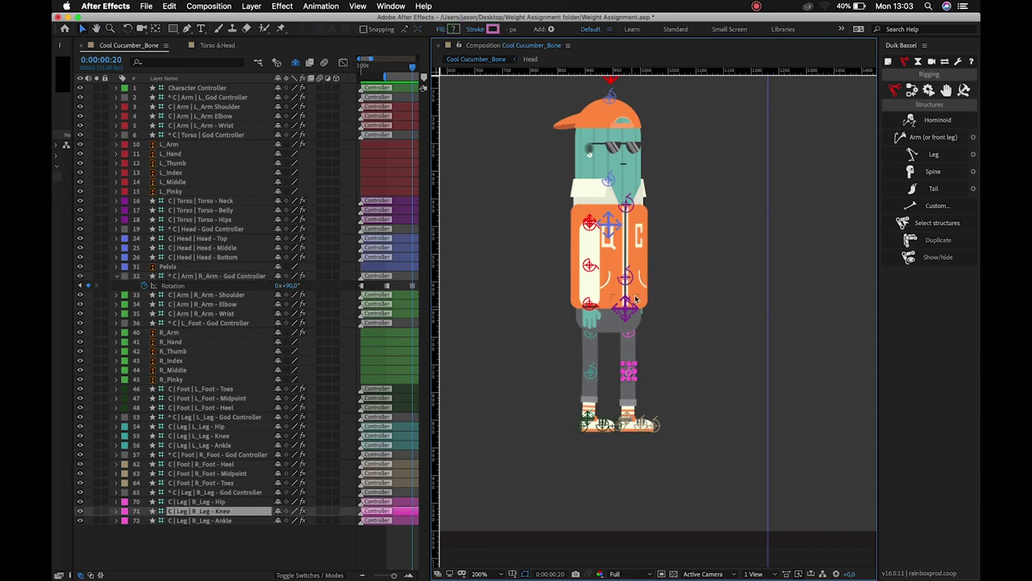
left_click(205, 493)
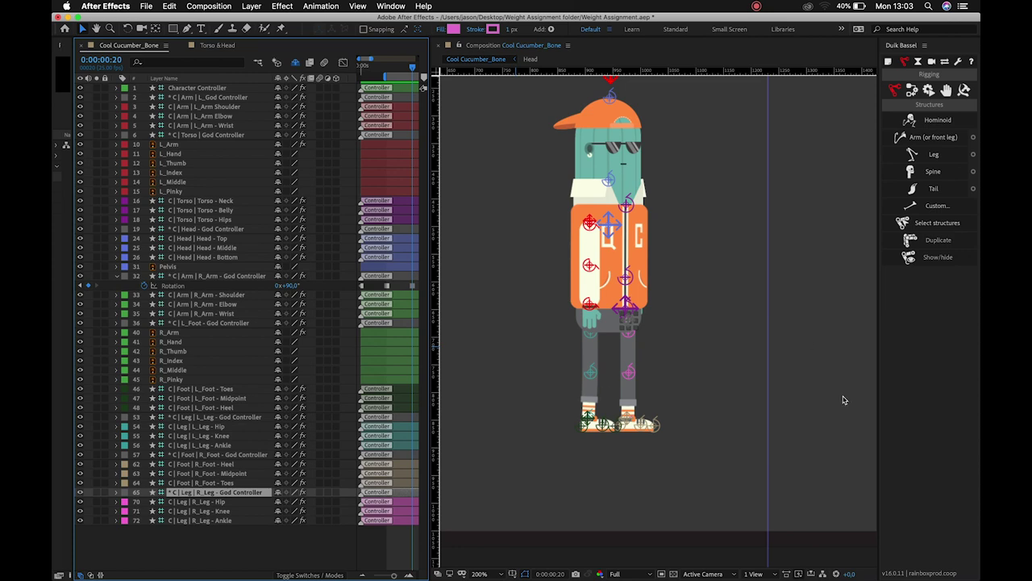
left_click(628, 420, "shift")
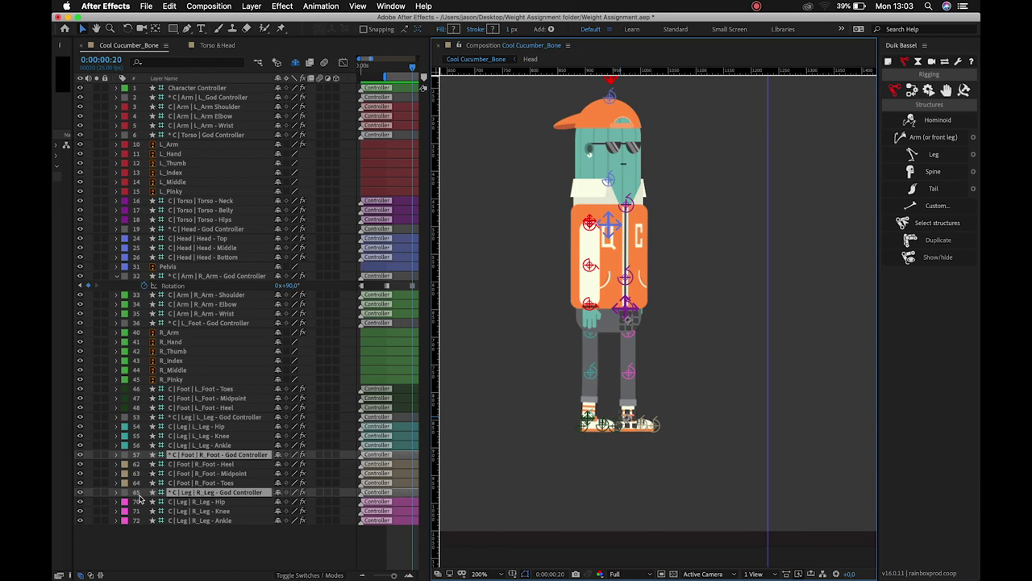
key("shift+Up")
key("shift+Up")
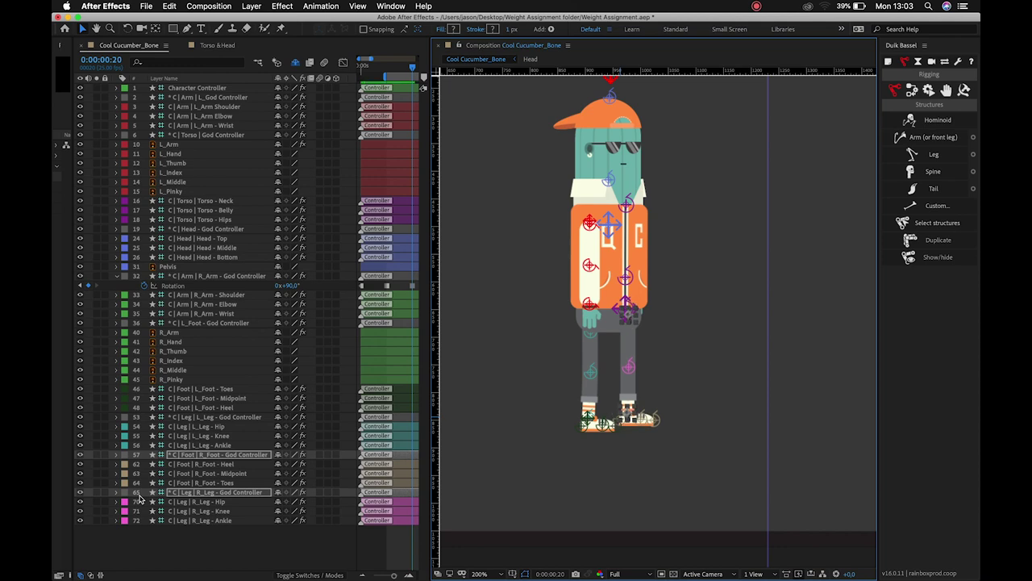
left_click(698, 376)
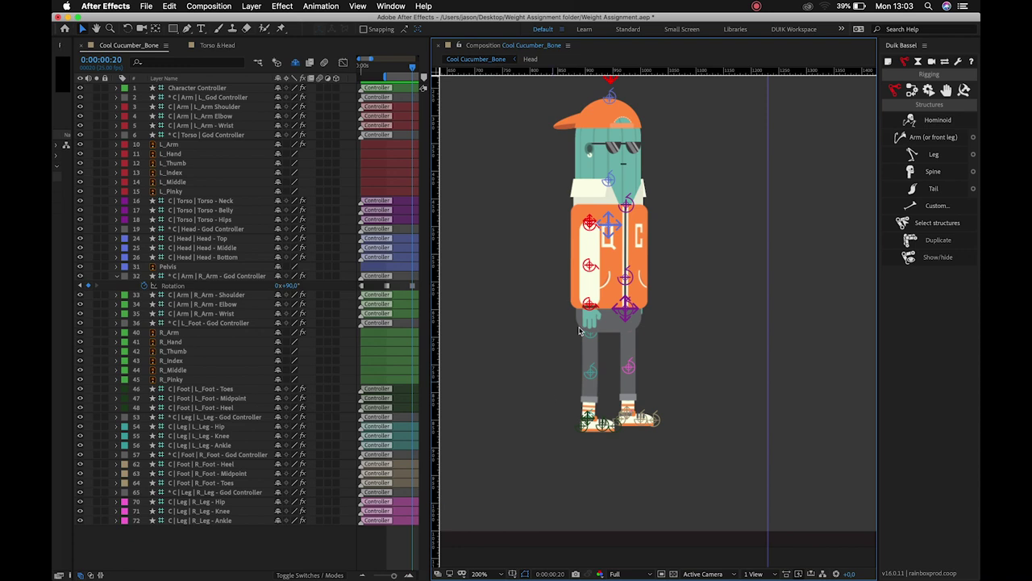
left_click_drag(530, 257, 528, 313)
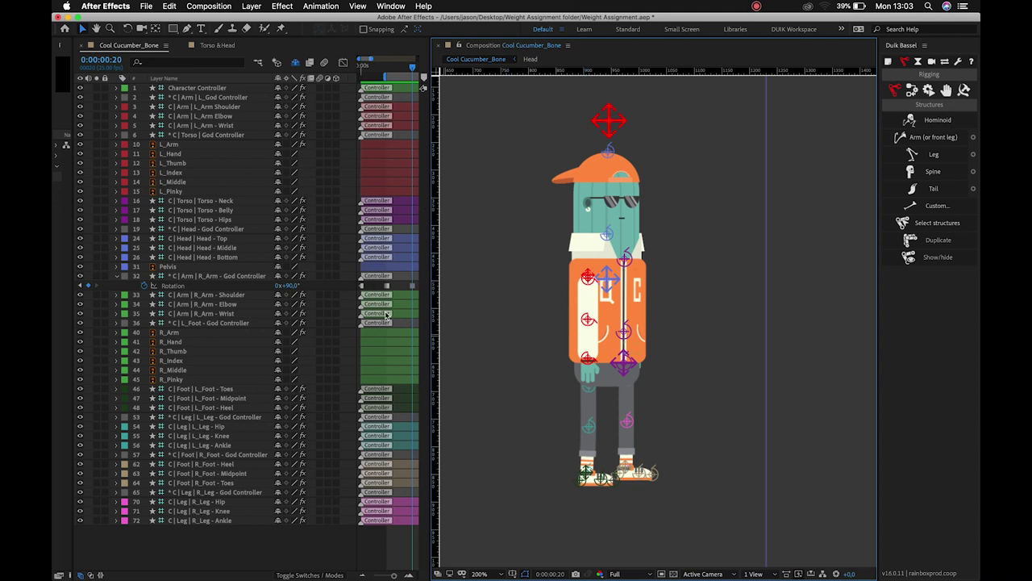
At 0:00:01:05, set the Rotation of the left arm's L_God Controller to 0° so the arm extends forward
key("shift+Page_Down")
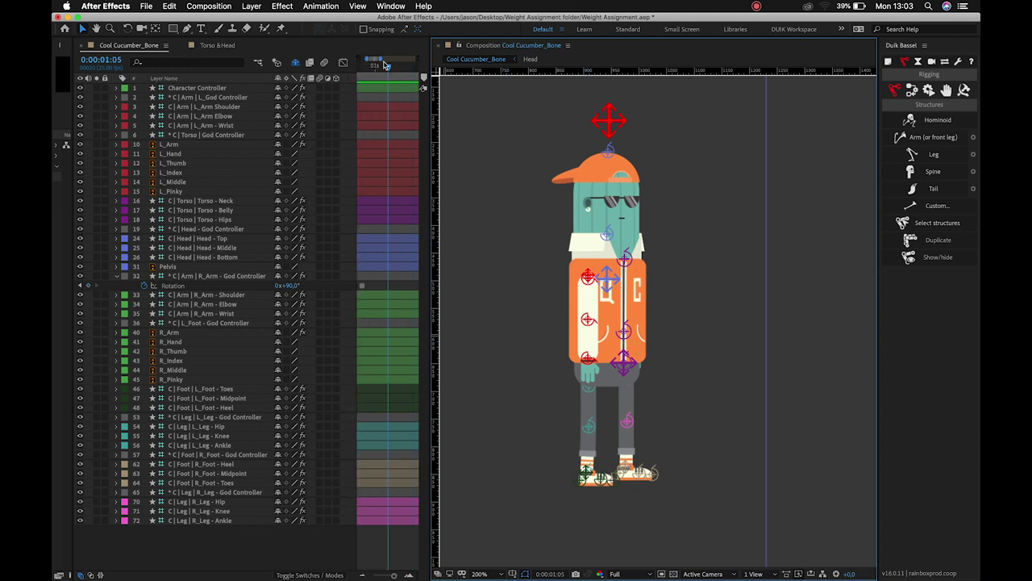
left_click(588, 275)
key("r")
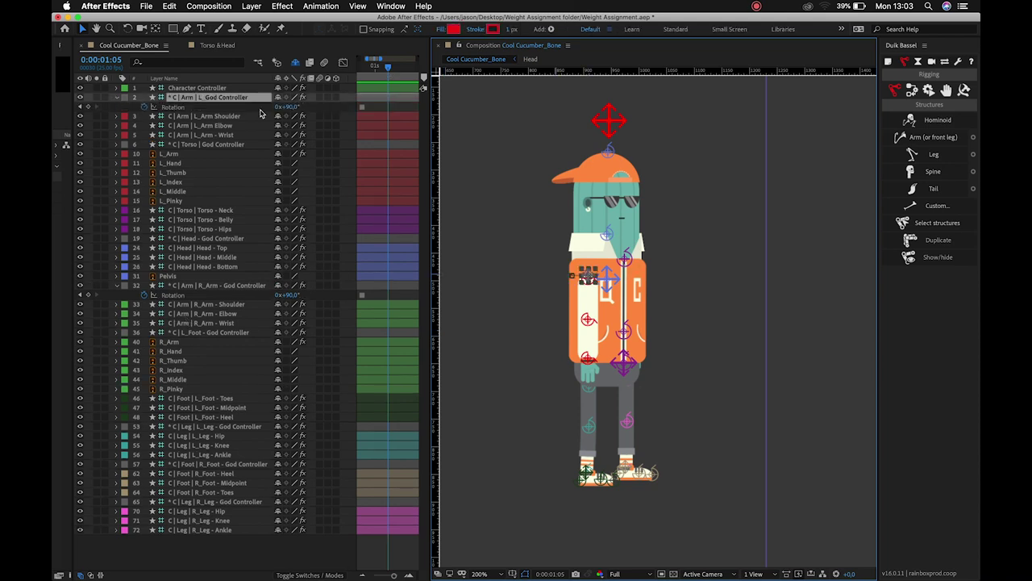
left_click(269, 106)
left_click_drag(268, 107, 246, 107)
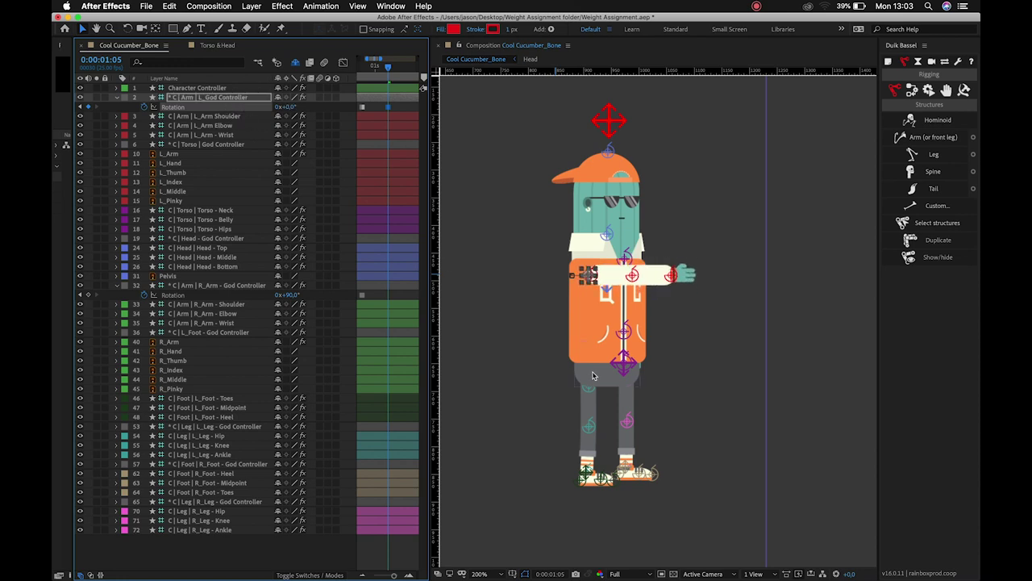
Move the Torso God Controller backward at the hips and shift the L_Foot God Controller behind the body at 0:00:01:05
left_click(623, 366)
left_click_drag(627, 366, 603, 370)
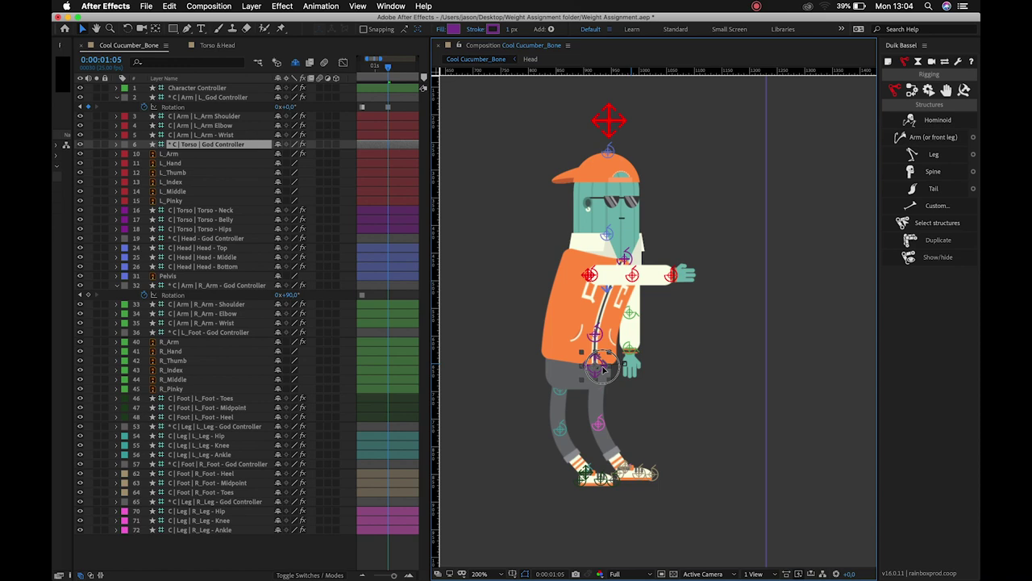
left_click(595, 476)
key("shift+Left")
key("shift+Left")
key("shift+Left")
key("shift+Left")
key("shift+Left")
key("shift+Left")
key("shift+Left")
key("shift+Left")
key("shift+Left")
key("shift+Left")
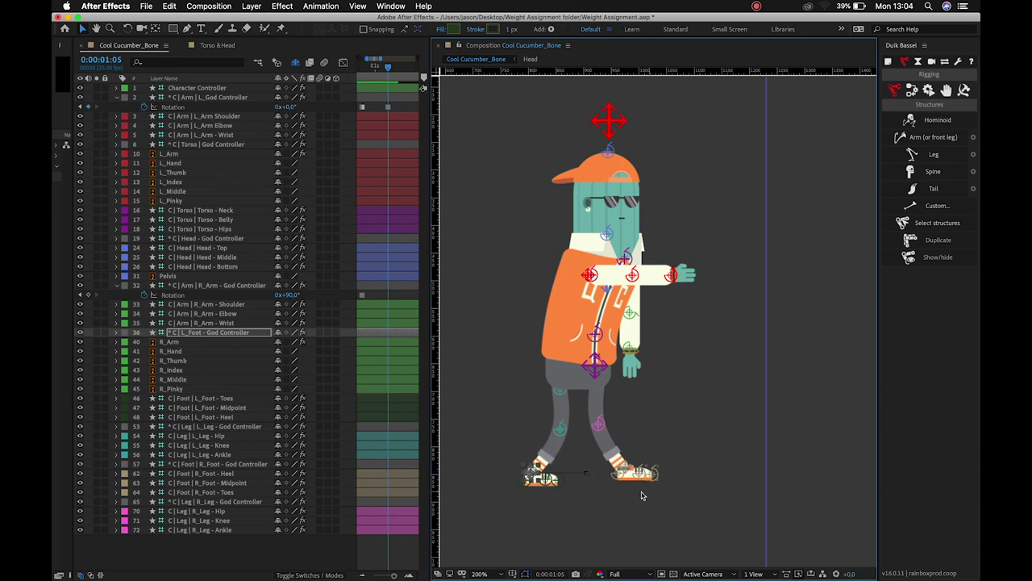
Bend the right leg by moving the R_Leg Knee controller forward and slightly upward
left_click(625, 471)
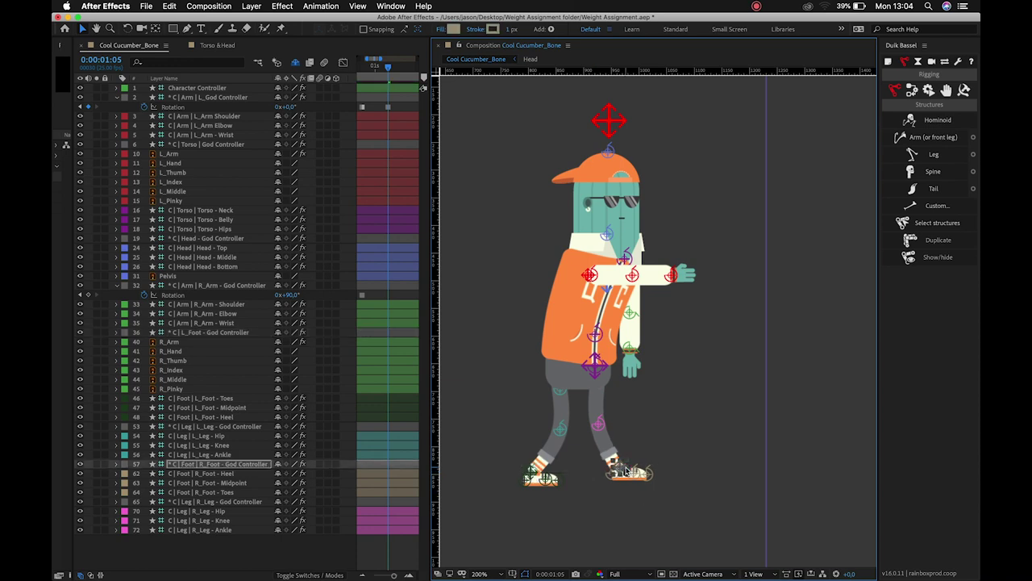
left_click(628, 422)
mouse_move(628, 423)
left_mouse_down()
mouse_move(641, 417)
mouse_move(631, 418)
left_mouse_up()
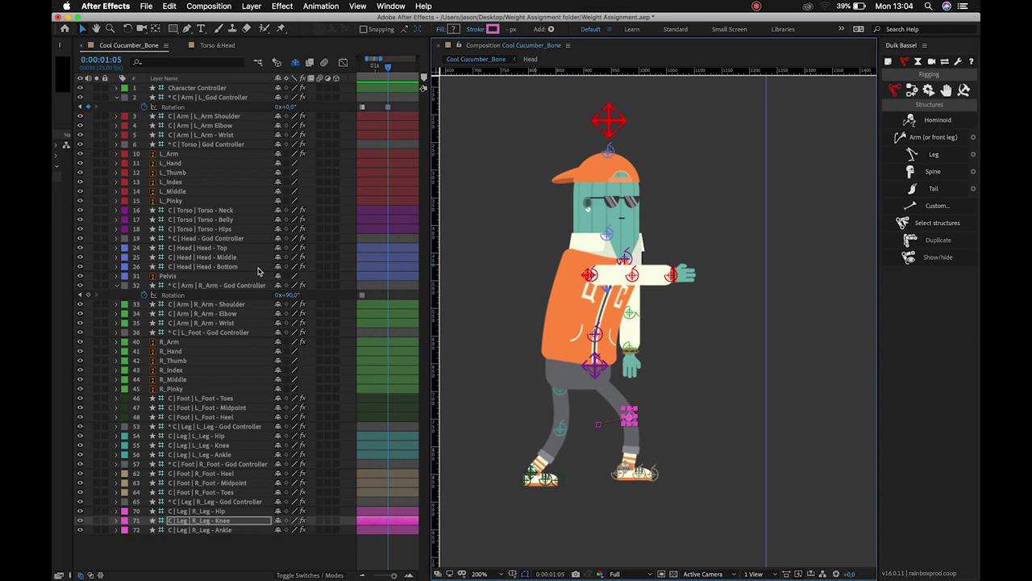
Set the Head God Controller's Rotation to 13° to tilt the head forward
left_click(608, 289)
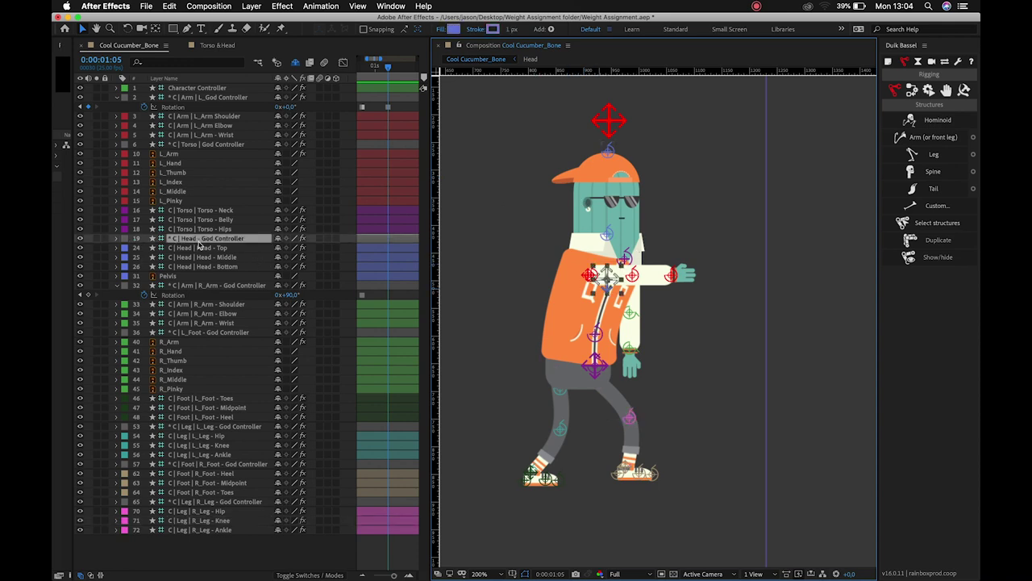
key("r")
left_click_drag(284, 247, 296, 249)
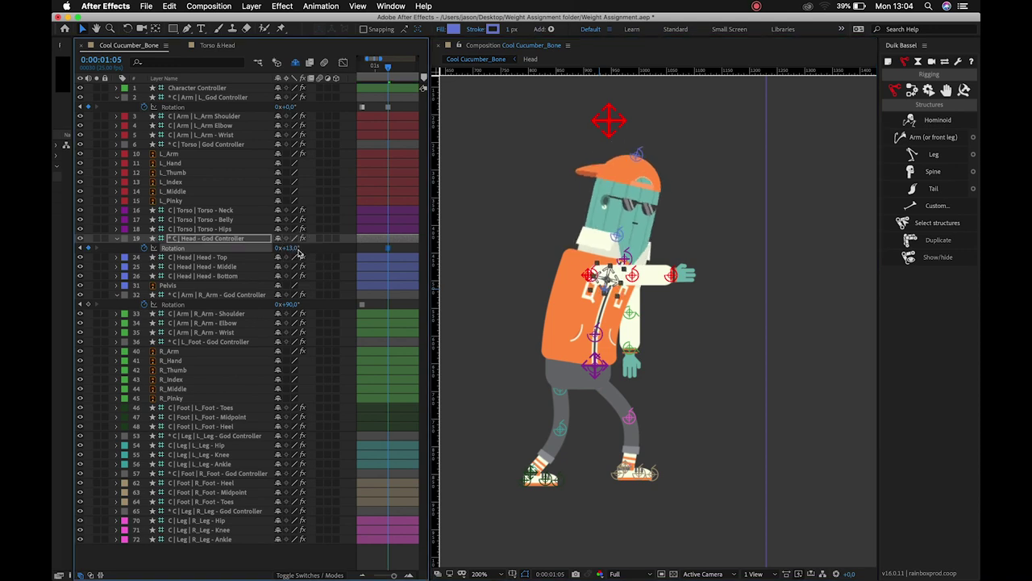
Shift the Torso Neck controller slightly forward so the upper torso leans ahead of the hips
left_click(596, 332)
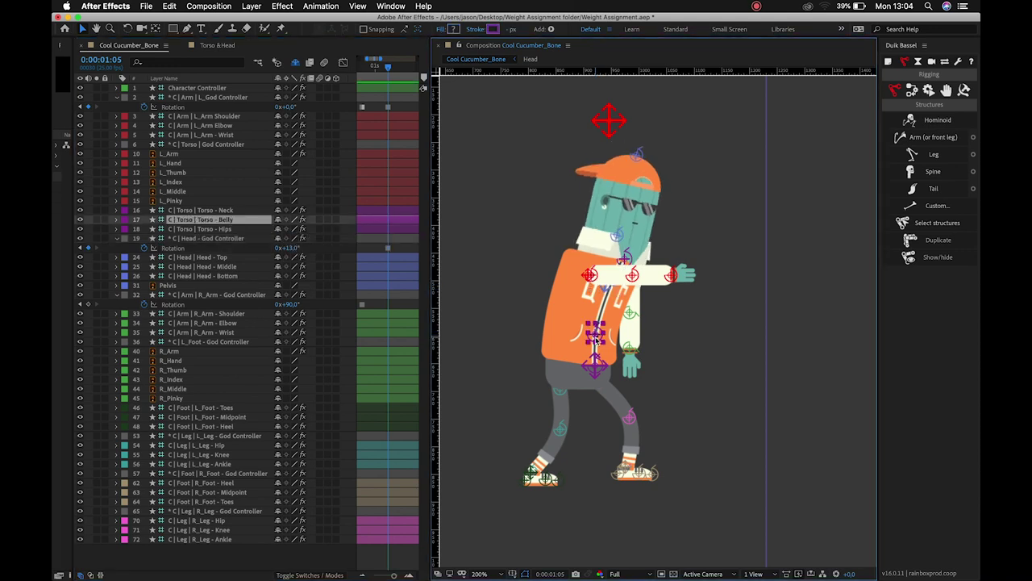
left_click(207, 211)
key("shift+Right")
key("shift+Right")
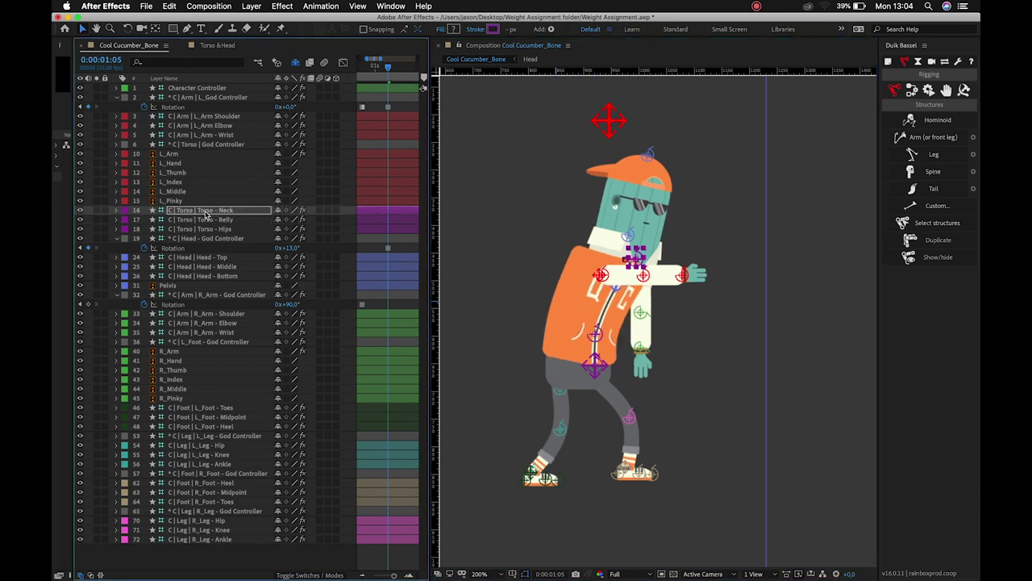
key("shift+Left")
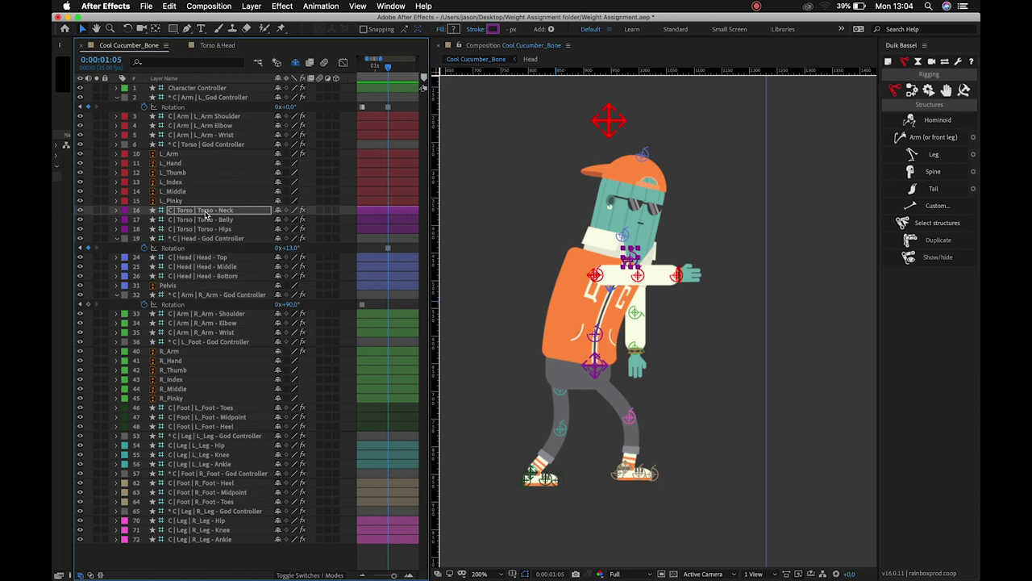
Nudge the Head God Controller slightly backward and upward to reposition the head on the neck
left_click(615, 293)
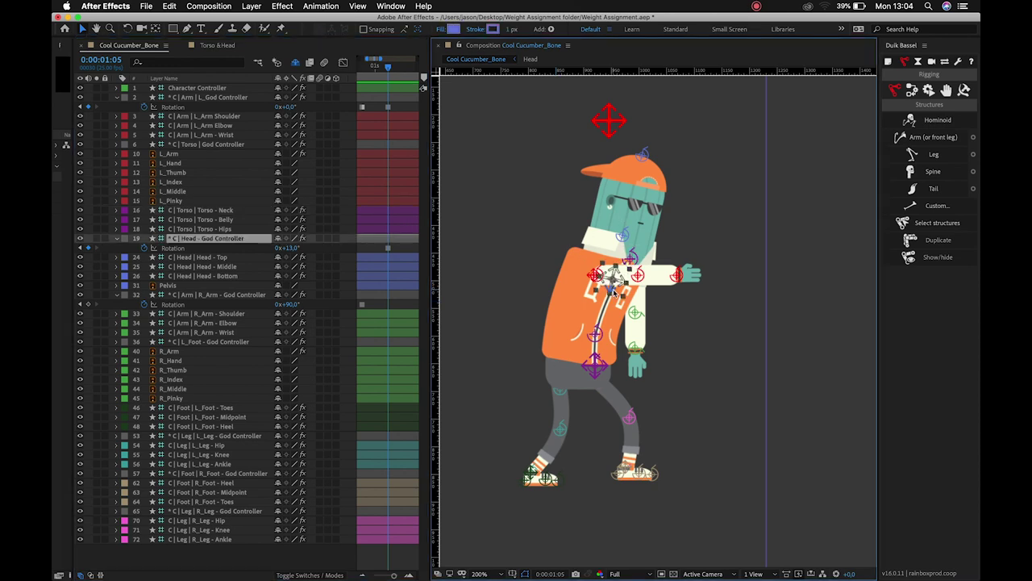
key("Left")
key("Left")
key("Left")
key("Left")
key("Up")
key("Up")
key("Up")
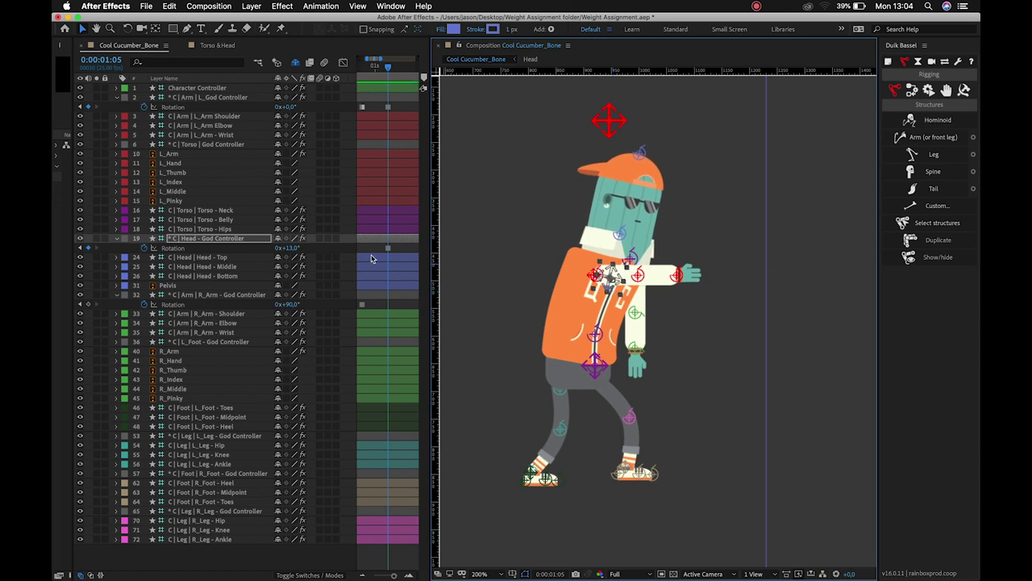
Shift the Head Bottom controller's Position to -63, 36 and move the Head Top controller forward and slightly down to lean the head
left_click(216, 275)
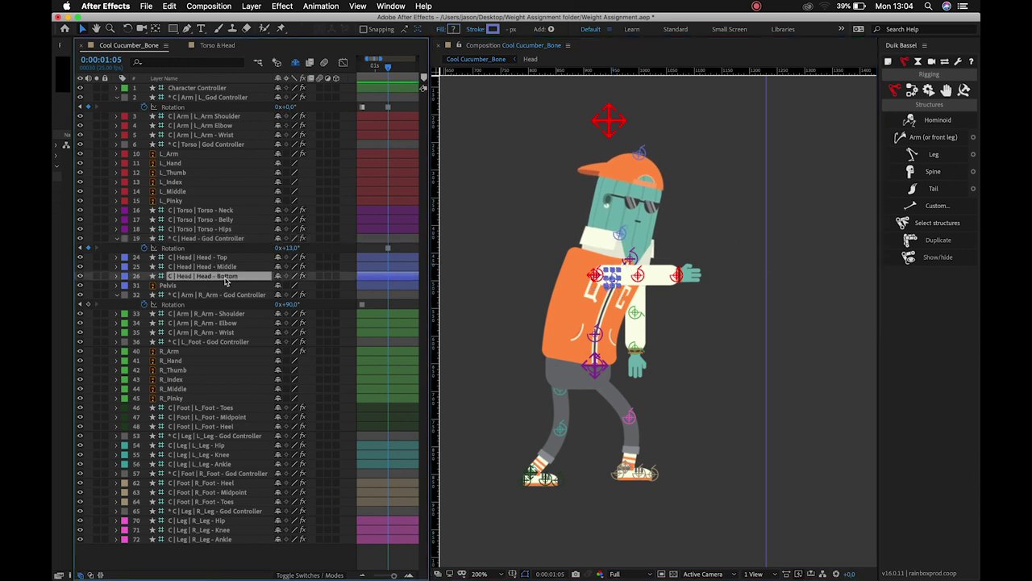
key("r")
left_click_drag(288, 287, 295, 289)
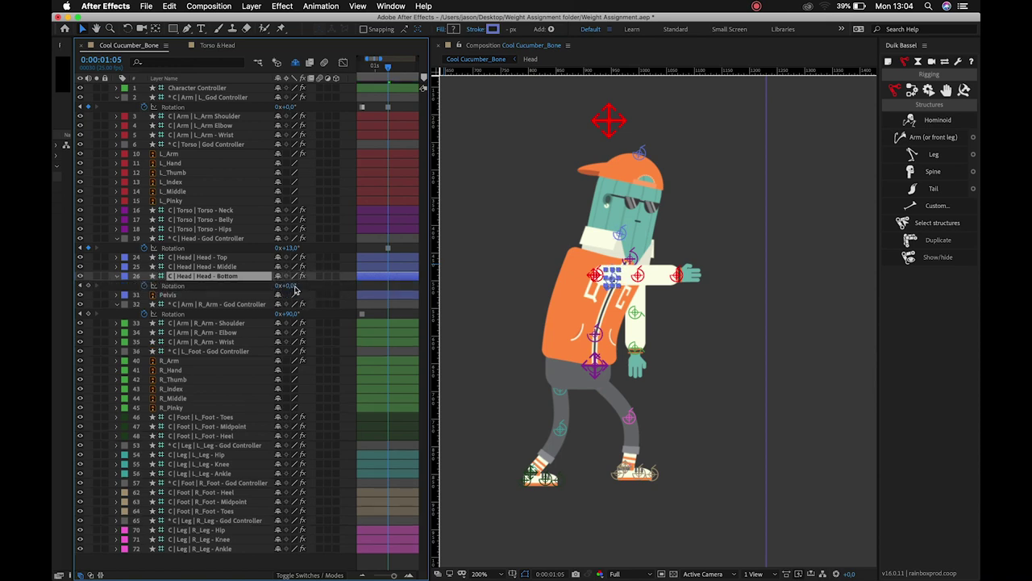
key("p")
key("shift+Left")
key("shift+Left")
key("shift+Left")
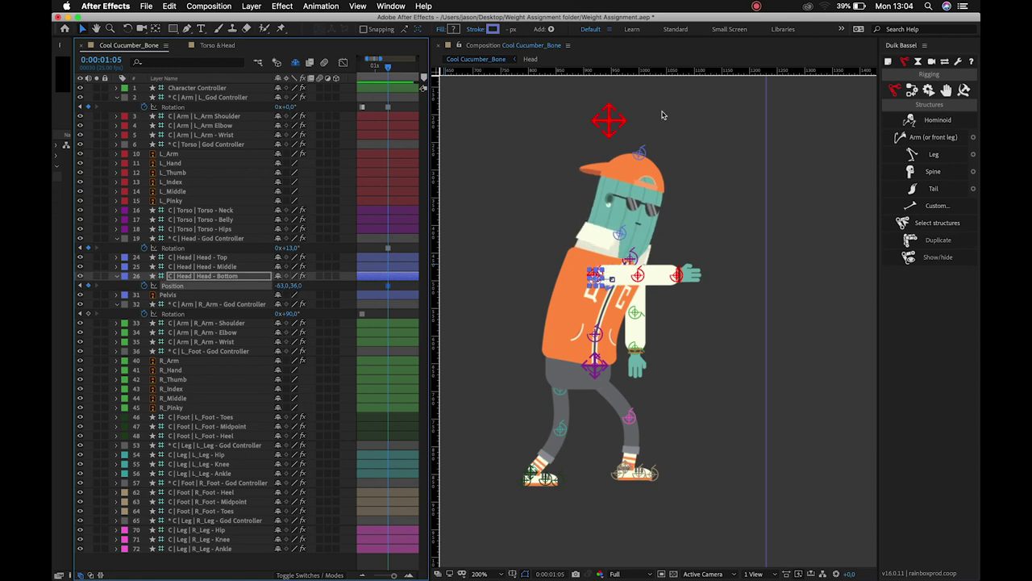
left_click_drag(640, 157, 657, 165)
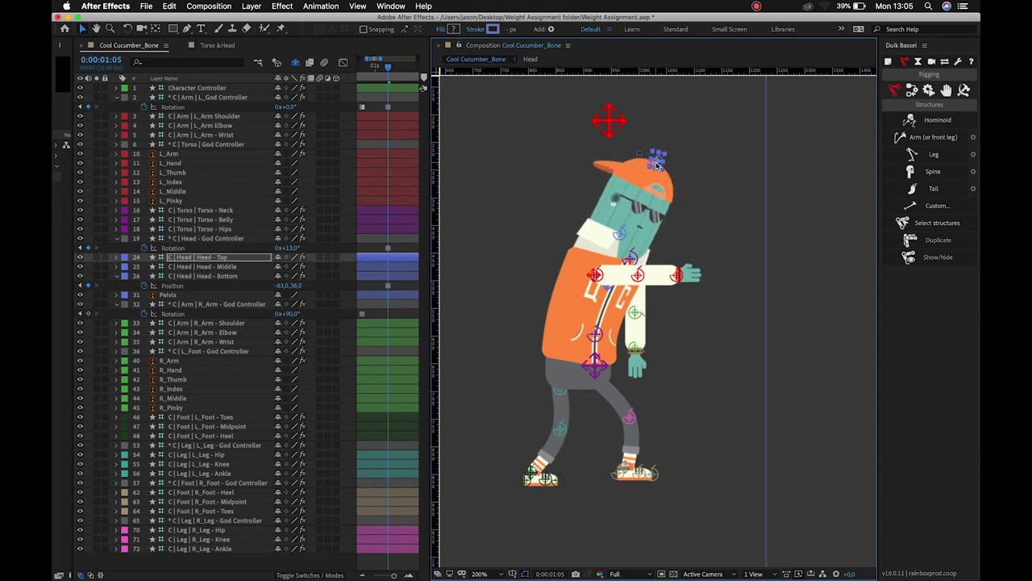
Set the R_Arm God Controller's Rotation to -15° and move the L_God Controller slightly forward at the left shoulder
left_click(637, 315)
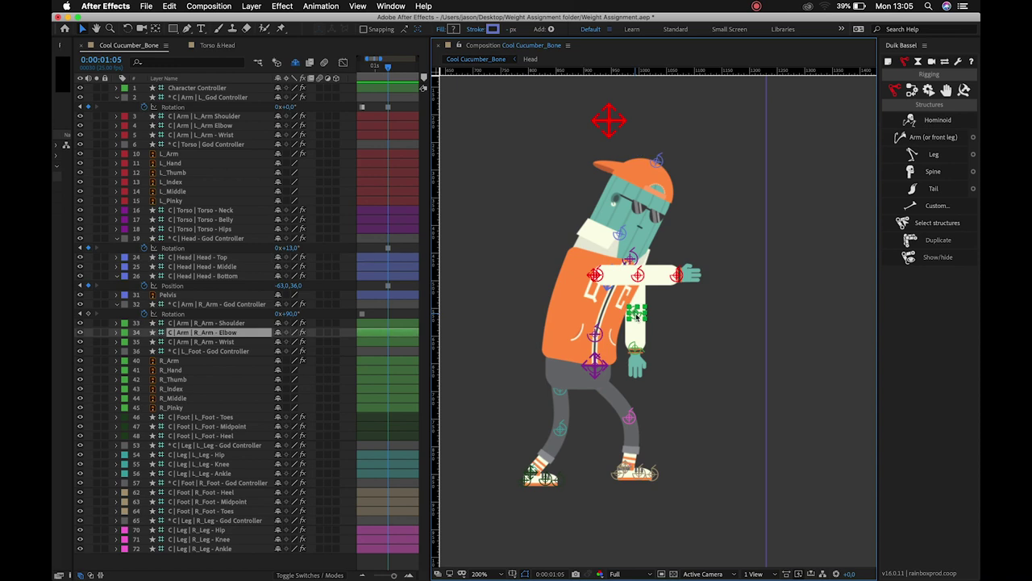
left_click(216, 305)
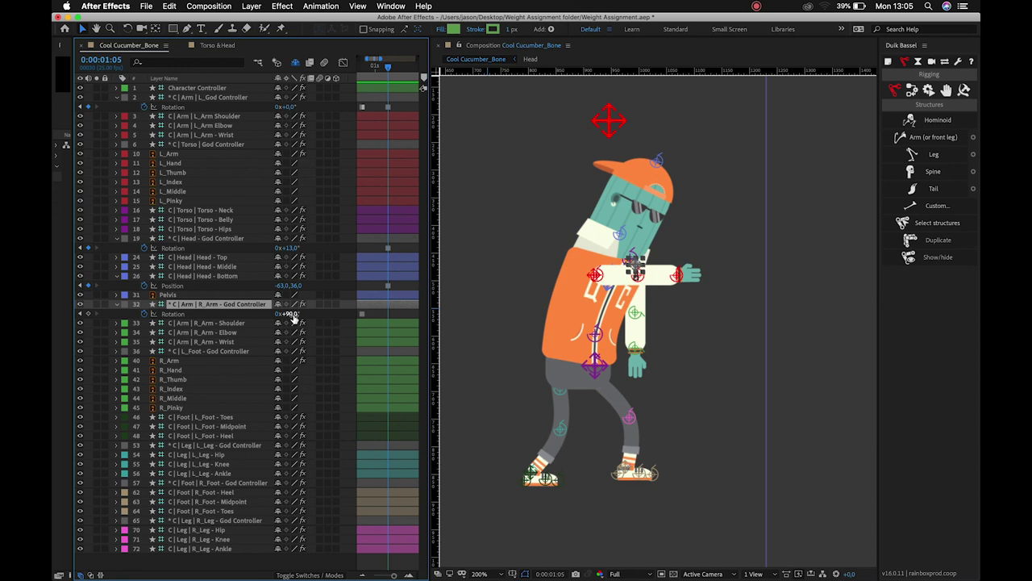
left_click_drag(295, 318, 243, 323)
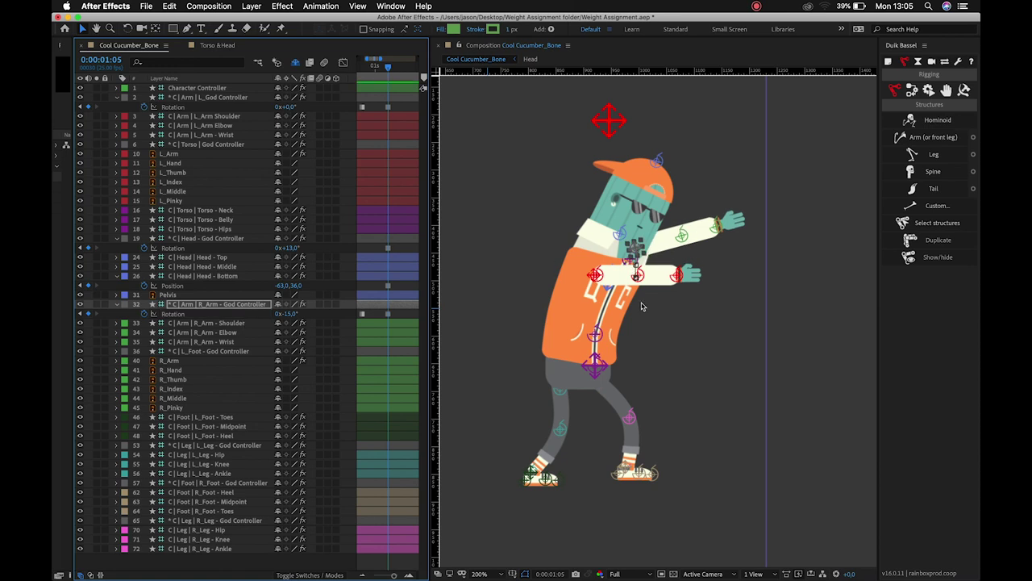
left_click(595, 277)
left_click_drag(593, 277, 735, 280)
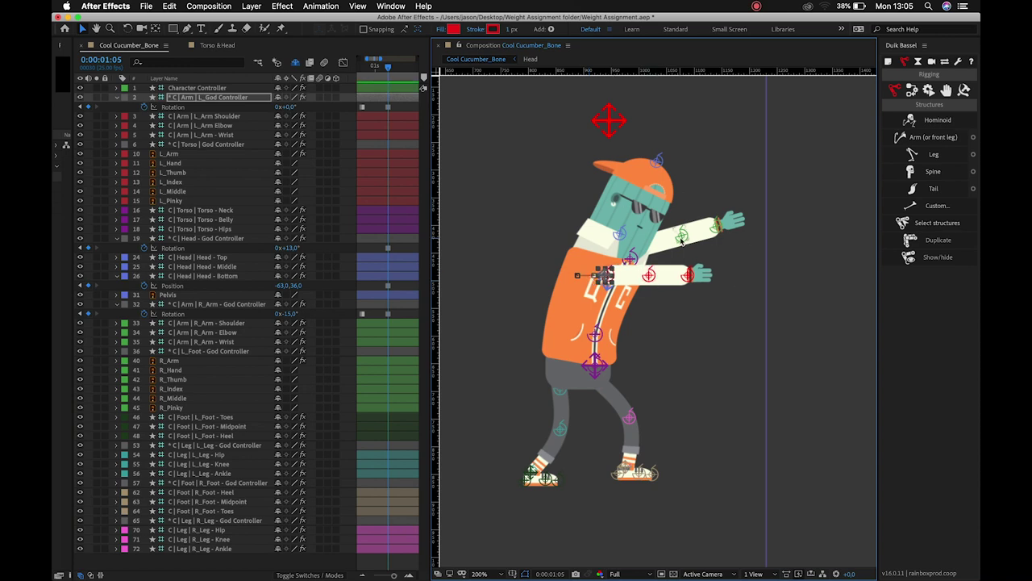
Bend both arms by raising the R_Arm elbow, pulling its wrist slightly in, lowering the L_Arm elbow and raising the L_Arm wrist
left_click(683, 235)
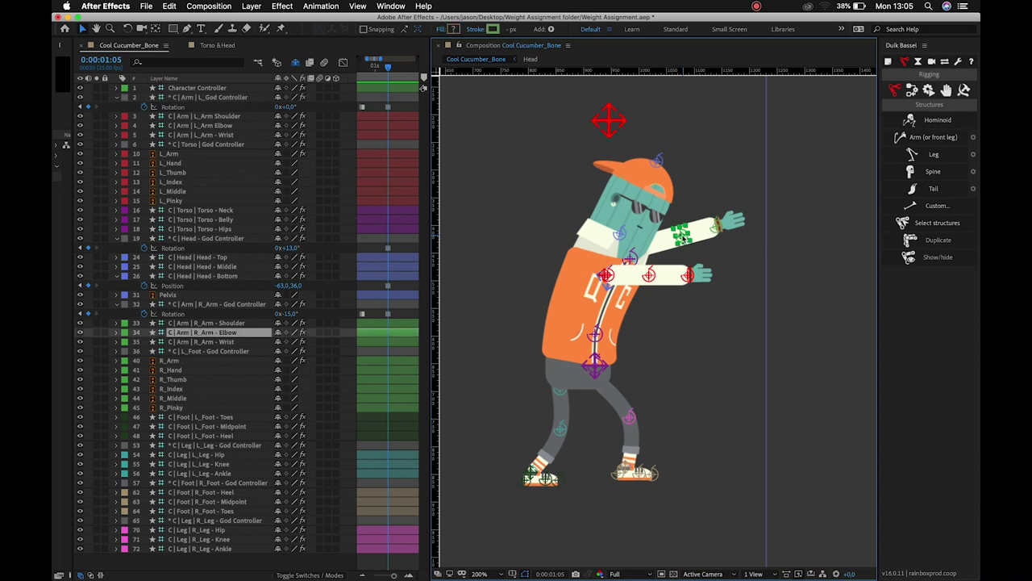
left_click_drag(684, 235, 679, 230)
left_click(724, 228)
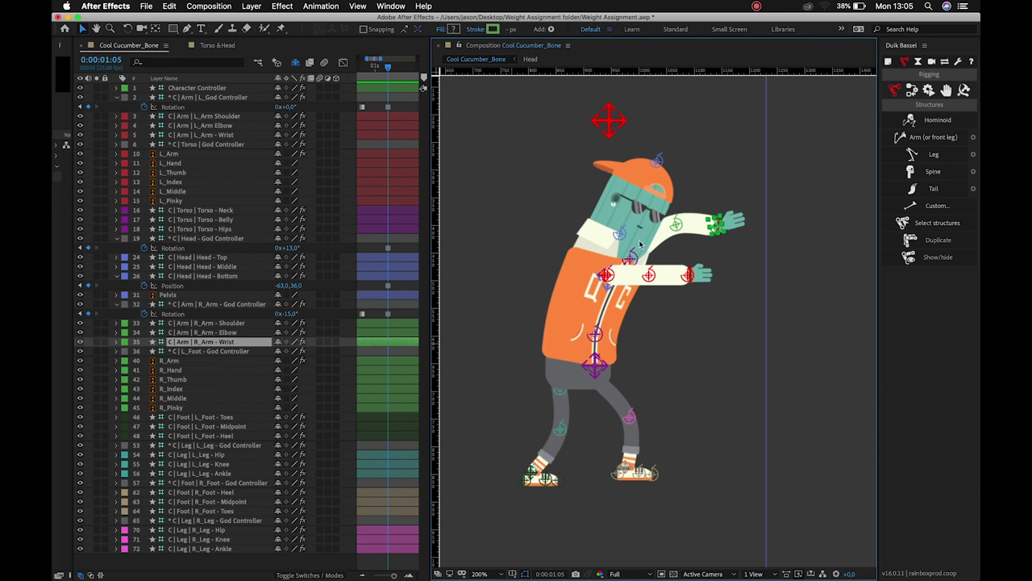
mouse_move(648, 275)
left_mouse_down()
mouse_move(654, 301)
mouse_move(702, 266)
left_mouse_up()
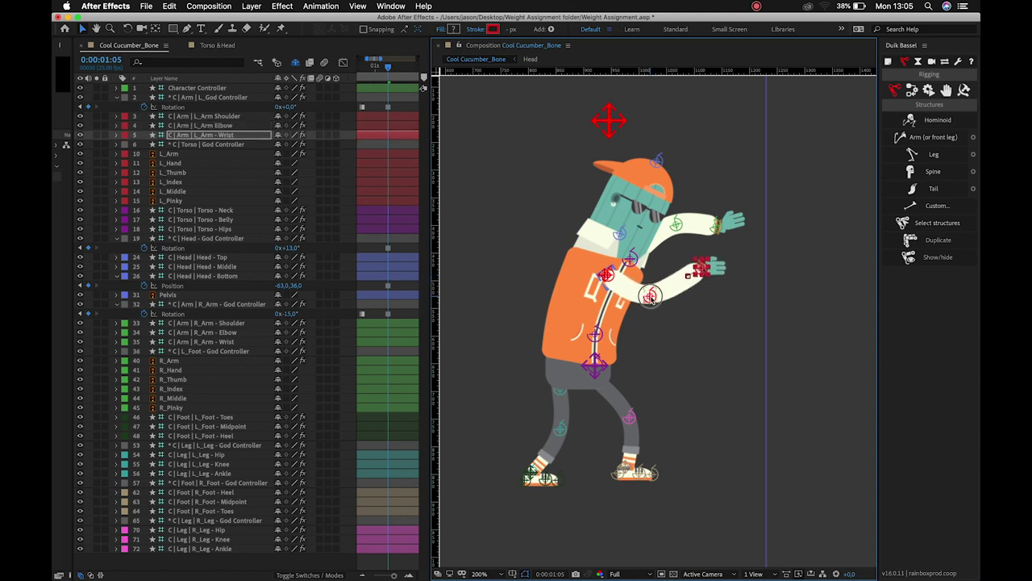
left_click(654, 298)
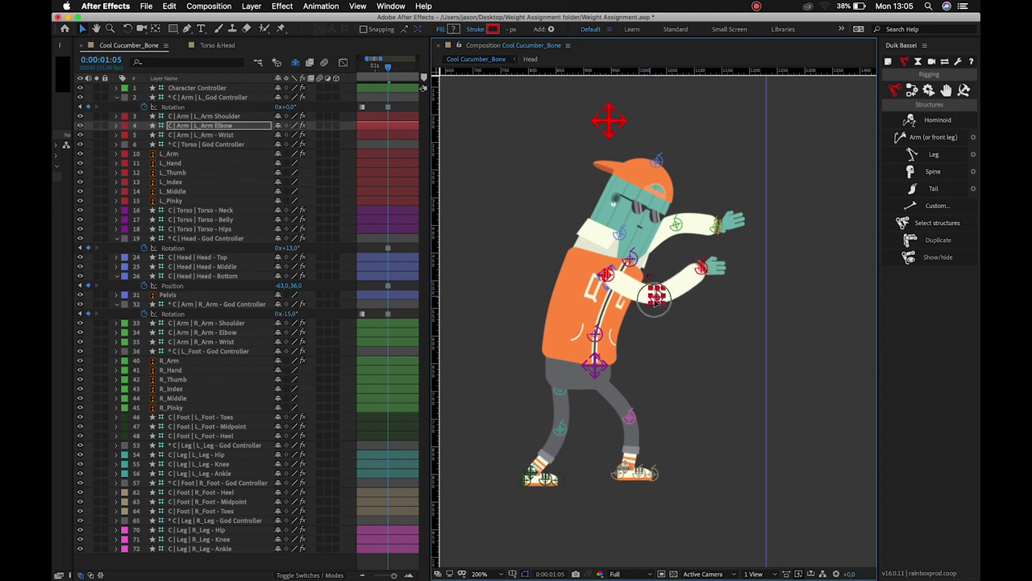
left_click(676, 224)
left_click_drag(714, 226, 675, 230)
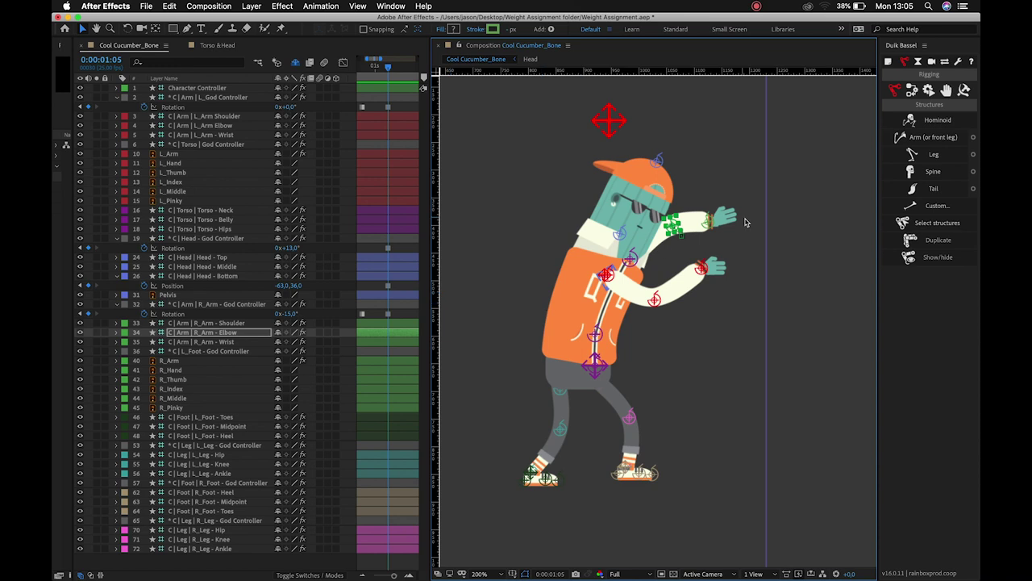
Set the Rotation of the R_Arm Wrist controller to 15° and of the L_Arm Wrist controller to -38°
left_click(708, 221)
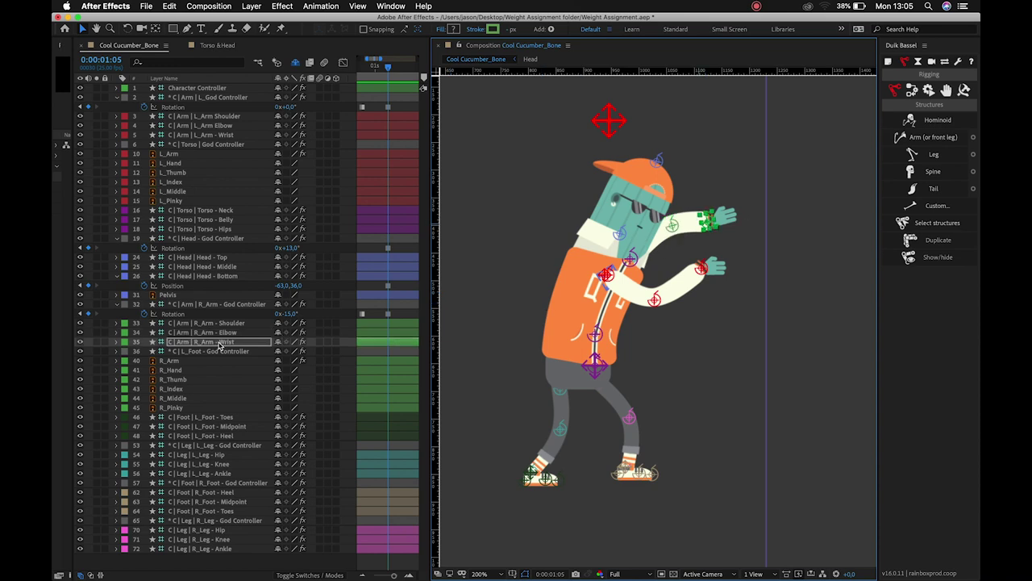
key("r")
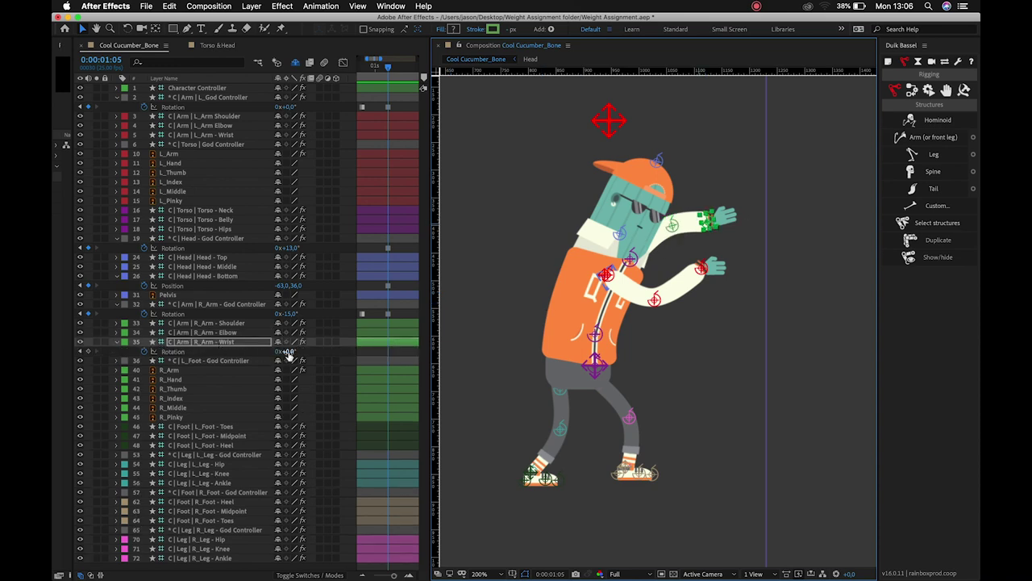
mouse_move(288, 356)
left_mouse_down()
mouse_move(276, 351)
mouse_move(295, 355)
left_mouse_up()
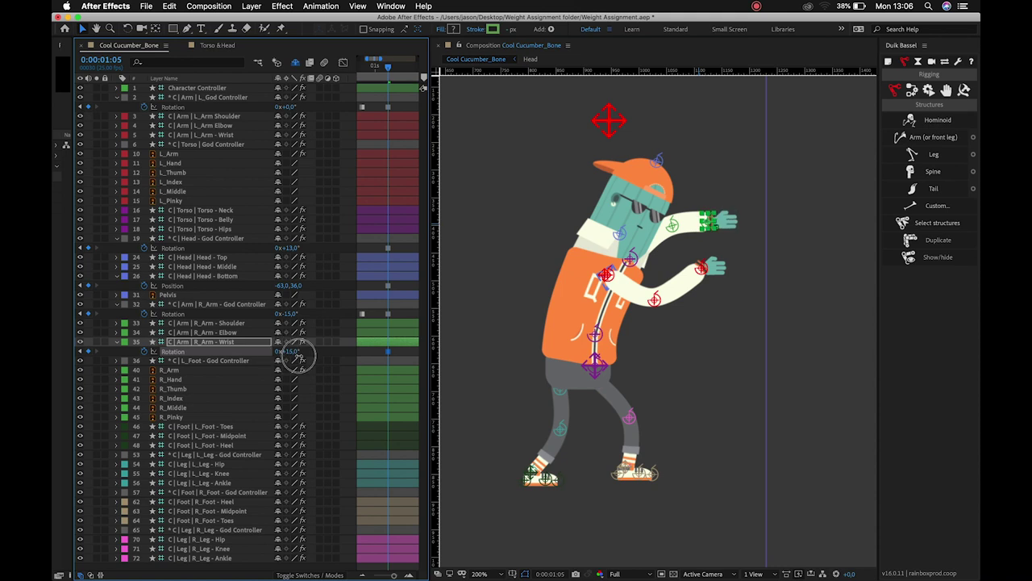
left_click(701, 268)
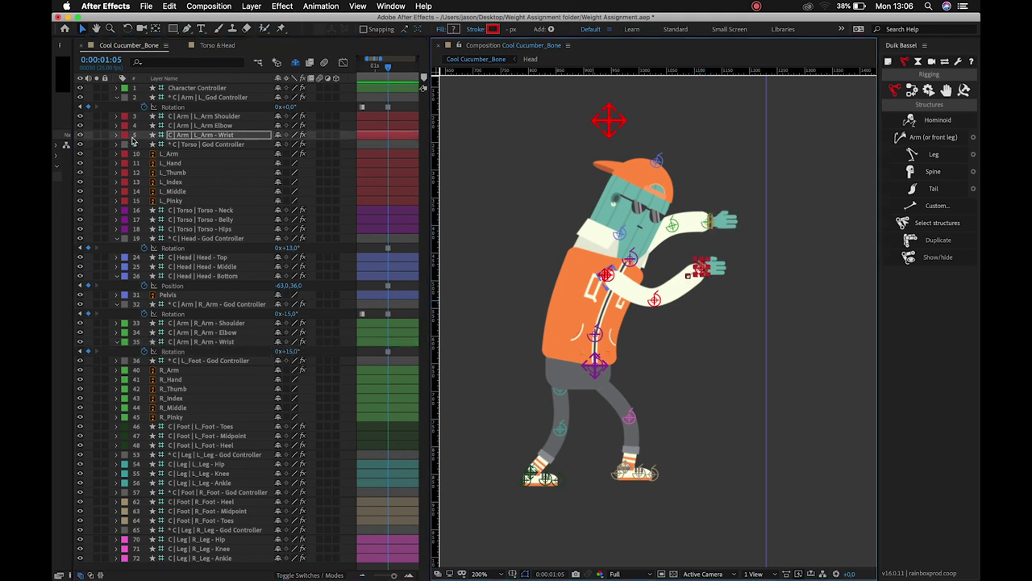
key("r")
left_click_drag(288, 146, 268, 146)
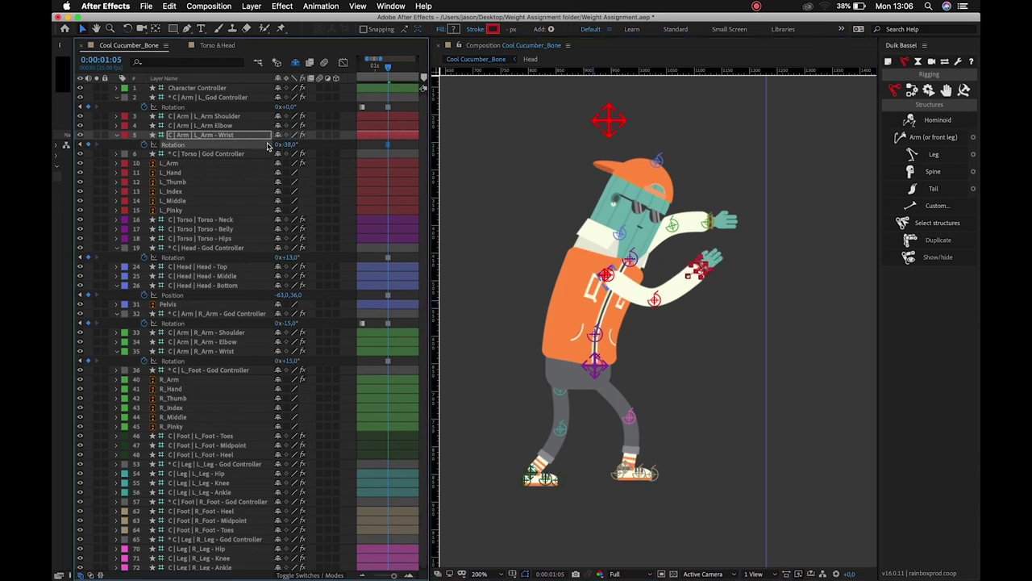
Move the whole character forward horizontally with the Character Controller at 0:00:01:05, clear the selection and return to the keyframe at 0:00:00:20
left_click(610, 120)
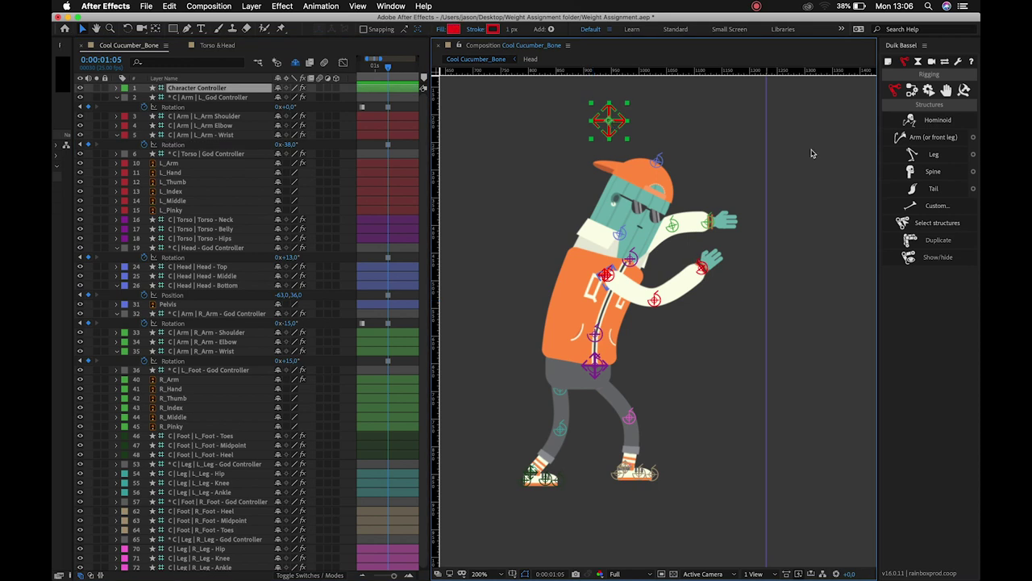
left_click_drag(608, 123, 645, 123)
left_click(699, 110)
left_click(605, 125)
left_click_drag(609, 121, 658, 122)
left_click(652, 111)
left_click(621, 121)
left_click_drag(621, 121, 688, 122)
key("super+z")
left_click_drag(620, 119, 675, 125)
left_click(722, 342)
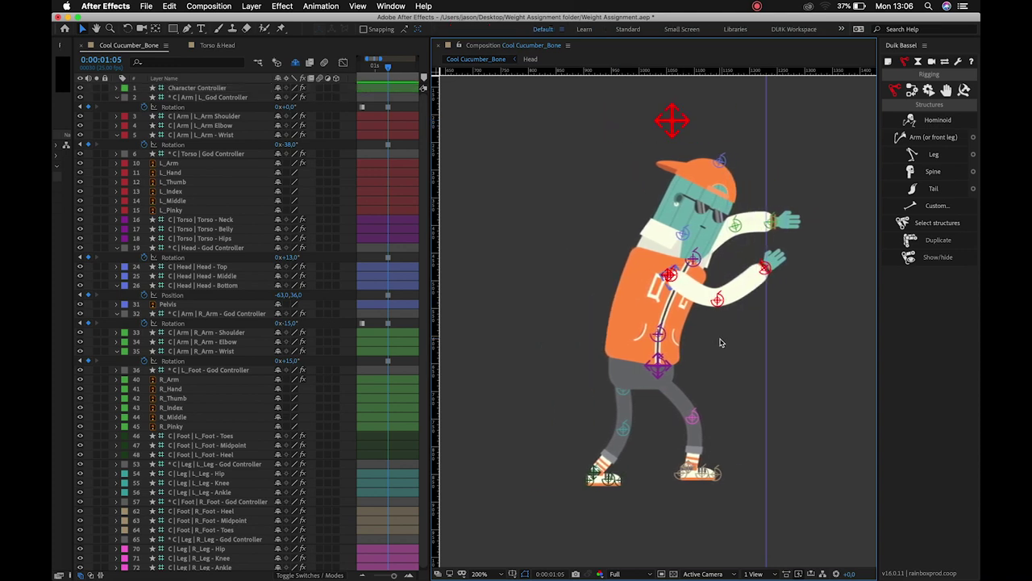
key("j")
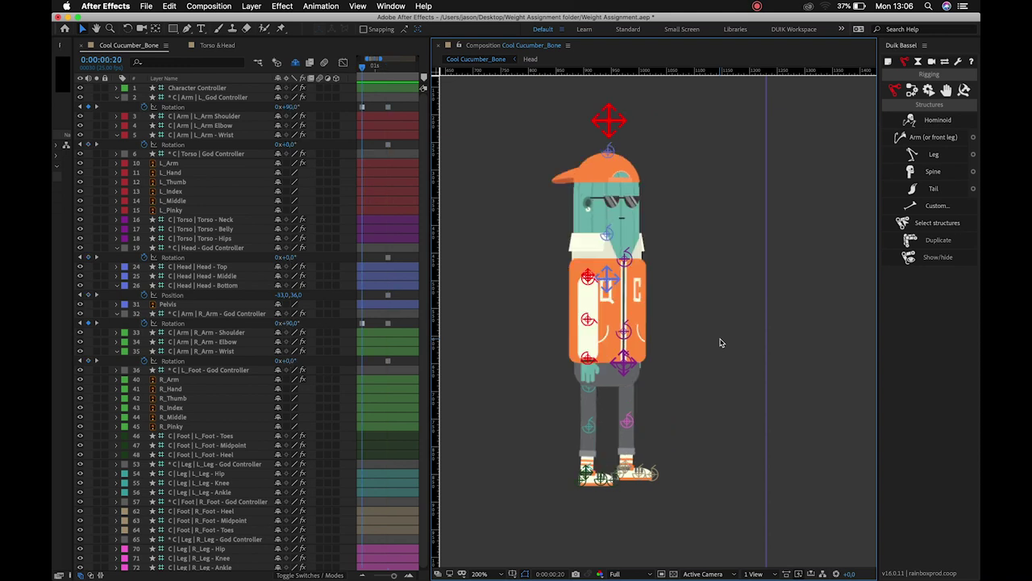
At 0:00:01:15, pull the hips back with the Torso God Controller, pushing the neck forward and keeping the L_Arm wrist reaching ahead
key("k")
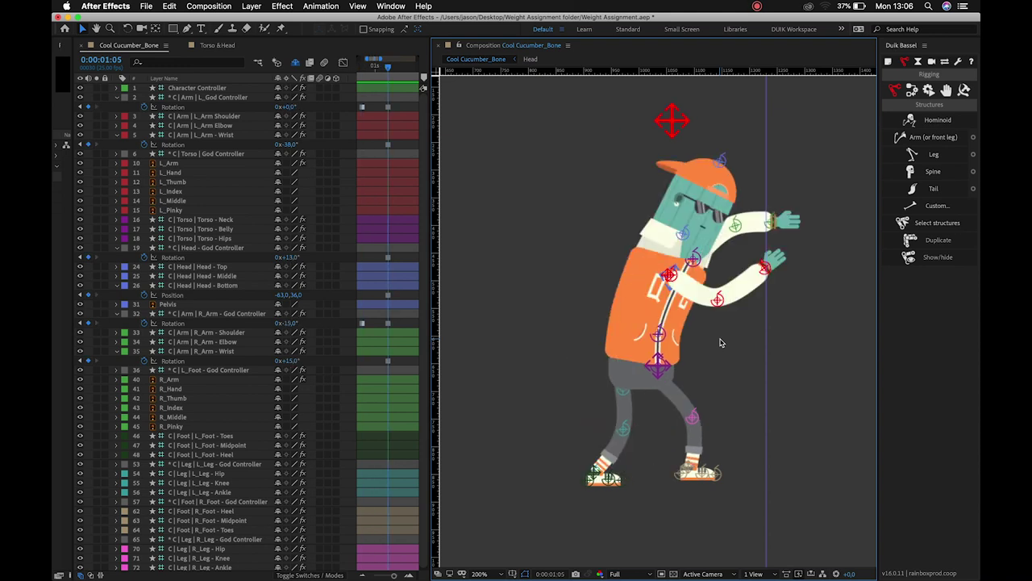
key("k")
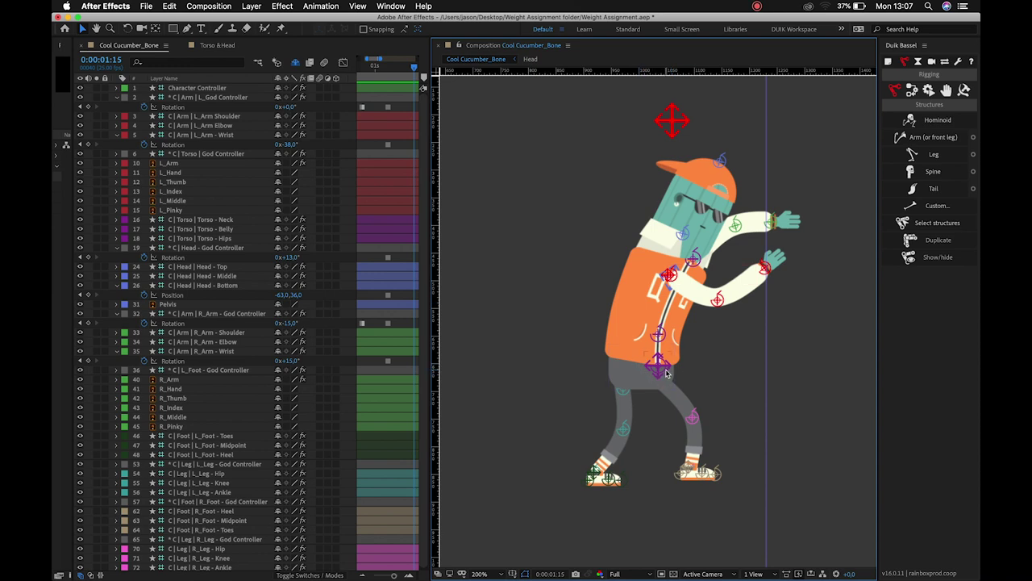
left_click_drag(658, 373, 636, 373)
left_click_drag(696, 264, 644, 265)
left_click_drag(739, 258, 756, 277)
Step the left foot back with the L_Foot God Controller and adjust the L_Leg knee to suit the longer stride
left_click_drag(592, 477, 553, 475)
left_click(599, 430)
left_click_drag(598, 430, 599, 396)
left_click(597, 395)
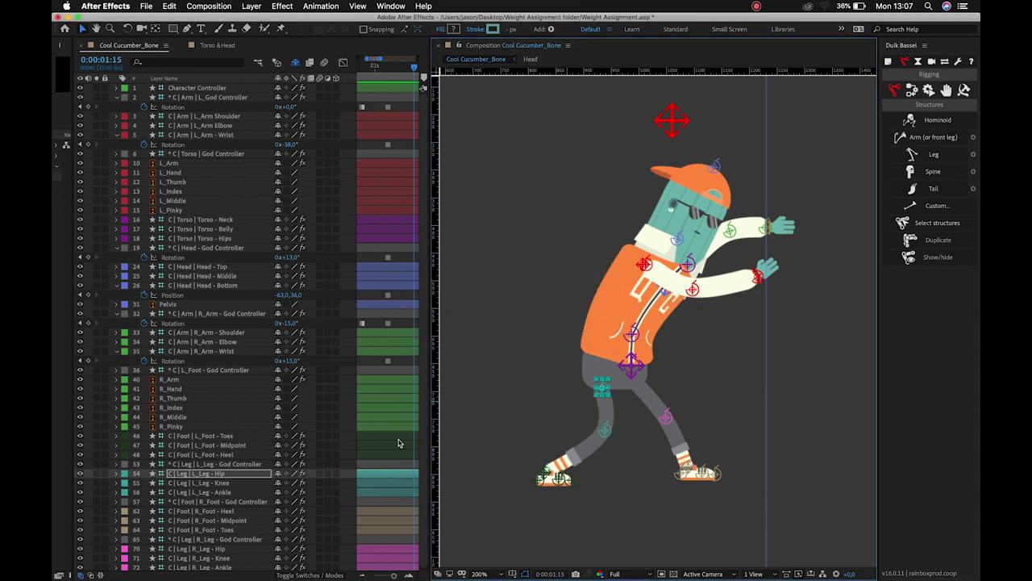
Push the R_Leg knee forward and pull the R_Foot God Controller back beneath it, fine-tuning the knee bend
left_click_drag(667, 415, 684, 413)
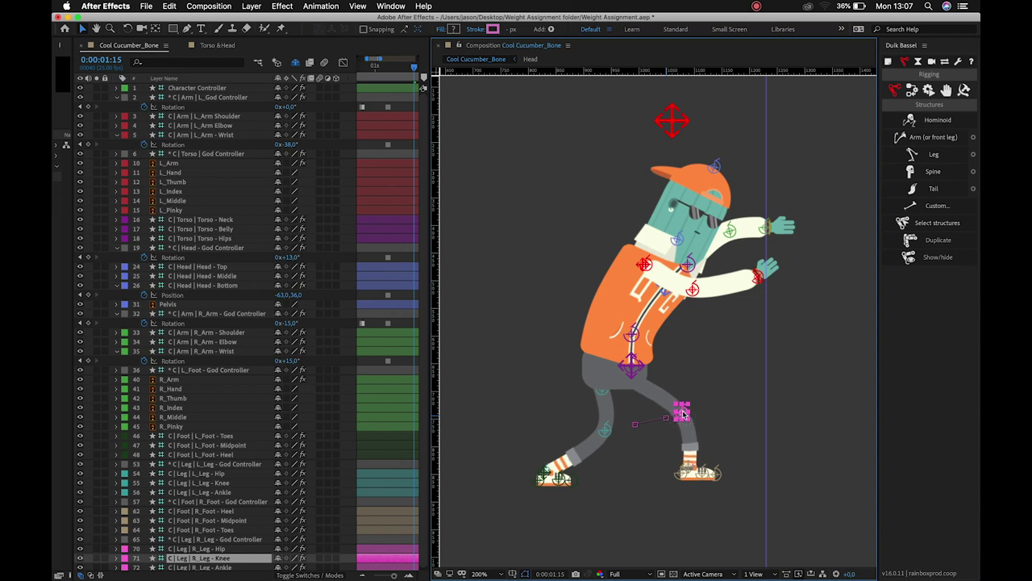
left_click(691, 467)
key("shift+Left")
key("shift+Left")
key("shift+Left")
key("shift+Left")
key("shift+Left")
key("shift+Left")
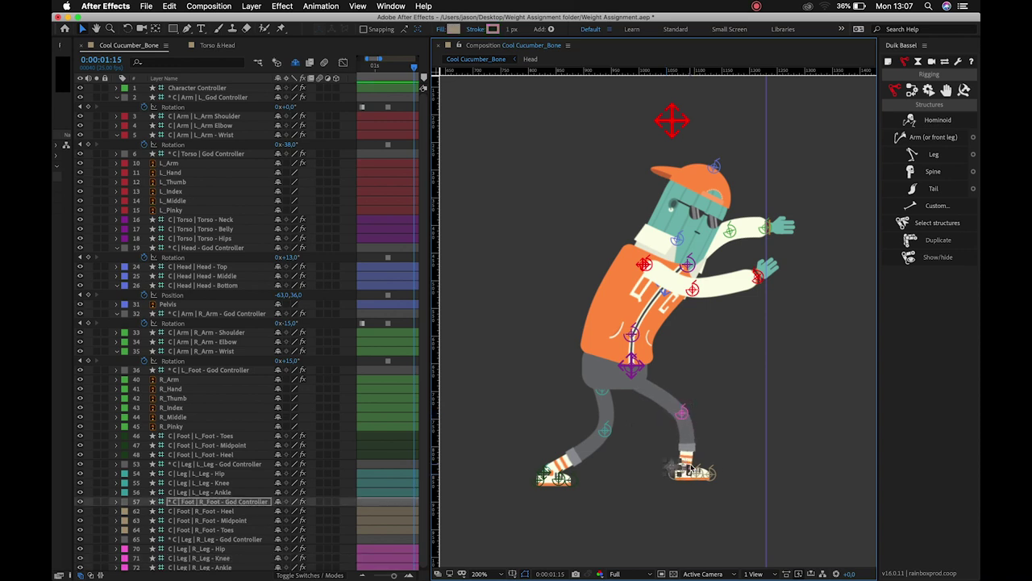
left_click(681, 412)
key("shift+Down")
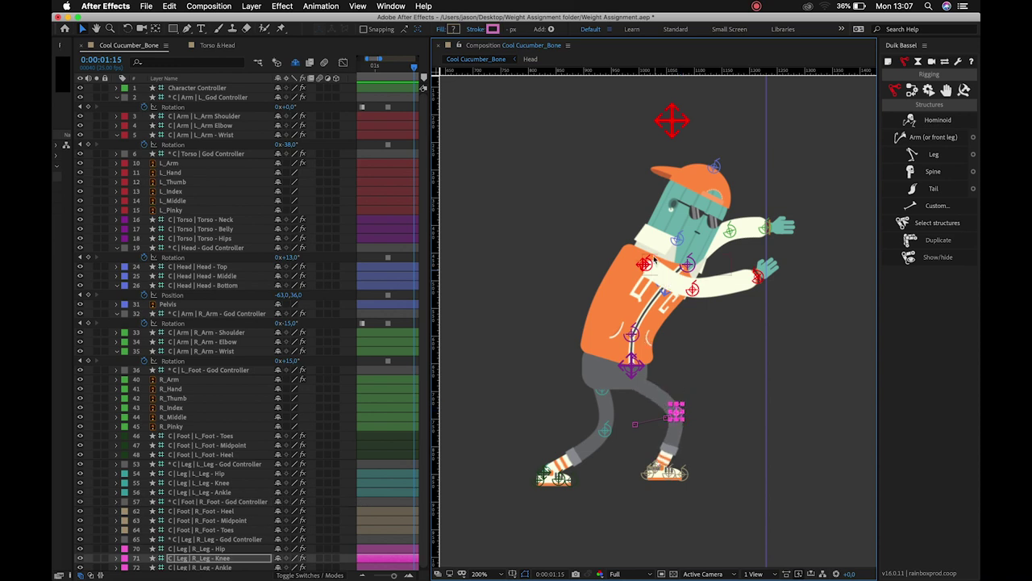
Move the Torso Belly controller forward to straighten the jacket and keyframe the Pelvis Rotation at 23°
left_click(646, 337)
left_click_drag(646, 337, 648, 336)
left_click(597, 376)
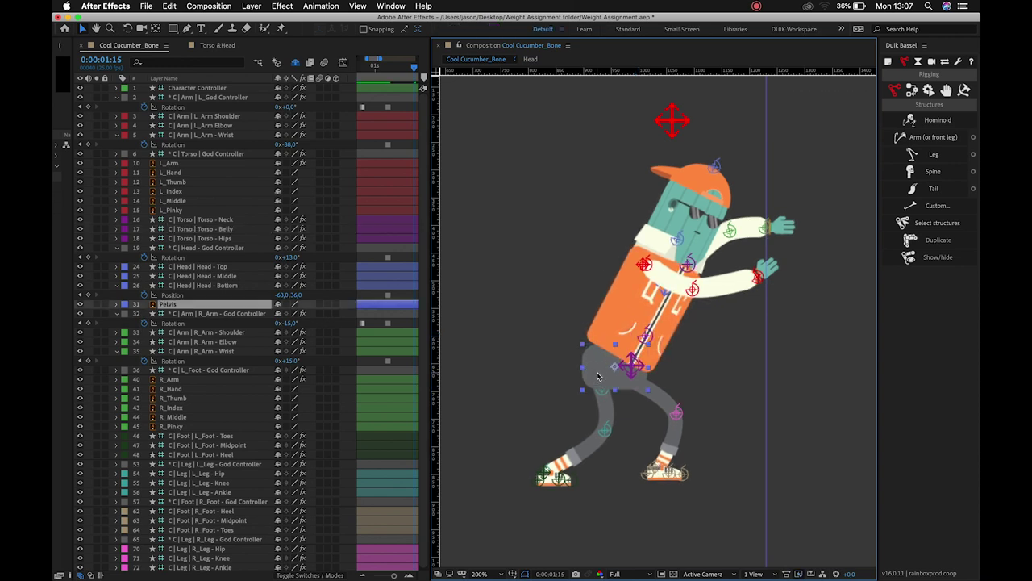
key("r")
left_click_drag(288, 317, 304, 320)
left_click(520, 379)
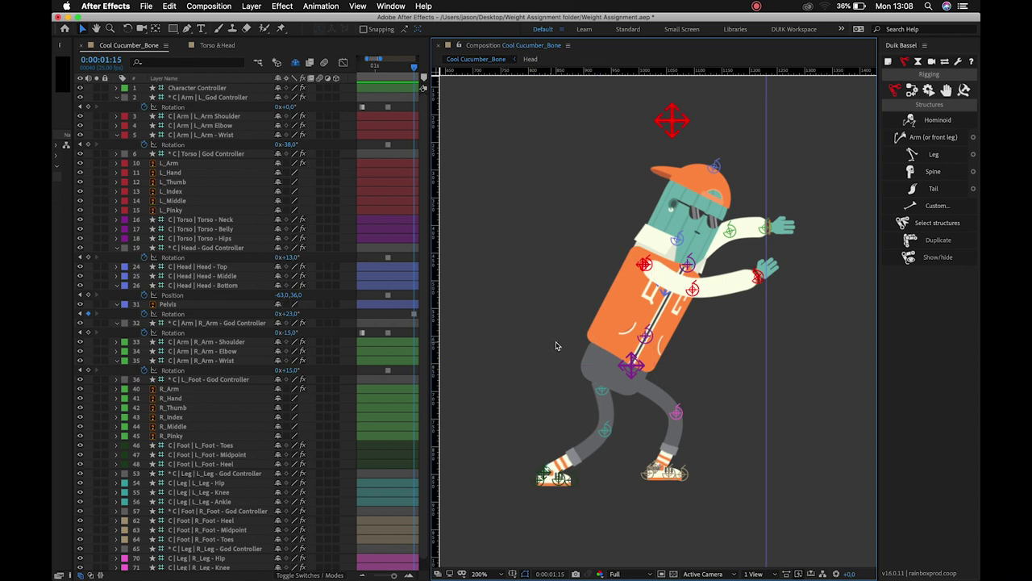
Straighten both arms by raising the L_Arm elbow and lowering the R_Arm wrist and elbow
left_click_drag(693, 295, 703, 274)
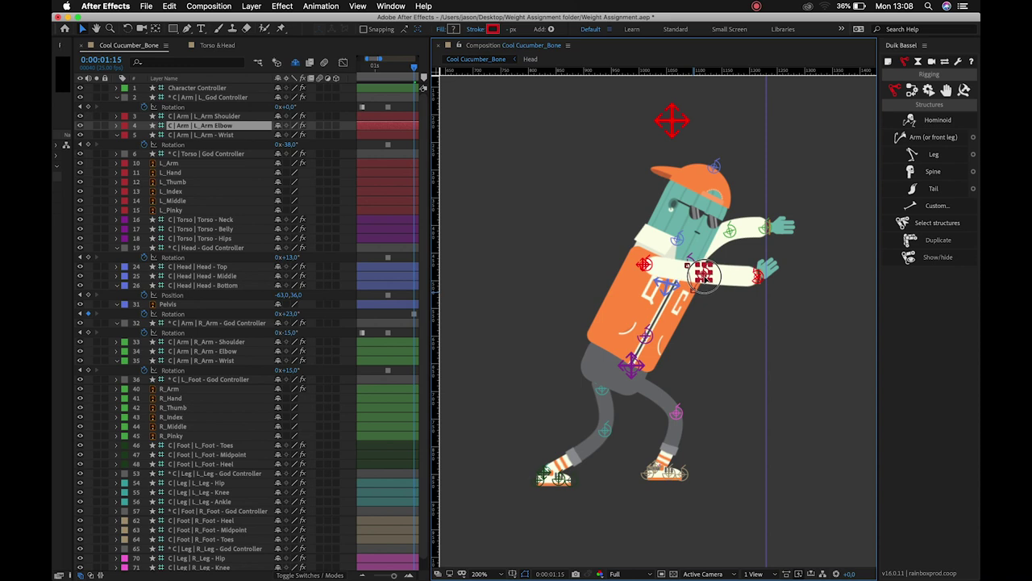
left_click(731, 233)
left_click_drag(733, 235, 766, 242)
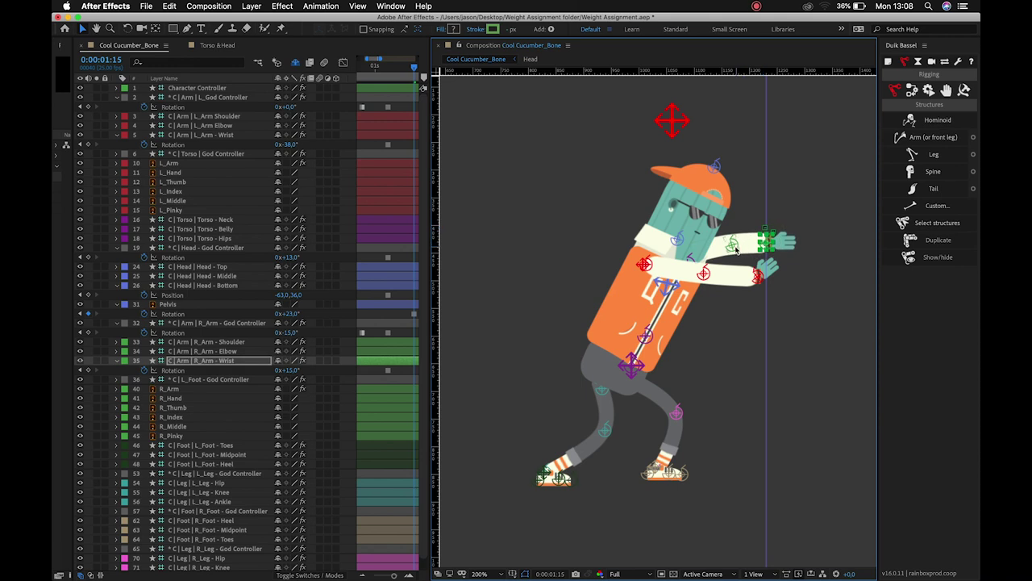
left_click(733, 246)
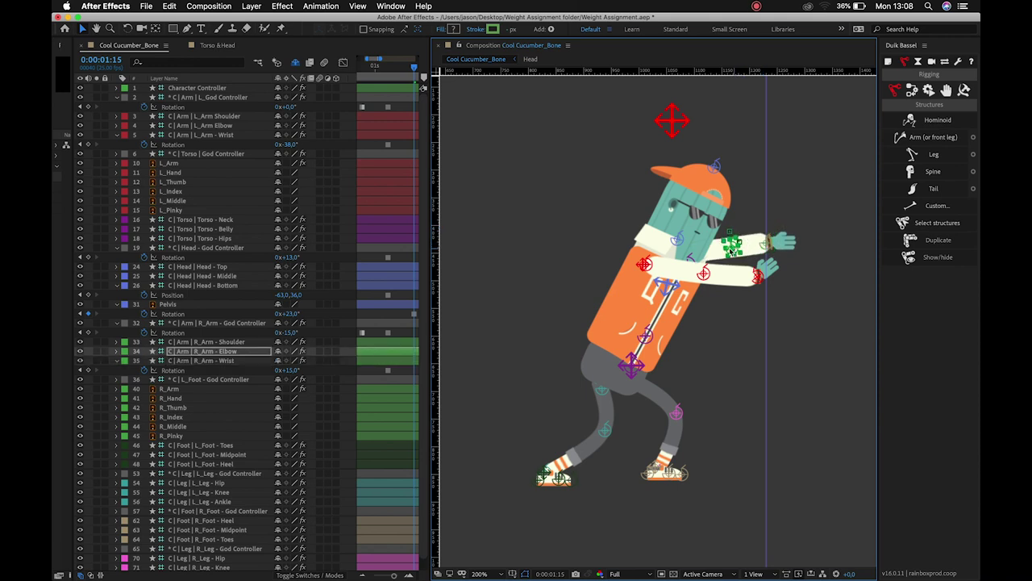
Tilt the head further forward with the Head Top controller and set the Head Bottom controller's Position to -53, 36
mouse_move(716, 176)
left_mouse_down()
mouse_move(730, 182)
mouse_move(683, 168)
mouse_move(723, 179)
mouse_move(714, 167)
mouse_move(729, 182)
left_mouse_up()
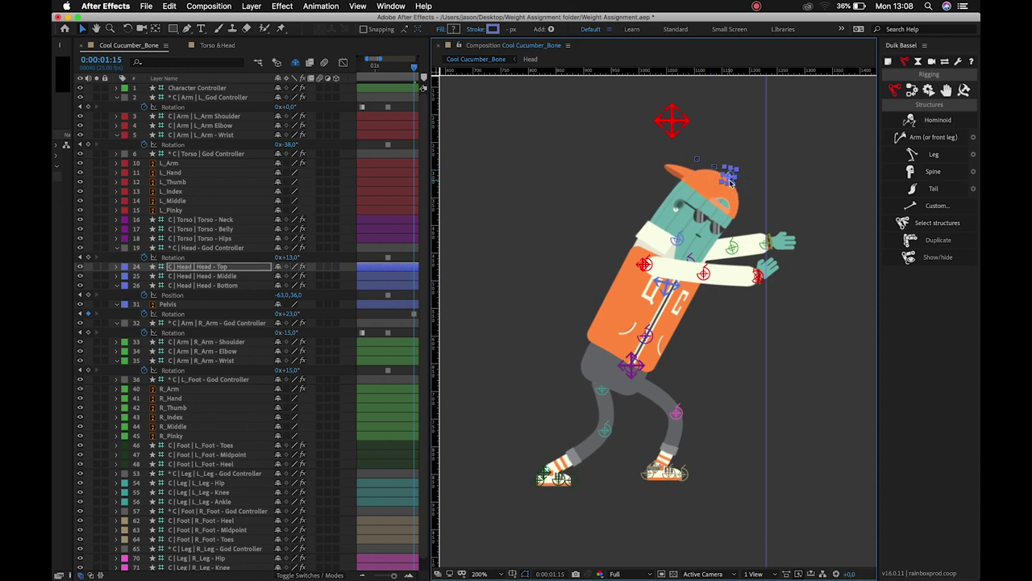
left_click(680, 241)
left_click_drag(679, 242, 680, 241)
left_click(197, 285)
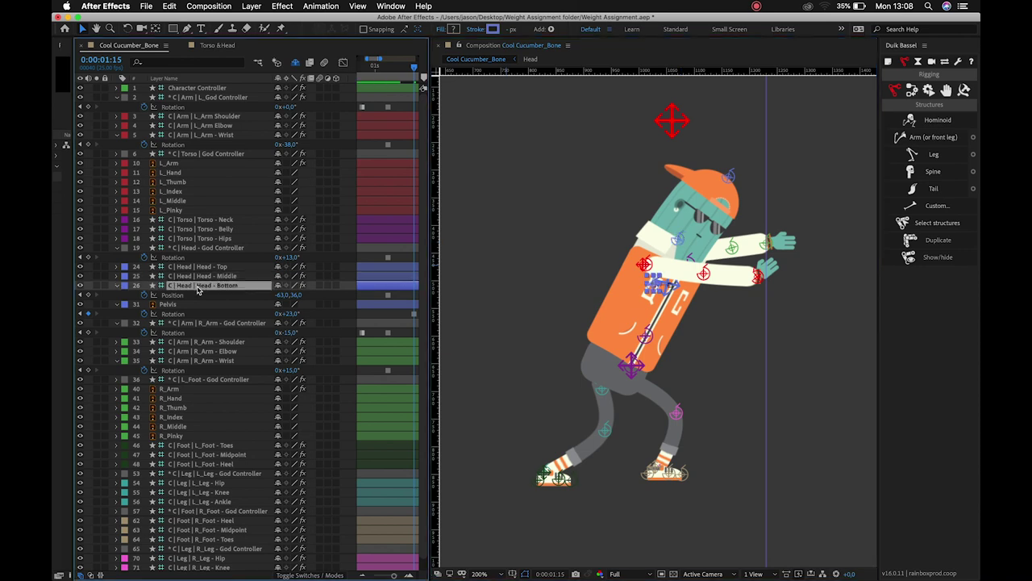
key("shift+Right")
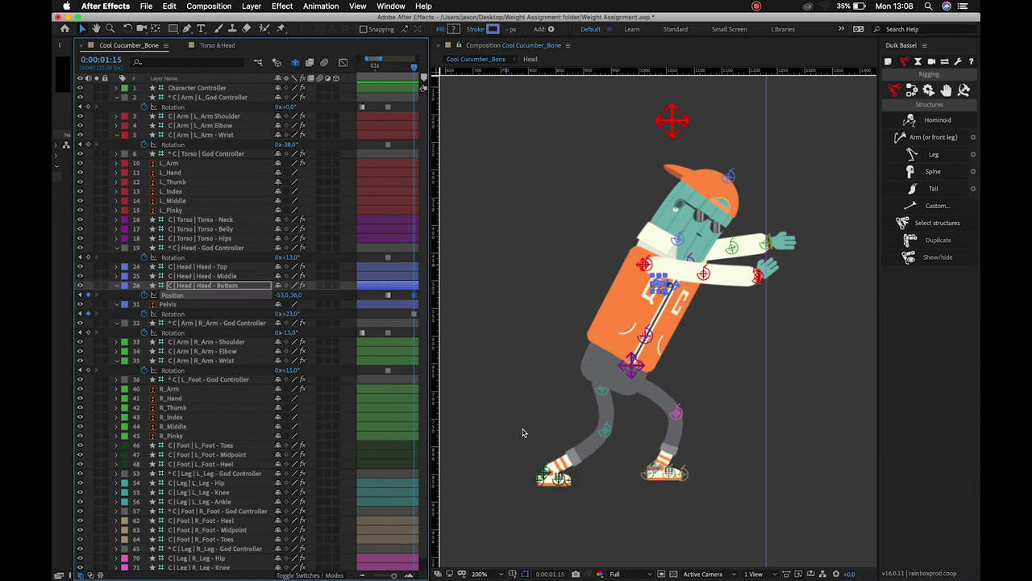
Set the L_Arm Wrist controller's Rotation to 4° and clear the selection
left_click(780, 244)
left_click(842, 233)
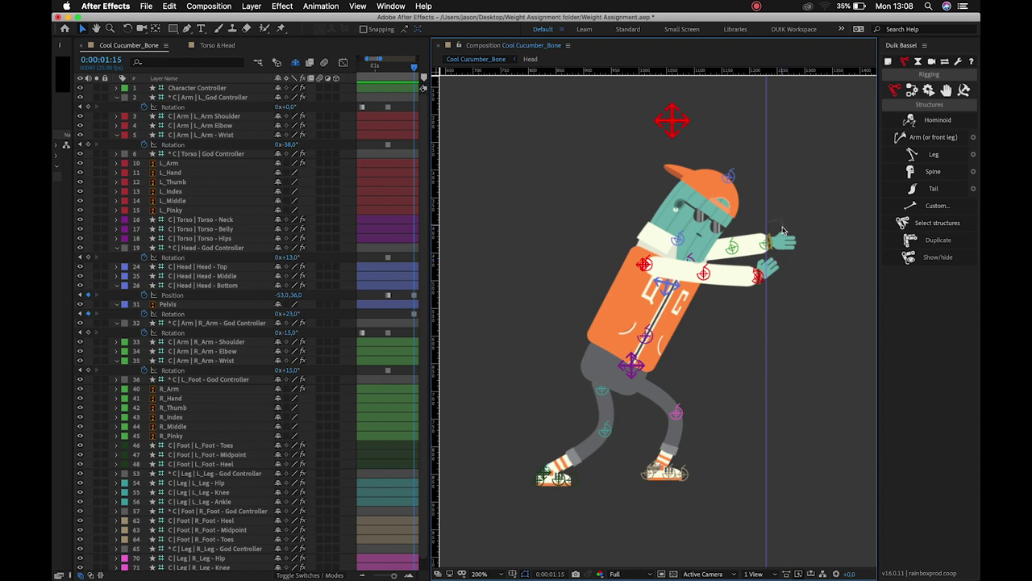
left_click(768, 275)
mouse_move(287, 144)
left_mouse_down()
mouse_move(318, 145)
mouse_move(304, 144)
left_mouse_up()
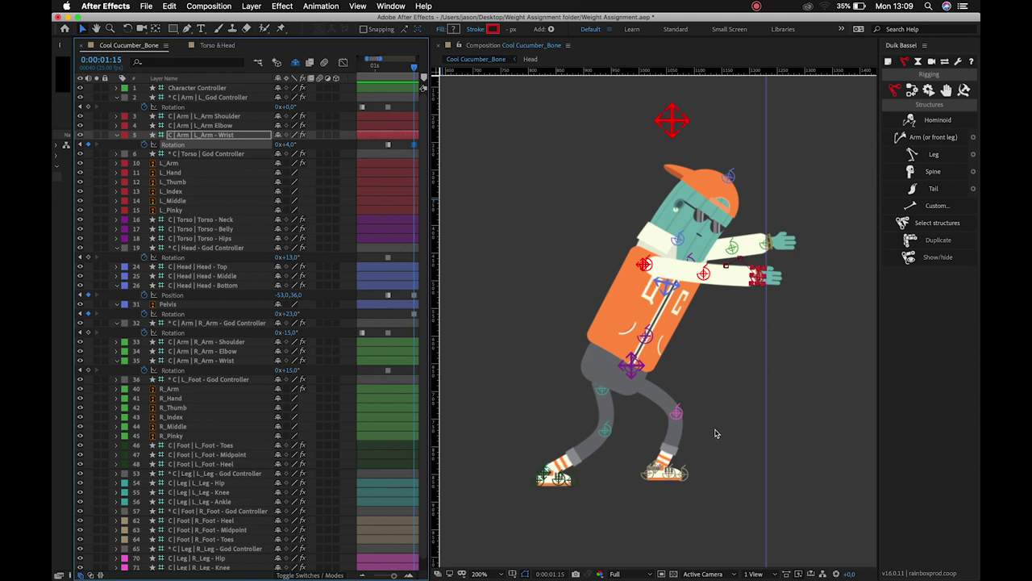
left_click(733, 405)
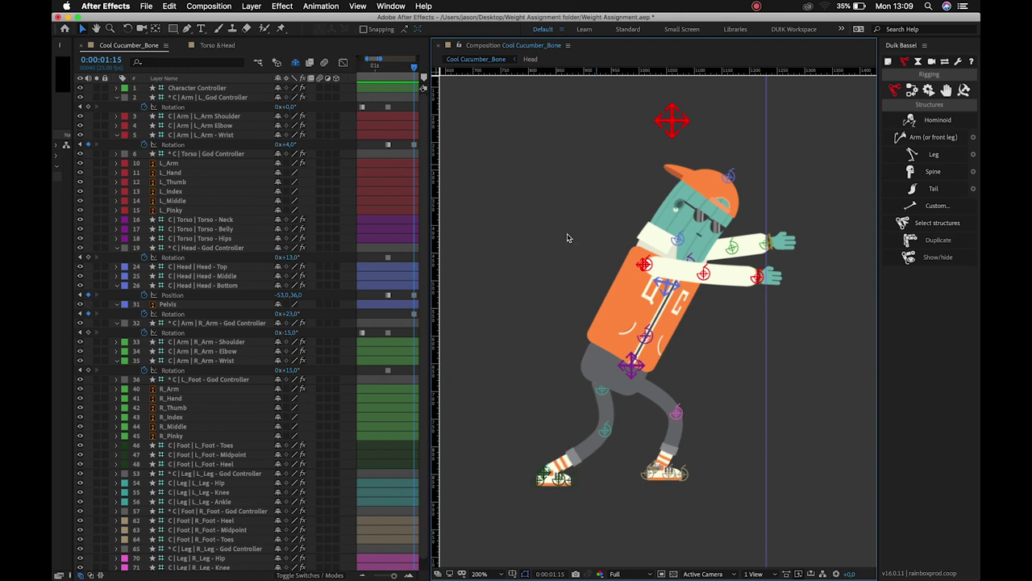
Fine-tune the whole character's horizontal position at 0:00:01:15 with small back-and-forth nudges of the Character Controller
left_click(674, 123)
key("Left")
key("Left")
key("Left")
key("Left")
key("Left")
key("Left")
key("Left")
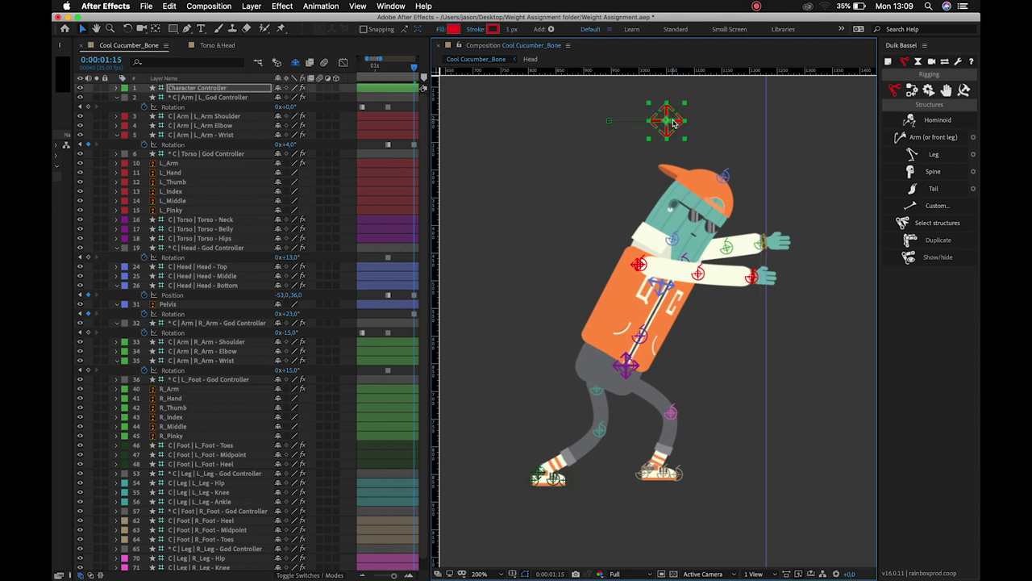
key("Left")
key("Left")
key("Left")
key("Left")
key("Left")
key("Left")
key("Left")
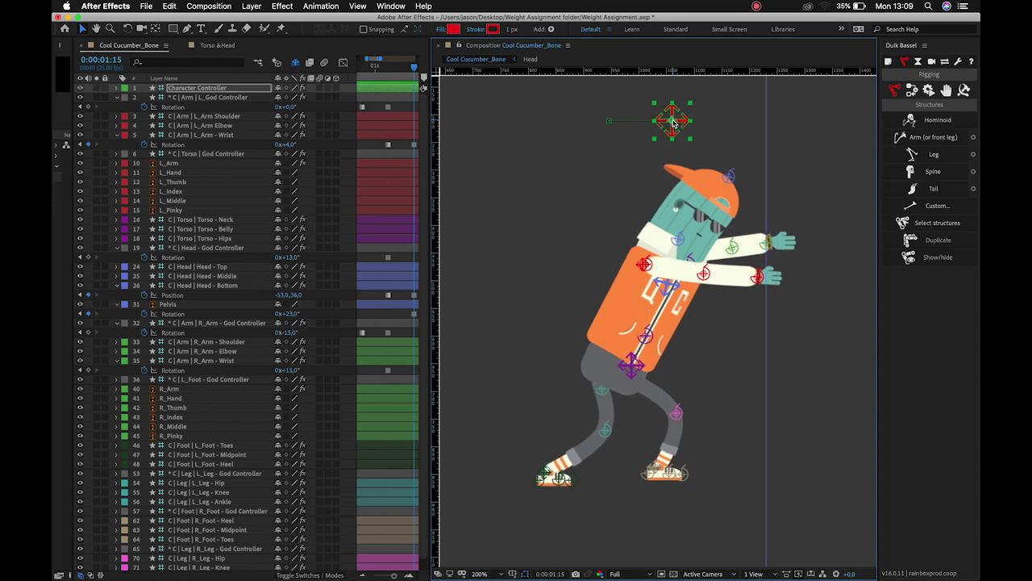
key("Right")
key("Right")
key("Right")
key("Right")
key("Right")
key("Right")
key("Right")
key("Right")
key("Right")
key("Right")
key("Right")
key("Right")
key("Right")
key("Right")
key("Right")
key("Right")
key("Right")
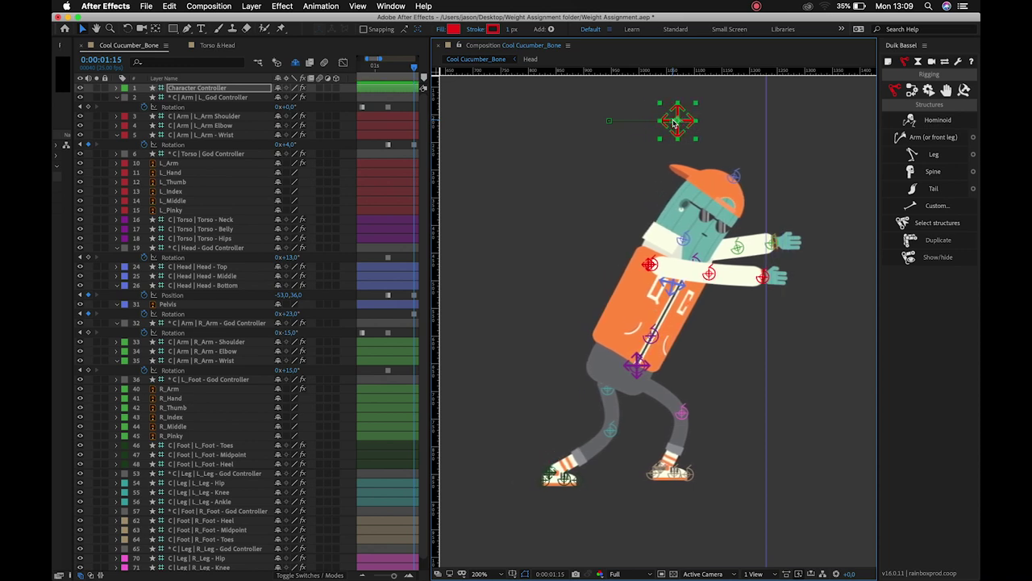
key("Left")
key("Left")
key("Left")
key("Right")
key("Right")
key("Right")
Inspect the L_Foot God Controller and the controllers overlapping it around the left shoe
key("z")
left_click(592, 453)
left_click_drag(643, 350, 589, 432)
key("v")
left_click(627, 473)
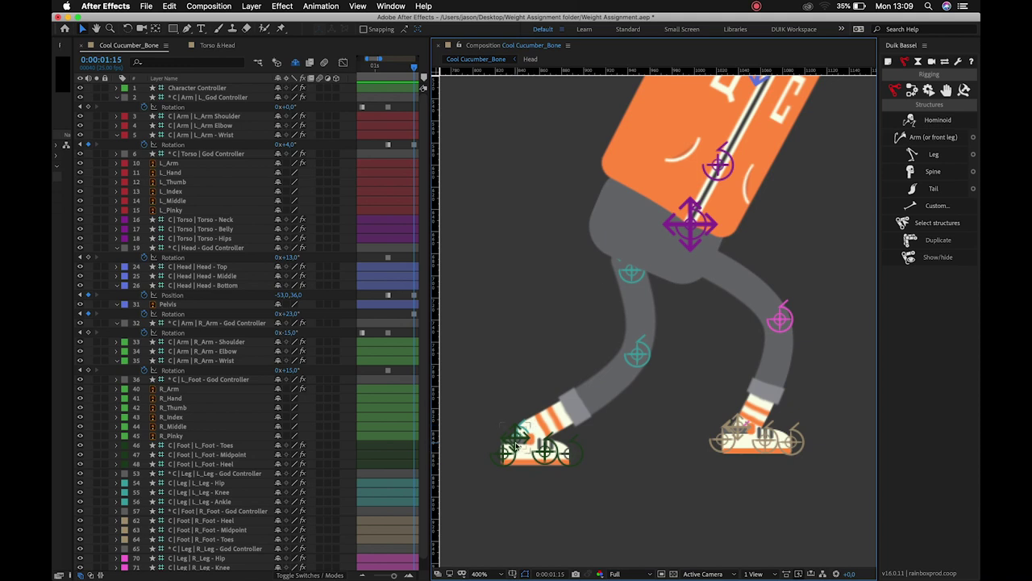
mouse_move(516, 443)
left_mouse_down()
mouse_move(523, 458)
mouse_move(518, 448)
mouse_move(533, 437)
mouse_move(514, 437)
left_mouse_up()
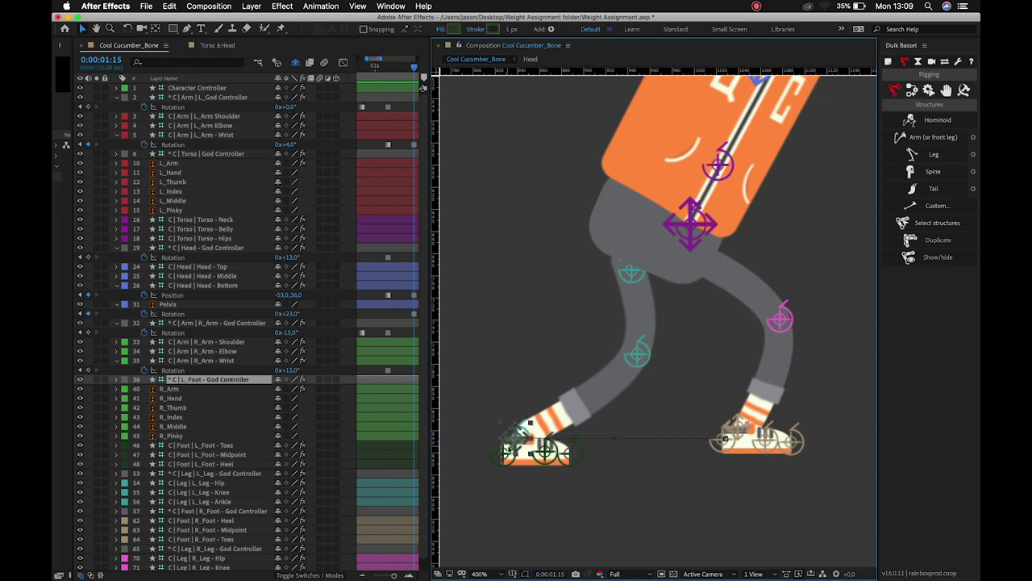
left_click(518, 343)
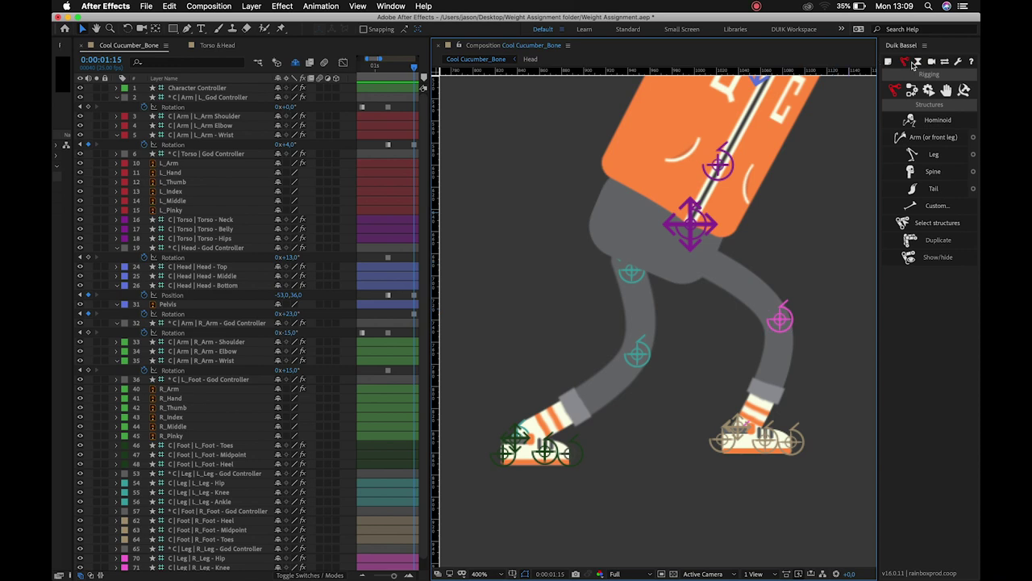
Hide all rig controllers with Duik's Show/hide to view the bare legs, and show them again
left_click(947, 91)
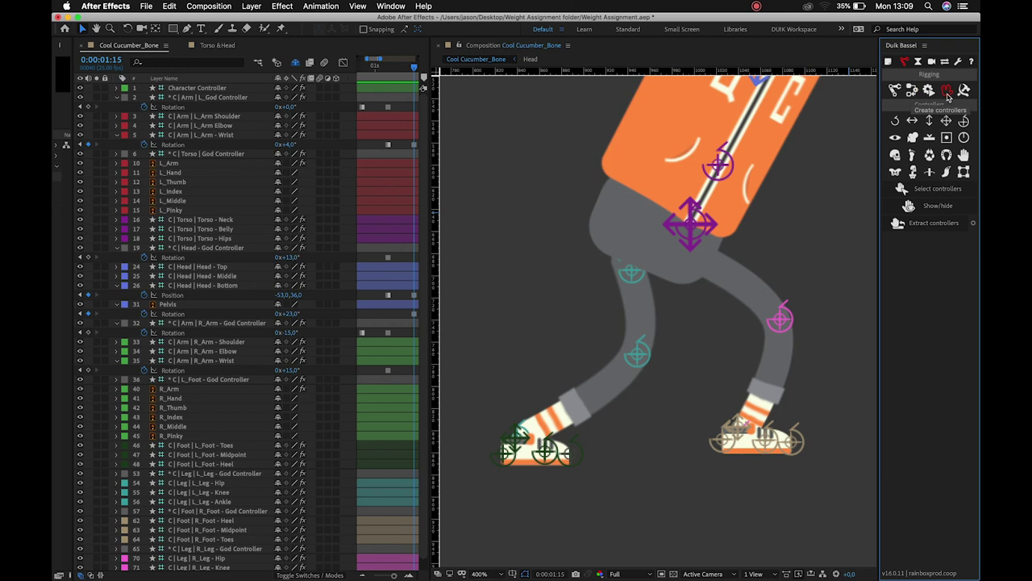
left_click(516, 244)
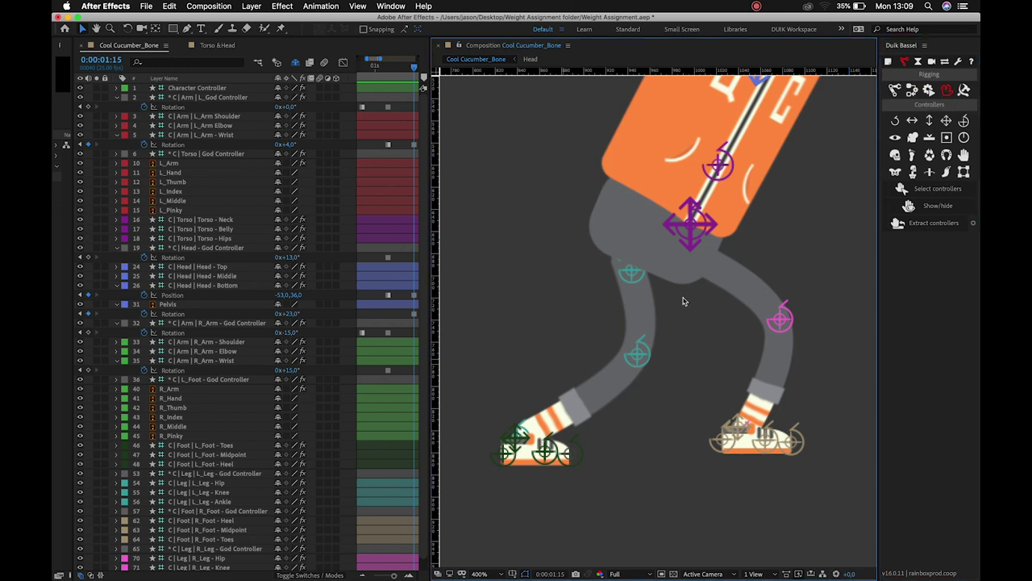
left_click(941, 206)
left_click(940, 207)
left_click(940, 207)
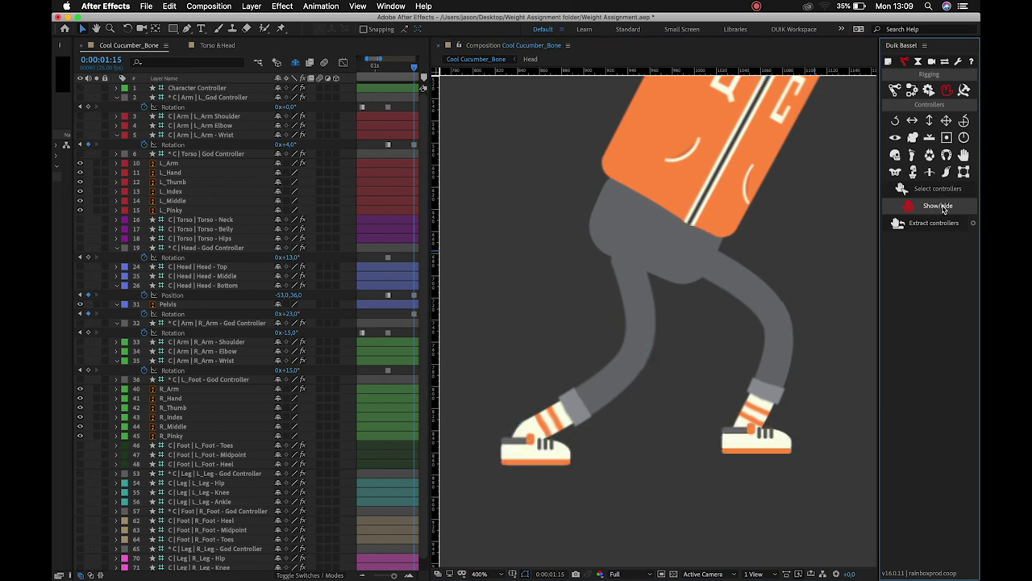
left_click(941, 206)
Try Duik's Show/hide with the Torso God Controller selected, and toggle all controllers off and on with nothing selected
left_click(697, 244)
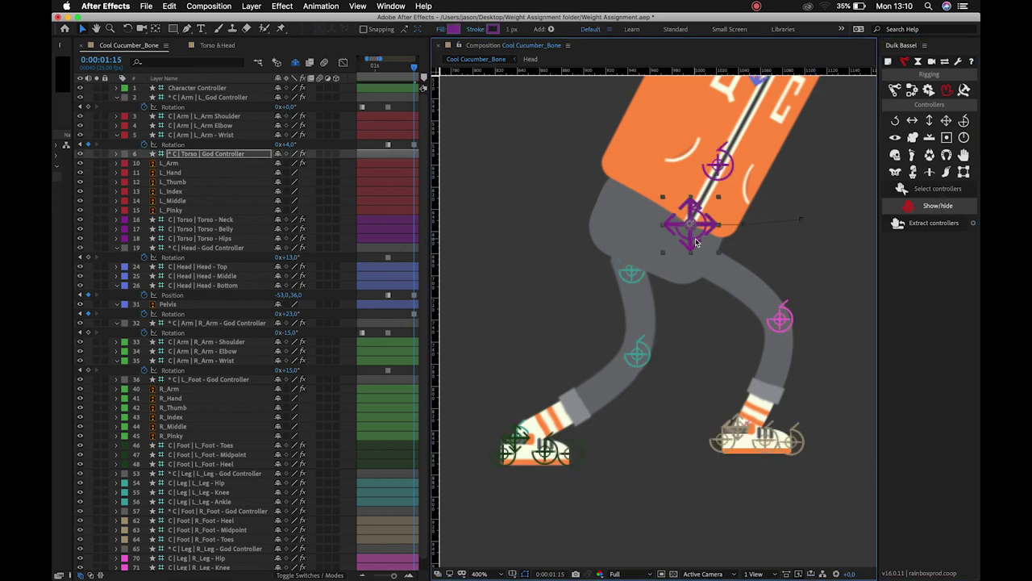
left_click(947, 211)
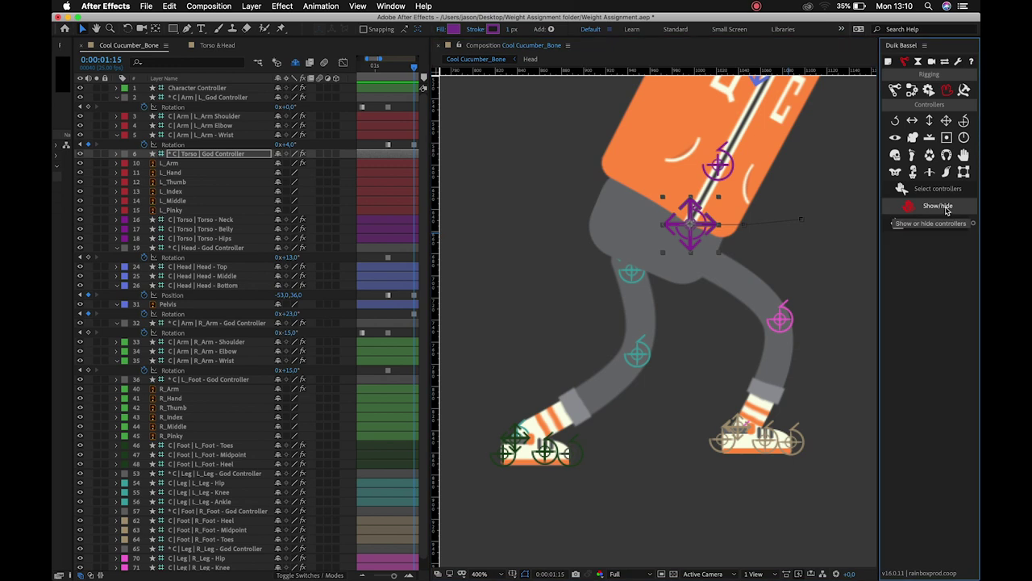
left_click(846, 236)
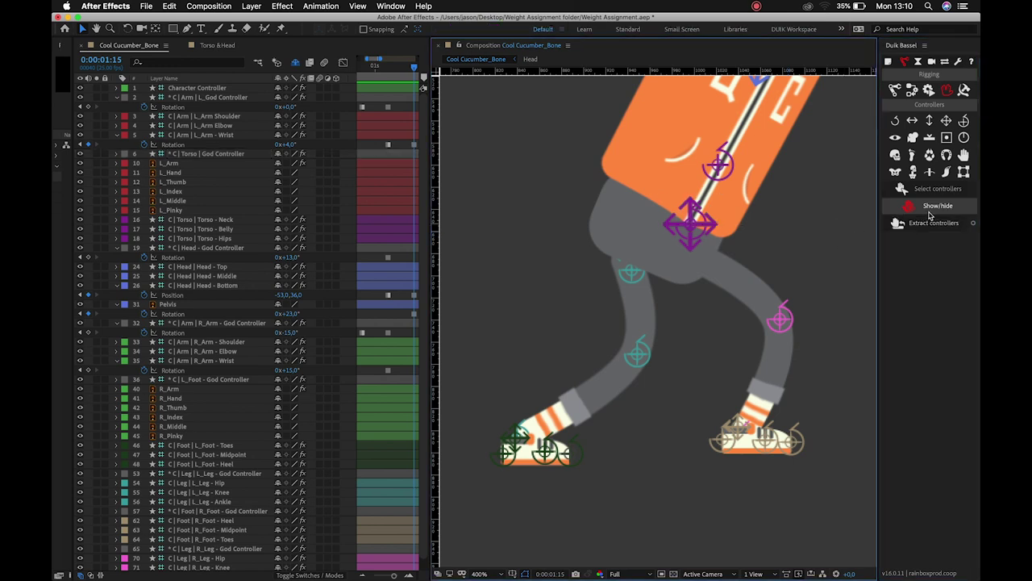
left_click(936, 208)
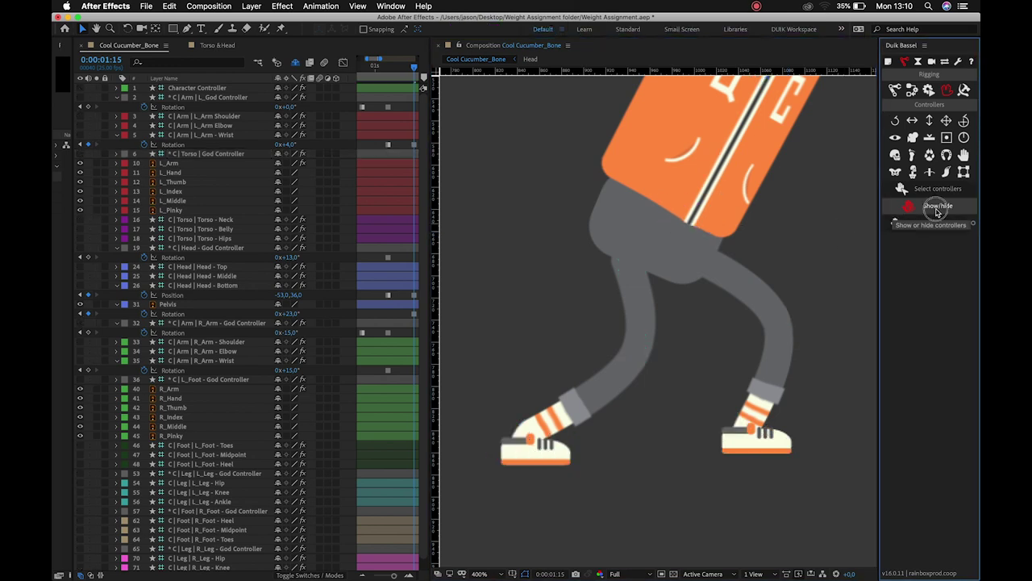
left_click(937, 209)
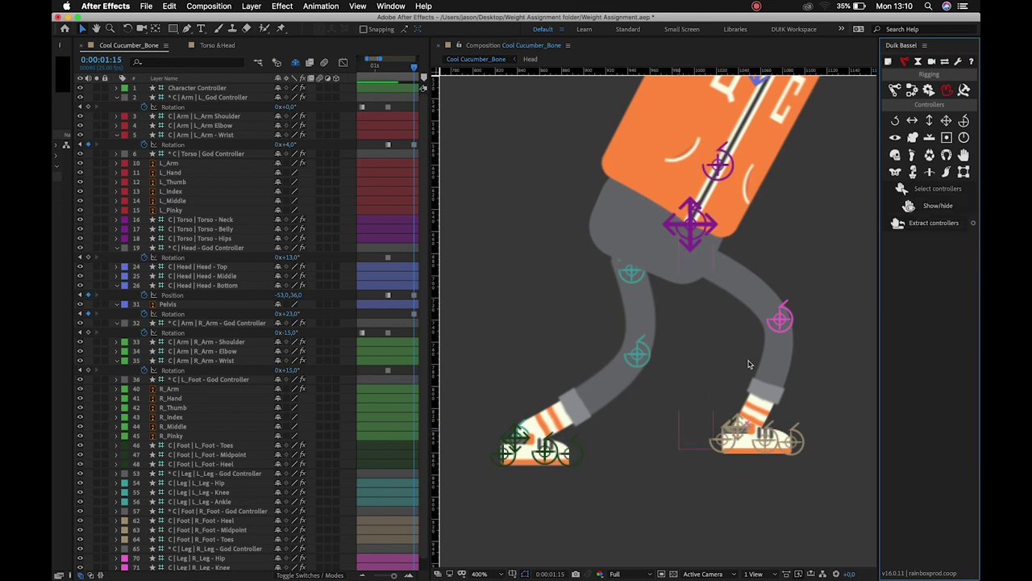
left_click(937, 211)
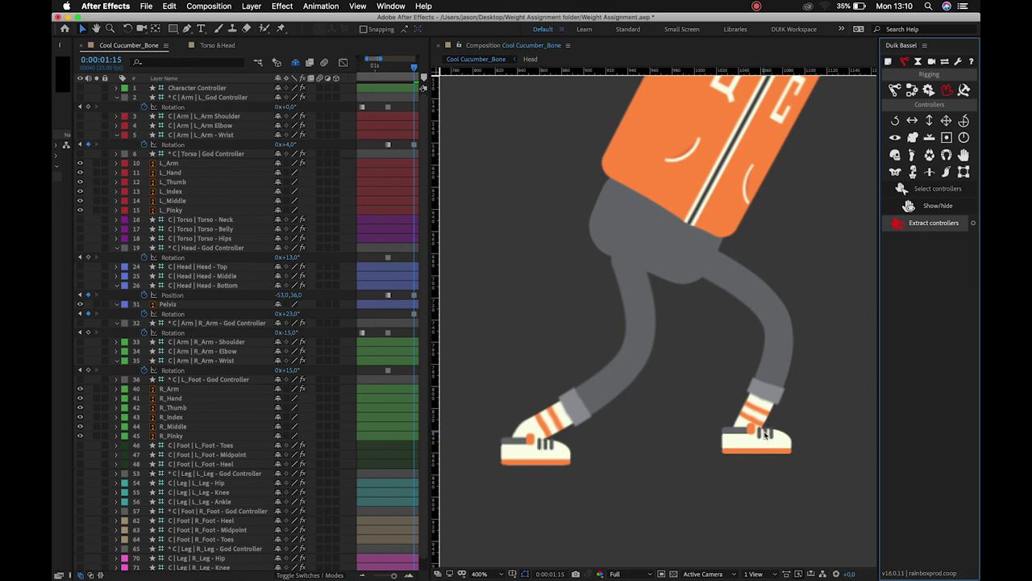
left_click(928, 208)
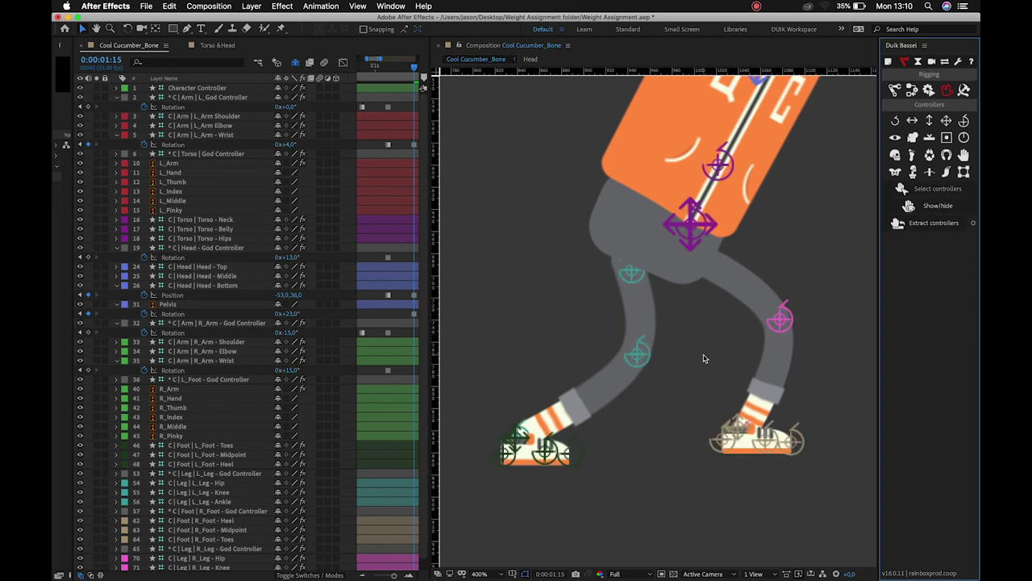
Rotate the L_Foot God Controller to 52° at 0:00:01:15, keyframing it so the left heel lifts
scroll(553, 425, "up", 1)
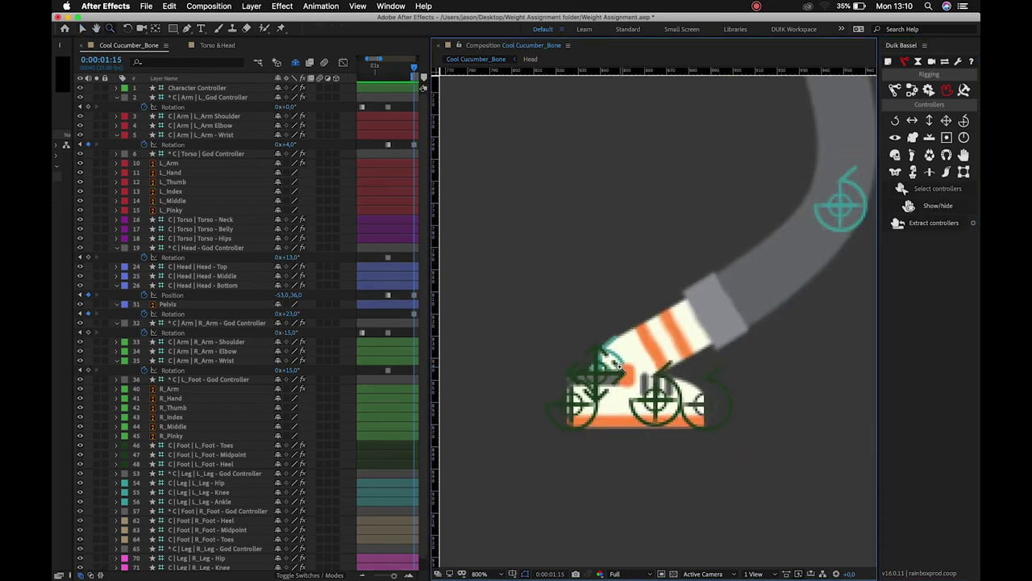
left_click(591, 376)
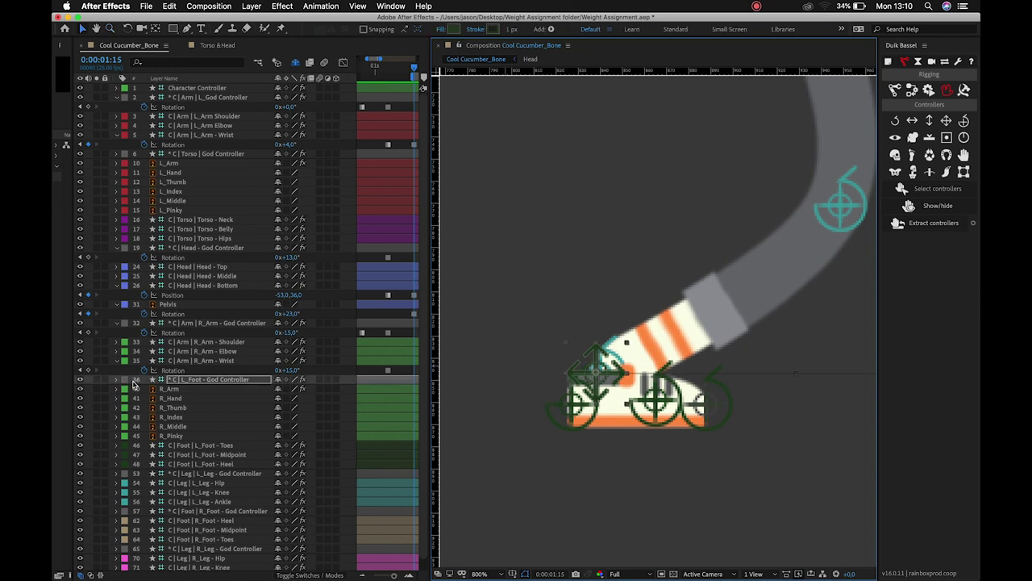
key("r")
left_click_drag(289, 389, 324, 395)
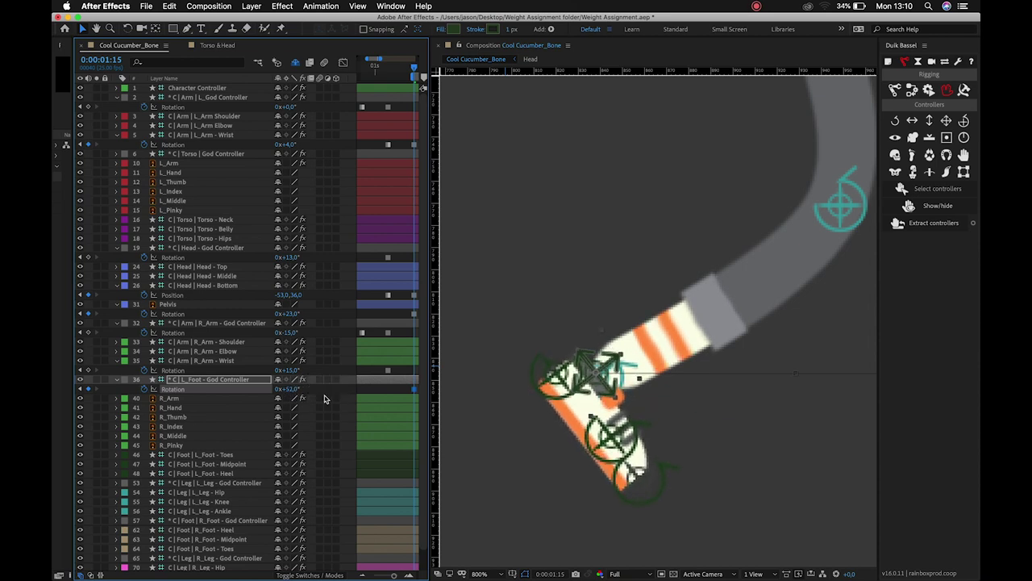
Toggle the rig controllers off and on with Duik's Show/hide to check the rotated left shoe against the ankle
left_click(675, 211)
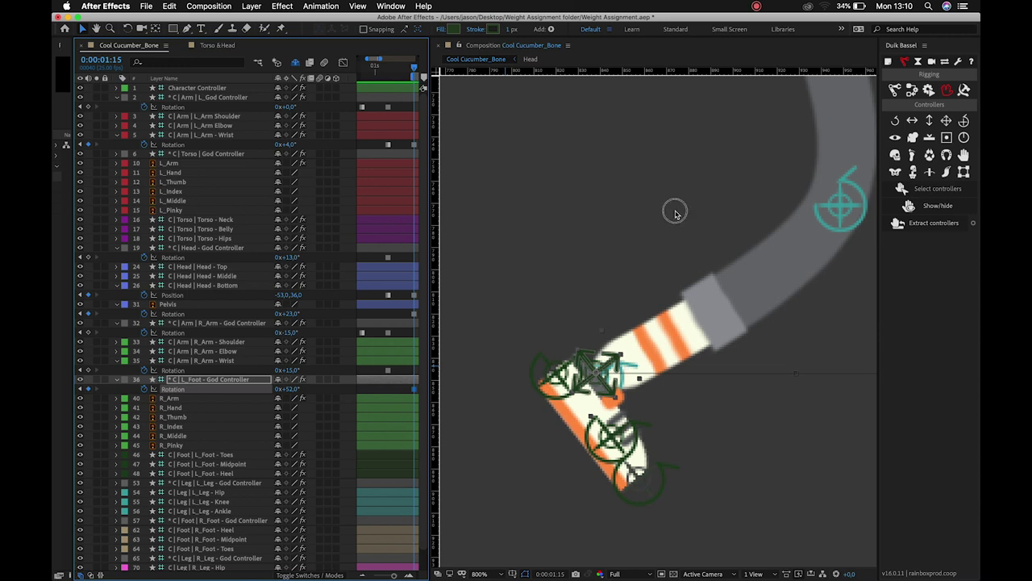
left_click(932, 206)
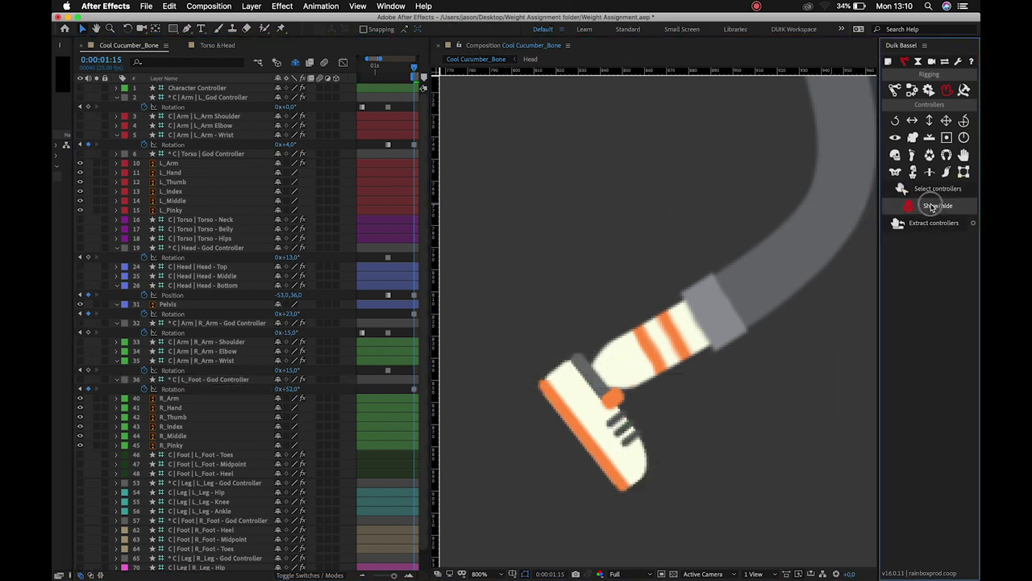
left_click(929, 207)
Nudge the L_Leg Ankle controller down and to the left so the sock sits inside the tilted left shoe
left_click(849, 210)
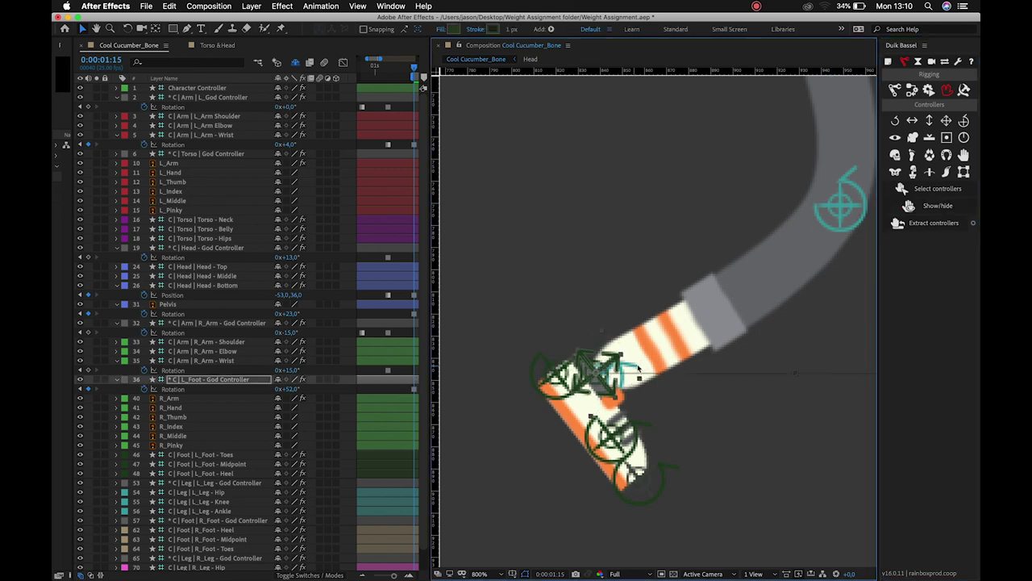
left_click(848, 209)
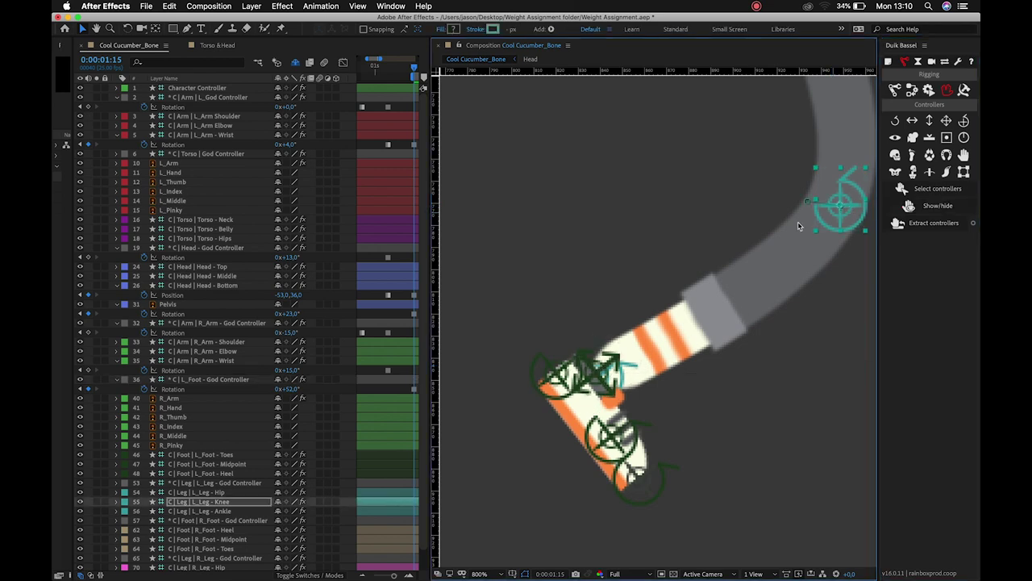
left_click(219, 511)
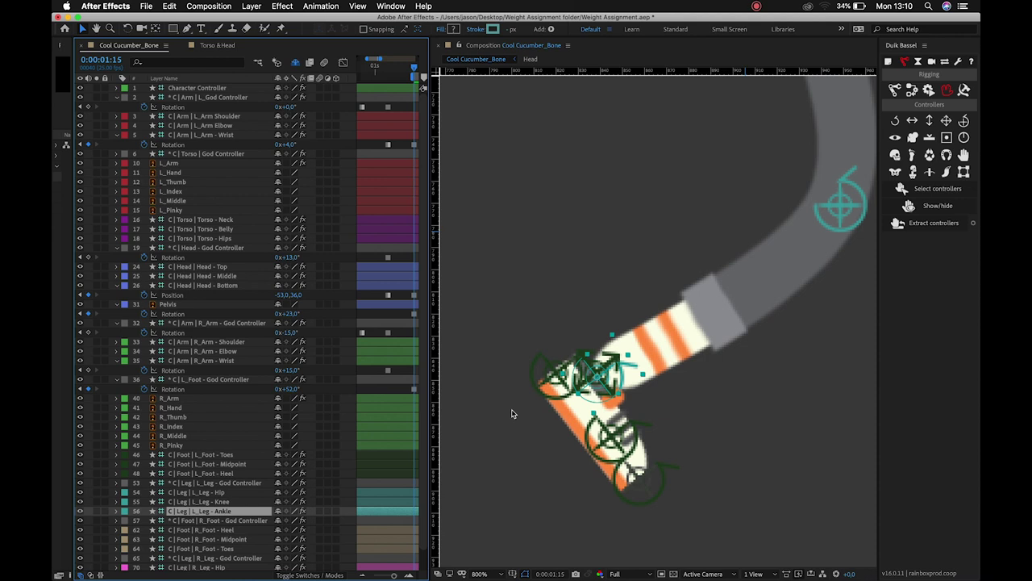
key("shift+Down")
key("shift+Left")
key("shift+Down")
key("shift+Left")
key("shift+Left")
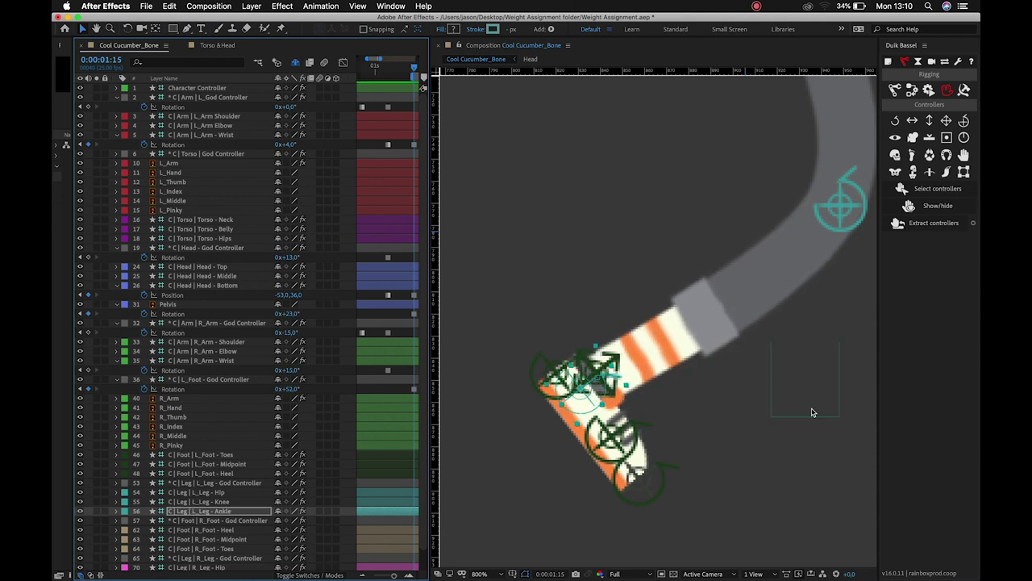
Review the full pose at 0:00:01:15 and compare the foot placement with the keyframes at 0:00:01:05 and 0:00:00:20
left_click(729, 446)
key("z")
left_click(716, 401, "alt")
left_click(717, 401, "alt")
left_click_drag(634, 298, 631, 404)
key("v")
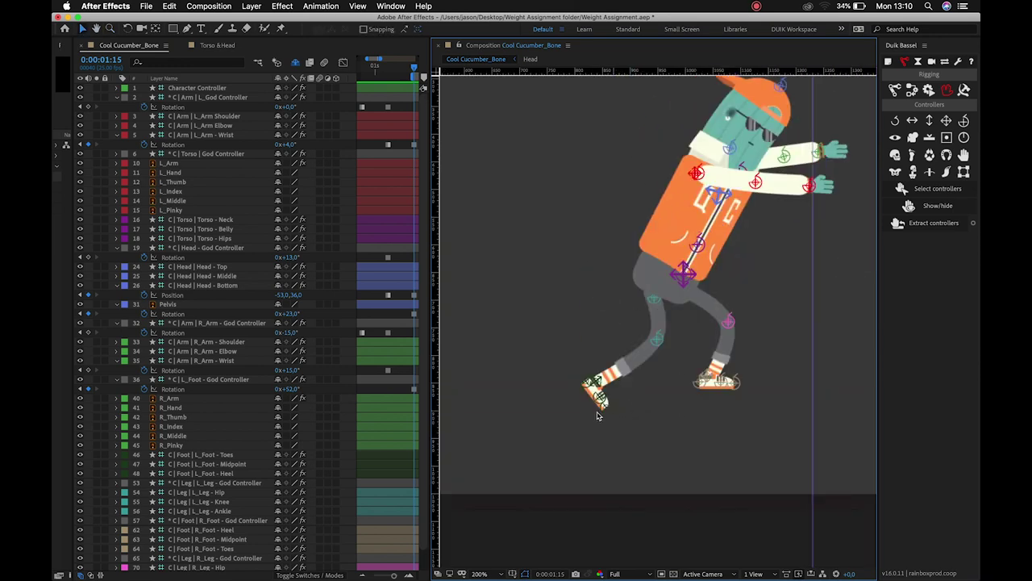
left_click(601, 400)
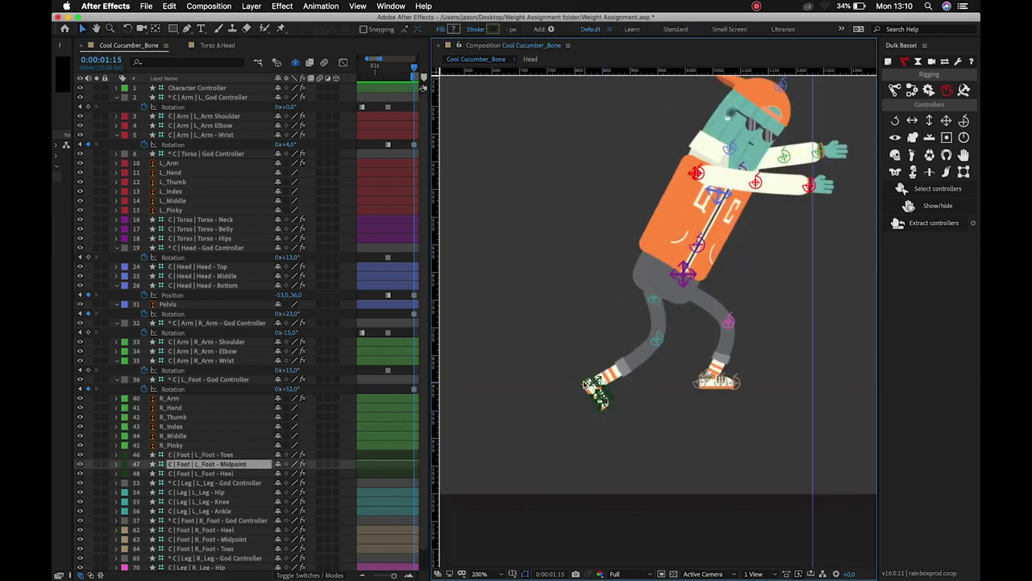
left_click(574, 369)
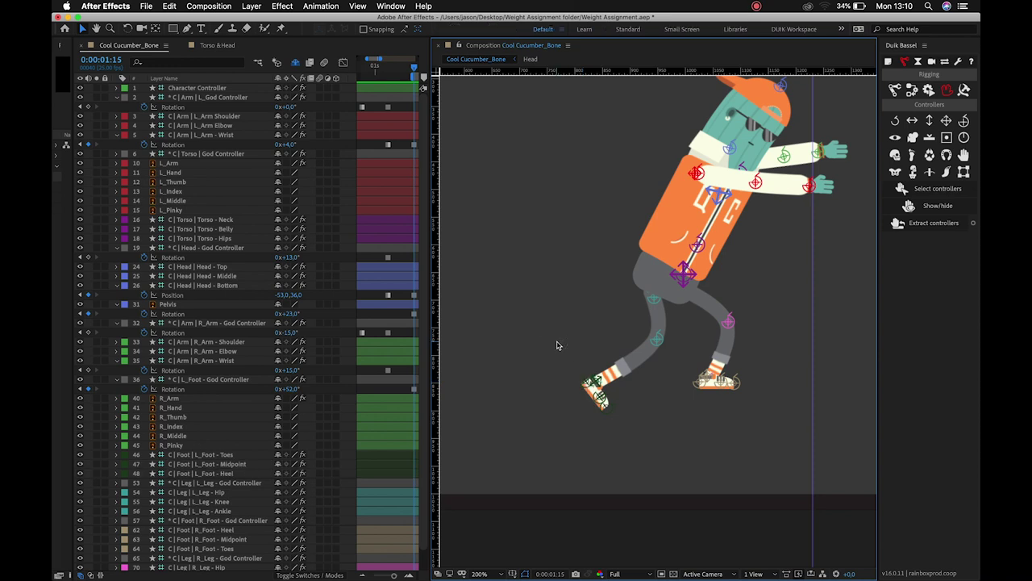
key("j")
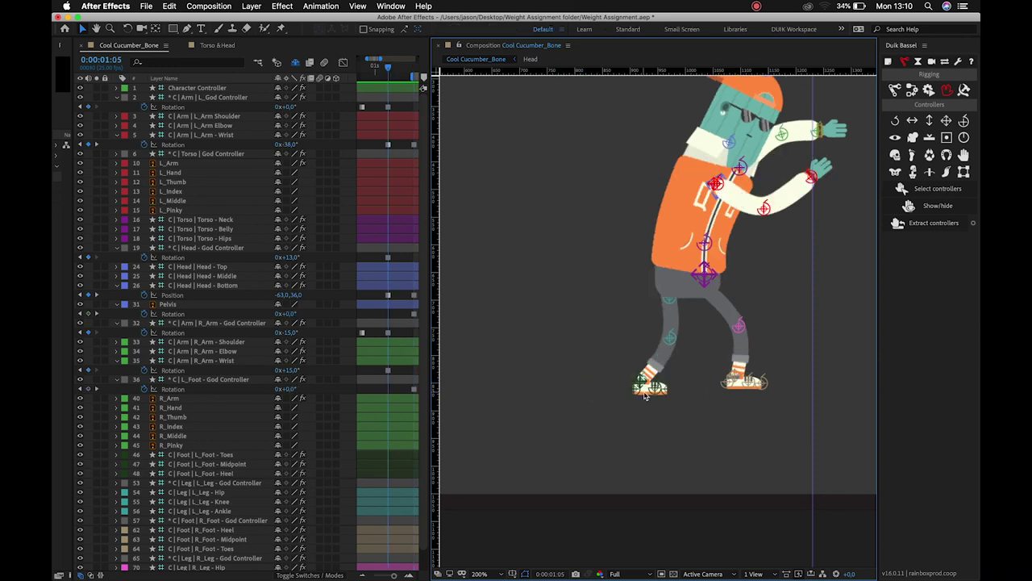
key("j")
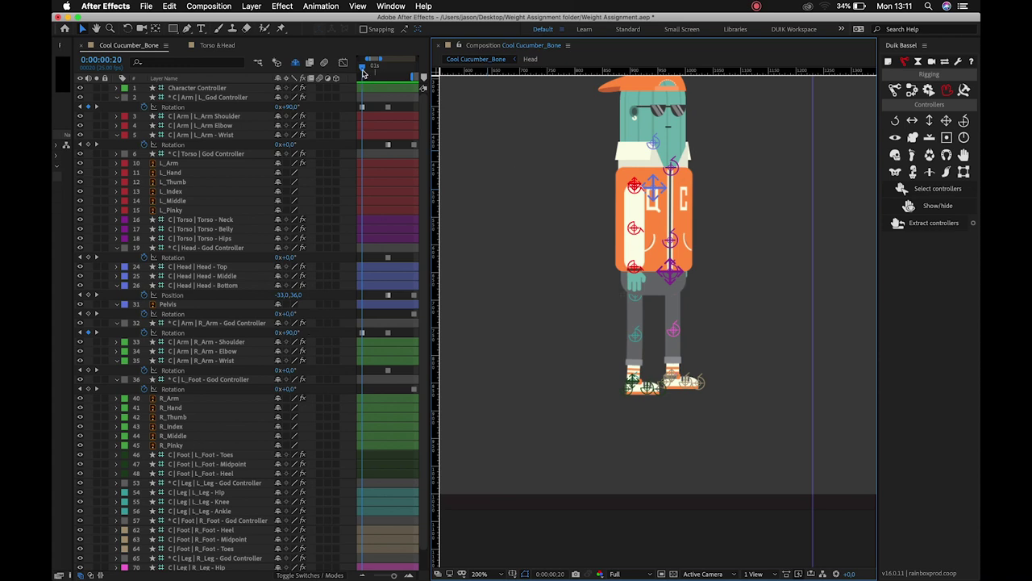
Place two horizontal ruler guides at 0:00:00:20 marking the ground under the soles of the left and right shoes
scroll(377, 161, "right", 2)
scroll(377, 162, "left", 2)
scroll(377, 161, "right", 2)
scroll(376, 161, "left", 2)
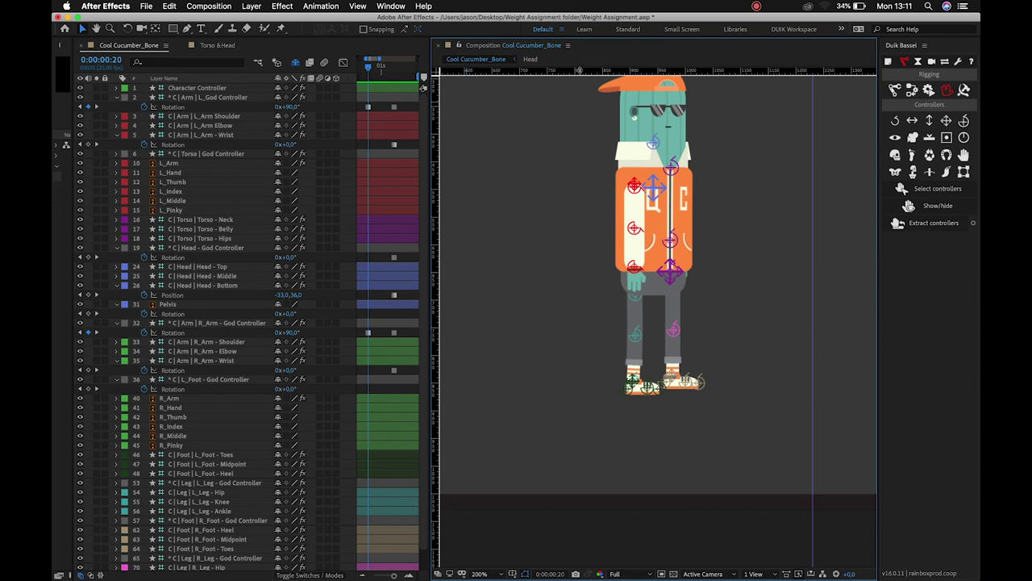
left_click_drag(581, 73, 578, 394)
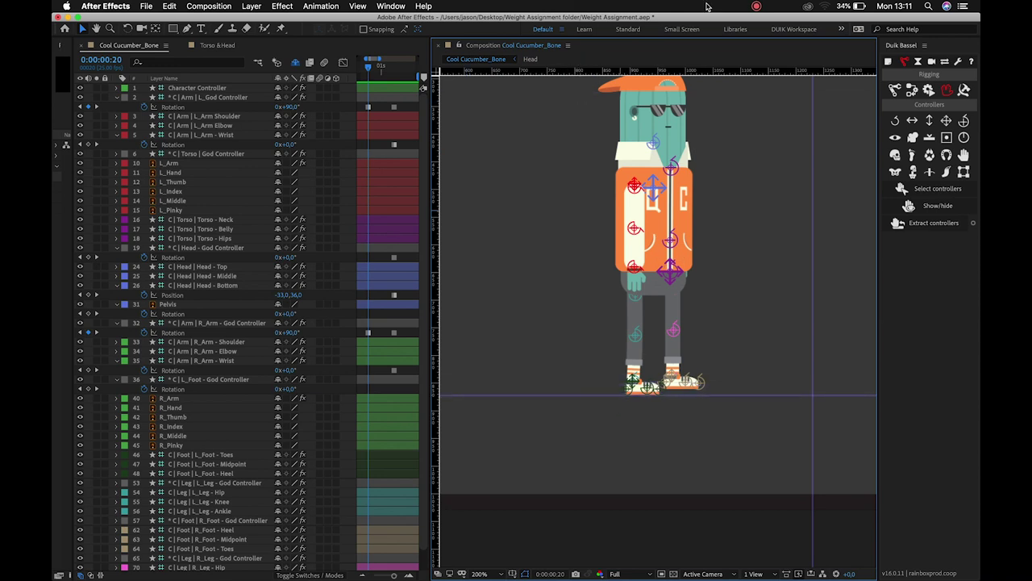
left_click_drag(742, 76, 711, 388)
Return to the pose at 0:00:01:15 with the legs and ground guides in close view
key("z")
left_click(687, 367)
key("space")
left_click_drag(547, 316, 579, 361)
key("k")
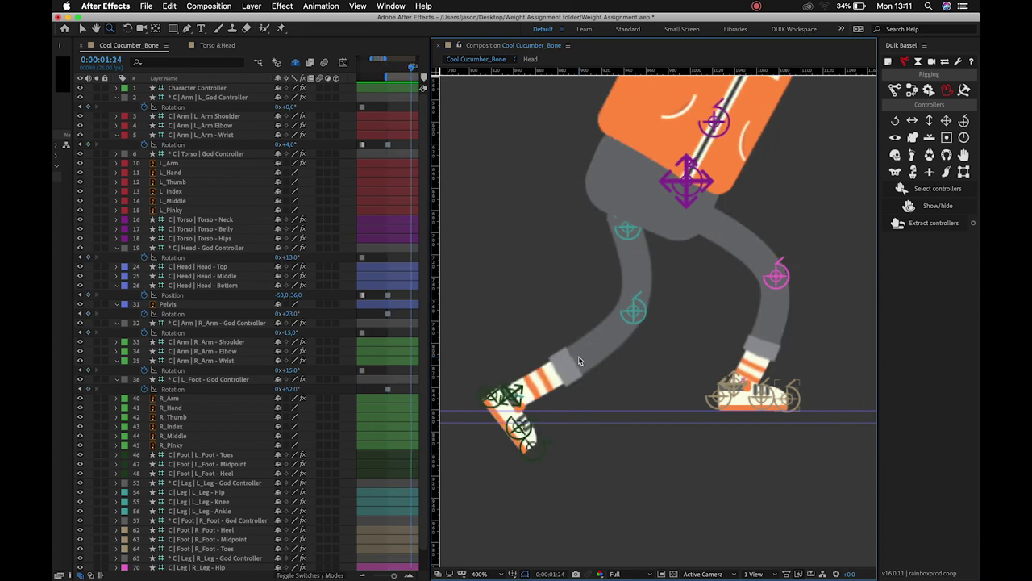
key("Page_Up")
key("space")
scroll(413, 233, "right", 2)
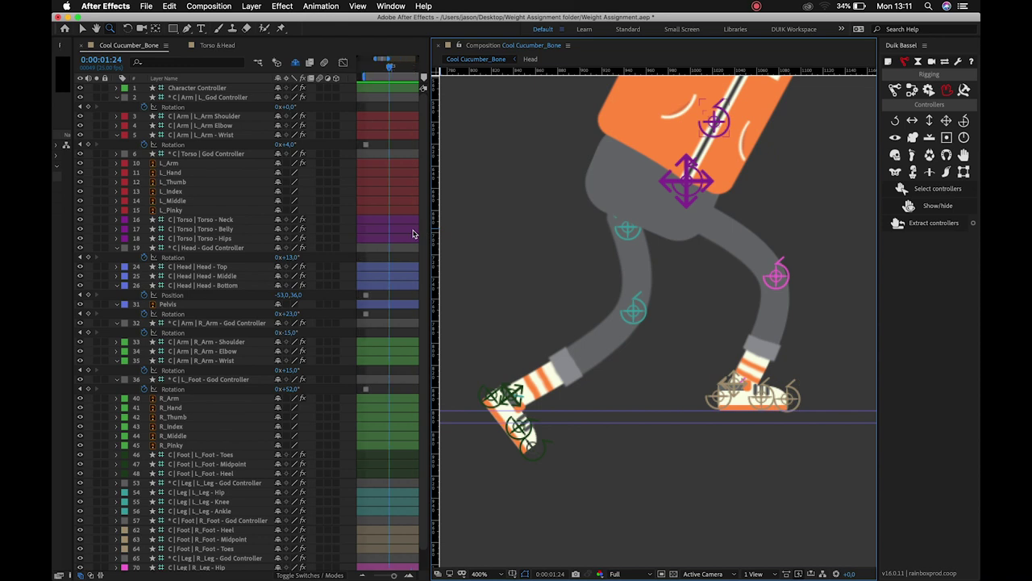
key("shift+Page_Up")
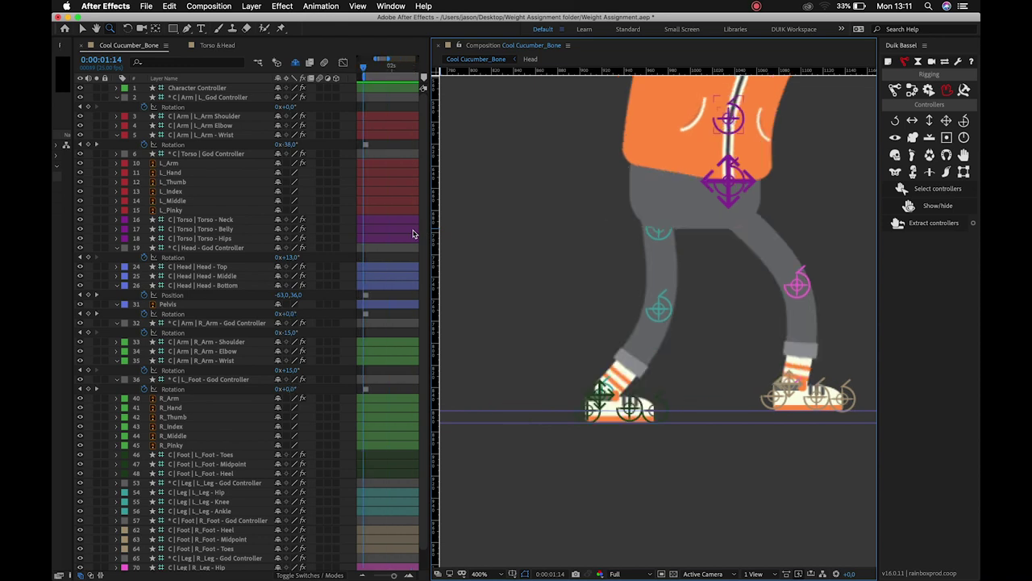
key("End")
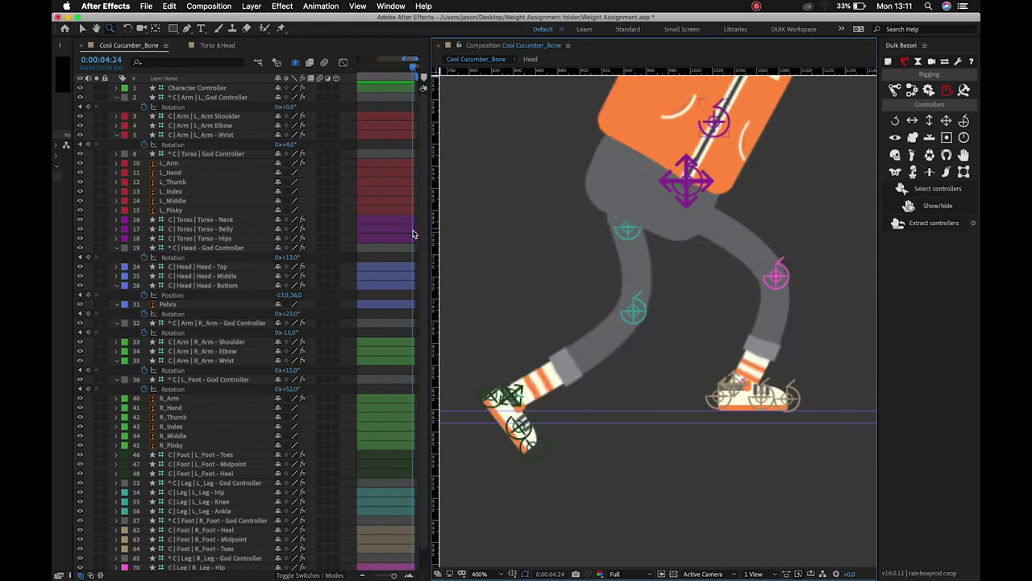
key("j")
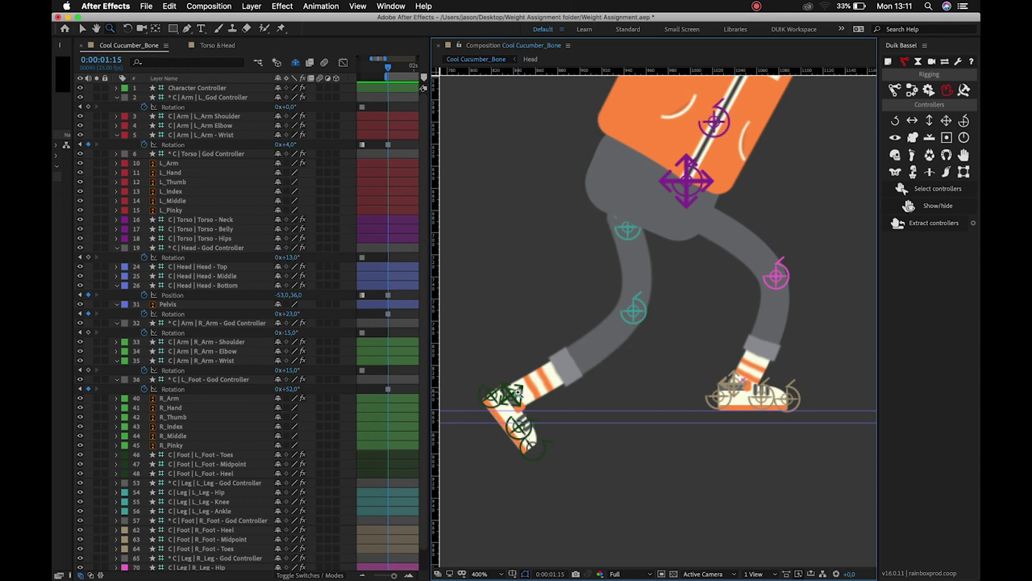
Move the L_Foot Toes controller up and right to bend the toes flat, and shift the L_Foot Heel controller slightly outward
key("v")
left_click_drag(536, 456, 552, 432)
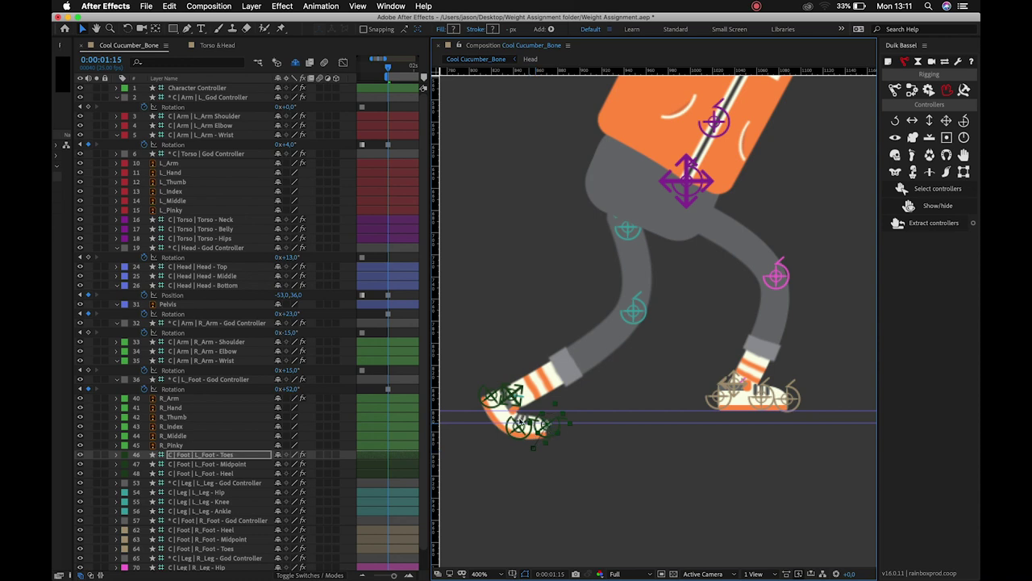
left_click(490, 396)
left_click(479, 352)
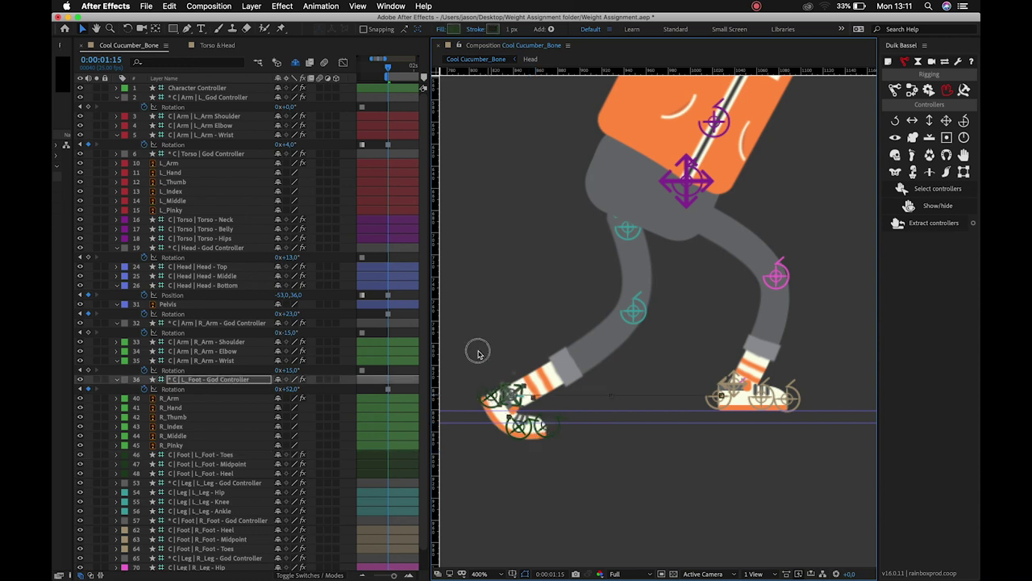
left_click(487, 399)
left_click_drag(487, 397, 487, 397)
key("shift+Left")
key("shift+Up")
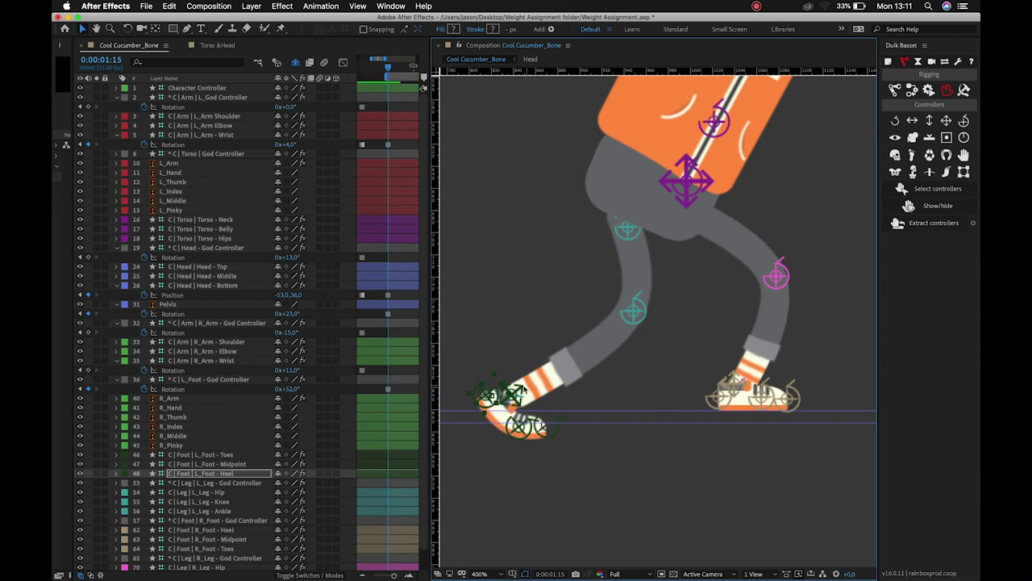
Raise the L_Foot God Controller so the left toes rest on the lower ground guide
left_click(517, 393)
key("shift+Up")
key("shift+Up")
key("shift+Up")
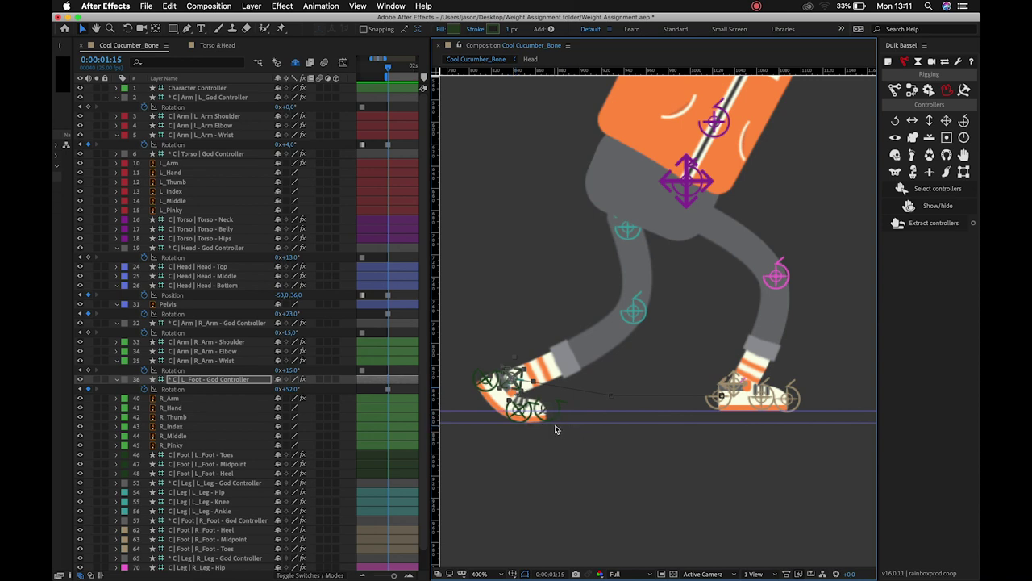
Raise the R_Foot Heel controller so the right heel lifts slightly off the upper ground guide
left_click_drag(684, 448, 550, 484)
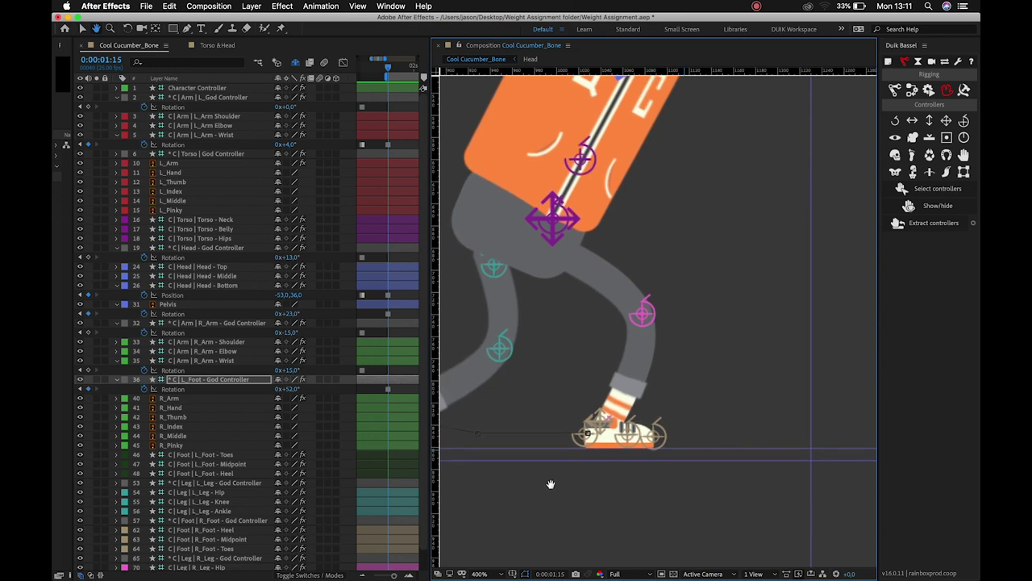
left_click(613, 461)
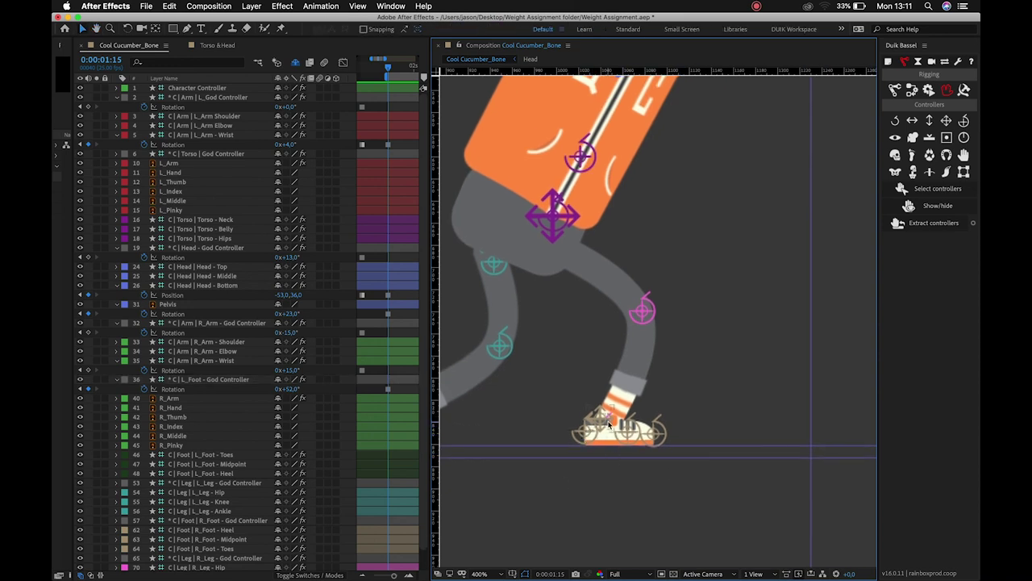
left_click(609, 423)
scroll(629, 426, "up", 1)
scroll(622, 396, "up", 3)
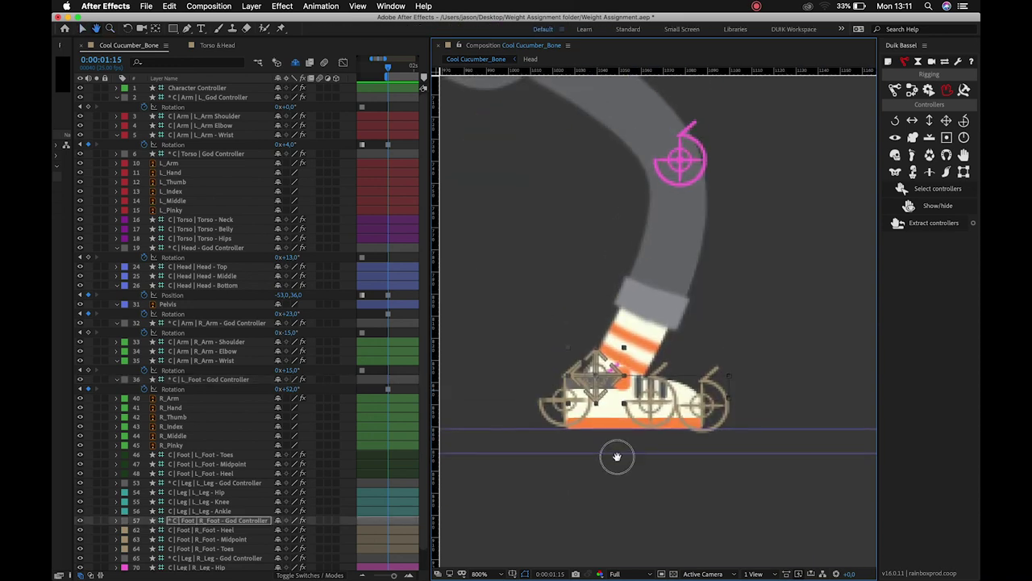
left_click(563, 419)
key("shift+Up")
key("shift+Up")
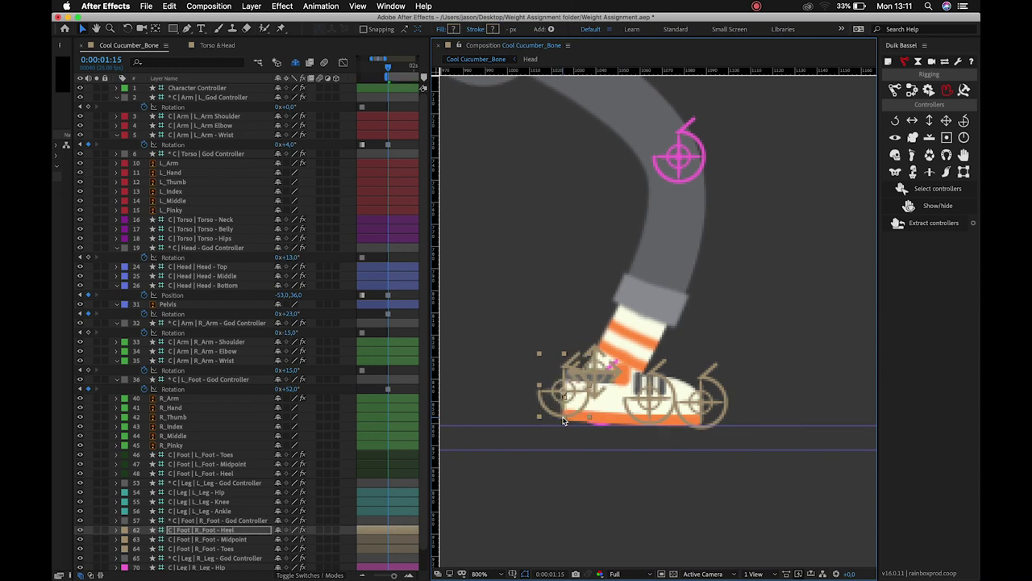
key("shift+Right")
key("Left")
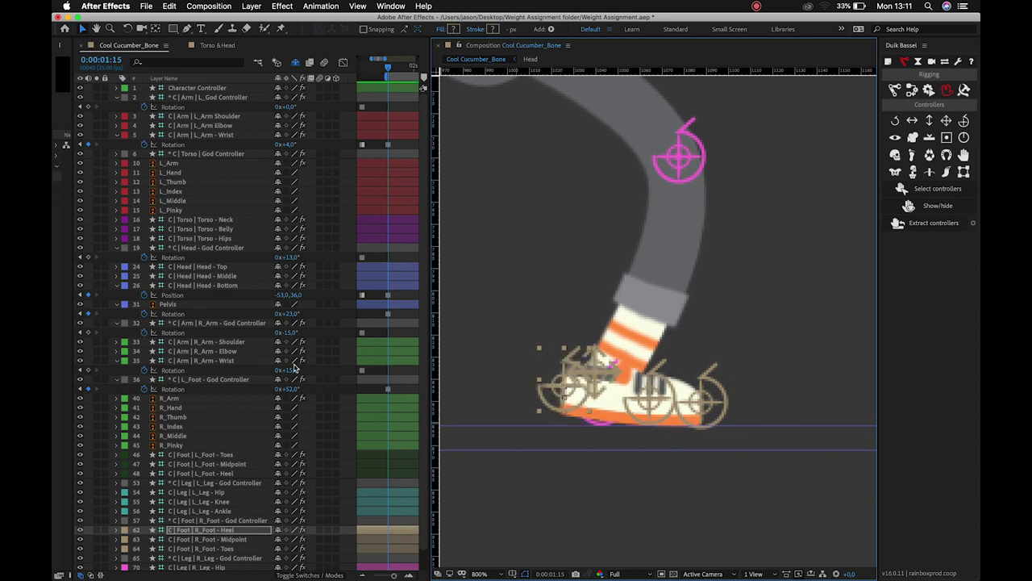
Nudge the R_Leg Ankle controller left and slightly upward to seat the sock in the right shoe
left_click(411, 264)
scroll(164, 400, "down", 2)
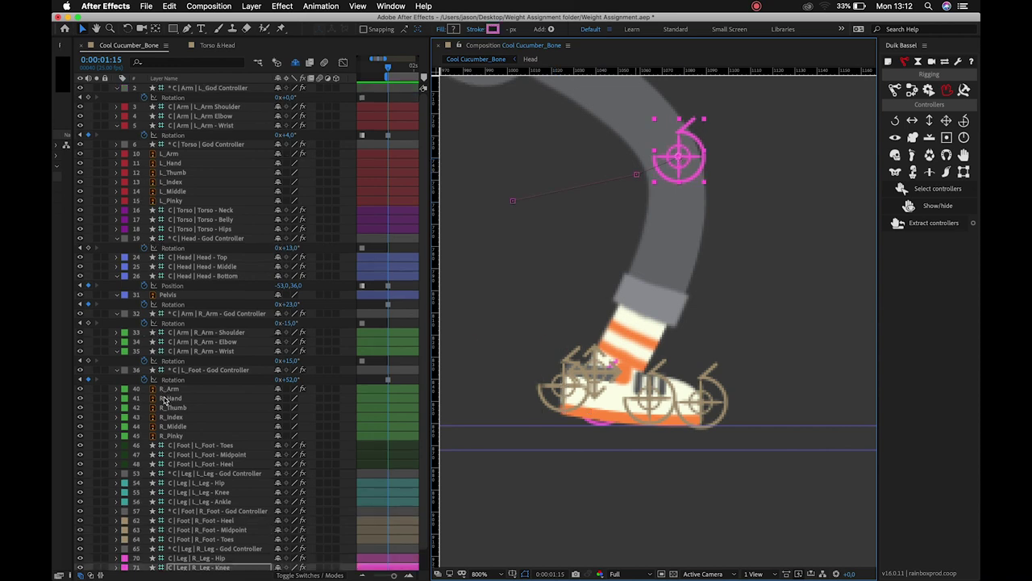
scroll(165, 400, "left", 1)
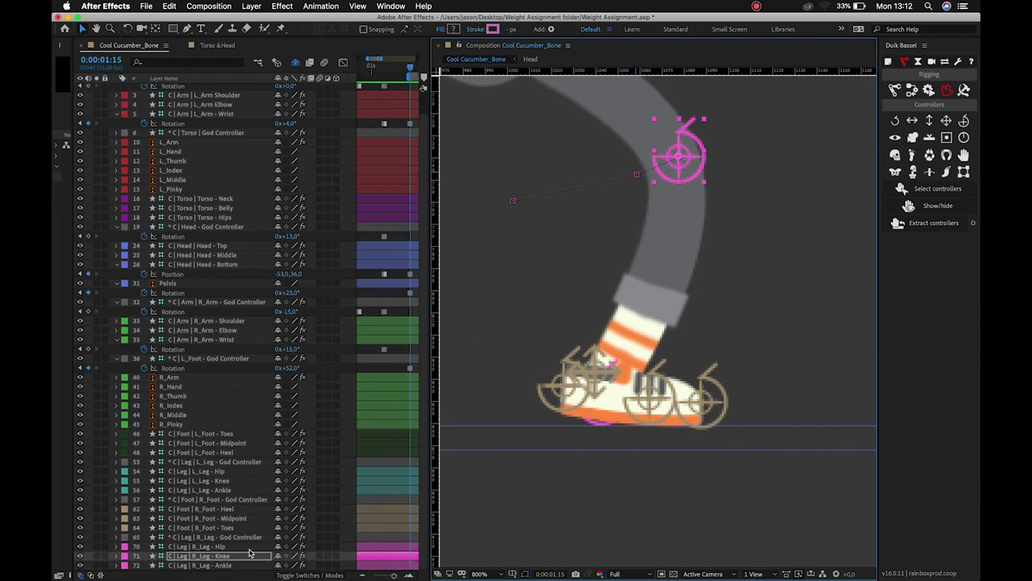
left_click(214, 565)
key("Left")
key("Left")
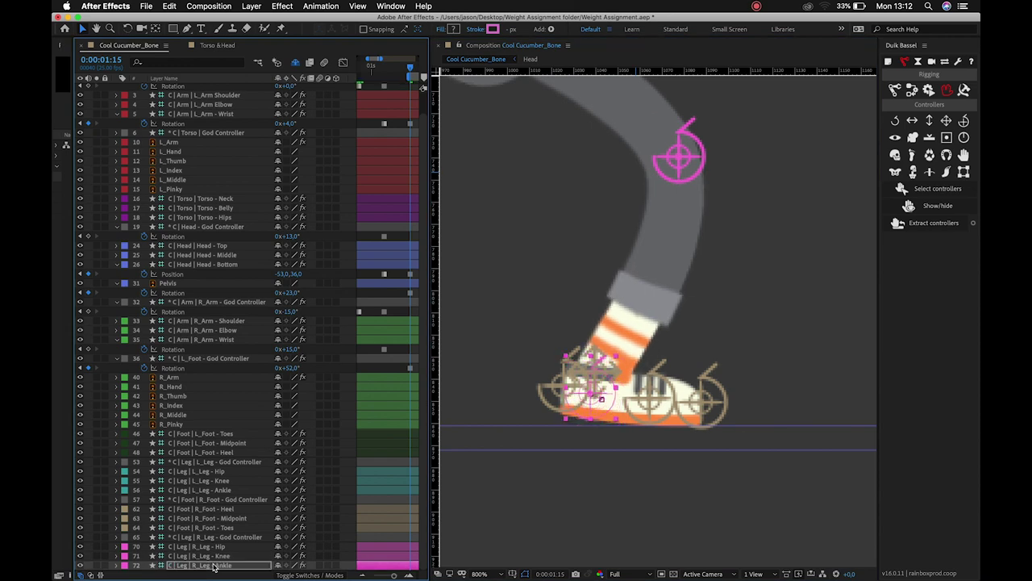
key("shift+Up")
key("shift+Up")
key("shift+Down")
key("shift+Up")
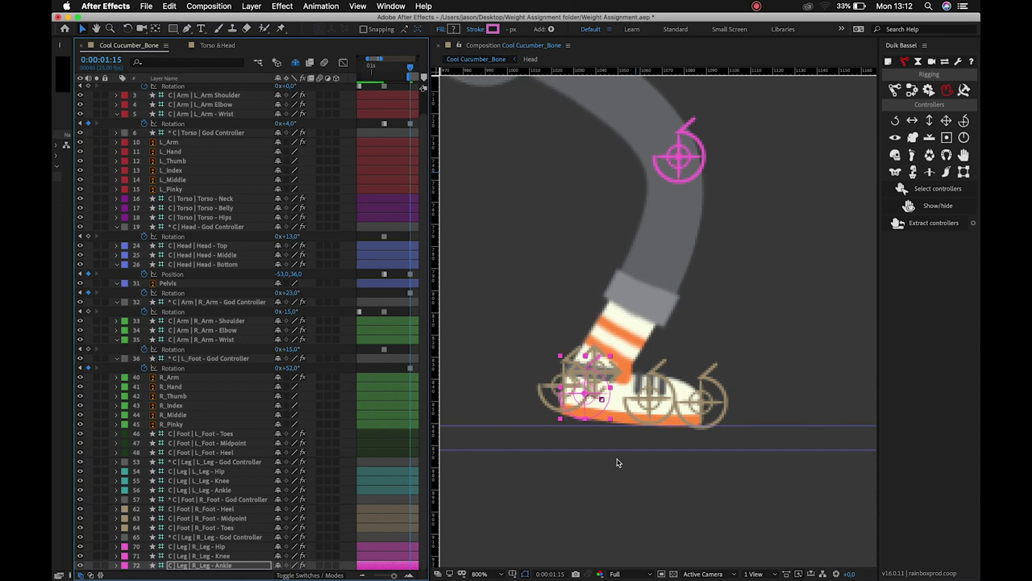
Raise the R_Foot Heel and Toes controllers slightly and nudge the R_Foot Midpoint controller left to shape the right shoe
mouse_move(540, 349)
left_mouse_down()
mouse_move(559, 411)
mouse_move(558, 399)
left_mouse_up()
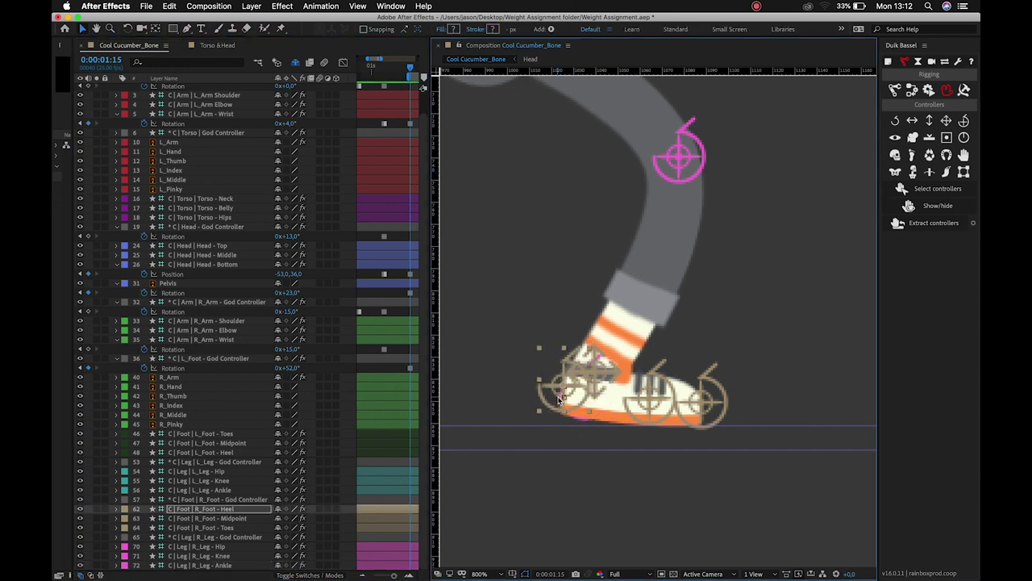
left_click(704, 409)
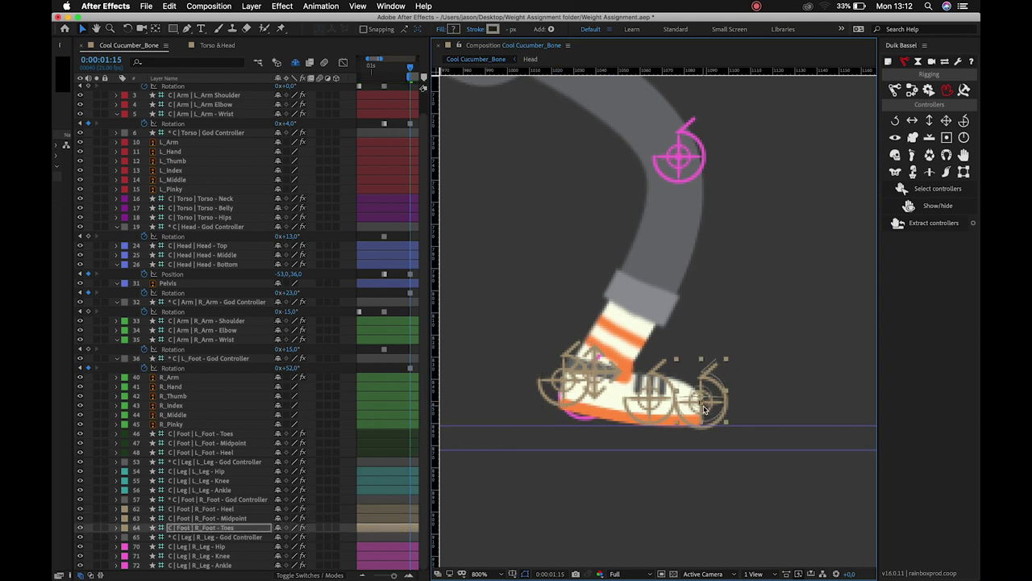
left_click(657, 406)
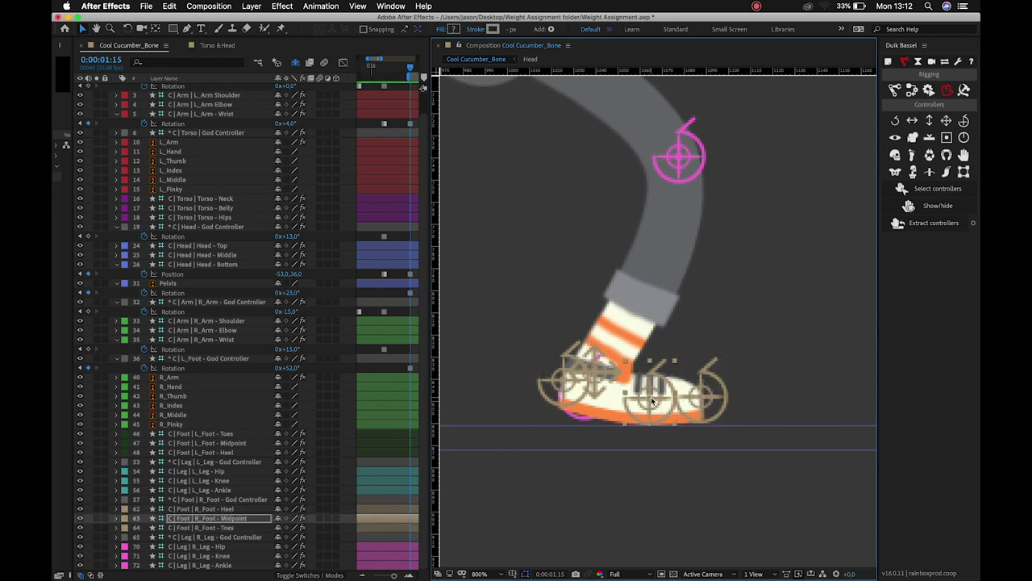
key("Left")
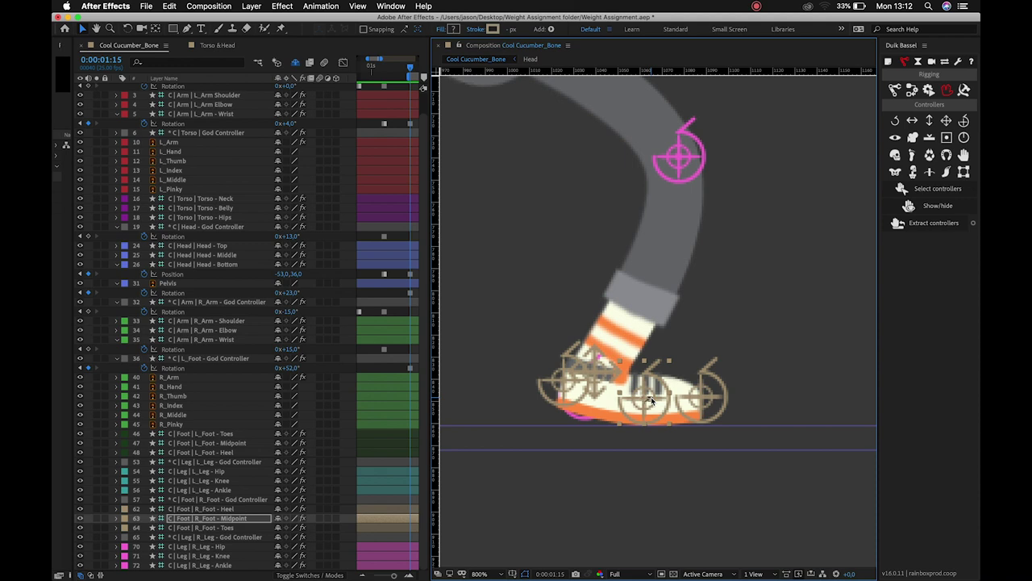
Hide the Duik controllers and review the character's full pushing pose
left_click(774, 272)
key("space")
scroll(642, 263, "down", 2)
left_click_drag(643, 263, 643, 321)
key("v")
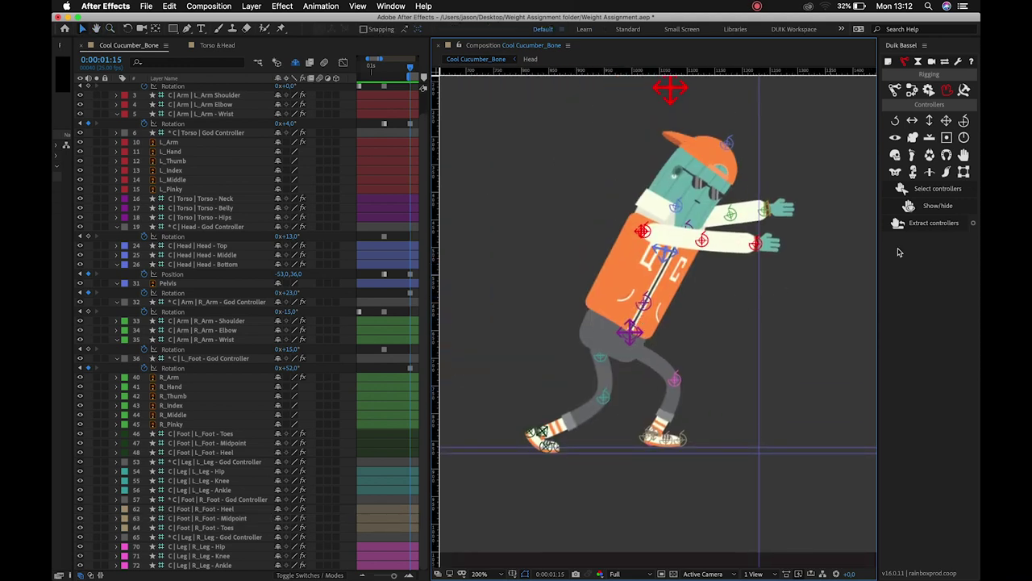
left_click(911, 206)
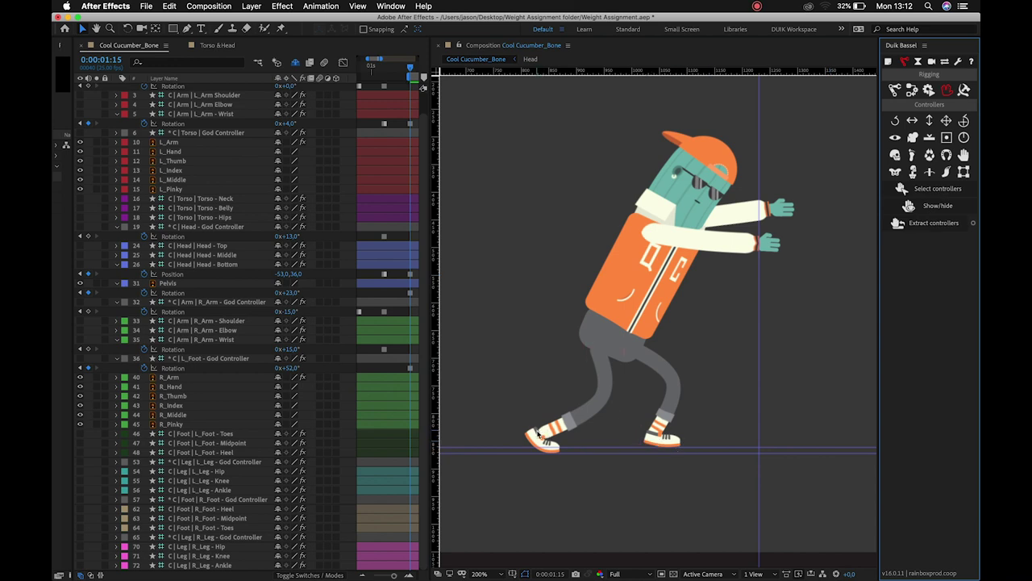
Show the controllers again and shift the L_Leg Knee controller slightly to the right
scroll(552, 431, "up", 2)
scroll(638, 415, "up", 2)
left_click(933, 208)
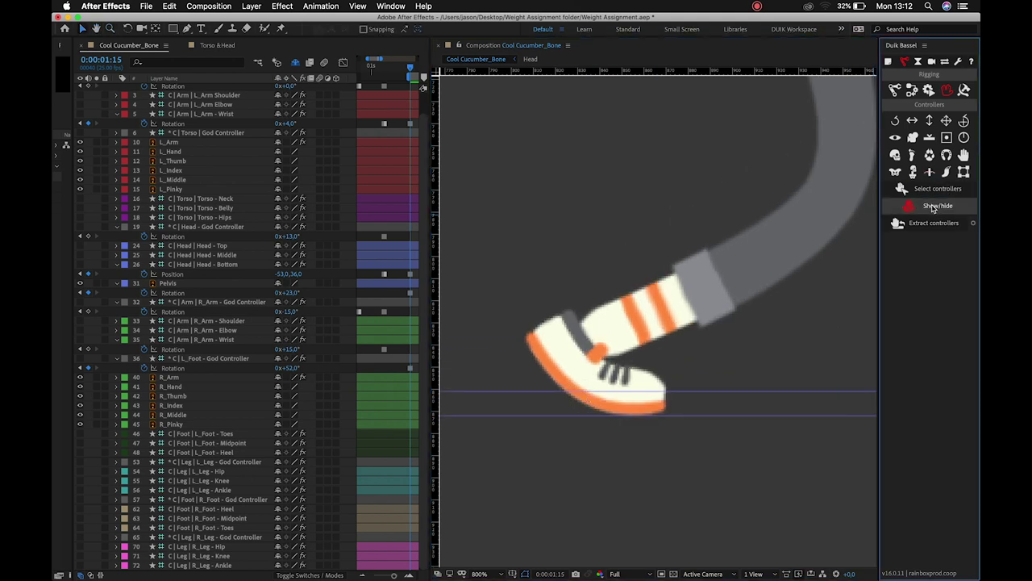
left_click(630, 333)
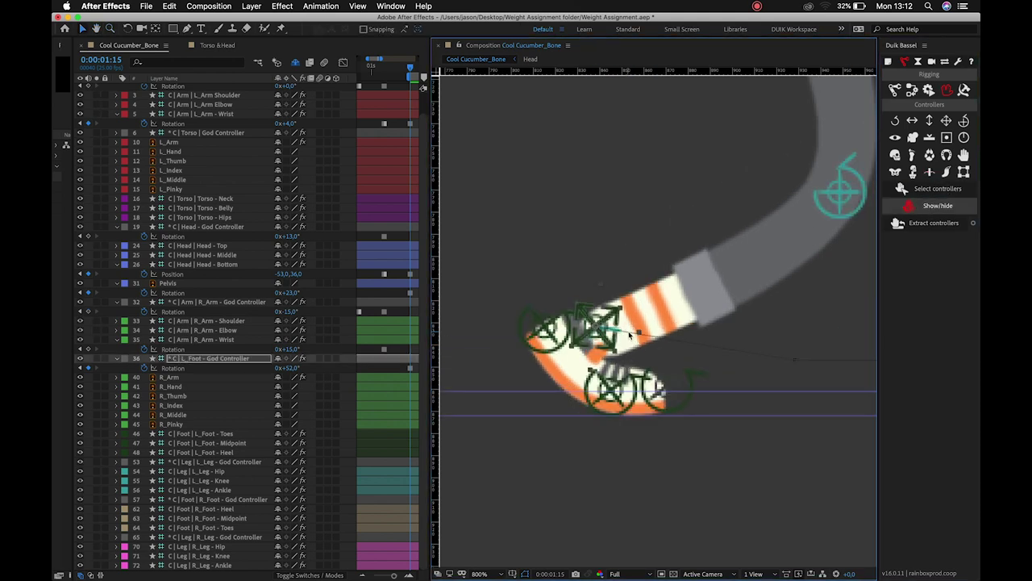
left_click(841, 192)
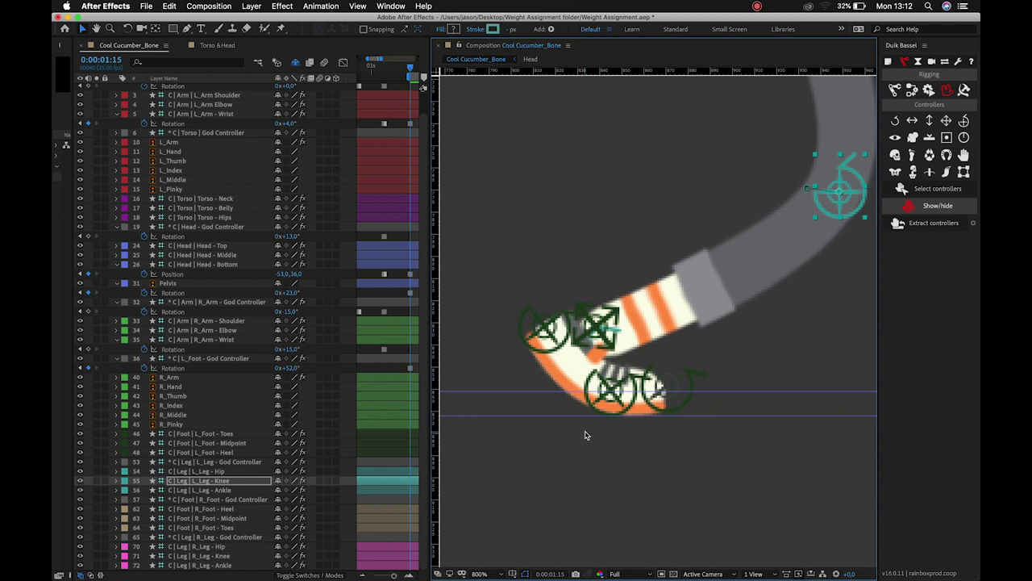
key("shift+Left")
key("shift+Left")
key("shift+Left")
key("shift+Left")
key("shift+Right")
key("shift+Right")
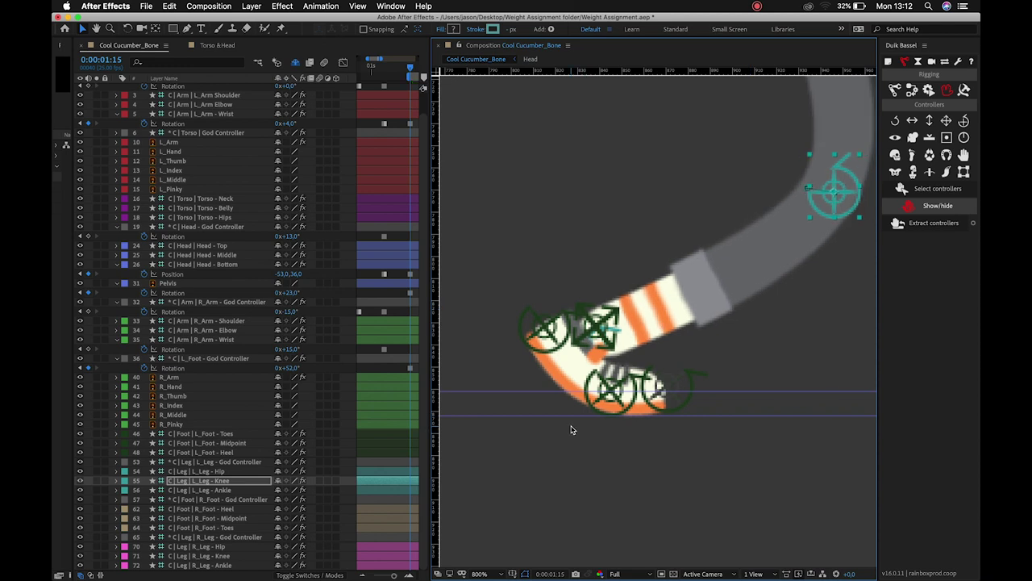
key("shift+Right")
key("shift+Right")
key("shift+Right")
key("shift+Right")
Nudge the L_Leg Ankle controller left to seat the sock deeper in the left shoe
left_click(233, 492)
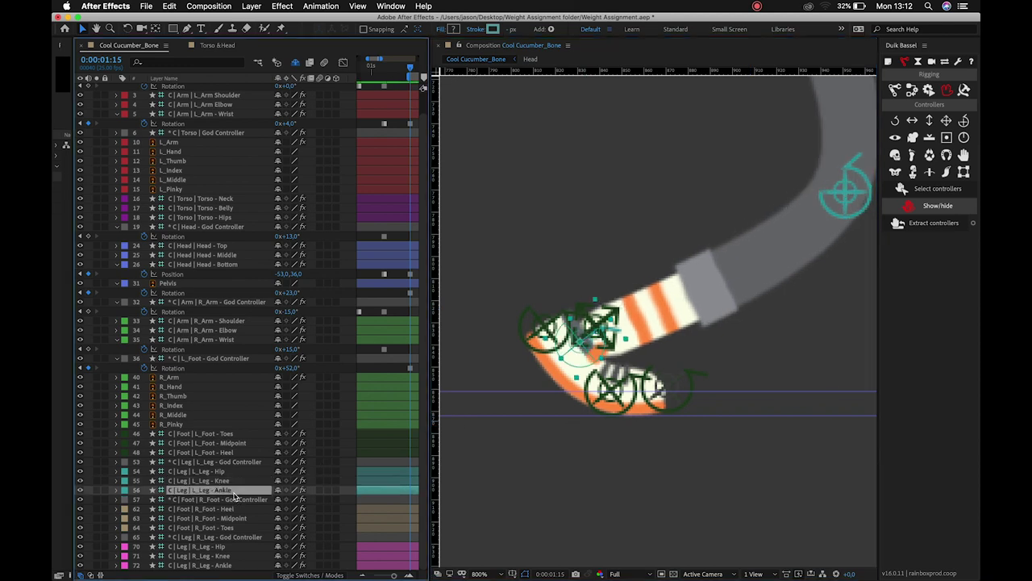
key("Left")
key("Left")
key("Left")
key("Left")
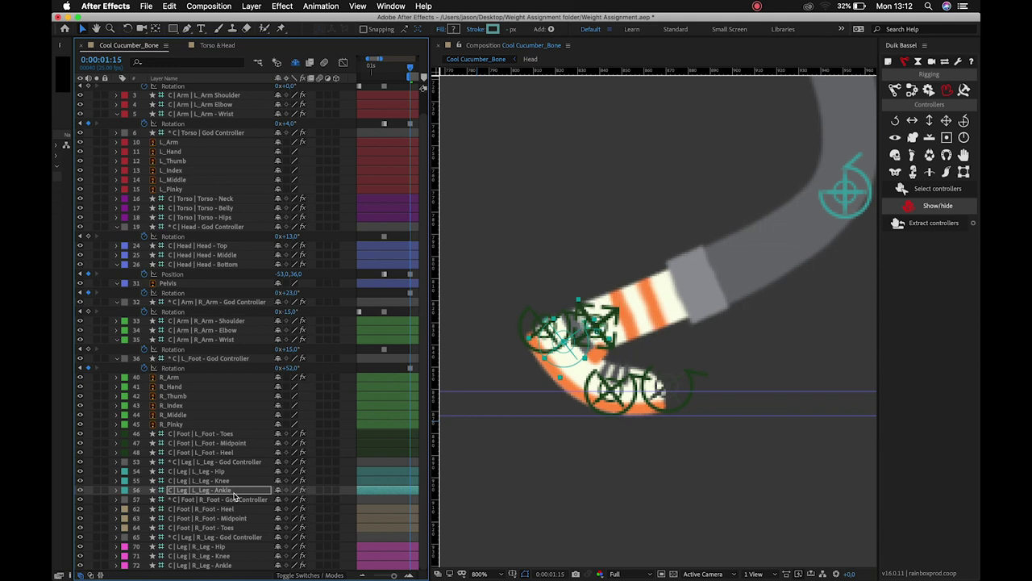
key("F2")
left_click(664, 154)
Hide the controllers and examine the whole figure, especially the legs and hips, against the guides
left_click(934, 211)
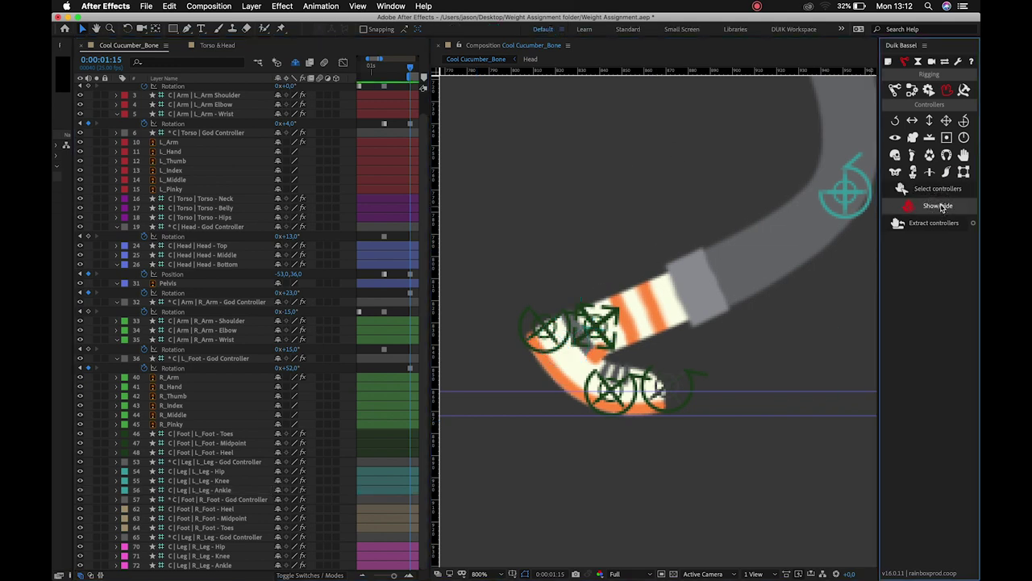
left_click(675, 226)
key("comma")
key("comma")
key("comma")
left_click_drag(620, 344, 608, 344)
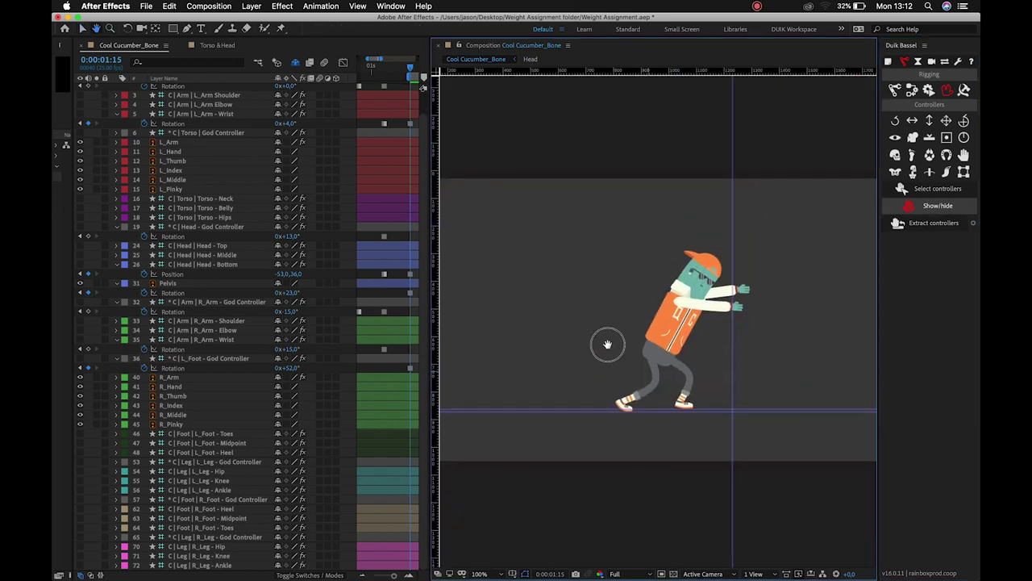
scroll(608, 345, "up", 2)
scroll(675, 350, "up", 3)
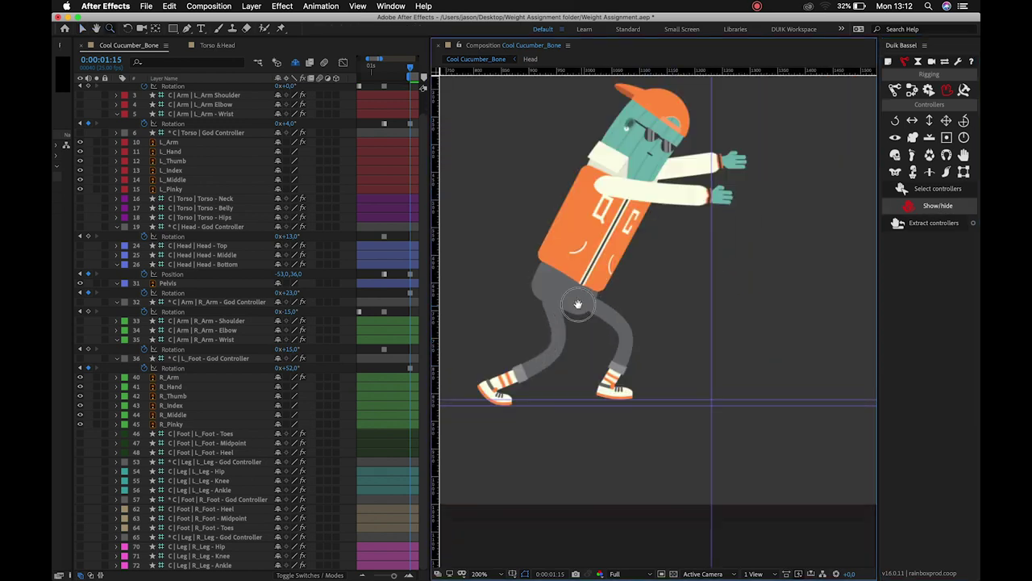
left_click_drag(578, 304, 595, 341)
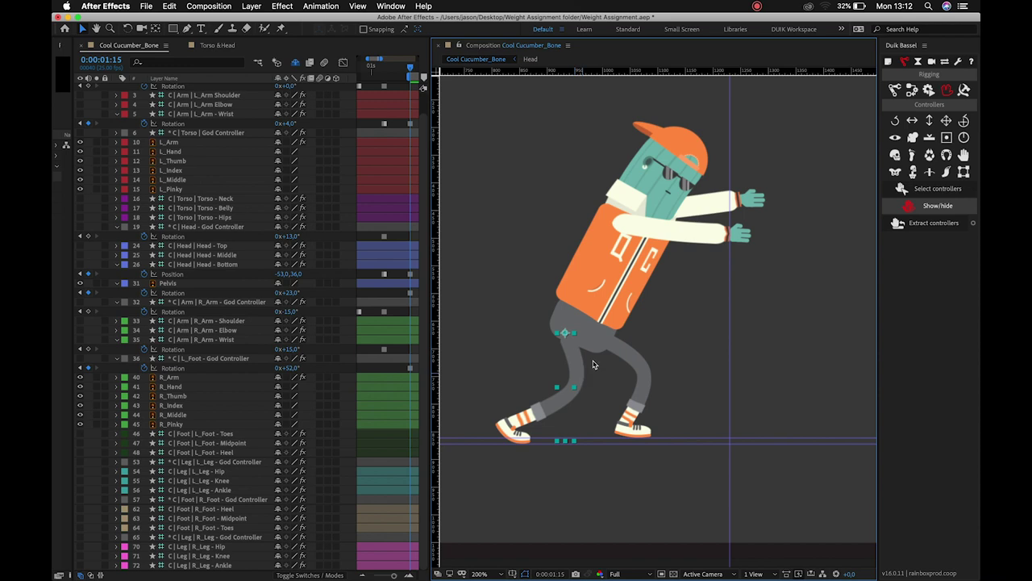
Show the controllers and nudge the L_Leg Hip controller slightly up and to the left
left_click(923, 205)
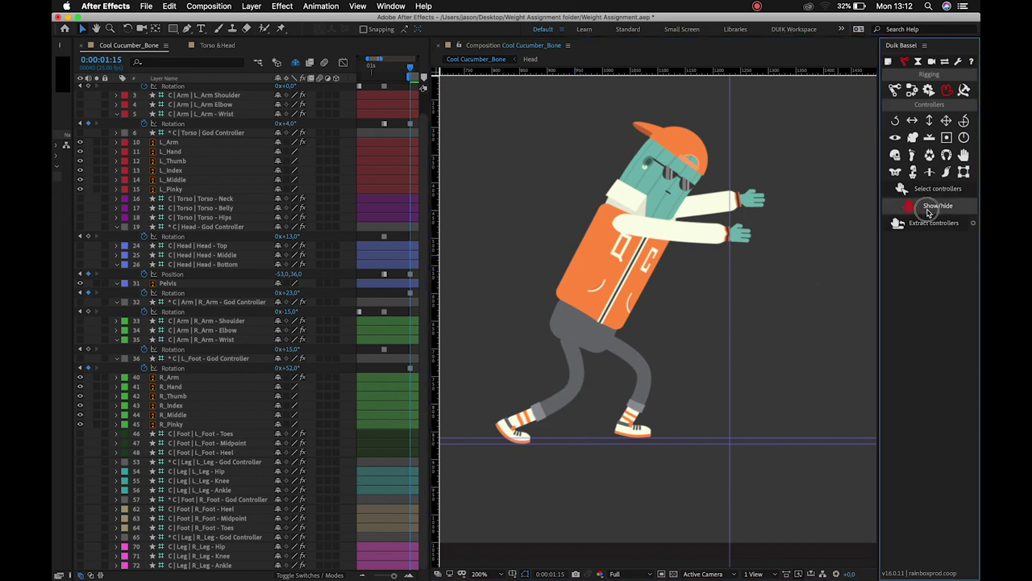
left_click(571, 350)
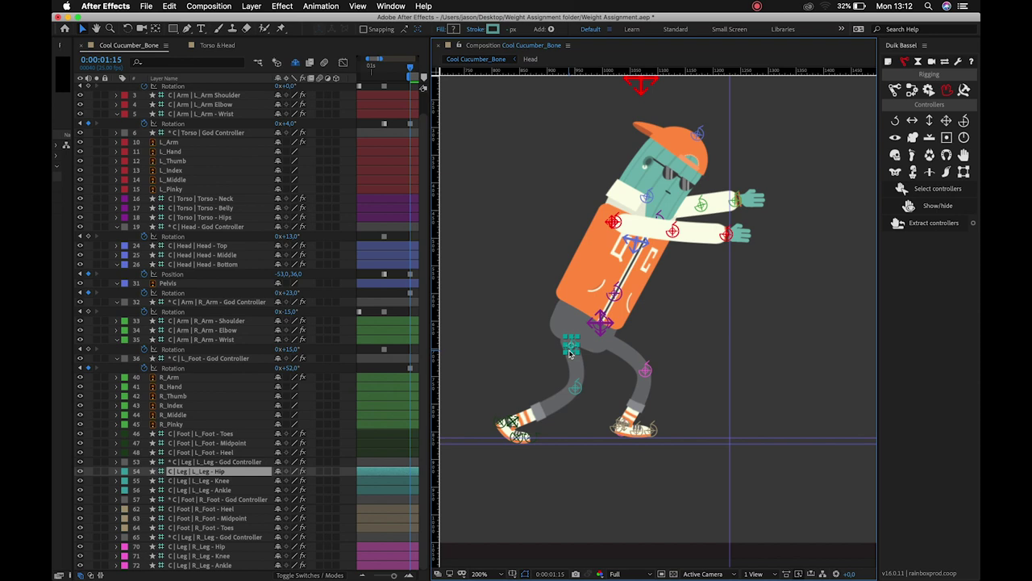
key("Return")
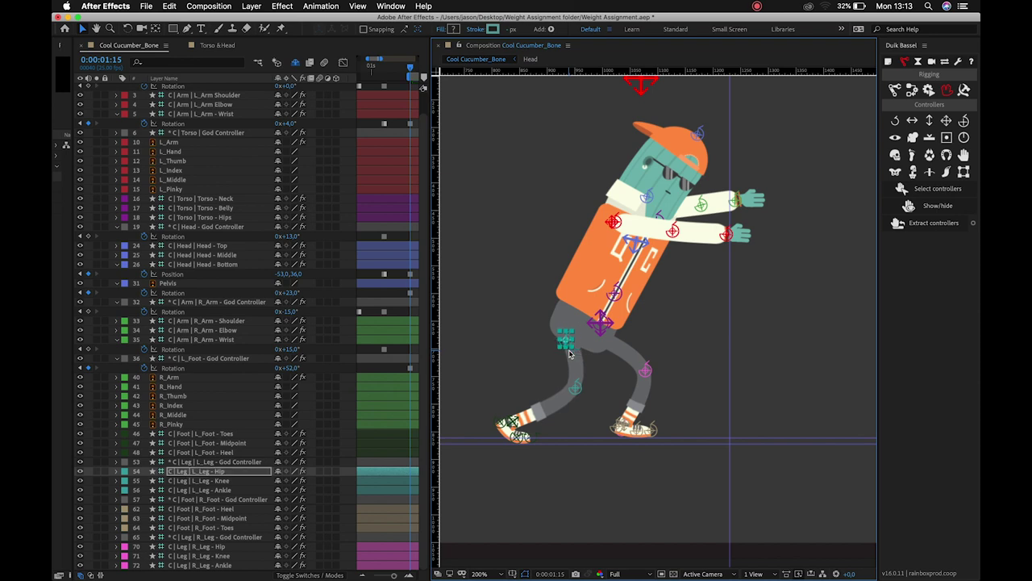
key("shift+Left")
left_click(765, 326)
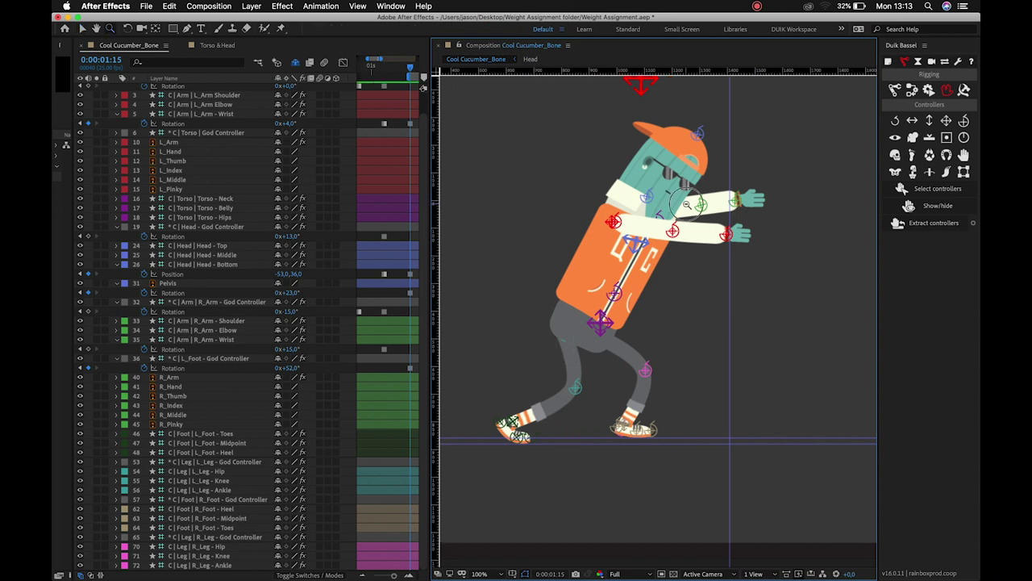
Move the current time to 0:00:02:00 and frame the character for the next pose
scroll(630, 436, "down", 1)
left_click_drag(629, 384, 626, 393)
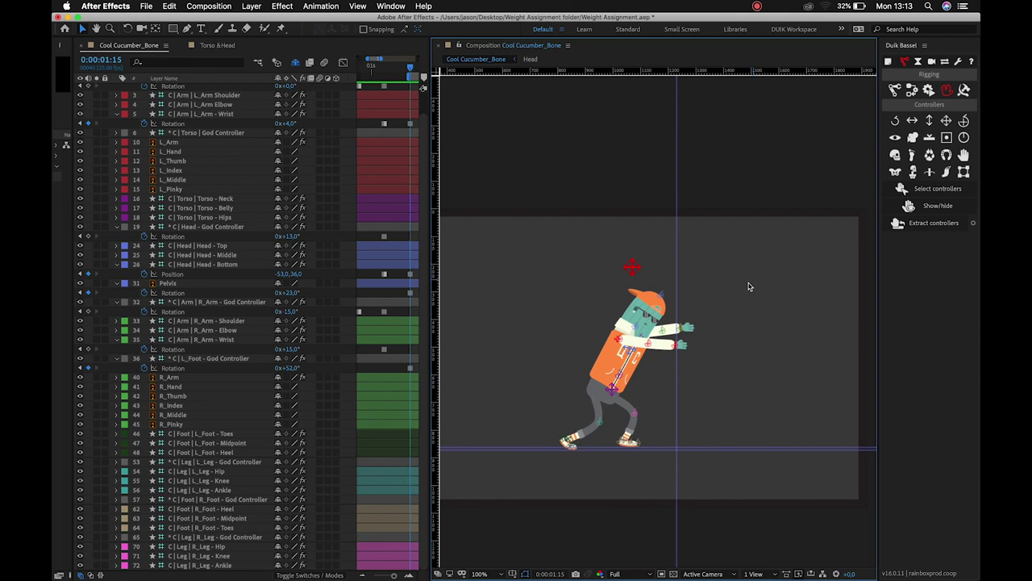
key("shift+Page_Down")
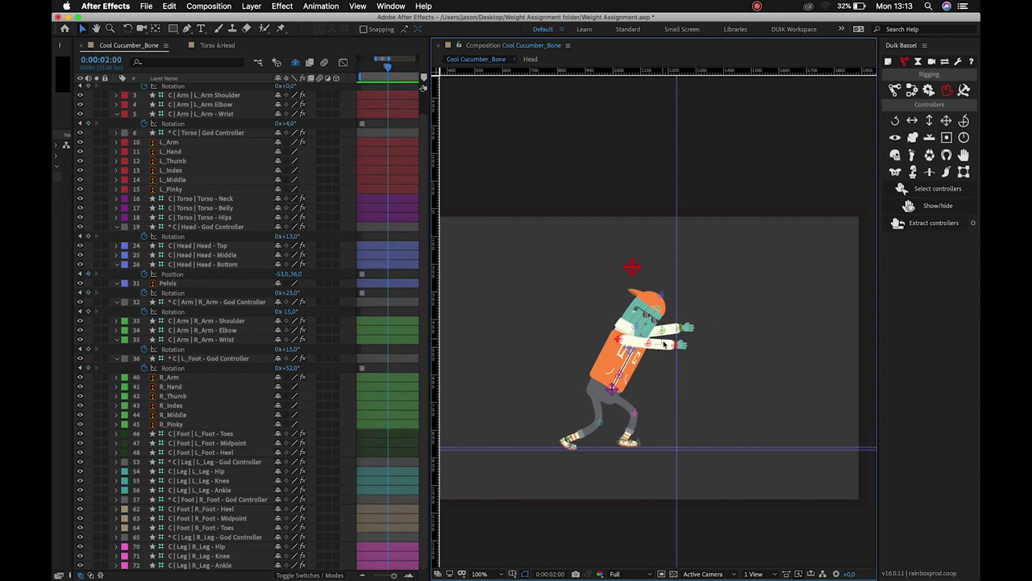
left_click(701, 401)
left_click_drag(506, 300, 609, 365)
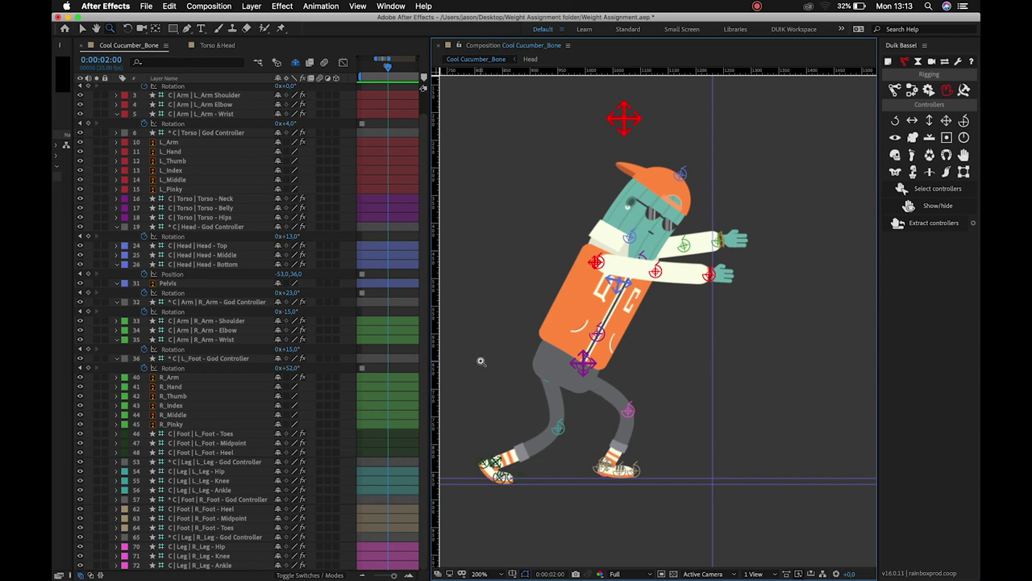
Shift the Torso God Controller to the right, toward the vertical guide, to push the body weight forward
key("v")
left_click(580, 363)
key("z")
left_click(697, 373)
key("space")
left_click_drag(525, 367, 677, 451)
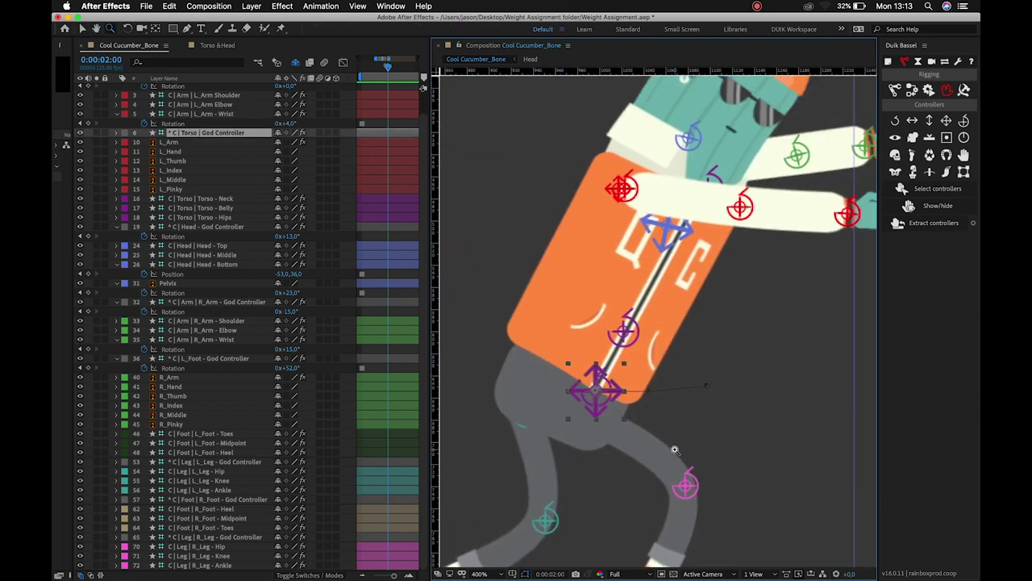
left_click(677, 421, "alt")
key("space")
left_click_drag(632, 334, 630, 367)
key("v")
key("shift+Right")
key("shift+Right")
key("shift+Right")
key("shift+Right")
key("shift+Right")
key("shift+Right")
key("shift+Right")
key("shift+Right")
key("shift+Right")
key("shift+Right")
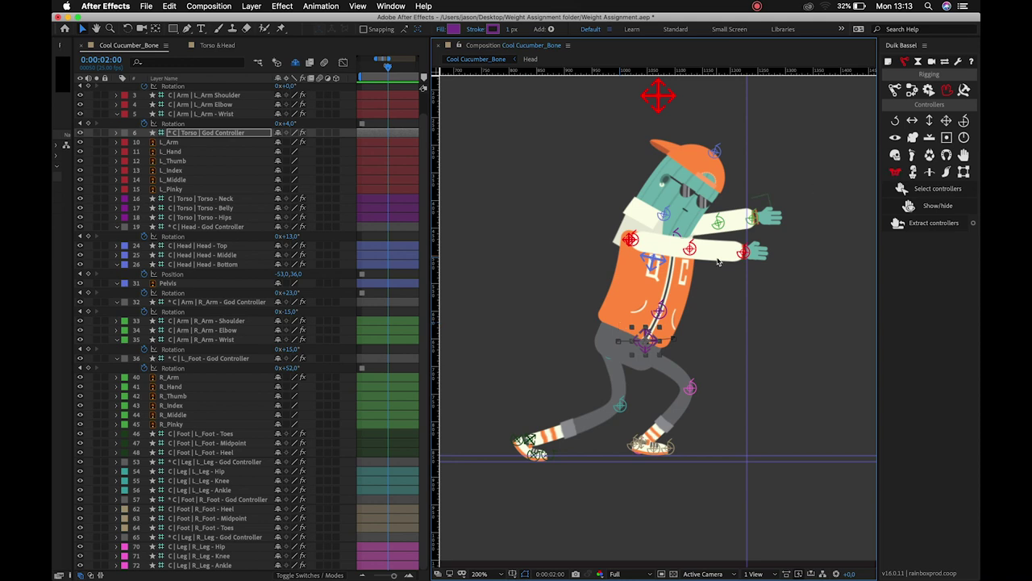
Rotate the Head God Controller to -14° so the head tilts back
mouse_move(656, 263)
left_mouse_down()
mouse_move(666, 263)
mouse_move(655, 263)
left_mouse_up()
key("r")
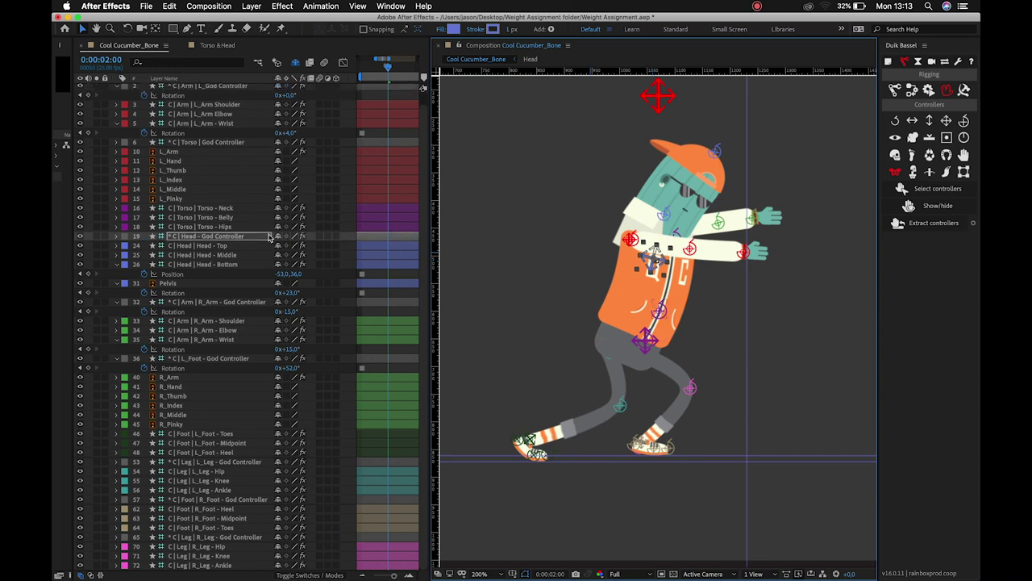
key("r")
mouse_move(293, 247)
left_mouse_down()
mouse_move(278, 242)
mouse_move(280, 250)
left_mouse_up()
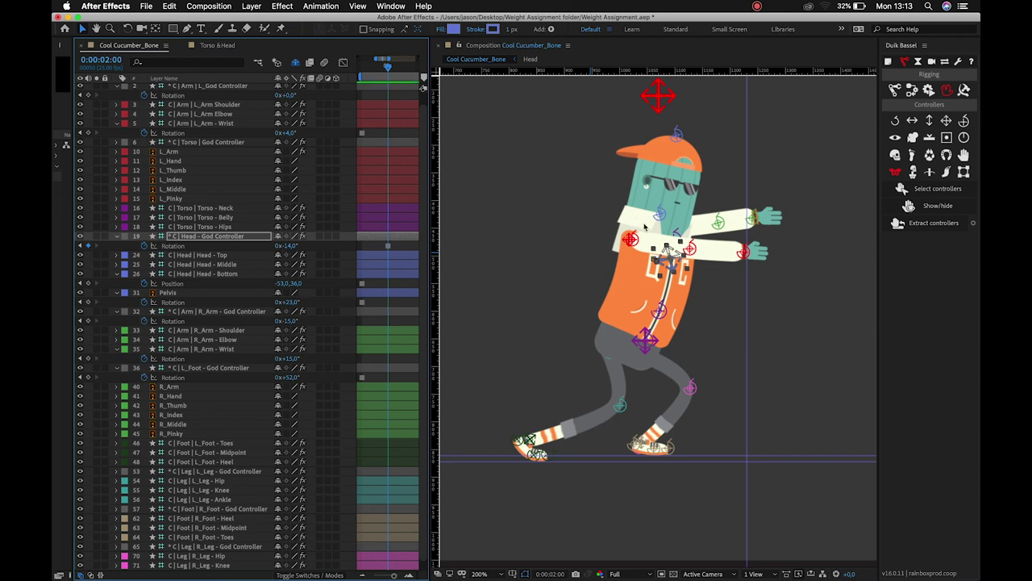
Shift the Head - Bottom controller to the right, to position -13, 36
left_click(660, 214)
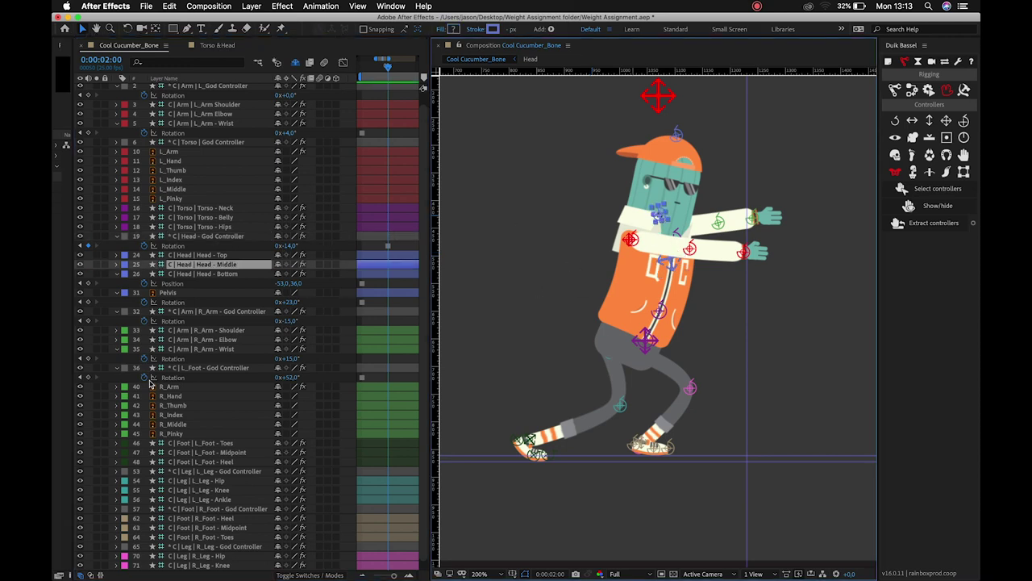
left_click(216, 274)
key("shift+Right")
key("shift+Right")
key("shift+Right")
key("shift+Right")
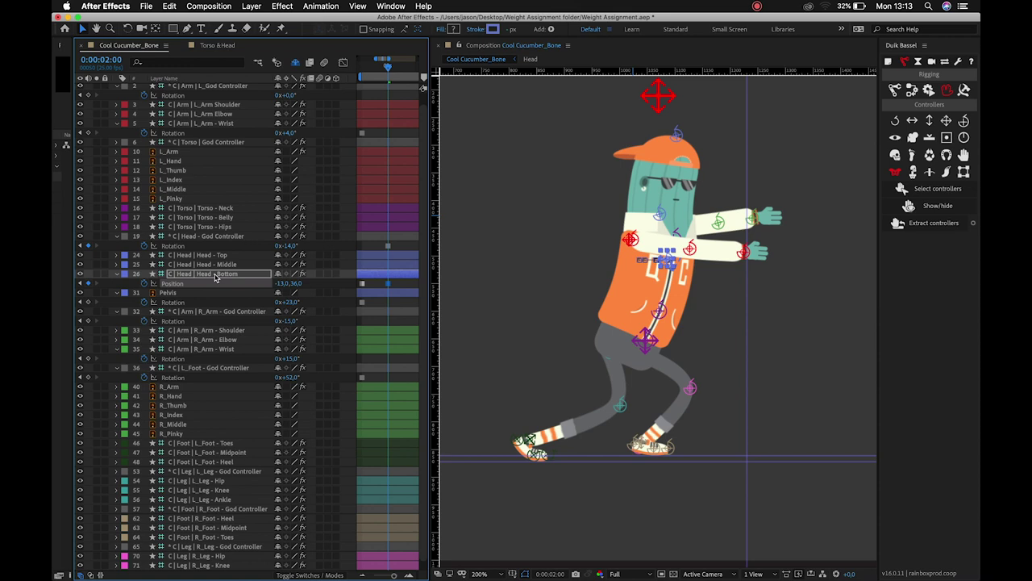
Pull the Head - Top controller to the left to bend the head back, and nudge the Head God Controller slightly left
left_click(677, 141)
key("shift+Left")
key("shift+Left")
key("shift+Left")
key("shift+Left")
key("shift+Left")
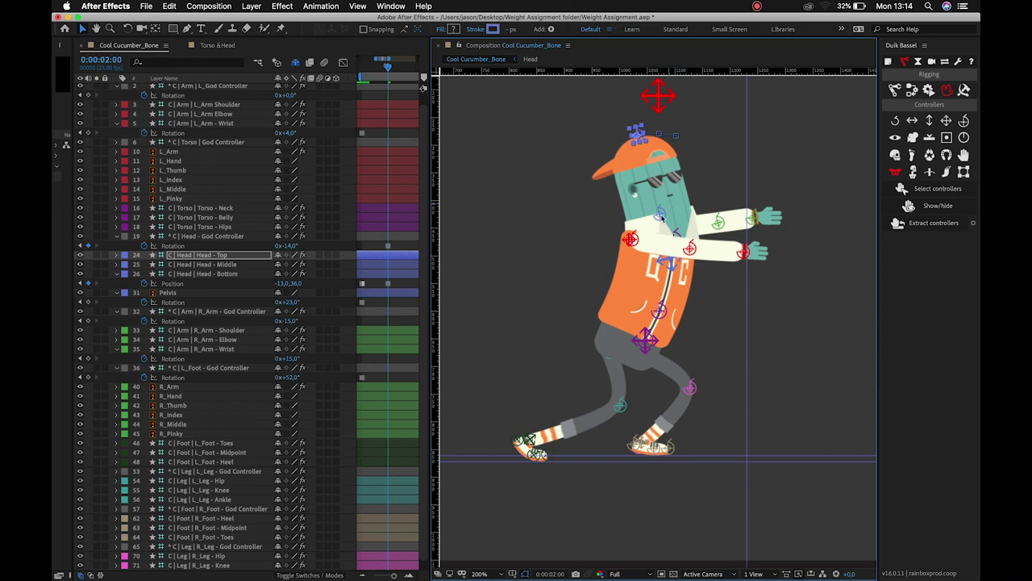
left_click(669, 270)
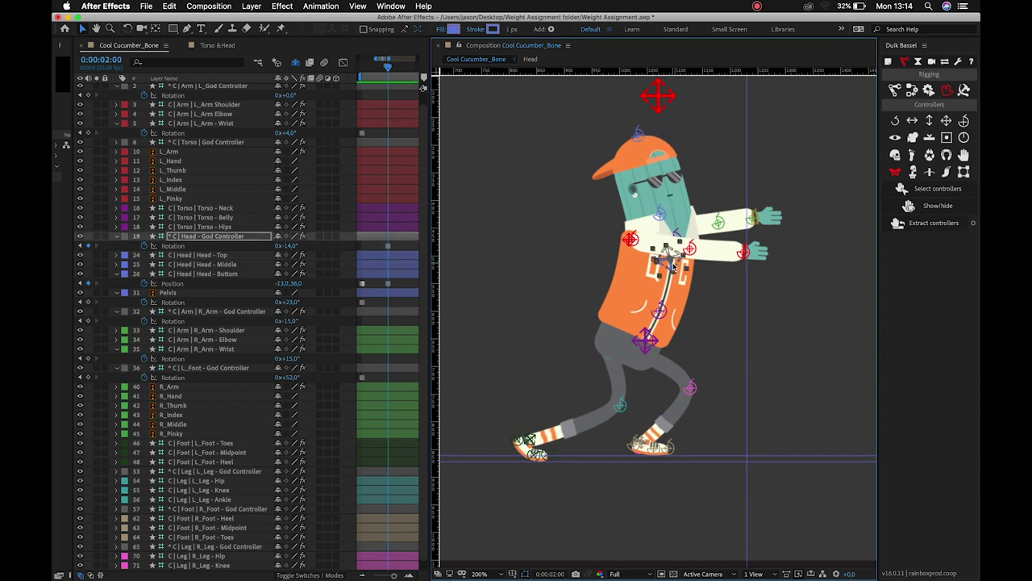
key("KP_Subtract")
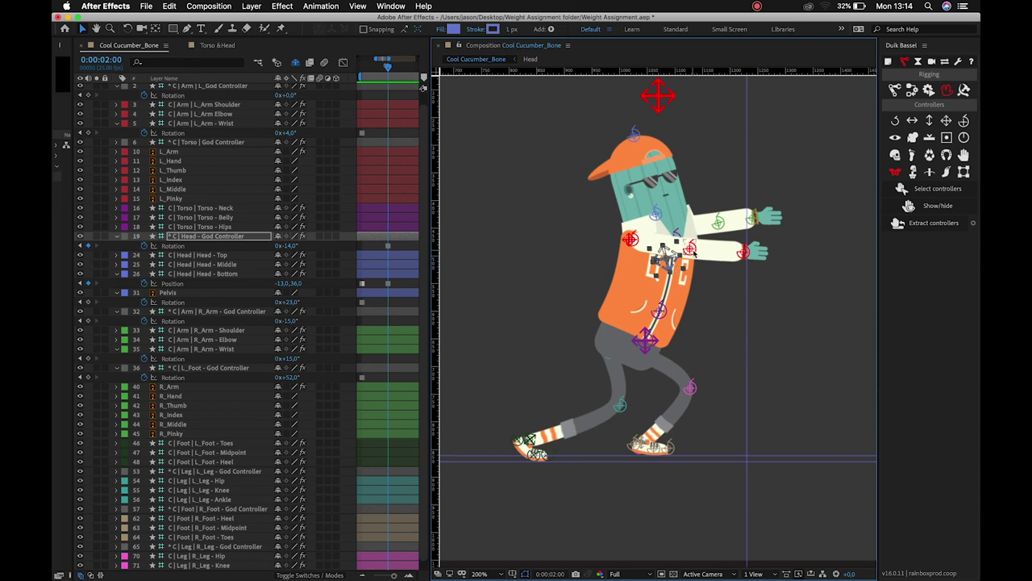
Lower the L_Arm Elbow and R_Arm Elbow controllers so both arms bend slightly downward
left_click(691, 250)
mouse_move(691, 250)
left_mouse_down()
mouse_move(690, 278)
mouse_move(691, 269)
left_mouse_up()
left_click_drag(717, 222, 716, 233)
Bend both hands upward by rotating the R_Arm Wrist controller to -20° and the L_Arm Wrist controller to -31°
left_click(753, 219)
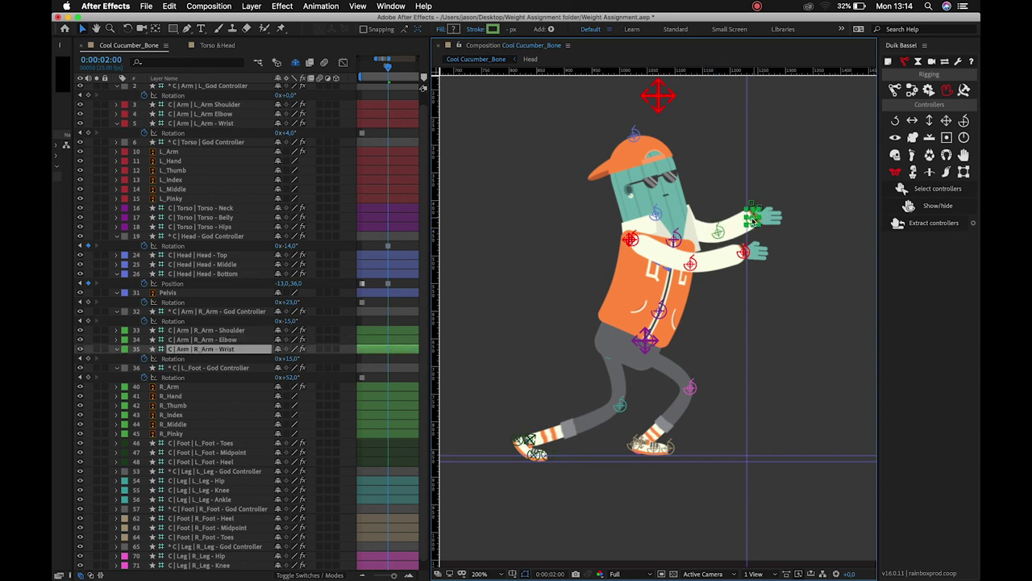
left_click_drag(286, 358, 272, 359)
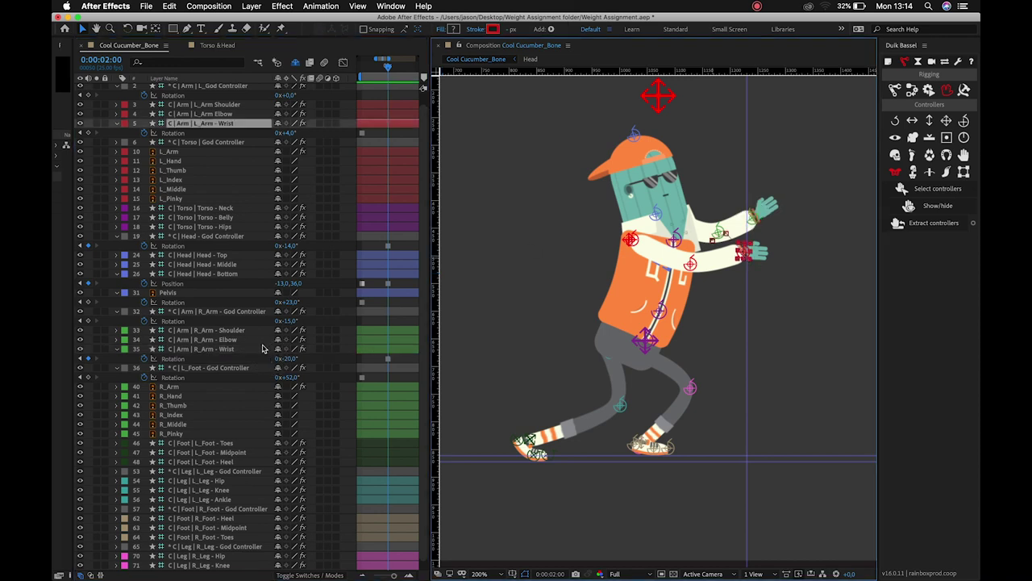
mouse_move(286, 134)
left_mouse_down()
mouse_move(253, 138)
mouse_move(271, 140)
left_mouse_up()
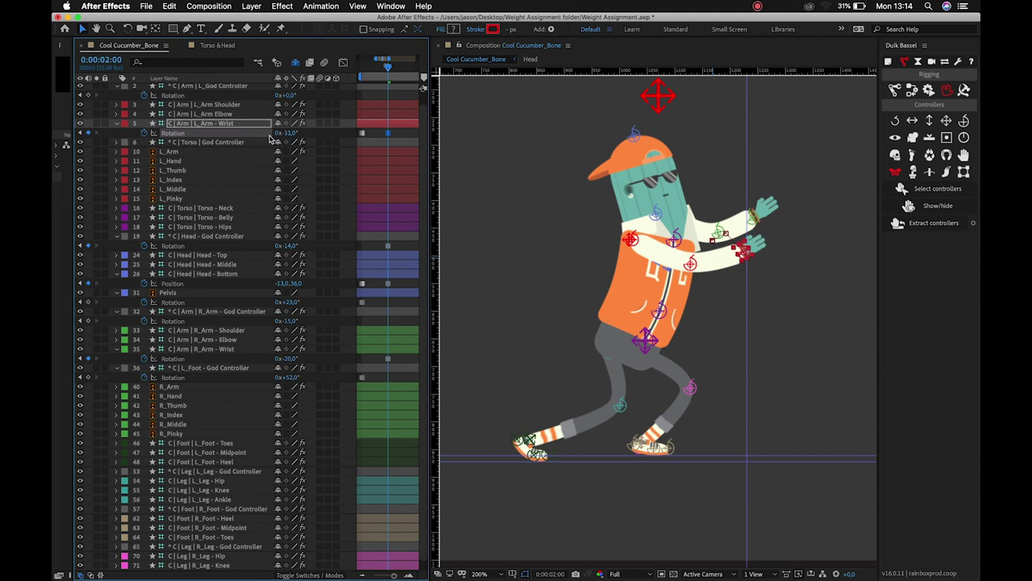
Move the Head - Bottom controller back left to position -33, 36 and deselect it
left_click(656, 213)
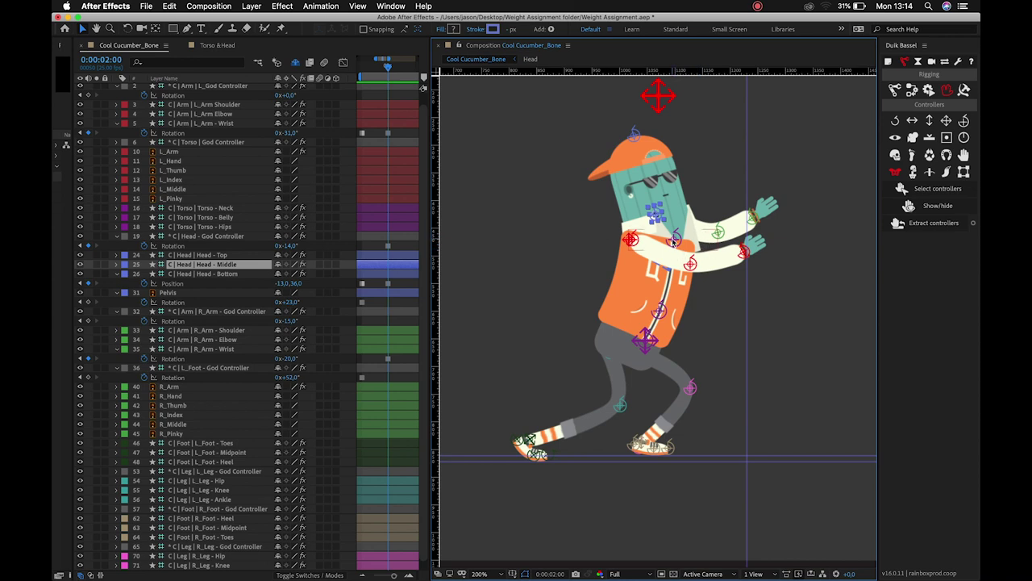
left_click(232, 274)
key("shift+Left")
key("shift+Left")
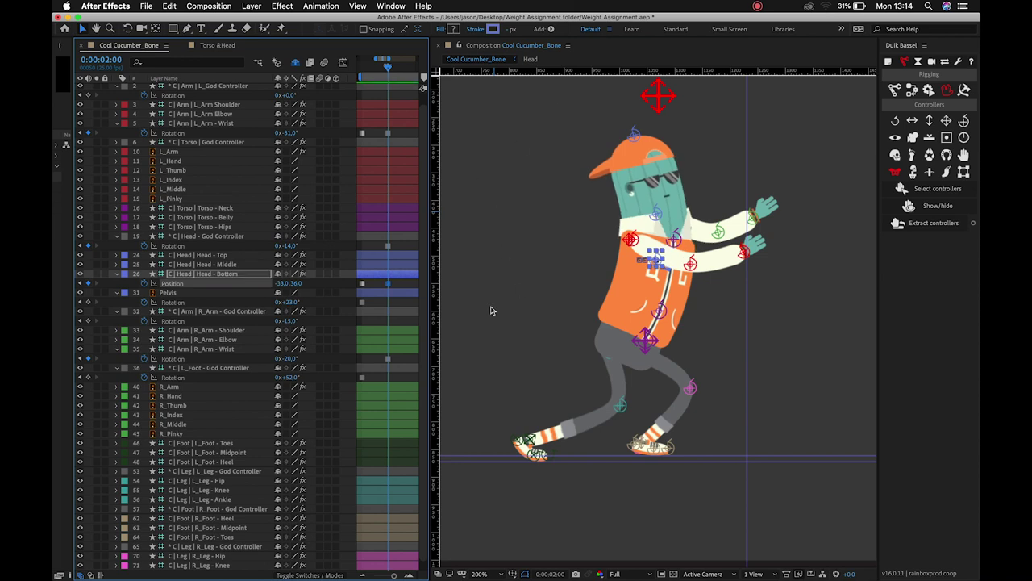
left_click(546, 362)
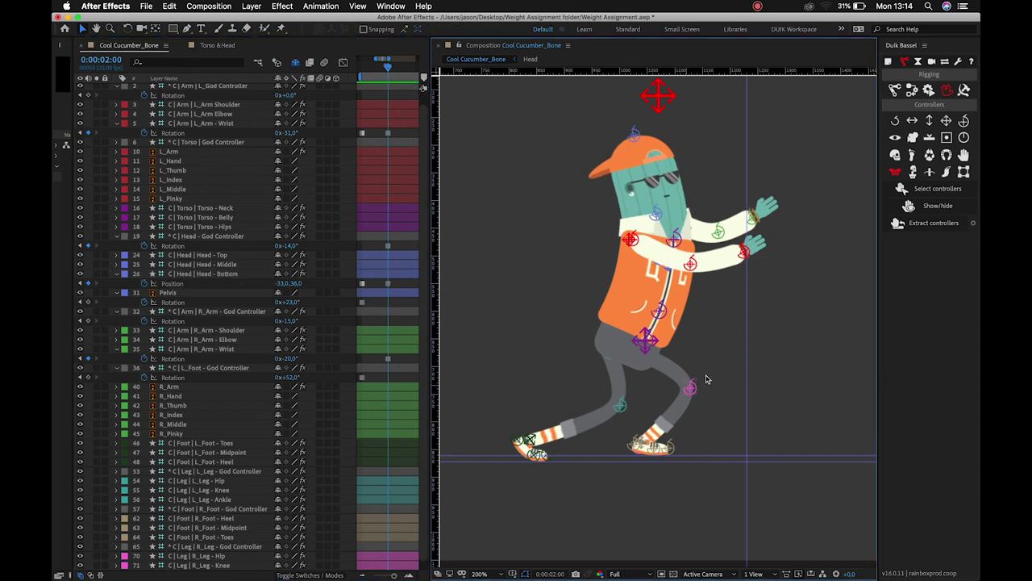
Move the R_Leg and R_Foot God Controllers together to the far left, behind the other foot, clear of the body
left_click(621, 405)
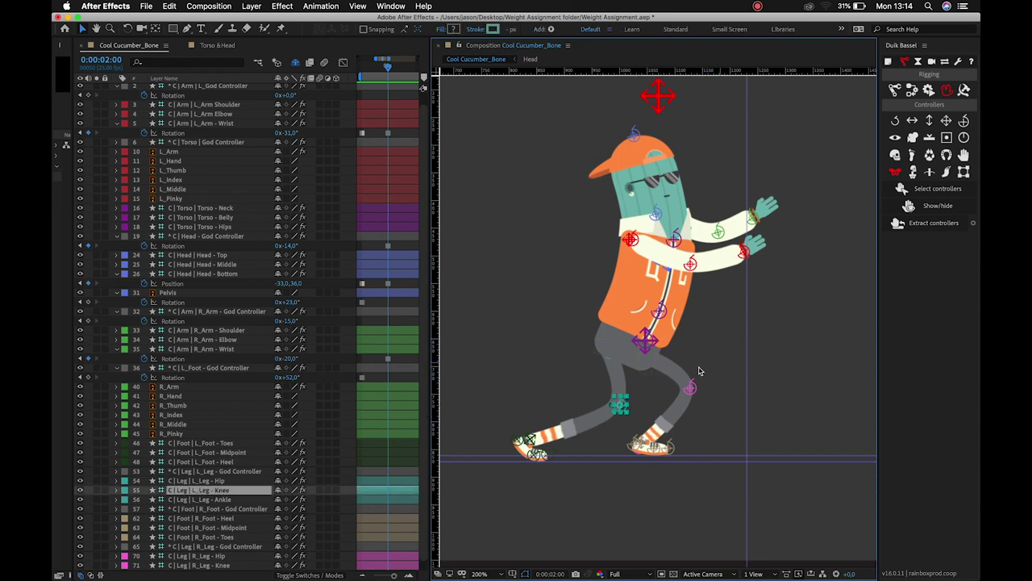
left_click(690, 389)
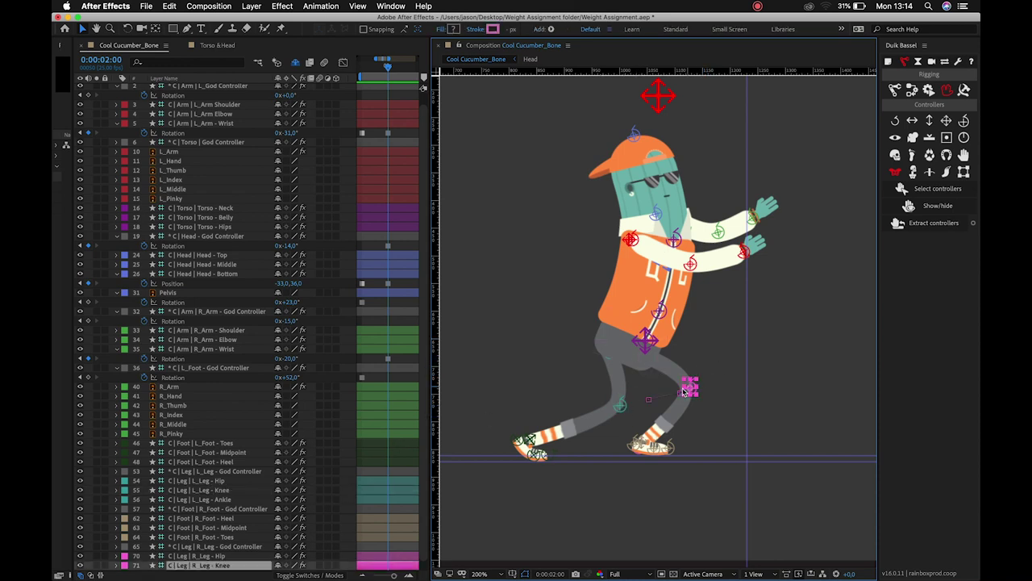
scroll(195, 531, "down", 1)
left_click(208, 546)
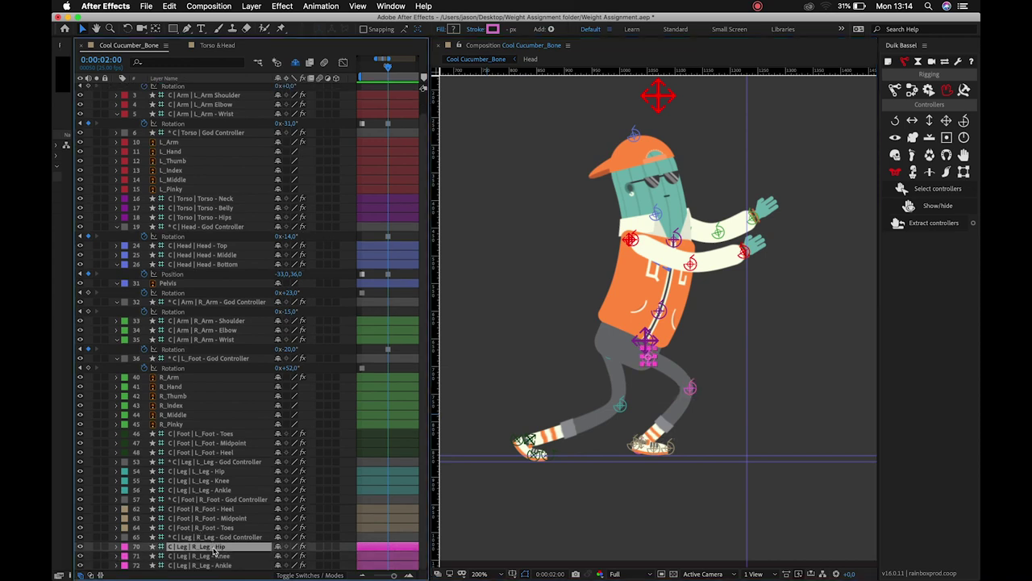
left_click(232, 536)
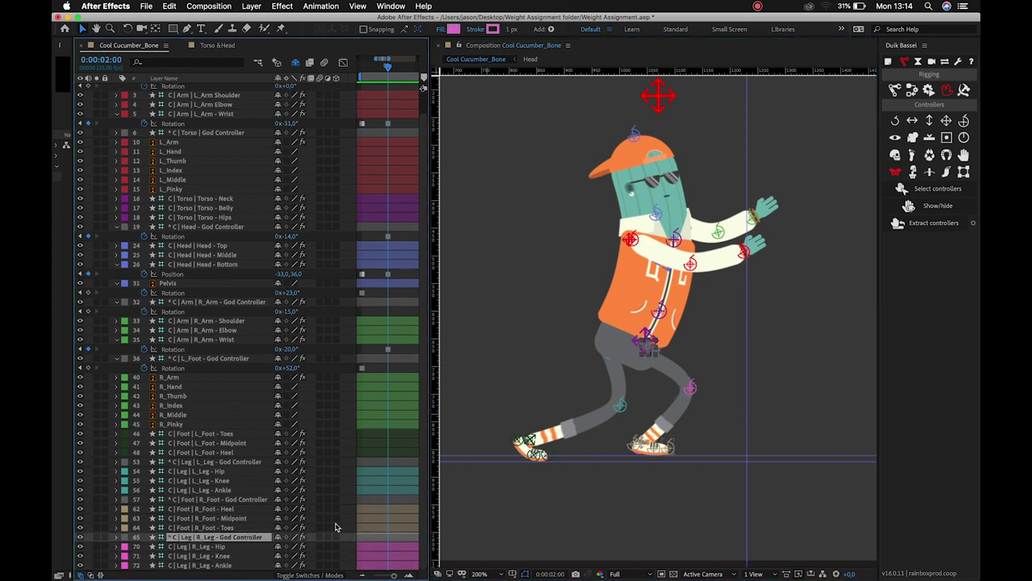
left_click(646, 446)
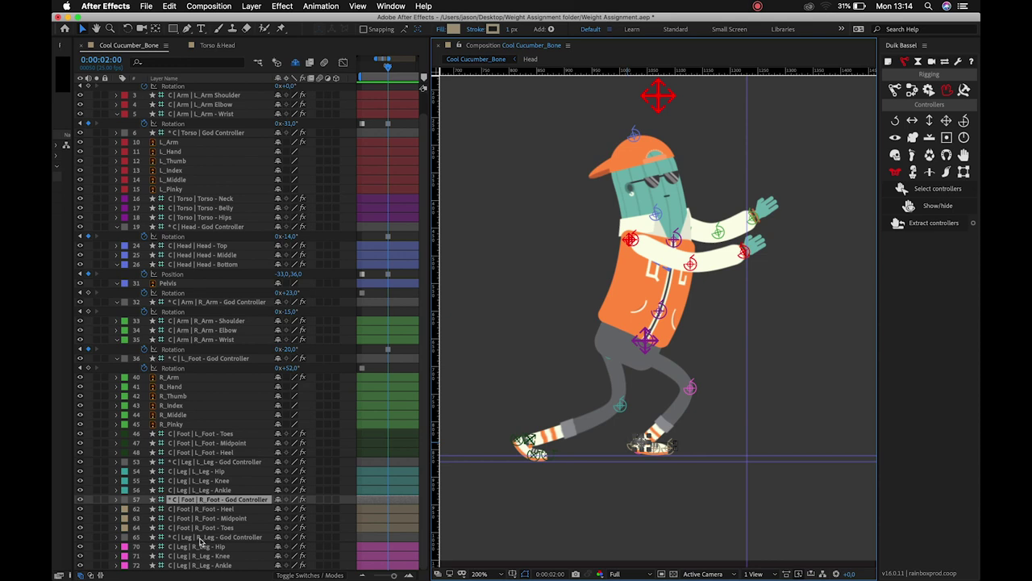
left_click(199, 538, "super")
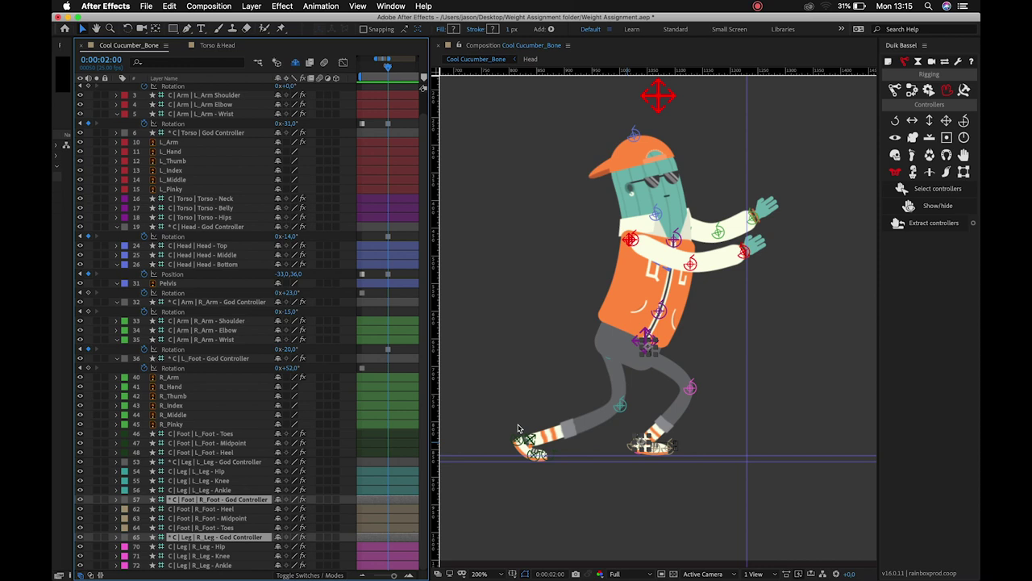
left_click_drag(643, 446, 467, 437)
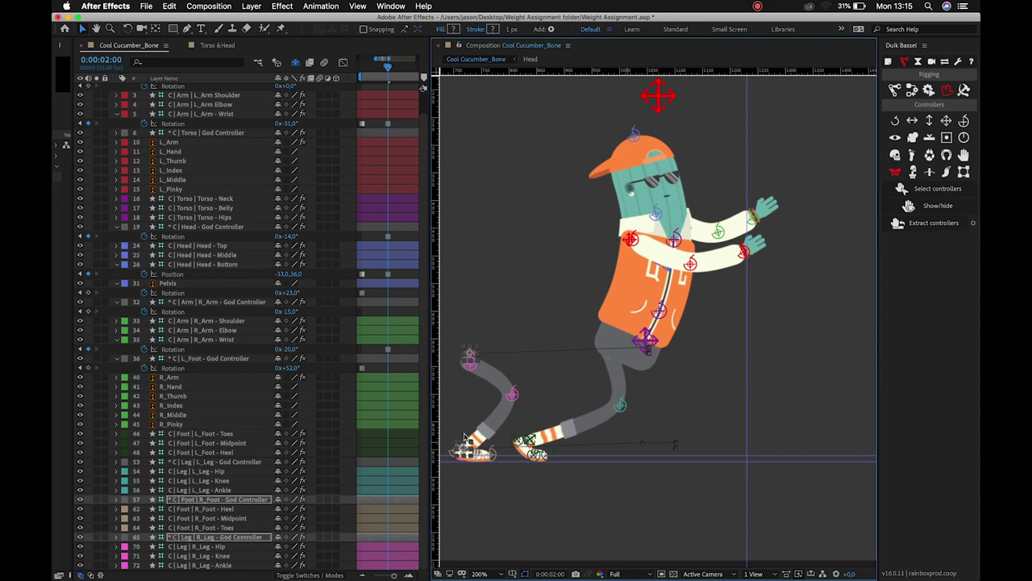
left_click(546, 258)
Move the L_Leg and L_Foot God Controllers together slightly right and down, bringing the leg's top under the front of the pelvis
left_click(622, 403)
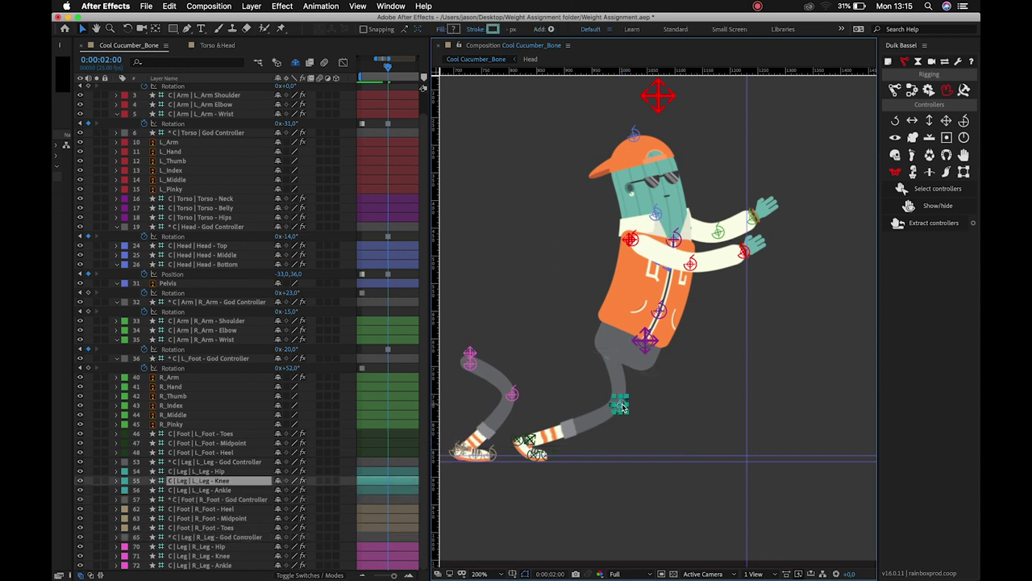
left_click(234, 462)
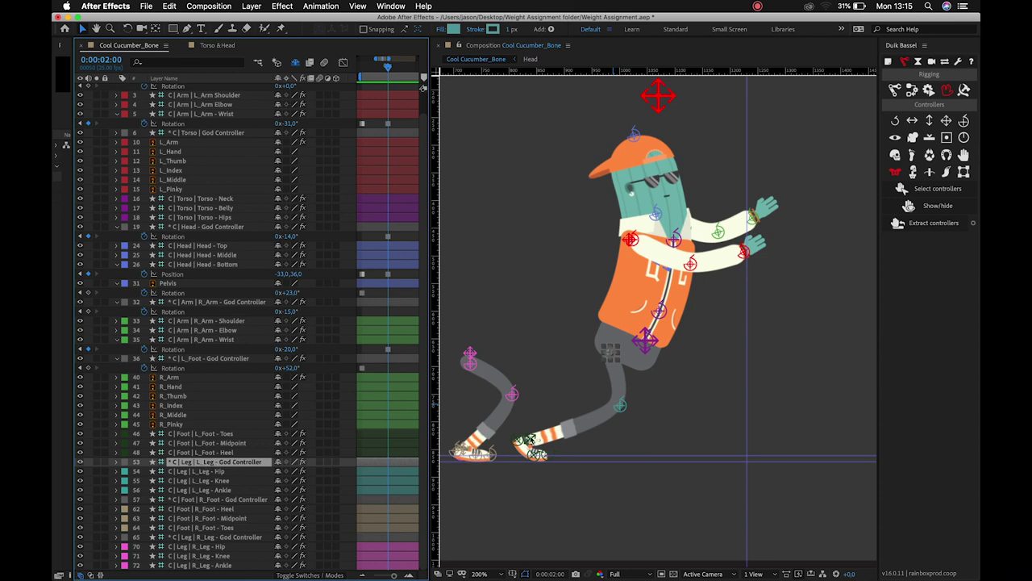
left_click(526, 440)
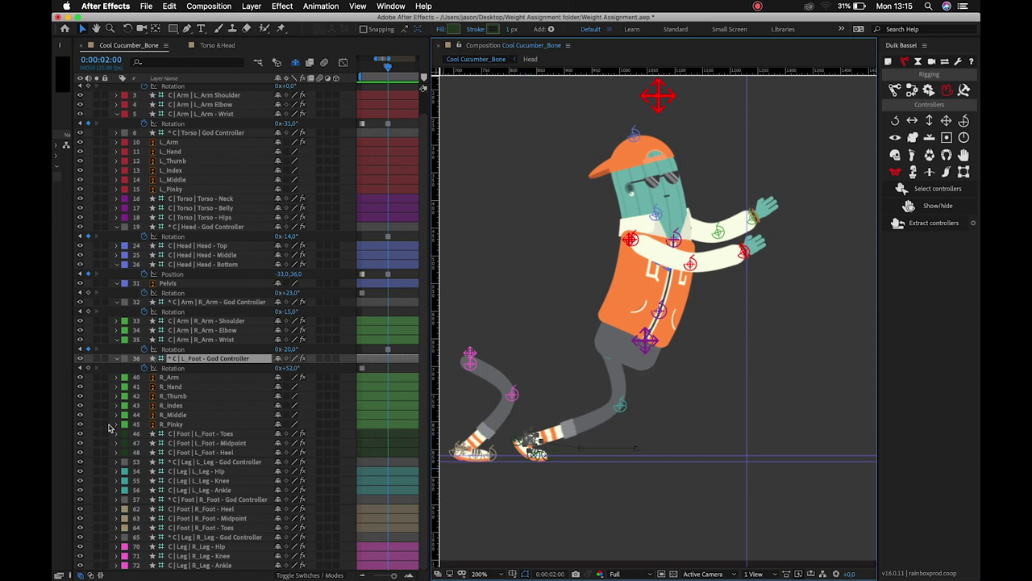
left_click(195, 465, "super")
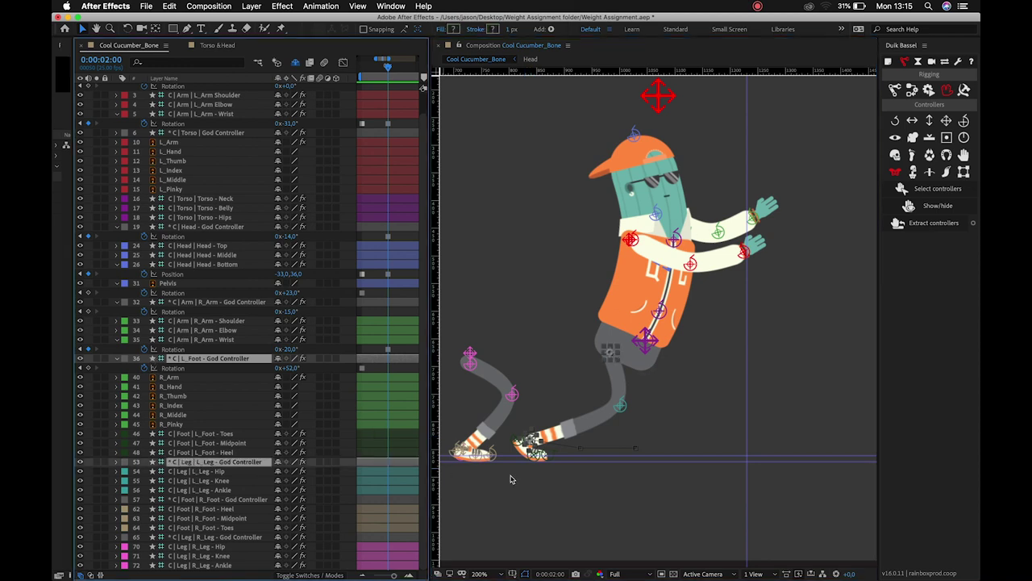
left_click(612, 358)
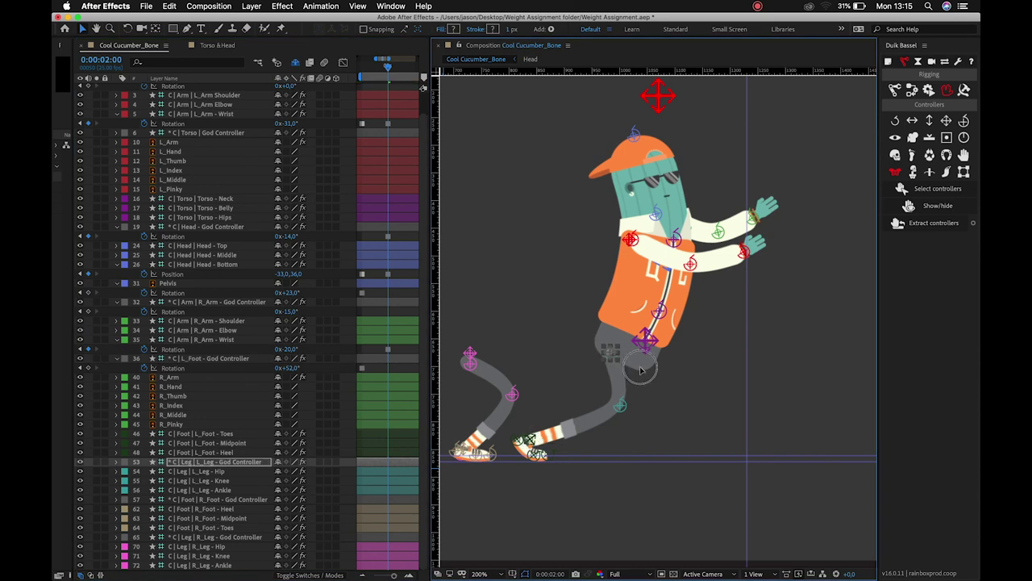
key("super+z")
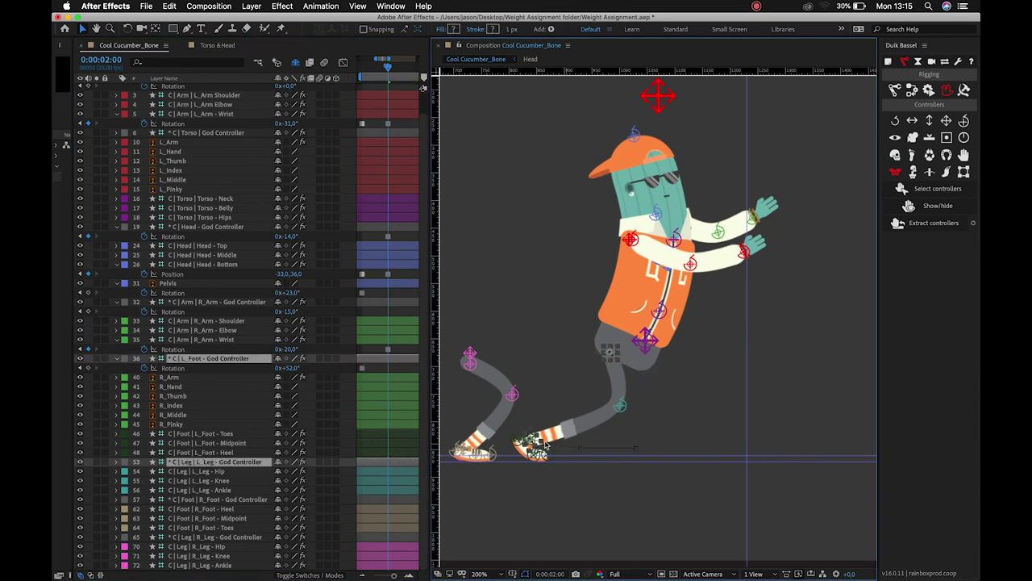
left_click_drag(535, 439, 565, 456)
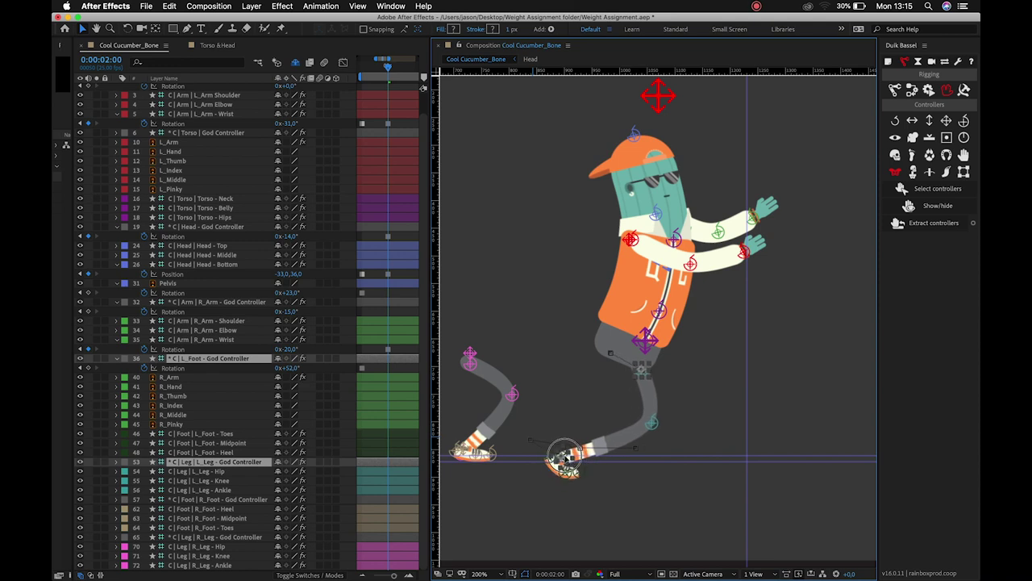
left_click(685, 417)
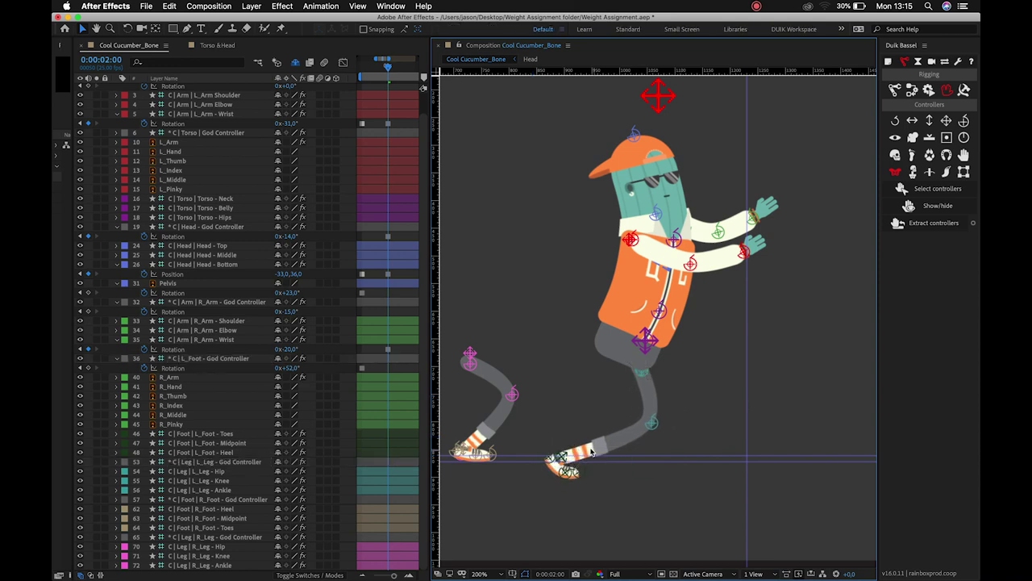
Move the L_Foot God Controller forward to the right and raise it so the foot lands on the ground guide ahead of the hips
left_click(567, 458)
key("shift+Right")
key("shift+Right")
key("shift+Right")
key("shift+Right")
key("shift+Right")
key("shift+Right")
key("shift+Right")
key("shift+Right")
key("shift+Right")
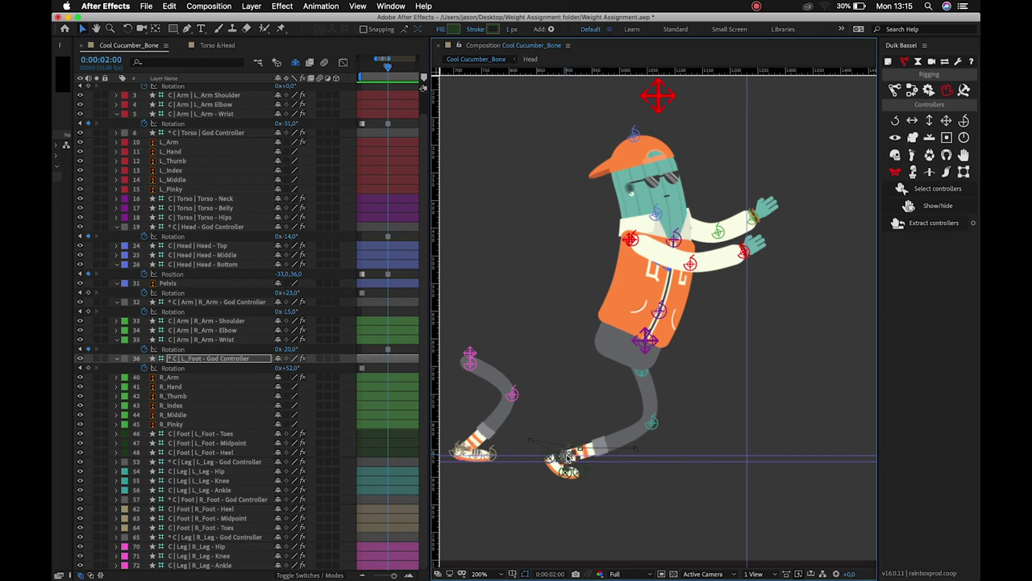
key("shift+Right")
key("shift+Right")
key("shift+Right")
key("shift+Right")
key("shift+Right")
key("shift+Right")
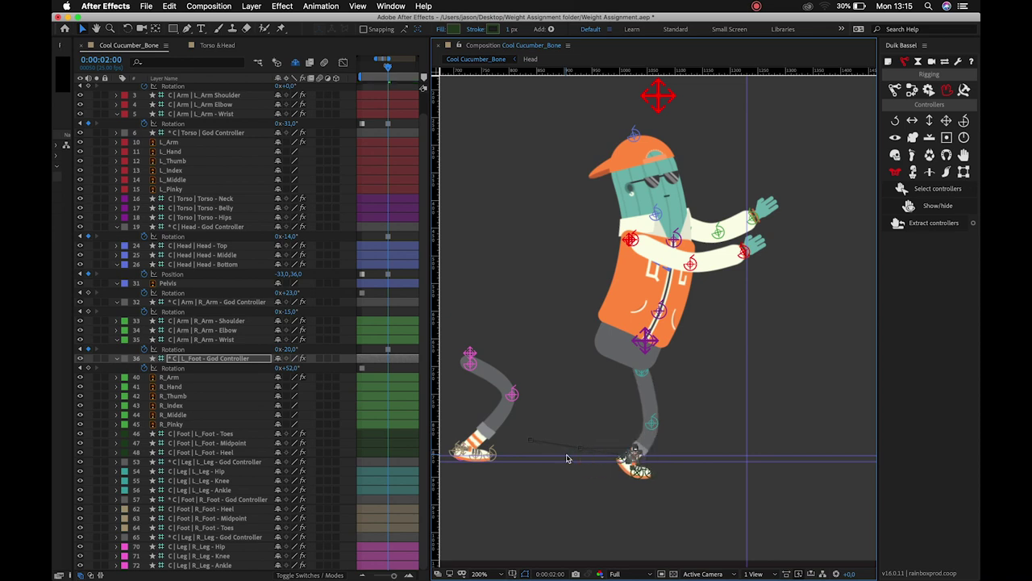
key("shift+Up")
key("shift+Up")
key("shift+Right")
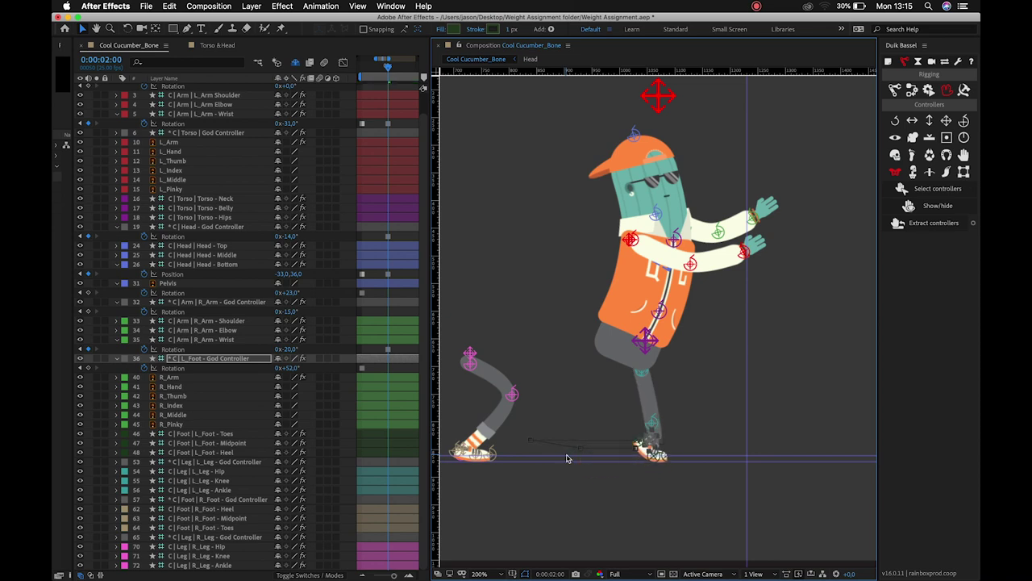
key("shift+Right")
key("shift+Right")
key("shift+Right")
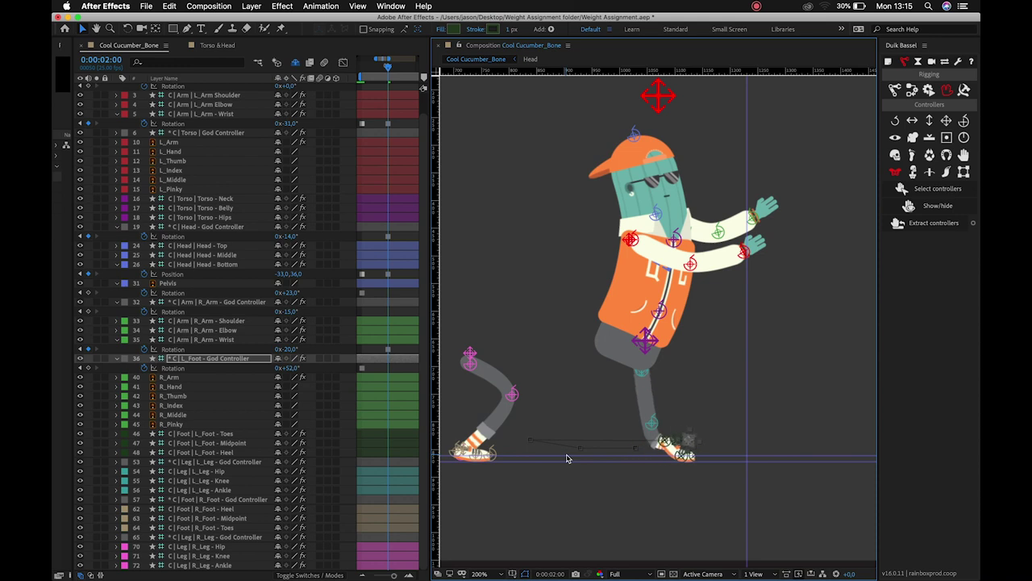
Move the L_Leg Knee controller right and up so the knee bends forward above the front foot
left_click(653, 423)
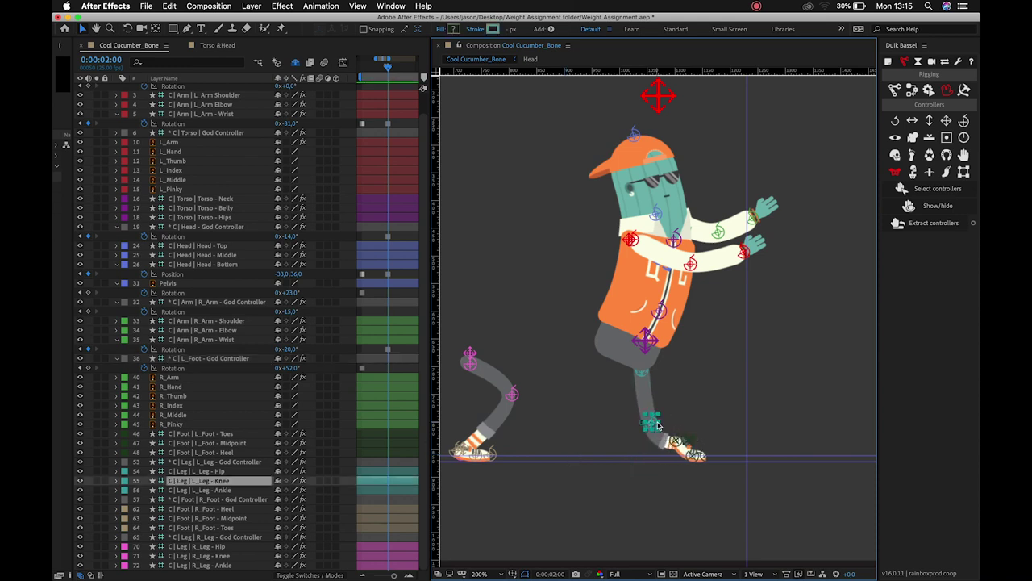
key("shift+Right")
key("shift+Right")
key("shift+Up")
key("shift+Up")
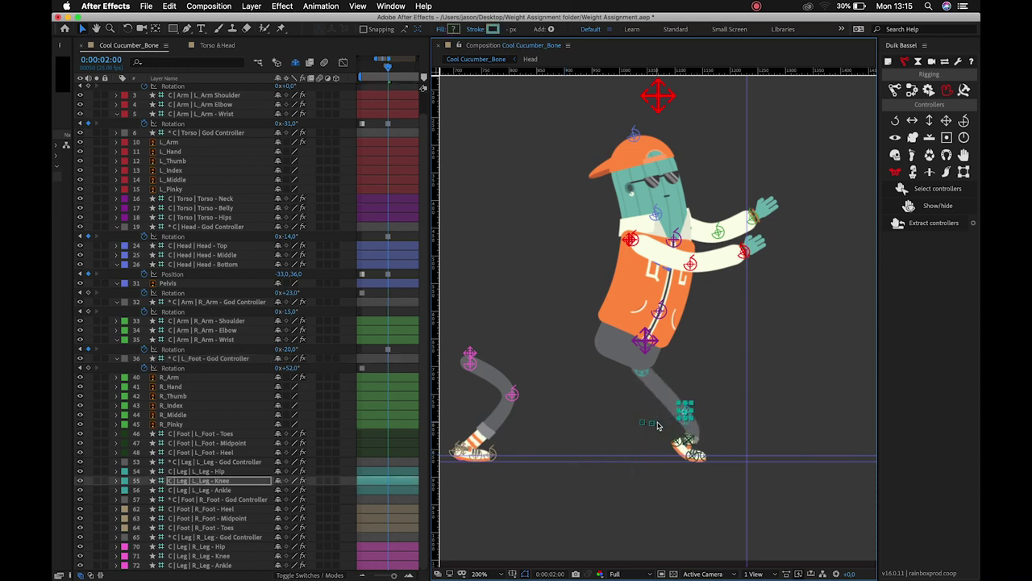
key("shift+Up")
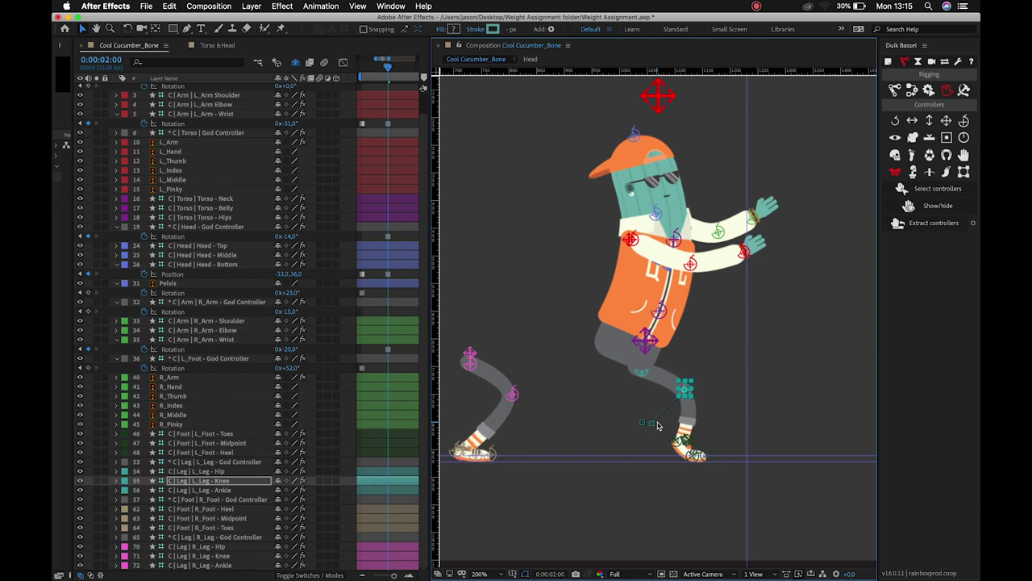
Set the L_Foot God Controller's rotation to 19° to bring the front foot closer to level
left_click(687, 443)
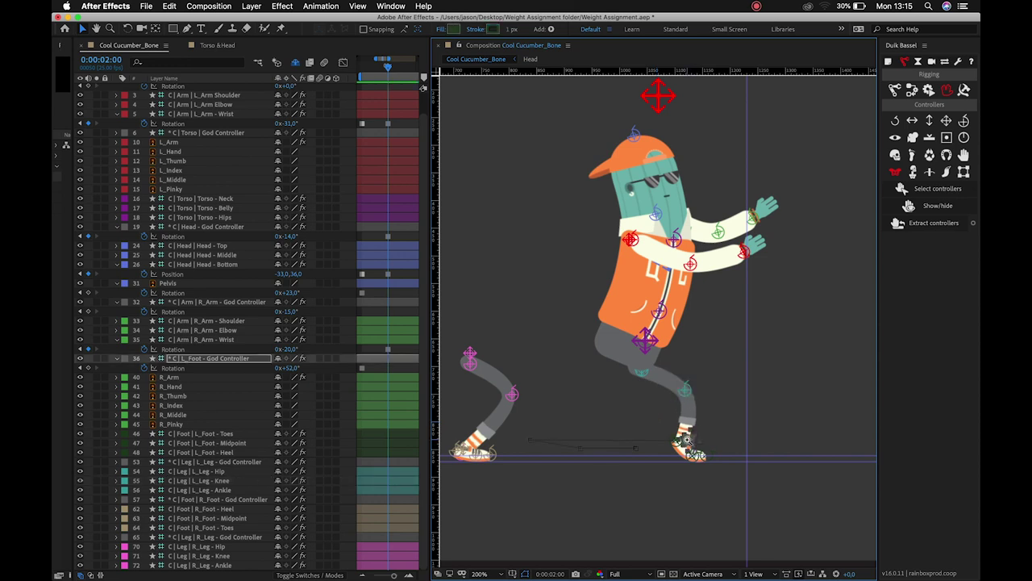
key("z")
left_click(688, 441)
left_click_drag(662, 374, 669, 430)
key("u")
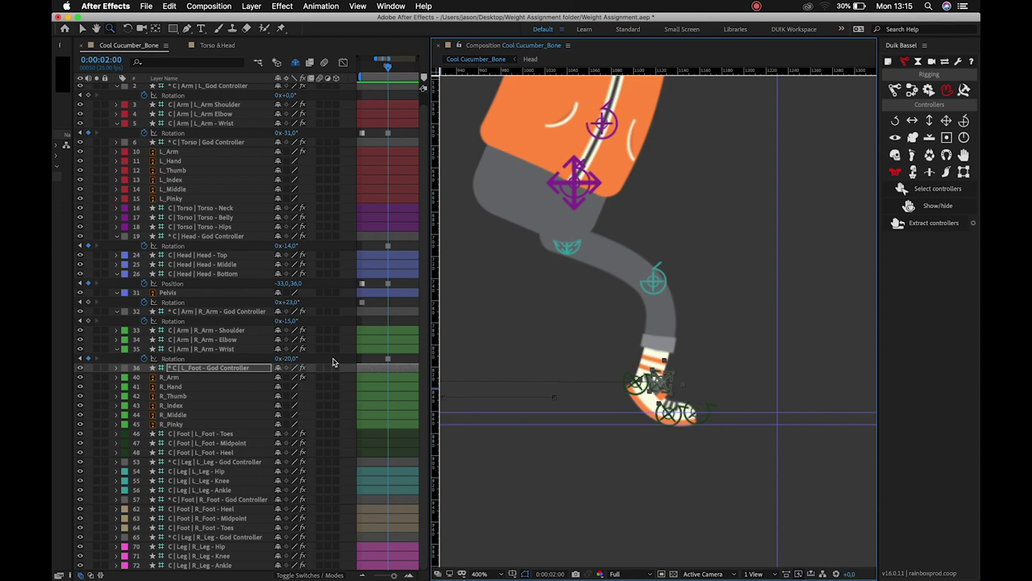
key("r")
left_click_drag(282, 378, 275, 381)
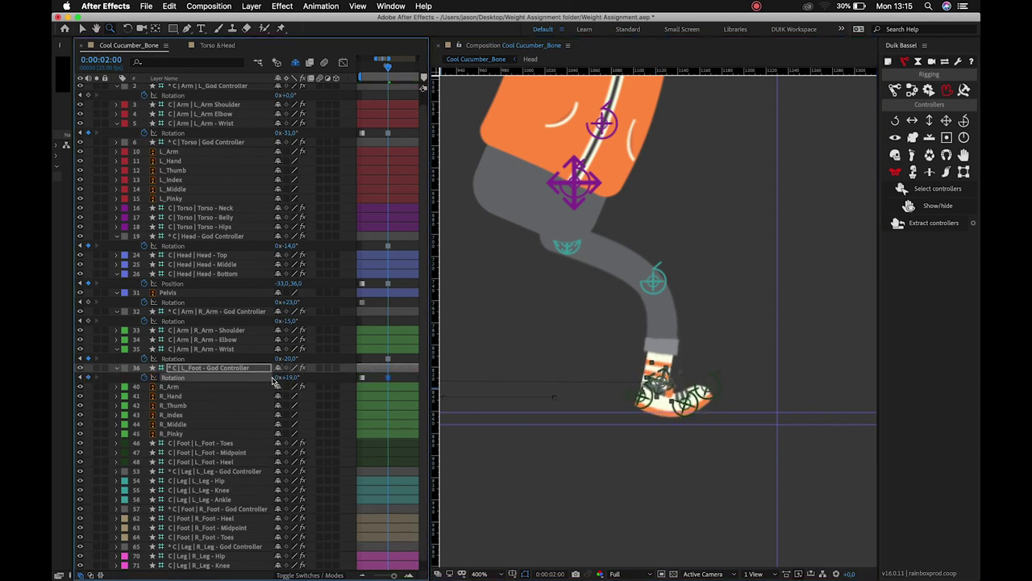
Raise the L_Leg God Controller slightly so the top of the front leg tucks into the pelvis
left_click(570, 252)
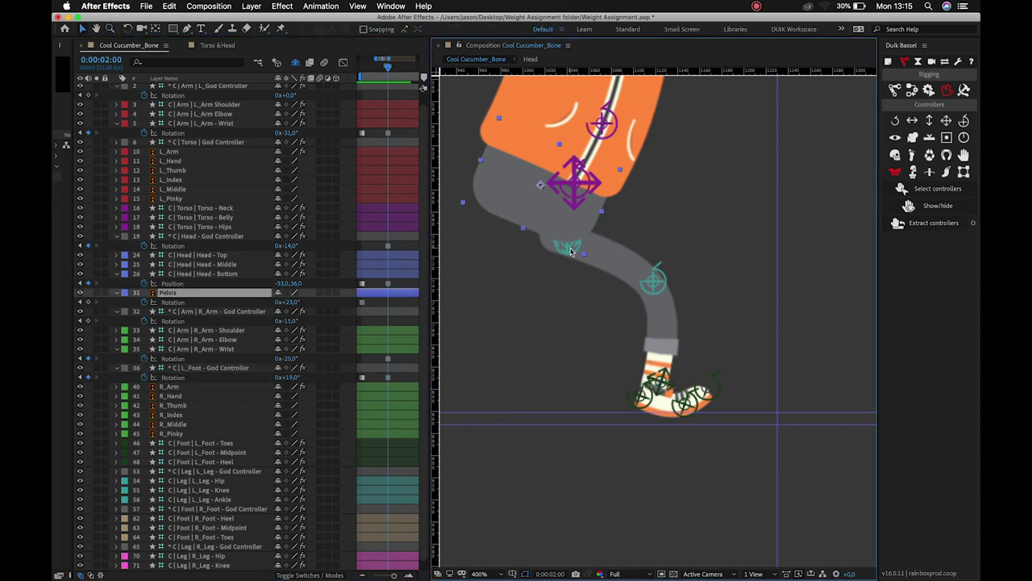
left_click(571, 259)
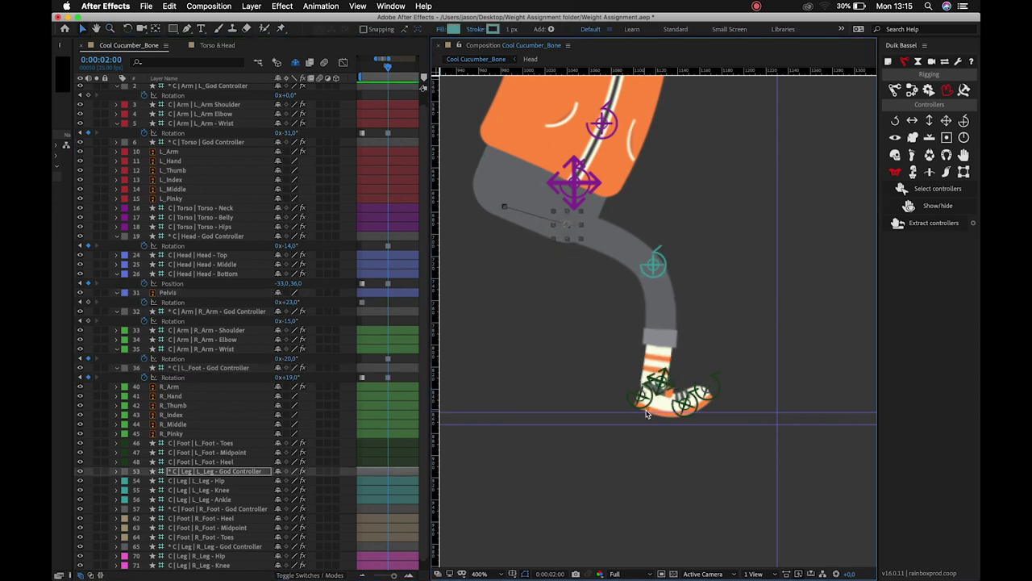
Lower the L_Foot Toes and Heel controllers so the front shoe's sole lies flat
left_click(708, 406)
left_click_drag(711, 389, 715, 404)
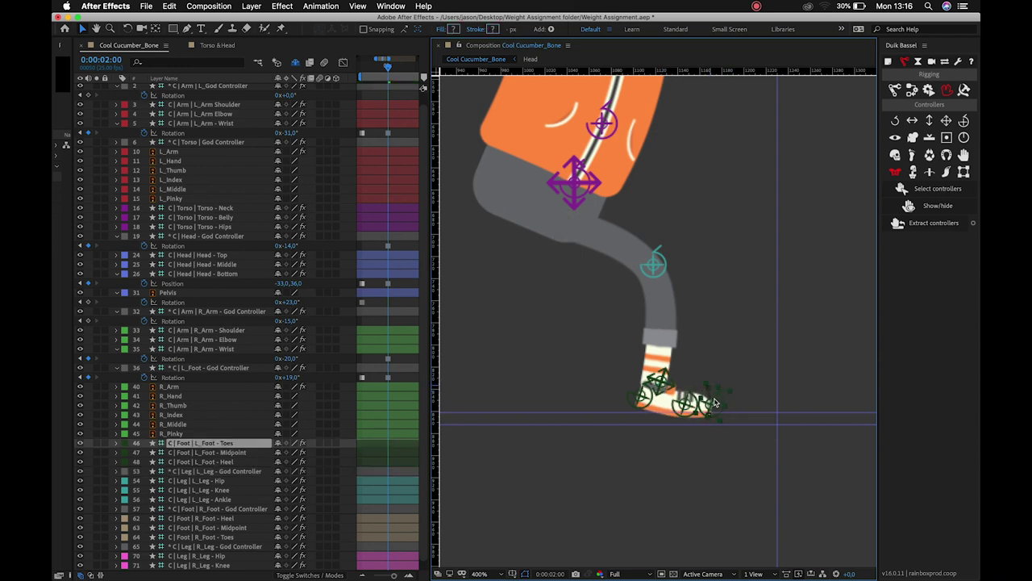
left_click(641, 403)
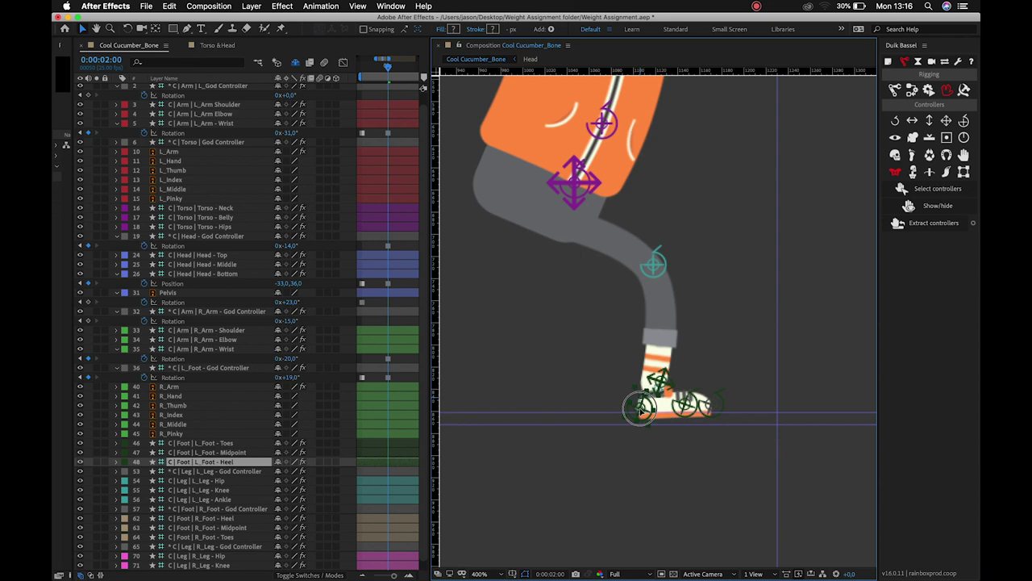
Lower the L_Foot God Controller until the front shoe's sole rests on the lower ground guide
left_click(666, 382)
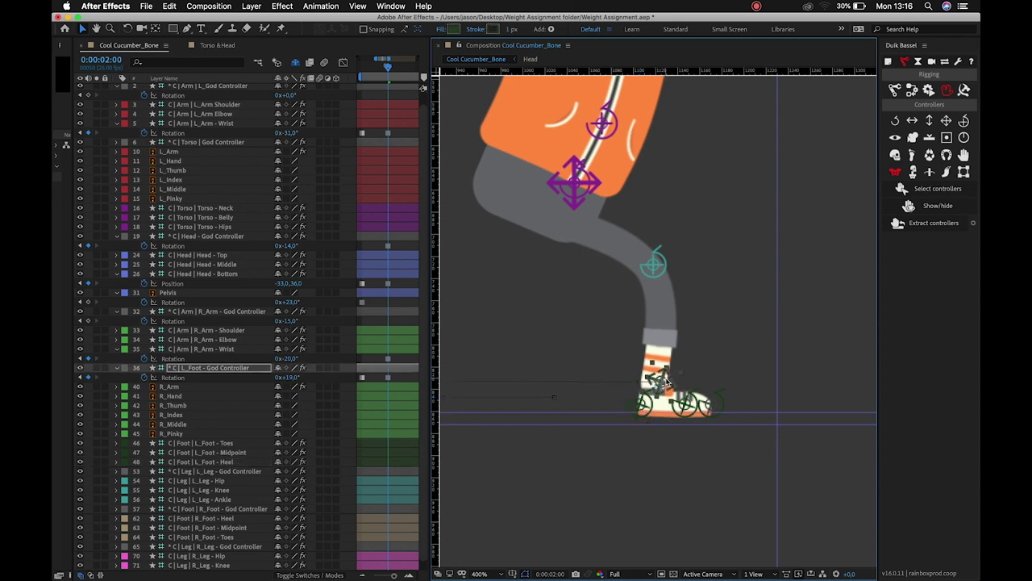
key("Down")
key("Down")
key("Down")
key("Down")
key("Down")
key("Down")
key("Down")
key("Down")
key("Down")
key("Down")
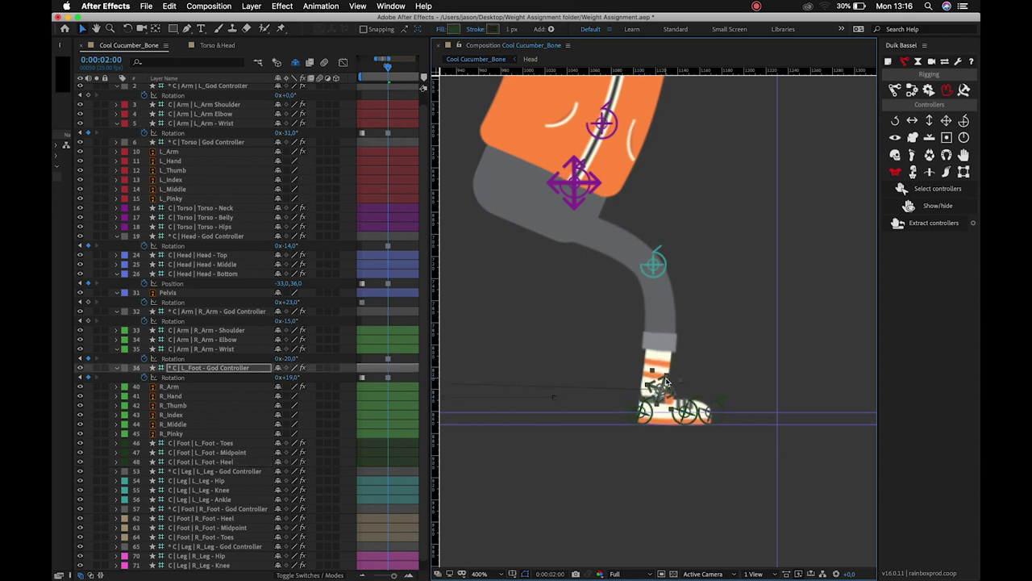
left_click(736, 267)
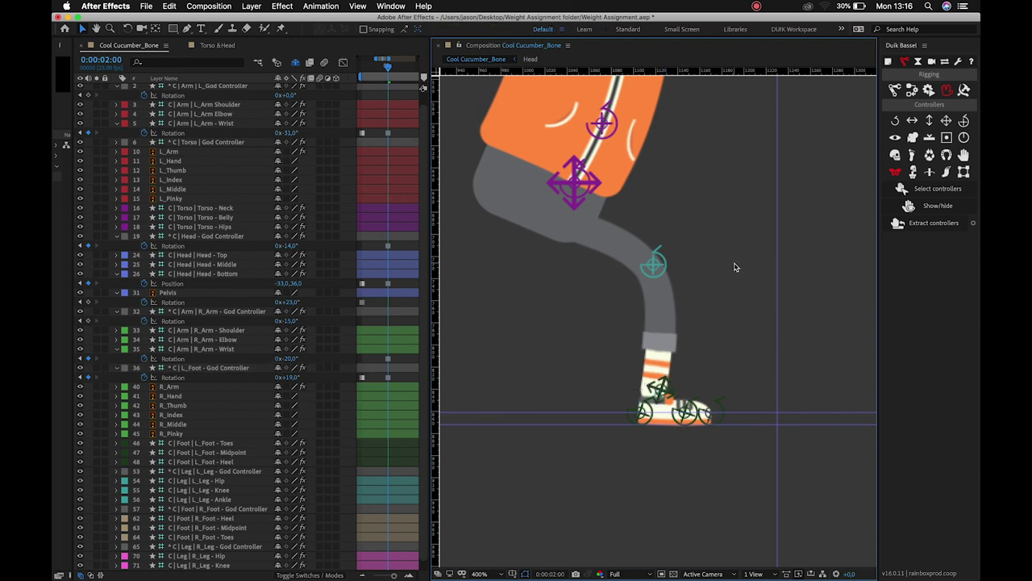
Nudge the L_Leg Ankle controller slightly so the front trouser cuff lines up with the striped sock
left_click(654, 265)
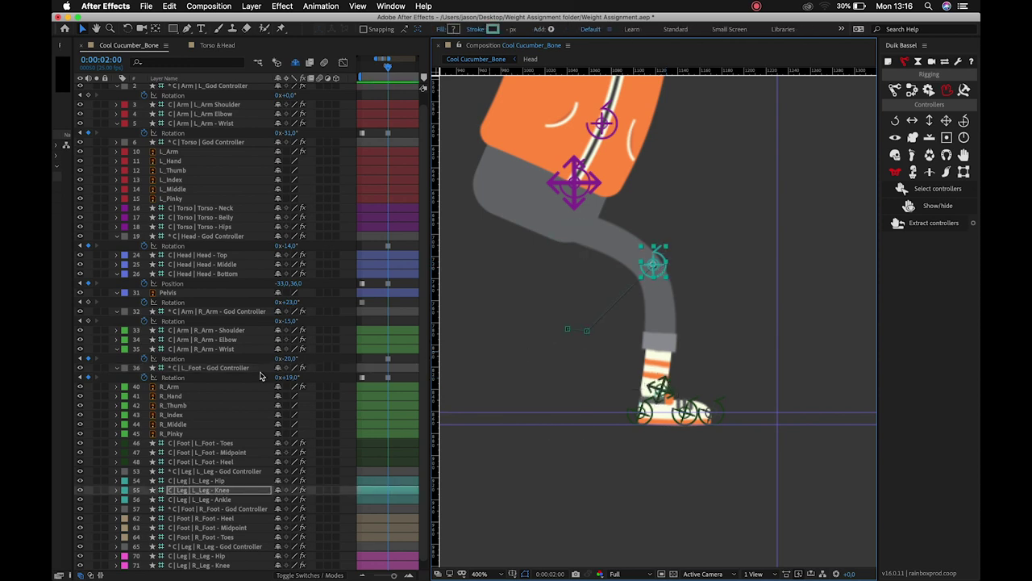
left_click(215, 501)
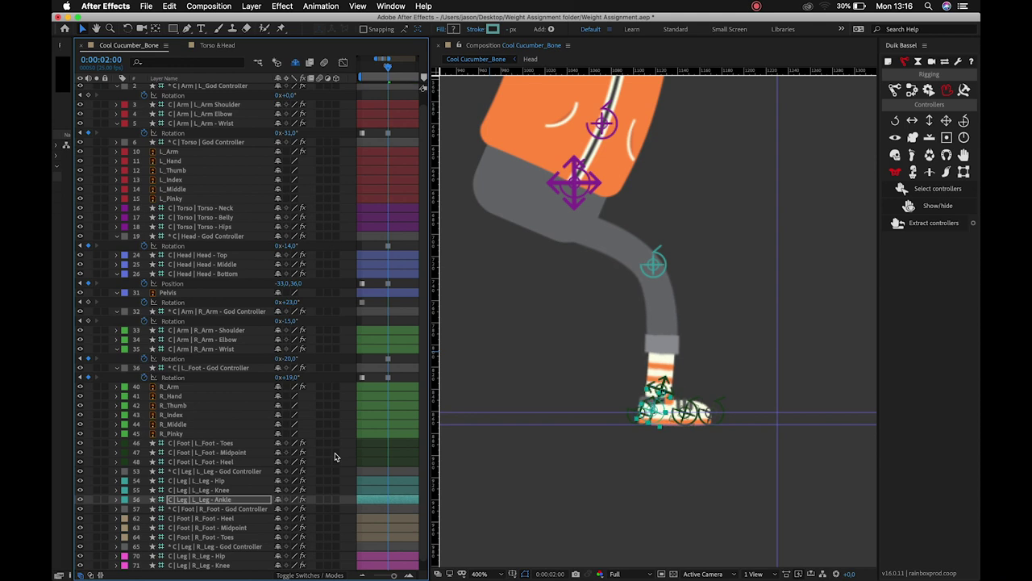
left_click(560, 315)
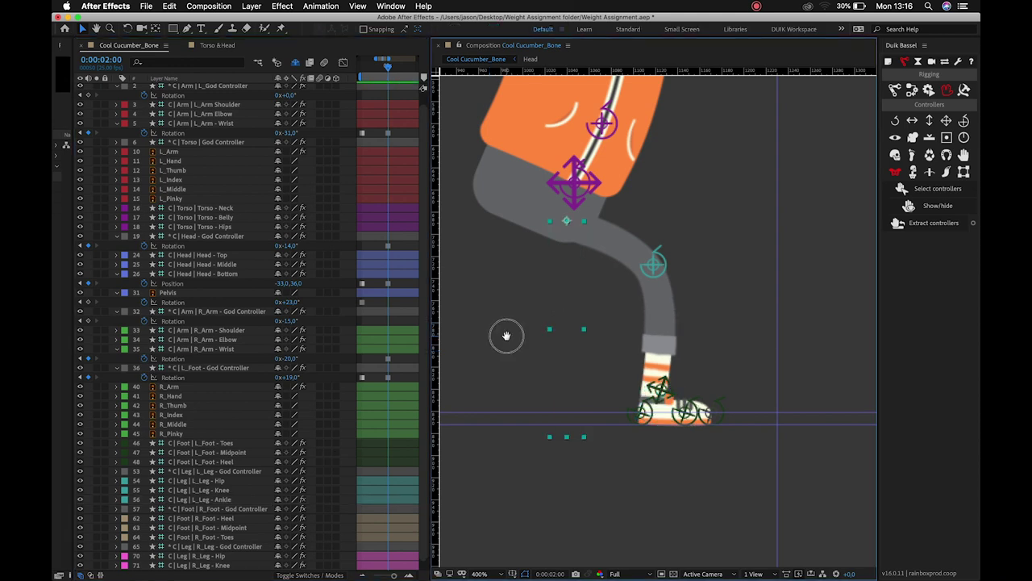
Move the R_Leg and R_Foot God Controllers together to the right until the rear leg's top overlaps the back of the pelvis
left_click_drag(507, 336, 616, 351)
key("z")
left_click(601, 311, "alt")
left_click_drag(601, 311, 604, 334)
key("v")
left_click(525, 297)
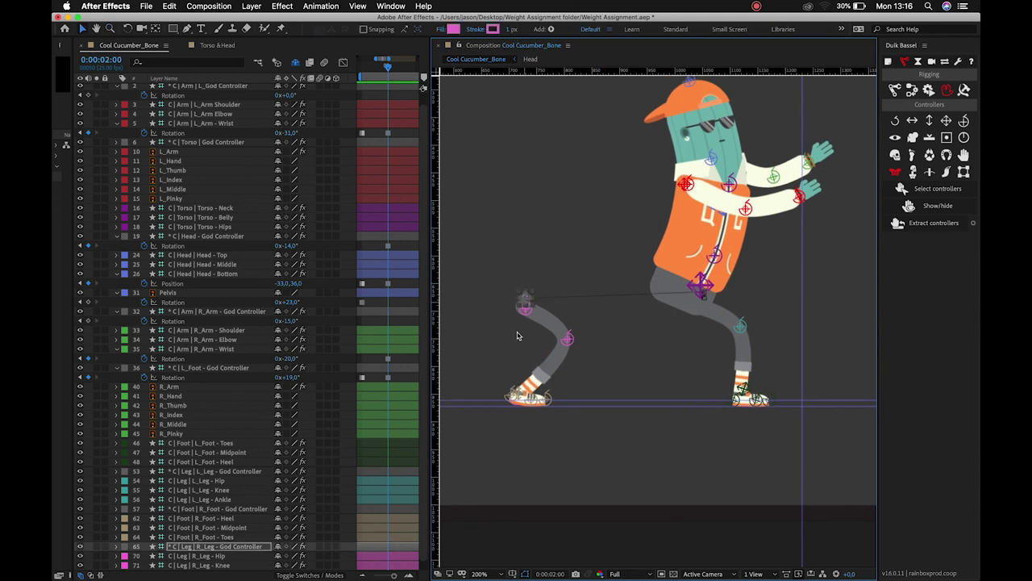
left_click(525, 384, "shift")
key("Right")
key("Right")
key("Right")
key("Right")
key("Right")
key("Right")
key("Right")
key("Right")
key("Right")
key("Right")
key("Right")
key("Right")
key("Right")
key("Right")
key("Right")
key("Right")
key("Right")
key("Right")
key("Right")
key("Right")
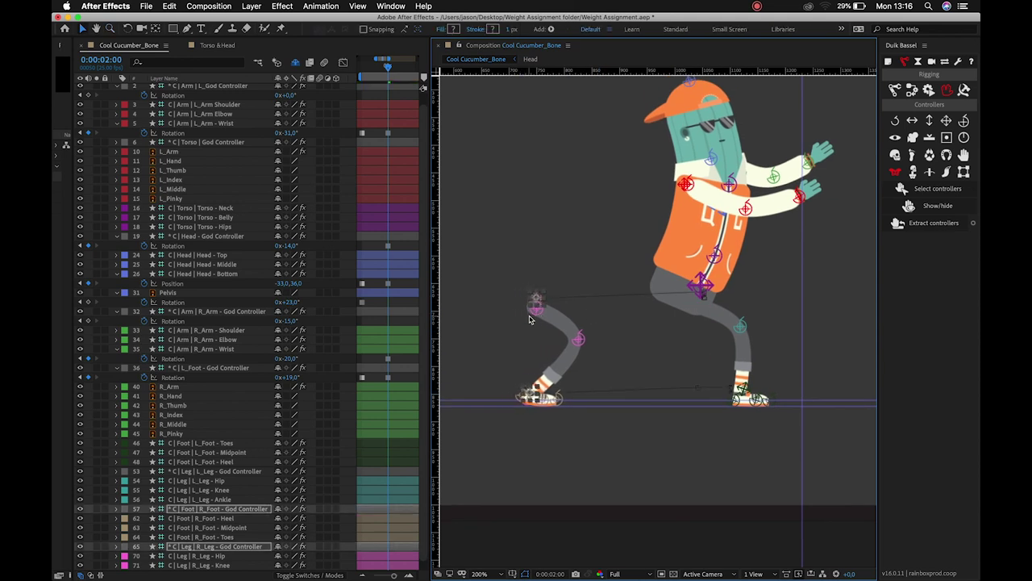
key("Right")
key("Right")
key("Right")
key("Right")
key("Right")
key("Right")
key("Right")
key("Right")
key("Right")
key("Right")
key("Right")
key("Right")
key("Right")
key("Right")
key("Right")
key("Right")
key("Right")
key("Right")
key("Right")
key("Right")
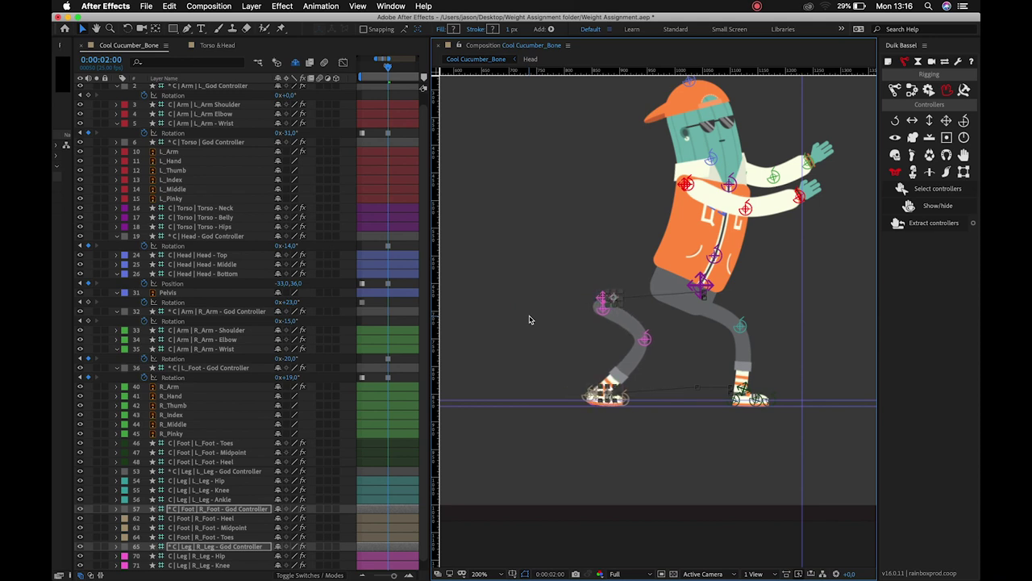
key("Right")
key("Right")
key("Right")
key("Right")
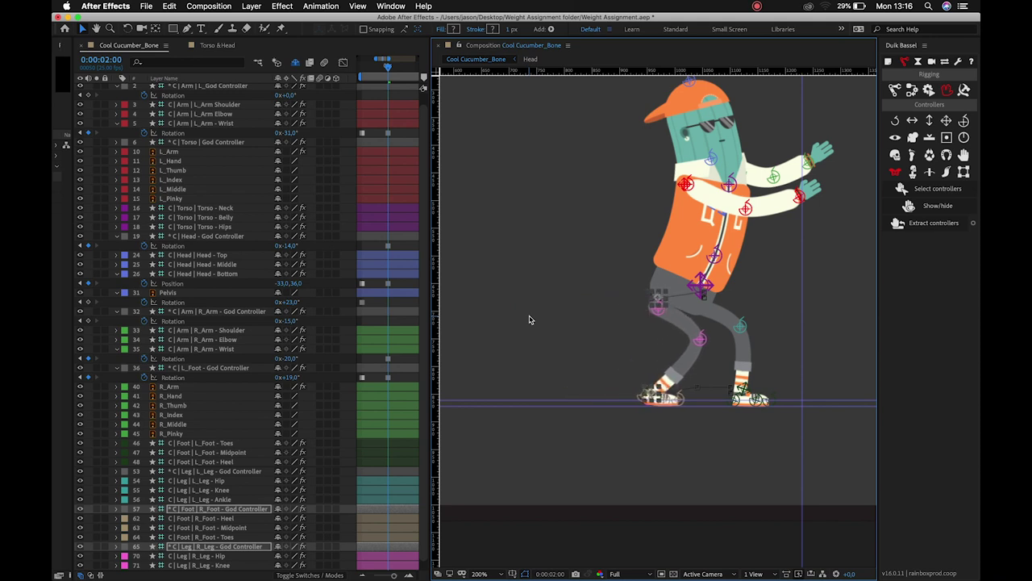
Raise the R_Leg and R_Foot God Controllers together slightly to fit the rear leg against the pelvis
key("Up")
key("Up")
key("Up")
key("Up")
key("Up")
key("Up")
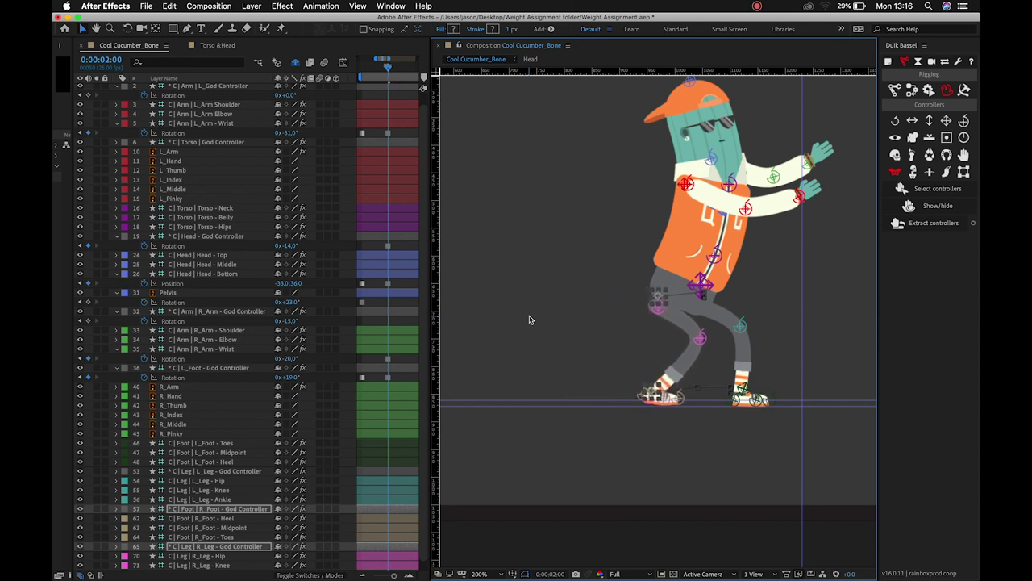
key("Down")
key("Down")
key("Down")
key("Down")
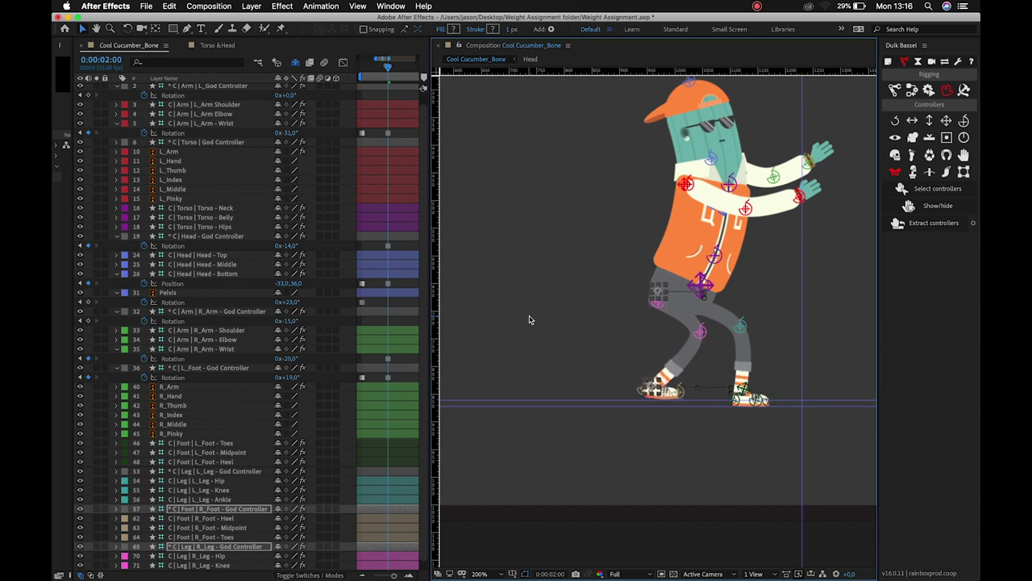
left_click(529, 319)
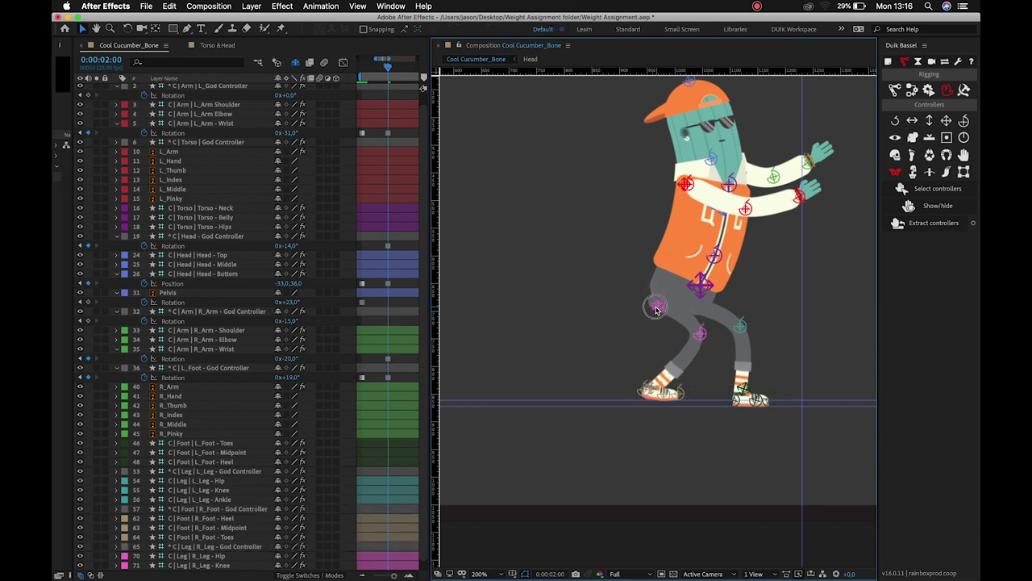
Shift the R_Leg Hip controller slightly up and right so the thigh's top sits inside the pelvis
left_click(658, 305)
key("Right")
key("Right")
key("Right")
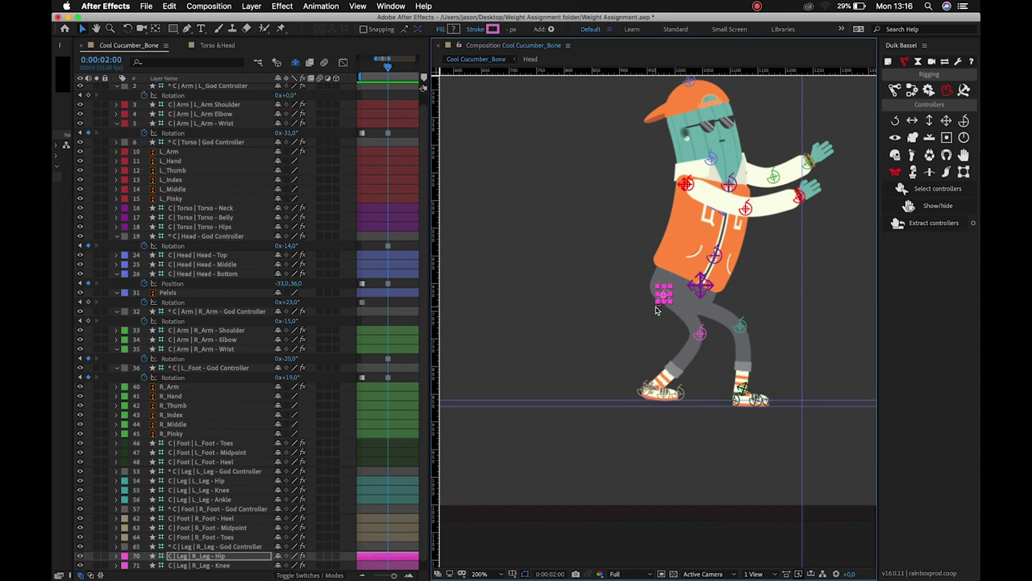
Move the R_Foot God Controller left so the rear leg stretches out behind the body
left_click(653, 391)
key("shift+Left")
key("shift+Left")
key("shift+Left")
key("shift+Left")
key("shift+Left")
key("Left")
key("Left")
key("Left")
key("Left")
key("Left")
key("Left")
key("Left")
key("Left")
key("Left")
key("Left")
key("Left")
key("Left")
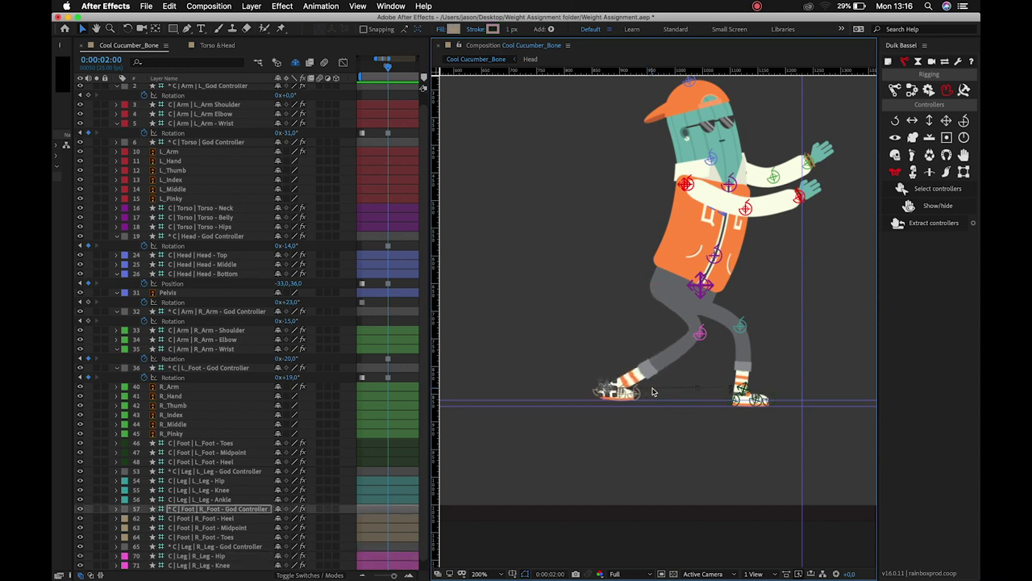
key("F2")
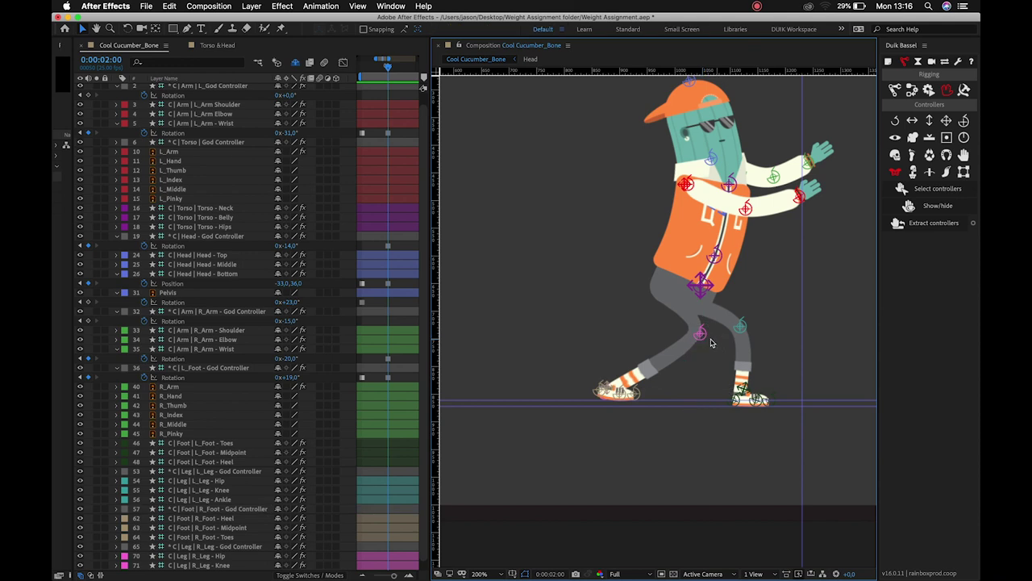
Reveal the shy layers, lock the L_Leg artwork layer, and hide the shy layers again
left_click(692, 358)
left_click(329, 64)
scroll(260, 359, "down", 5)
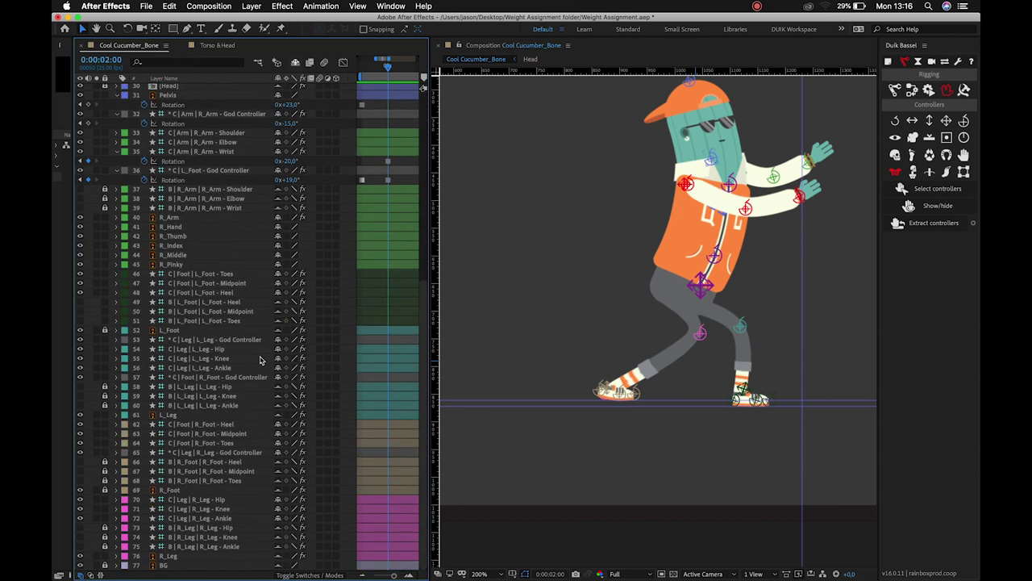
left_click(691, 358)
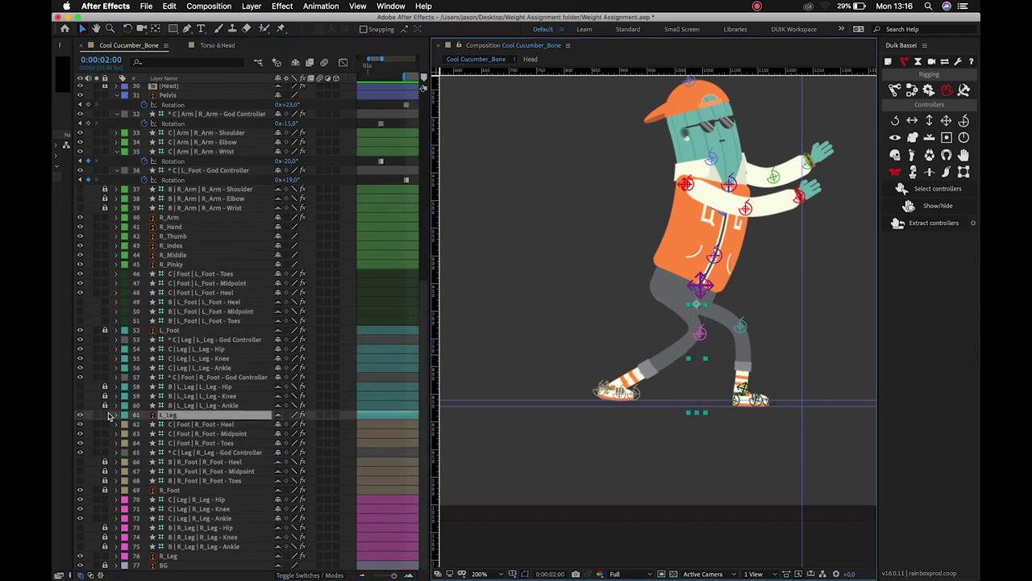
left_click(295, 62)
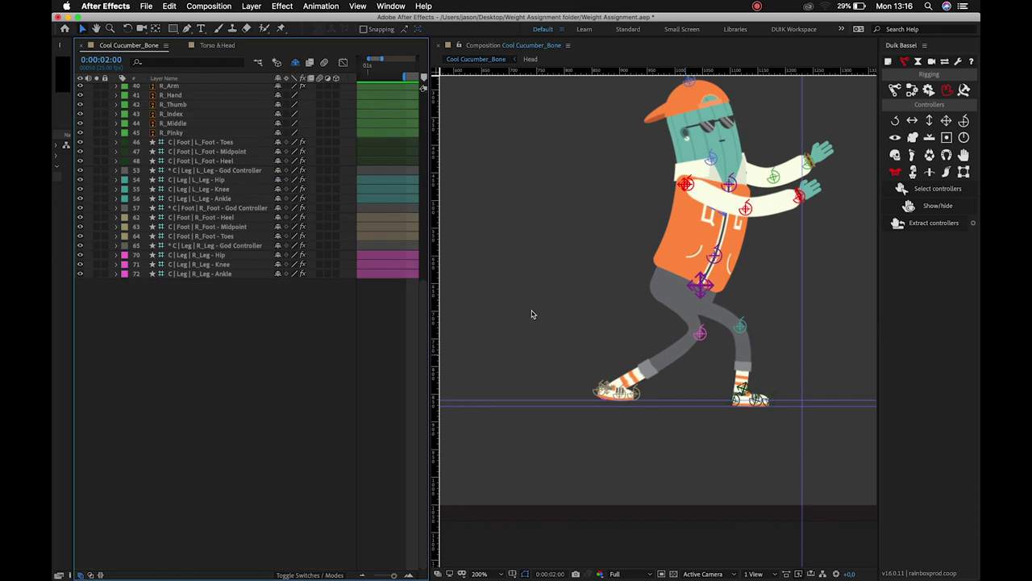
Move the R_Leg Knee controller left and slightly down so the rear leg straightens between hip and foot
left_click(699, 334)
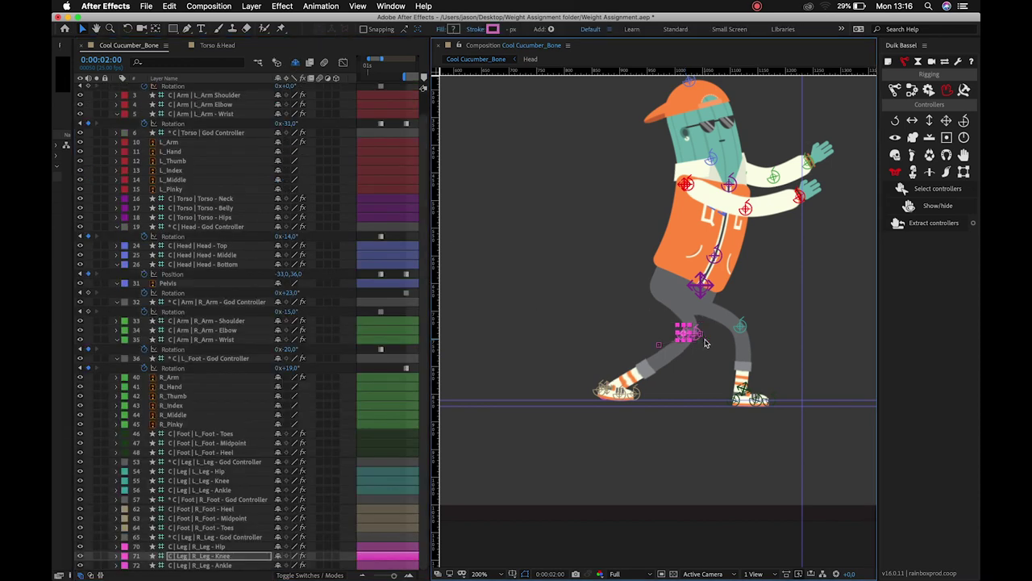
key("shift+Down")
key("shift+Down")
key("shift+Left")
key("shift+Left")
key("shift+Left")
key("shift+Left")
key("shift+Left")
key("shift+Up")
left_click_drag(644, 344, 628, 344)
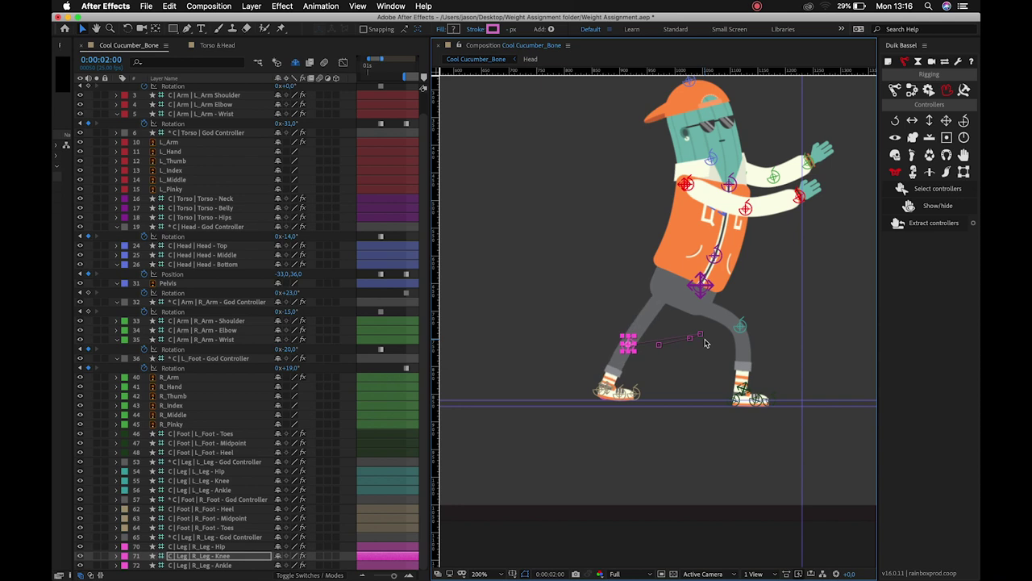
Move the R_Foot God Controller farther back and nudge the R_Leg Knee right and up to curve the extended leg
left_click_drag(611, 393, 585, 392)
left_click_drag(627, 347, 634, 342)
Set the R_Foot God Controller's rotation to 39° so the rear heel lifts and the toes point down
scroll(590, 396, "up", 4)
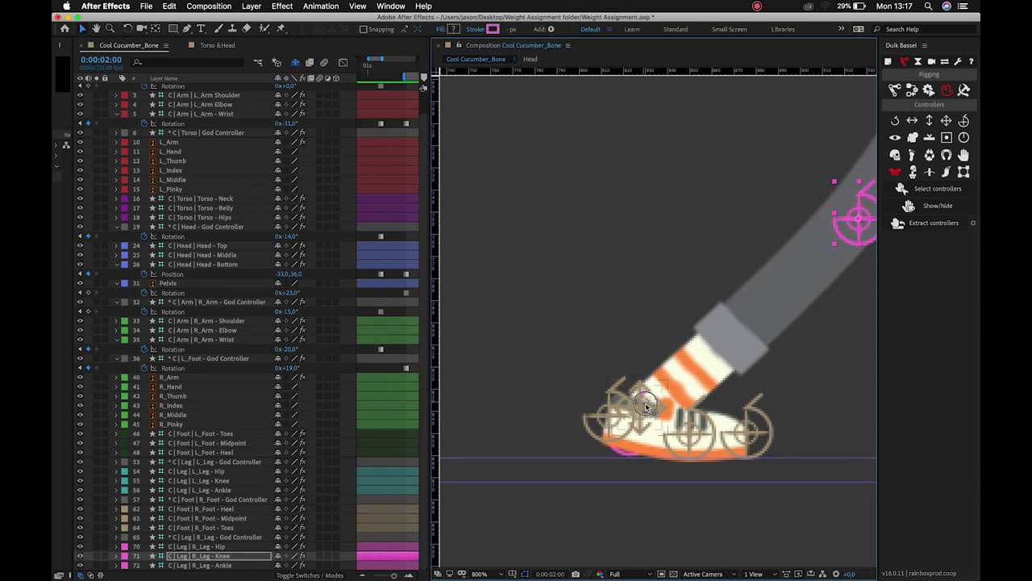
left_click(633, 397)
key("r")
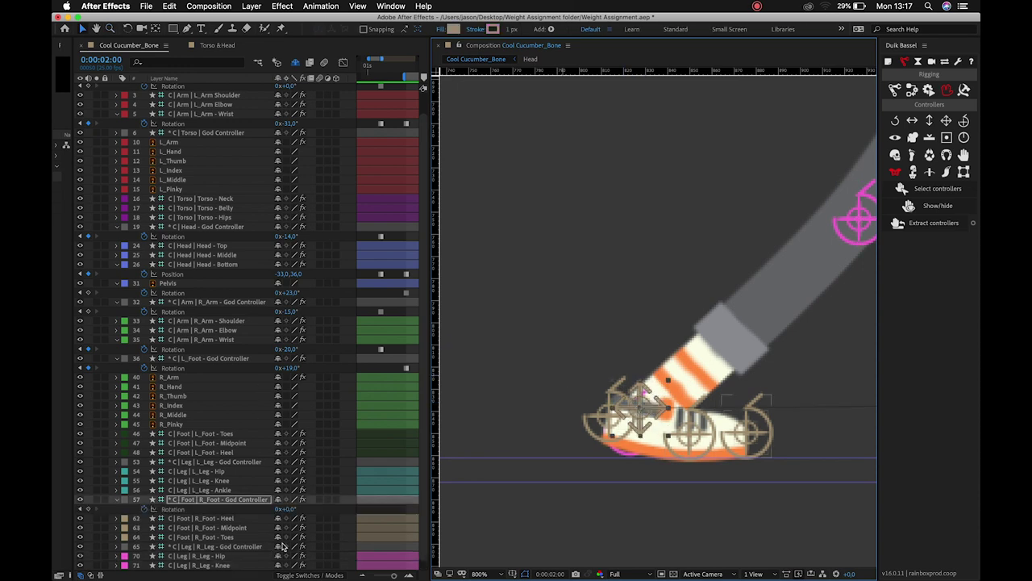
mouse_move(322, 509)
left_mouse_down()
mouse_move(299, 508)
mouse_move(312, 515)
left_mouse_up()
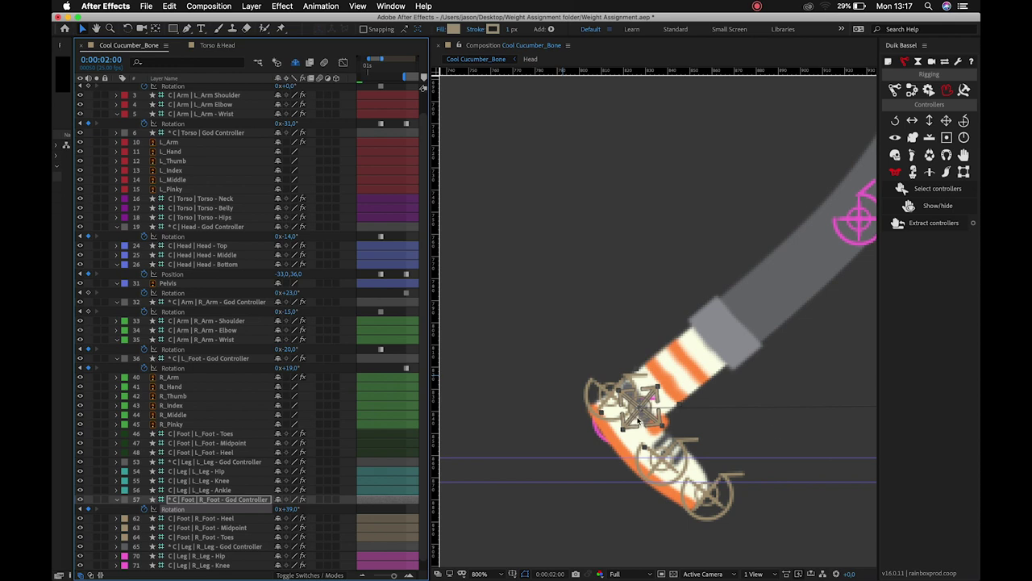
Raise the R_Foot God Controller so the tip of the rear shoe sits at the ground guides
key("shift+Up")
key("shift+Up")
key("shift+Up")
key("shift+Up")
key("shift+Up")
key("shift+Up")
key("shift+Down")
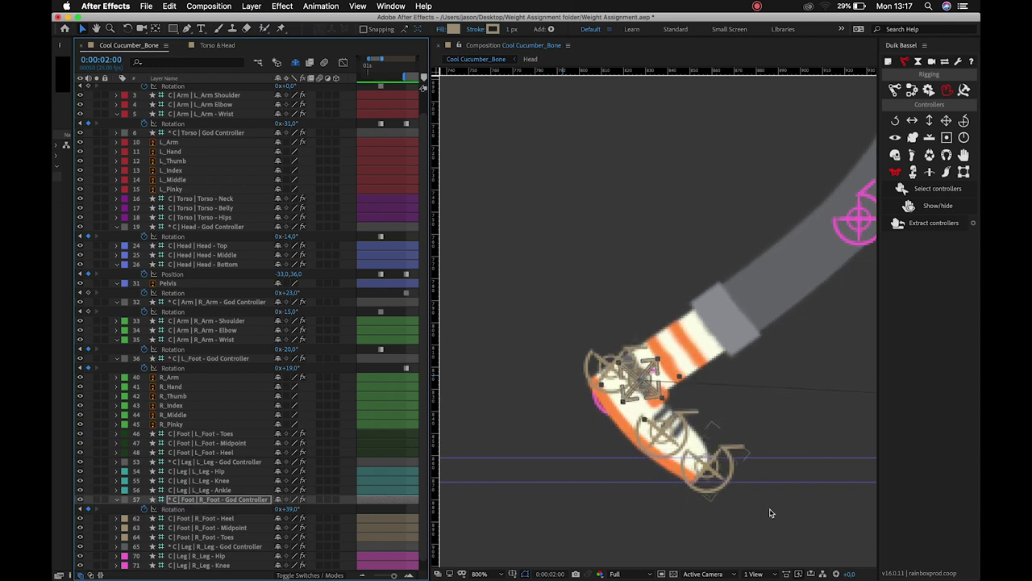
Raise the R_Foot Toes controller to bend the toes flat, and nudge the R_Foot Midpoint controller slightly right
left_click(715, 484)
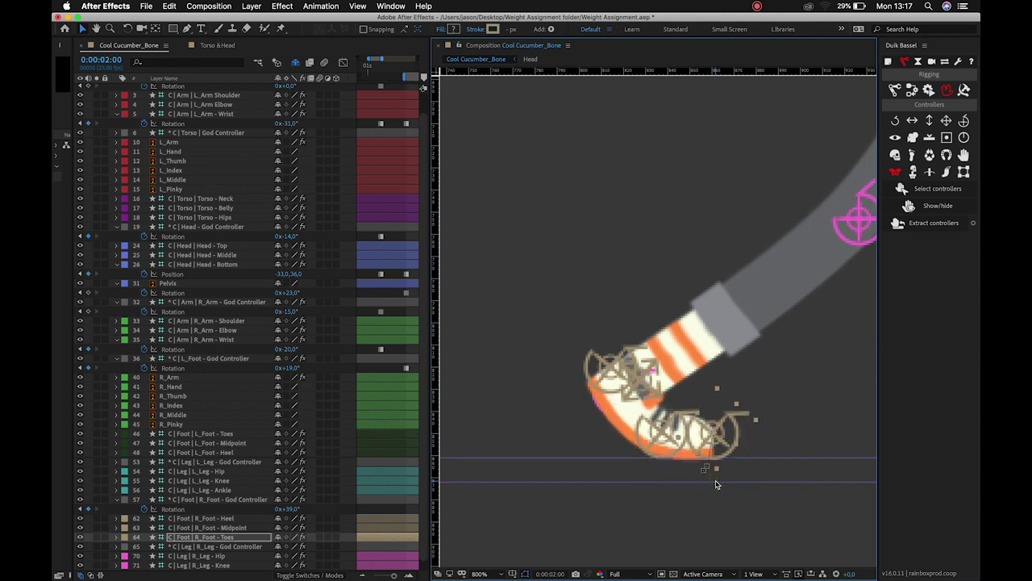
left_click(661, 434)
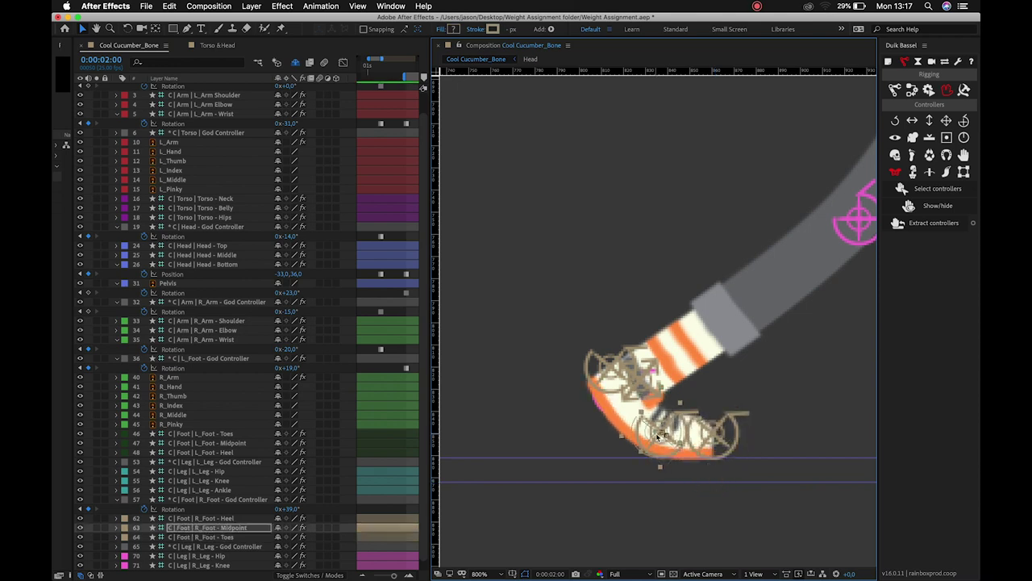
key("shift+Right")
key("shift+Right")
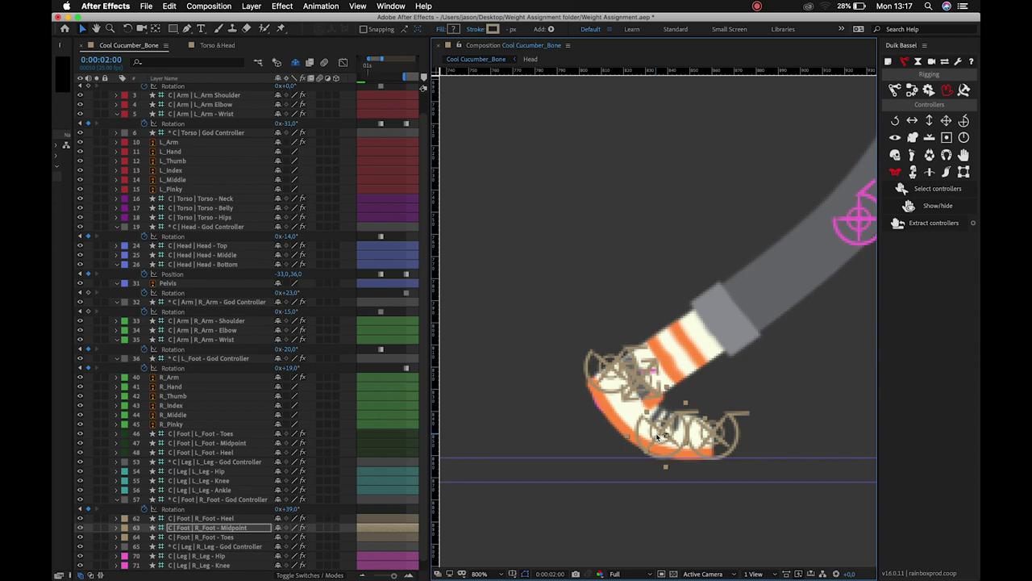
Hide the Duik controllers to examine the full step pose at 0:00:02:00, and show the controllers again
left_click(867, 222)
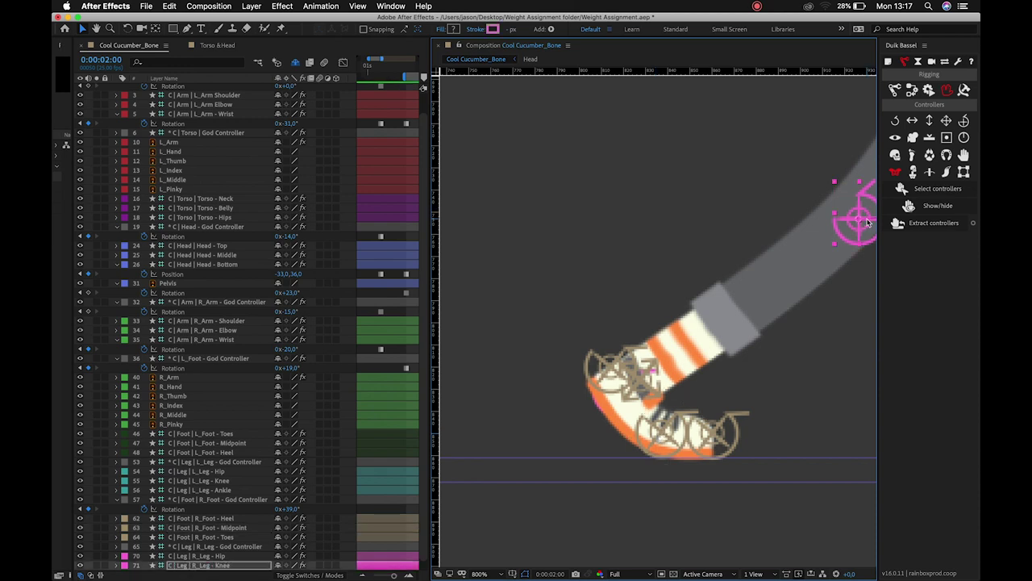
left_click(929, 205)
left_click(847, 215)
left_click(733, 183)
left_click(938, 207)
scroll(682, 362, "down", 3)
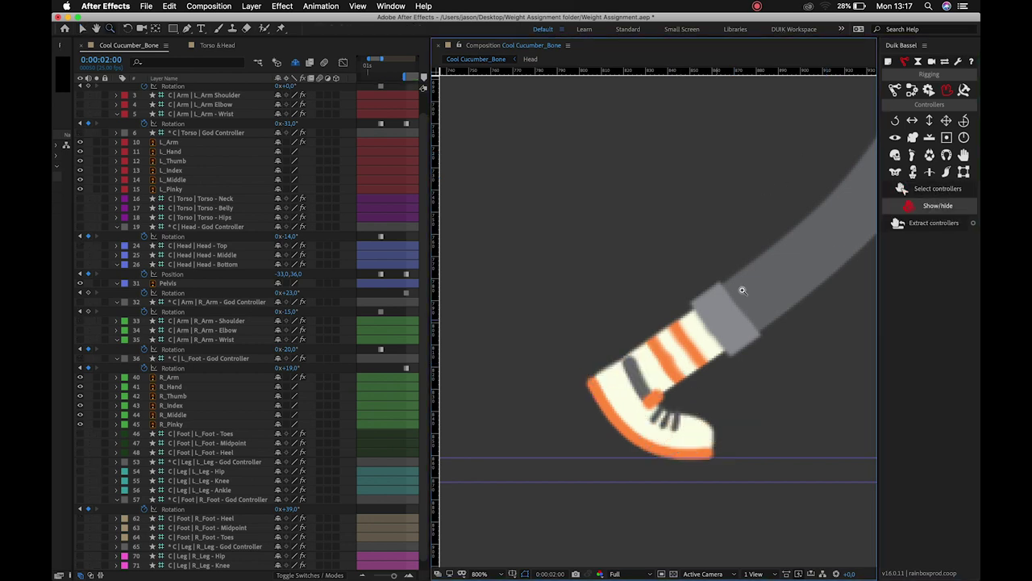
left_click_drag(684, 283, 675, 354)
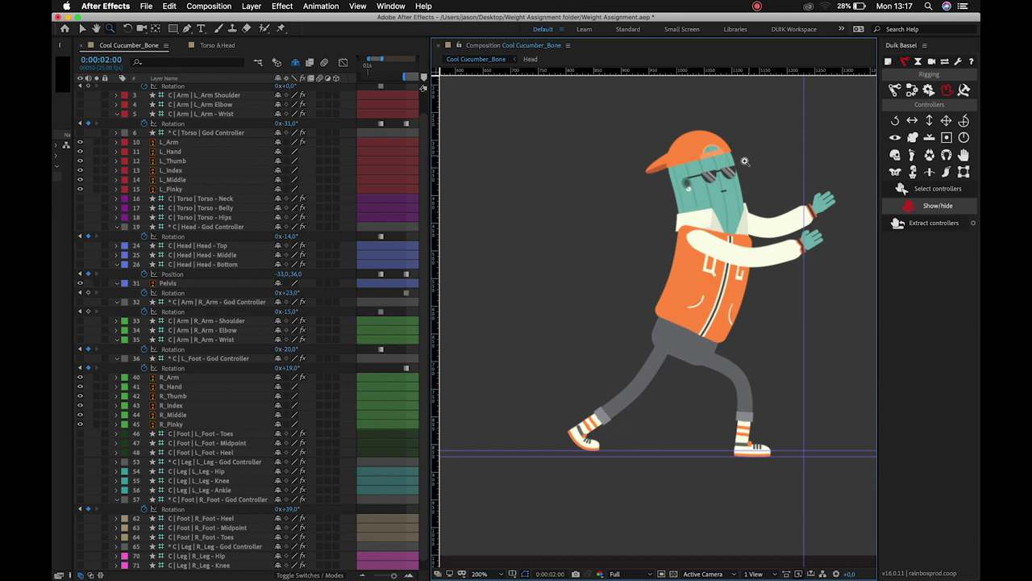
key("v")
left_click_drag(517, 389, 668, 291)
left_click(657, 348, "alt")
key("v")
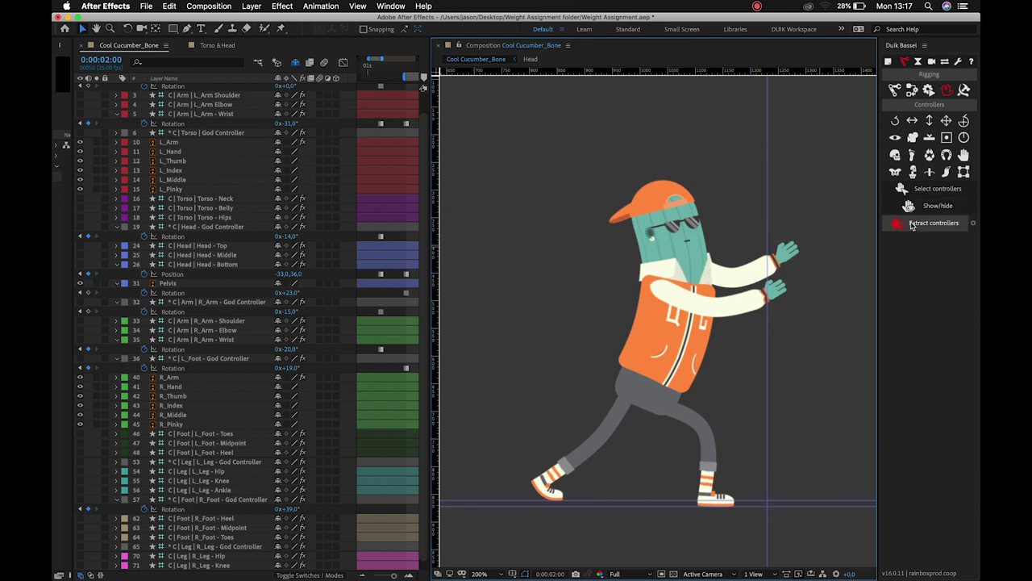
left_click(932, 208)
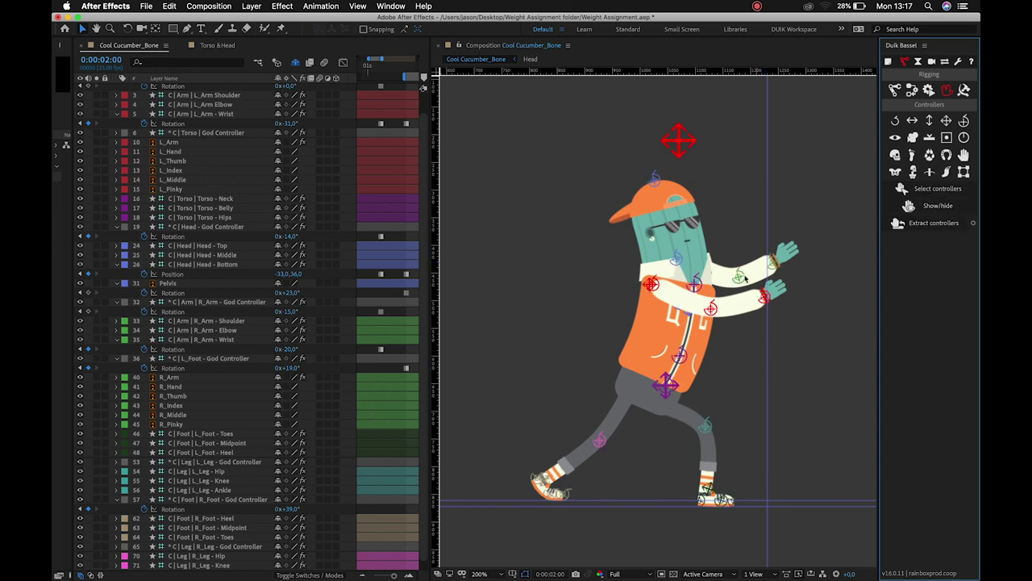
Go to 0:00:02:10 and raise the R_Arm Elbow controller to straighten the far arm
left_click(741, 281)
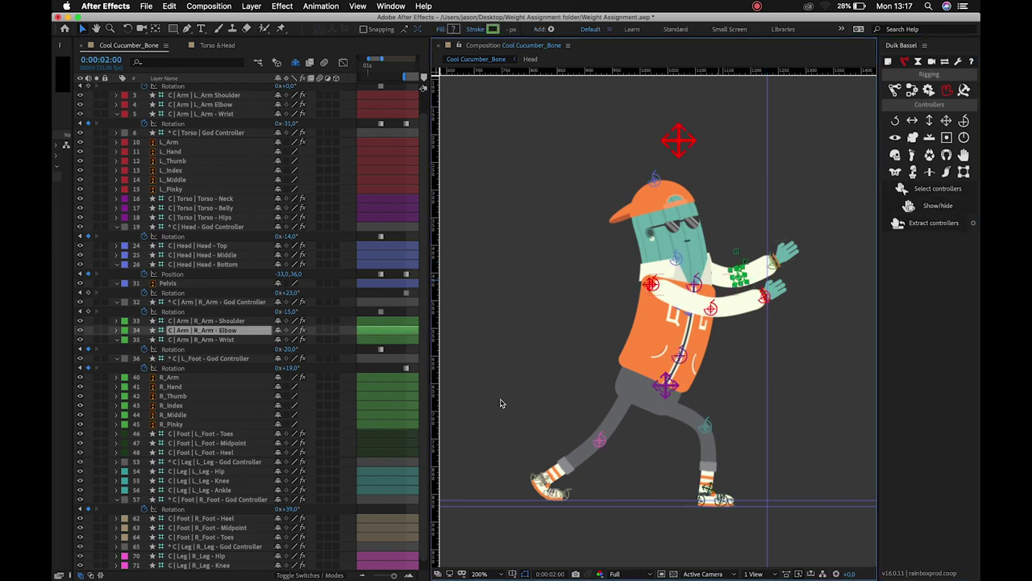
key("shift+Page_Down")
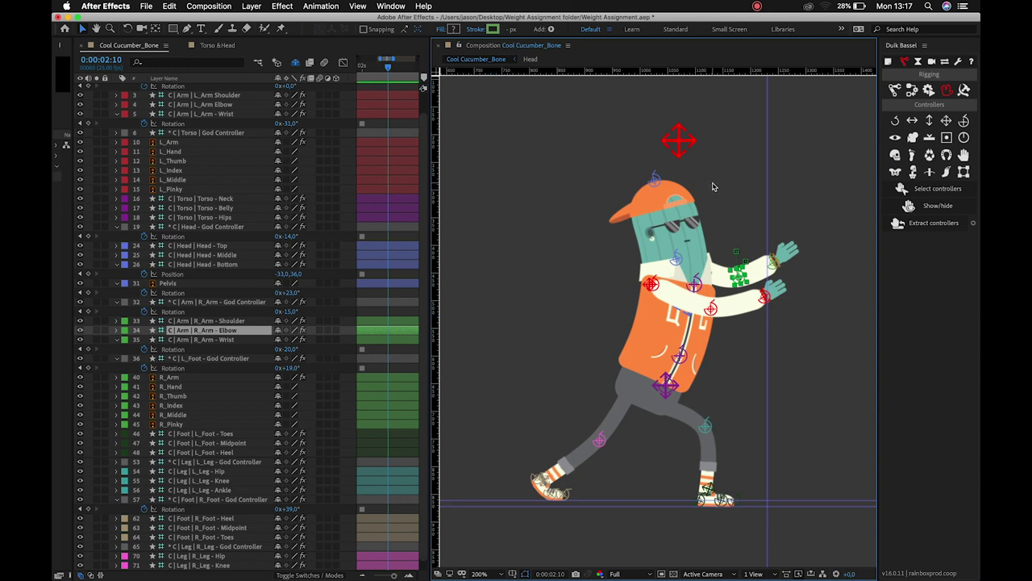
key("shift+Up")
key("shift+Up")
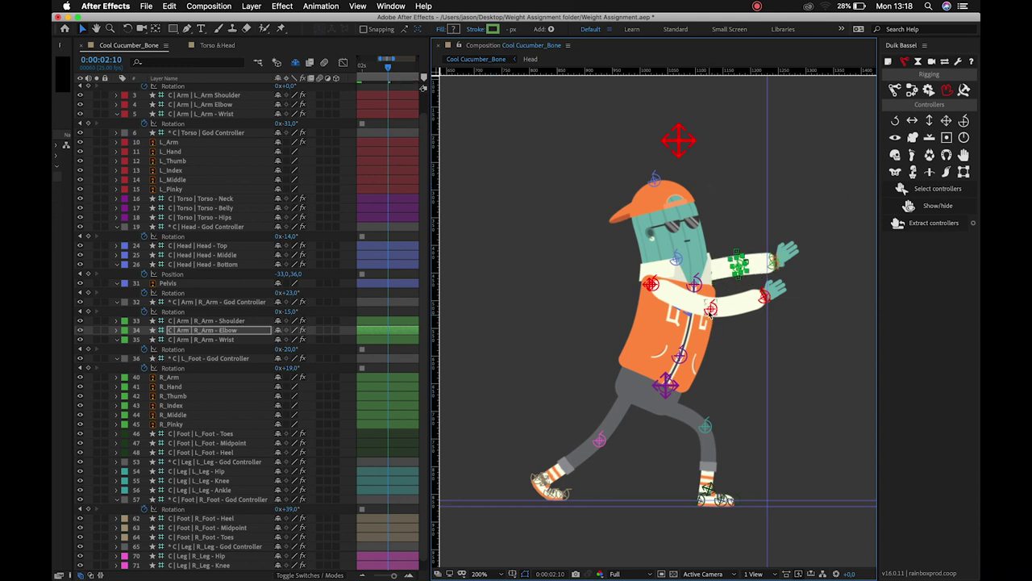
Raise the L_Arm Elbow controller to straighten the near arm
left_click(710, 311)
key("shift+Up")
key("shift+Up")
key("shift+Up")
key("shift+Down")
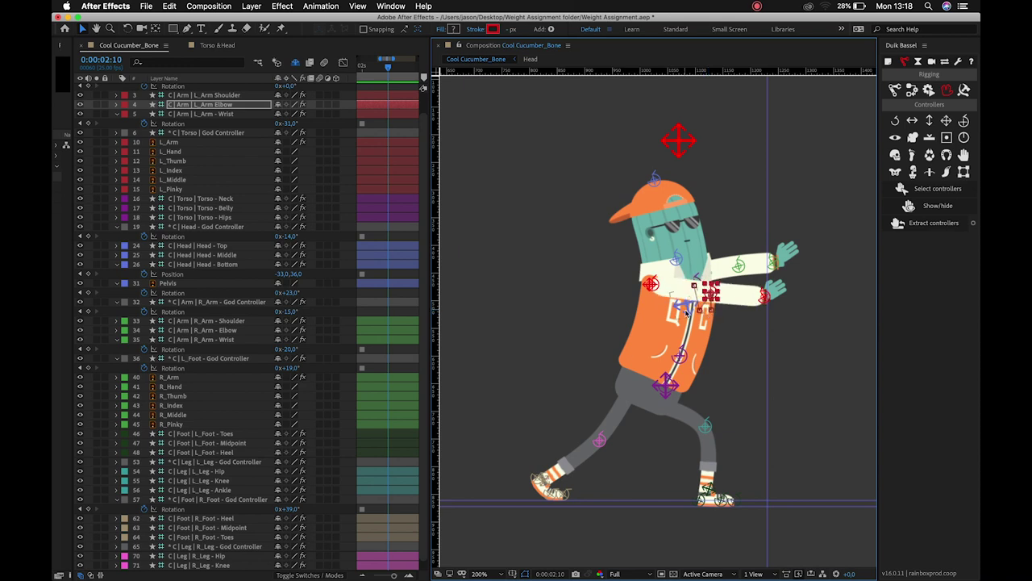
Set the Head God Controller's rotation to 7° and curve the head forward using the Head Top and Head Middle controllers
left_click(688, 311)
mouse_move(286, 235)
left_mouse_down()
mouse_move(323, 237)
mouse_move(296, 233)
left_mouse_up()
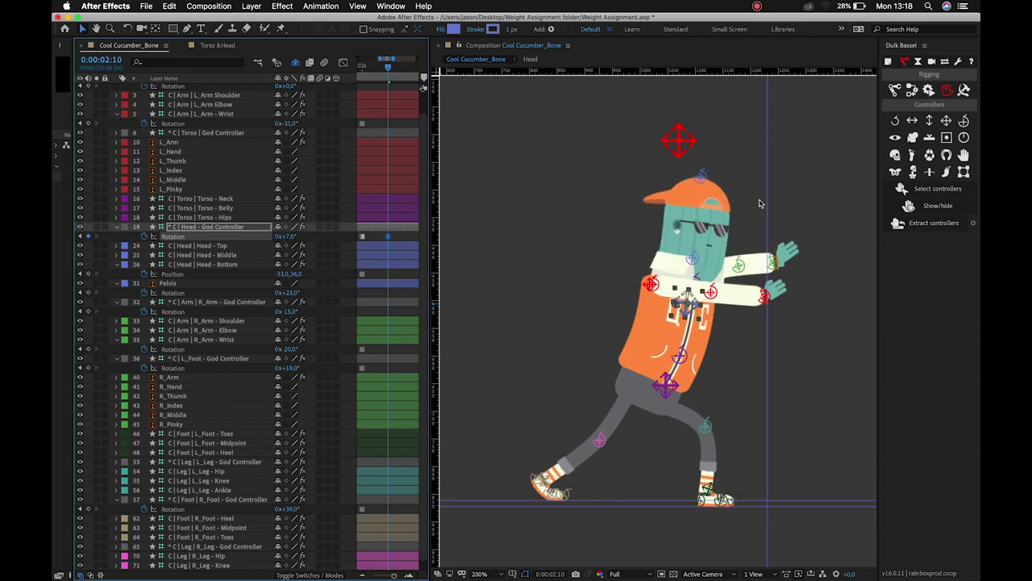
left_click(717, 179)
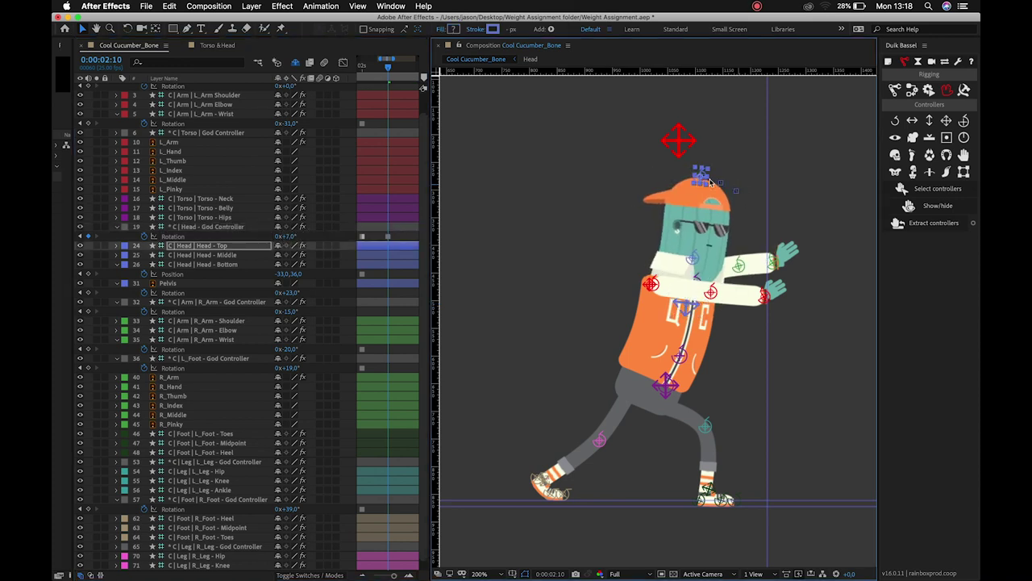
left_click_drag(701, 180, 727, 182)
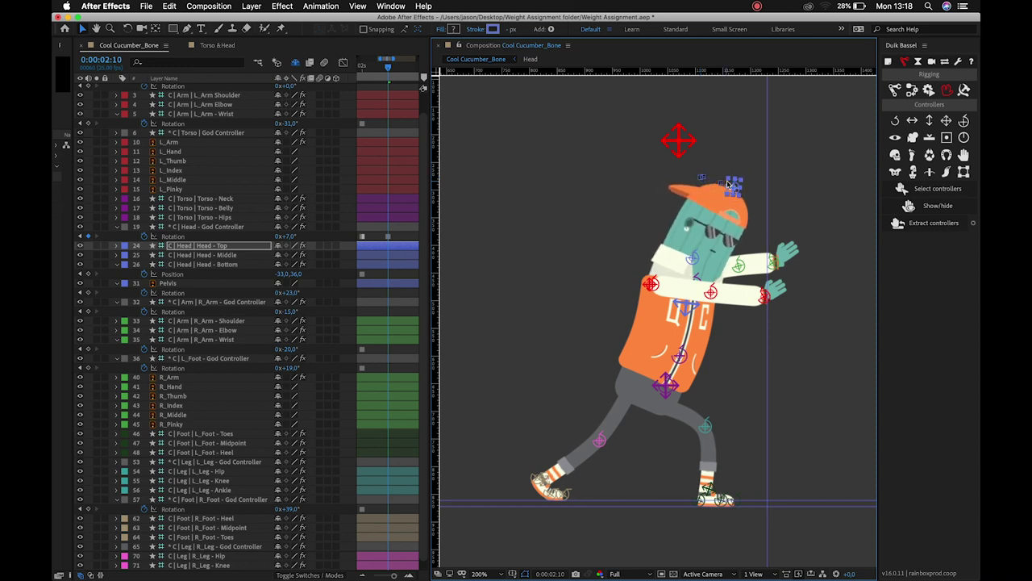
left_click(695, 255)
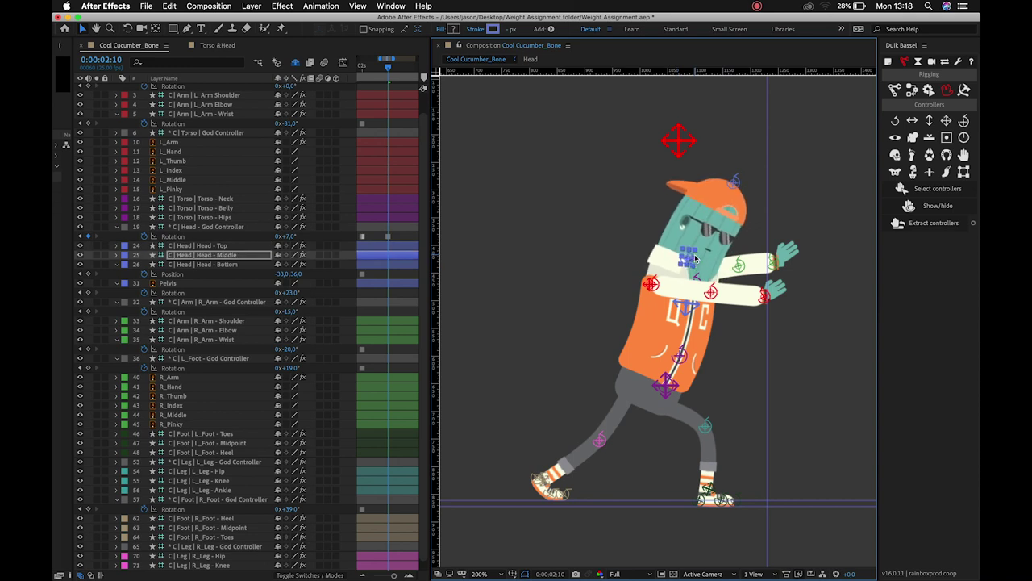
Move the Torso God Controller back and slightly down, and nudge the Torso Belly controller up to curve the jacket
left_click(666, 384)
mouse_move(680, 384)
left_mouse_down()
mouse_move(665, 384)
mouse_move(660, 401)
mouse_move(664, 385)
left_mouse_up()
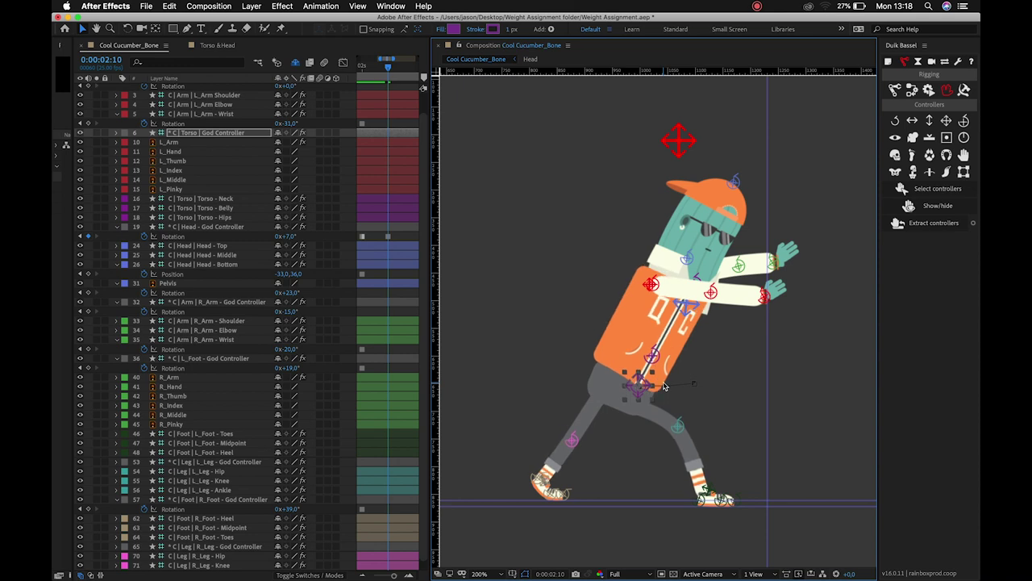
left_click_drag(665, 386, 656, 368)
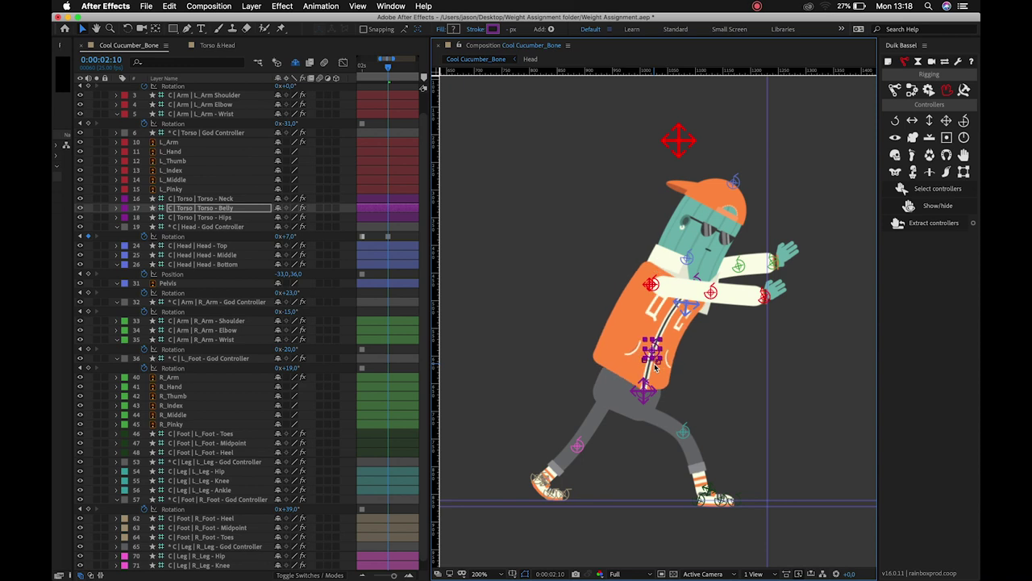
Nudge the Torso Hips controller and the Pelvis layer slightly upward
left_click(233, 218)
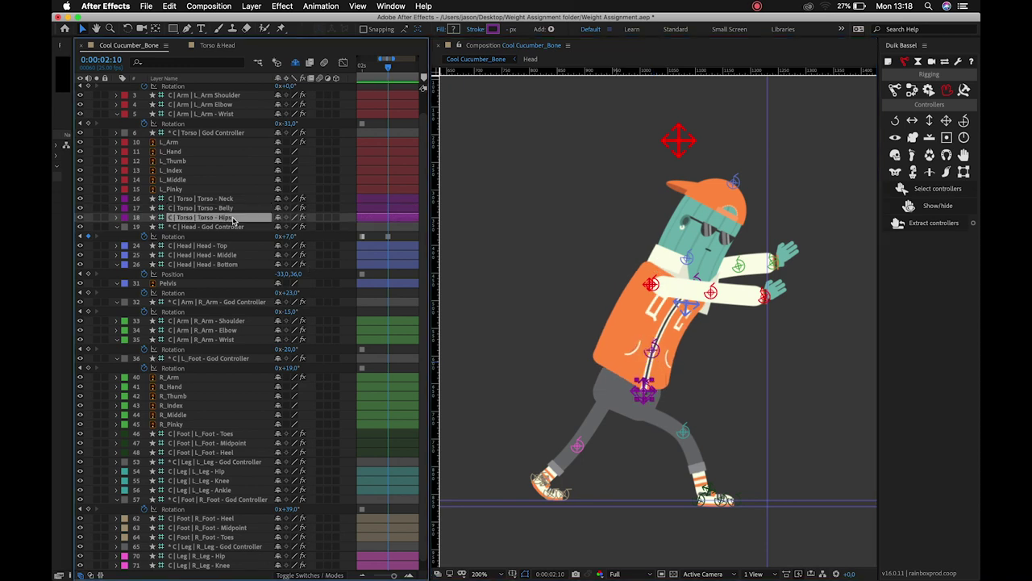
key("Return")
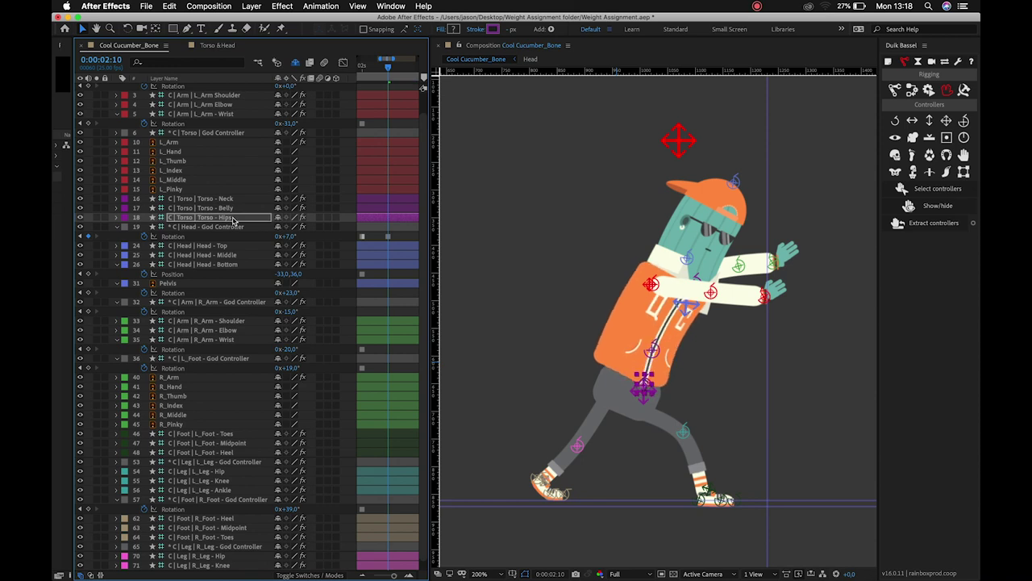
left_click(599, 399)
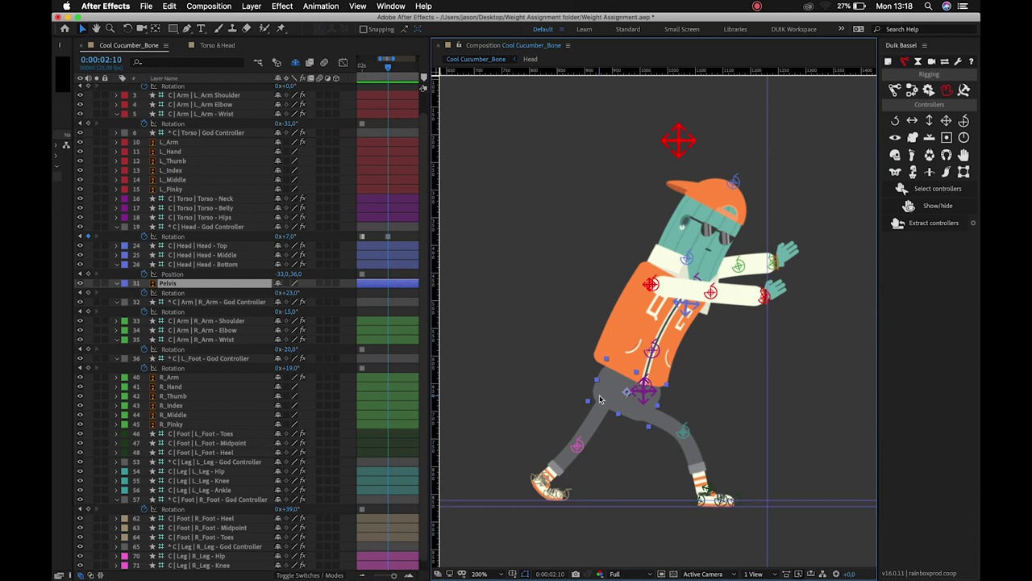
key("Return")
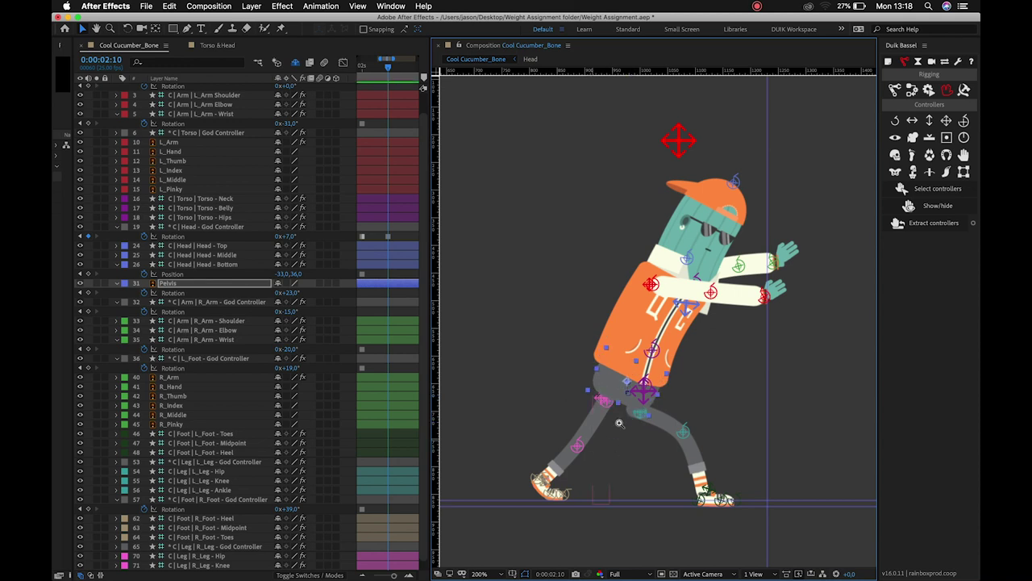
Raise the R_Leg Hip controller so the top of the rear leg tucks into the pelvis
scroll(619, 423, "up", 2)
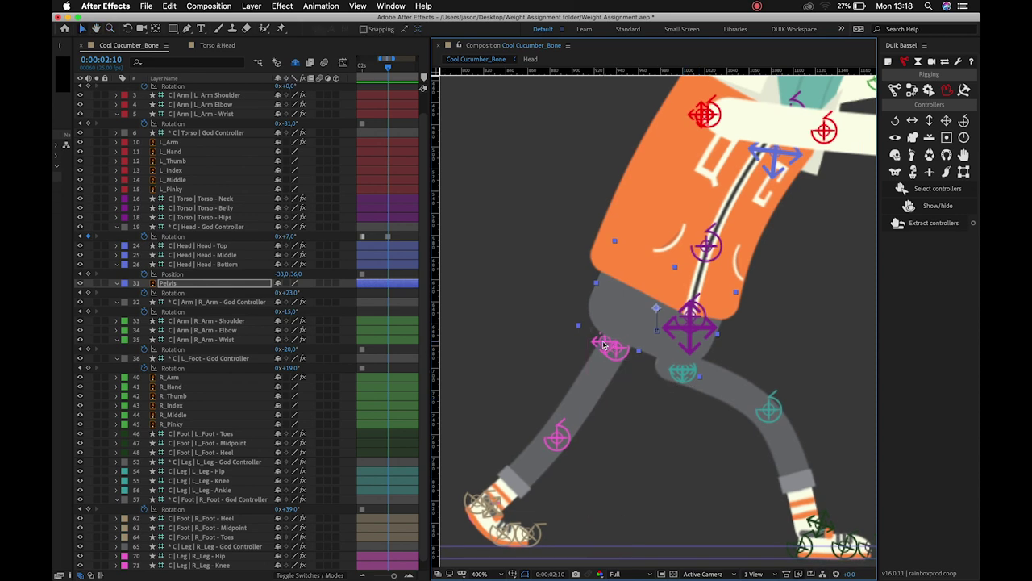
left_click(603, 345)
left_click(623, 350)
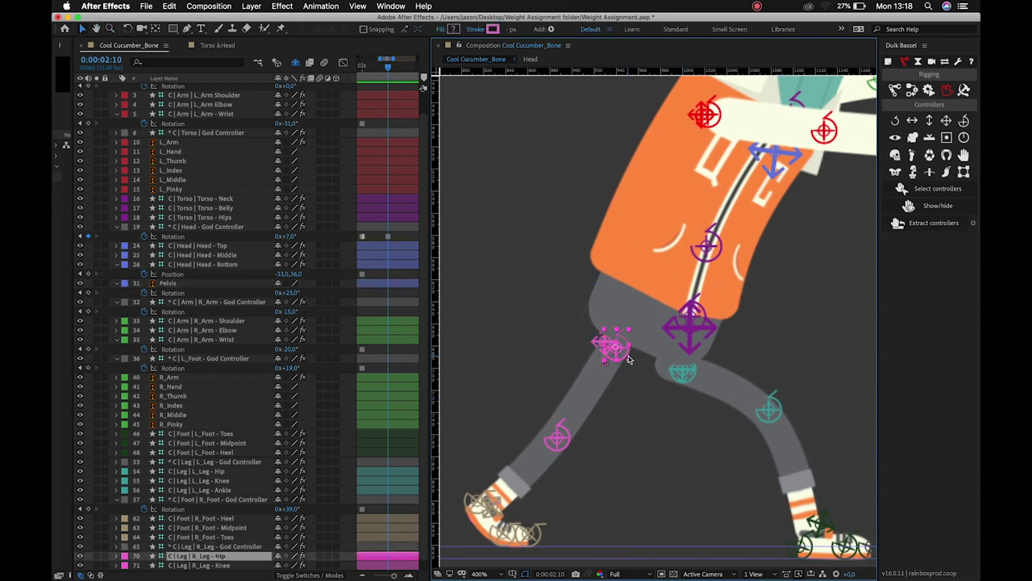
key("Up")
key("Up")
key("Up")
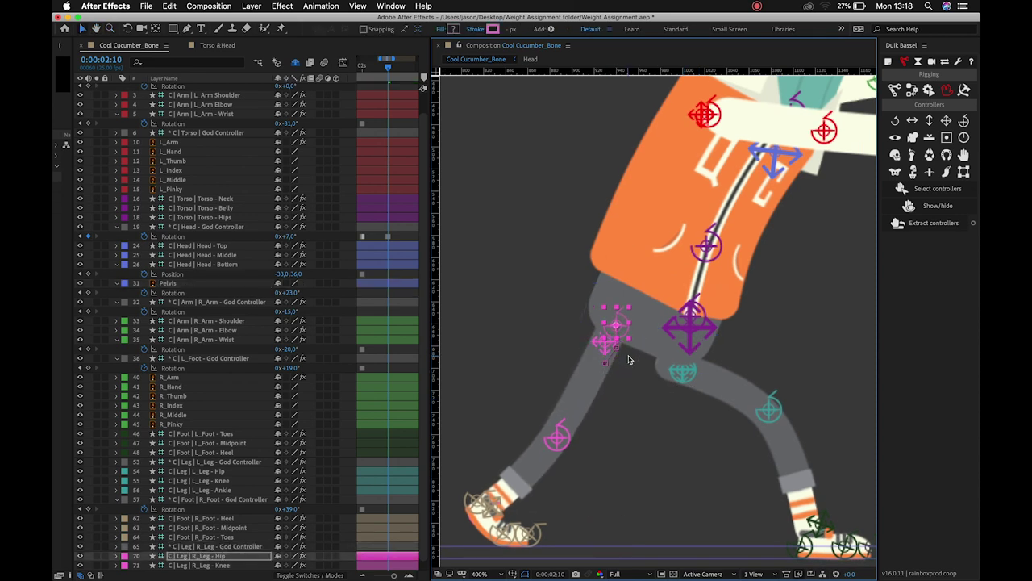
Raise the L_Leg God Controller into the pelvis, and move the L_Leg Knee controller down and slightly back to smooth the front leg
left_click(685, 376)
key("Up")
key("Up")
key("Up")
key("Up")
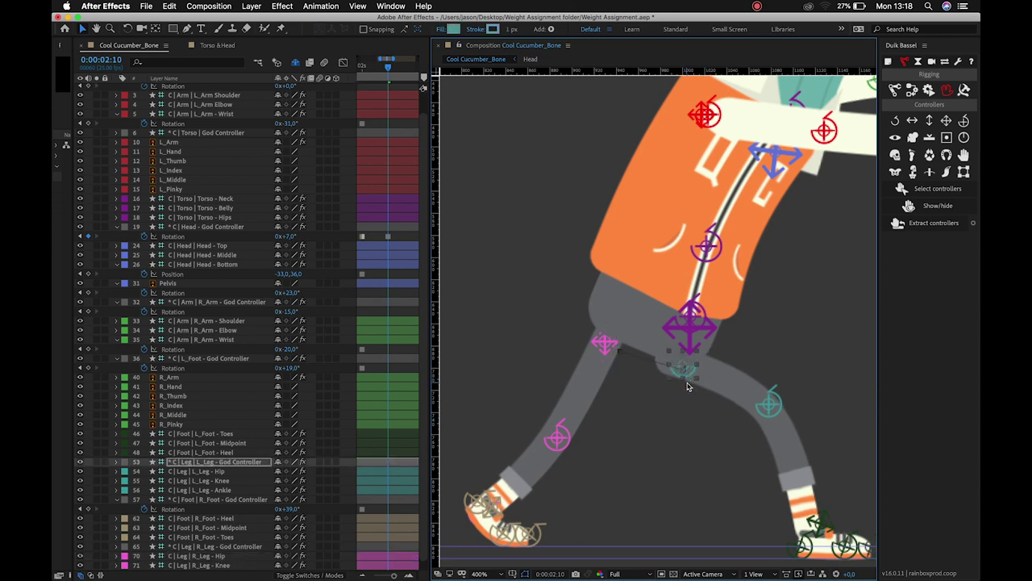
key("Up")
key("Up")
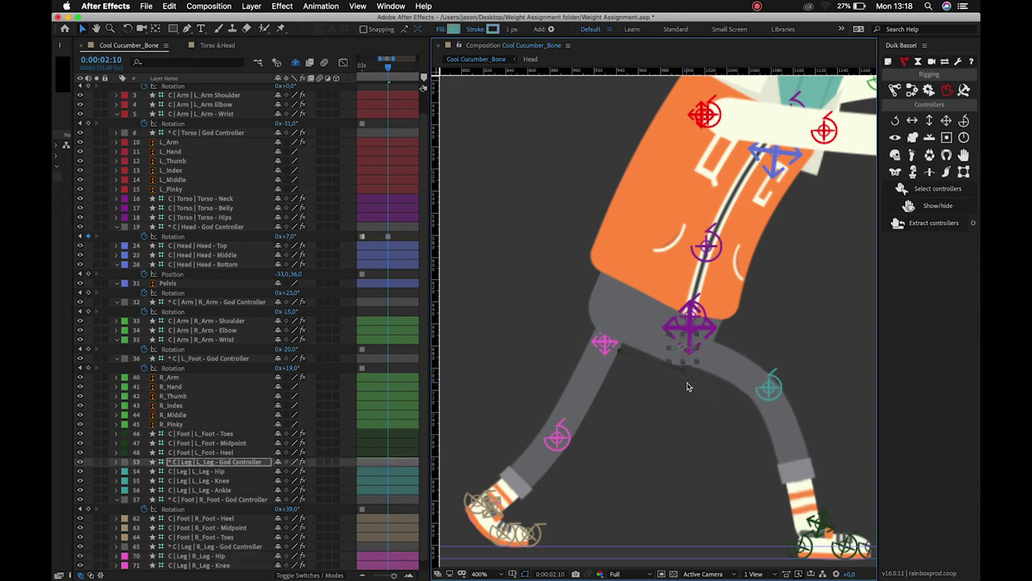
left_click(781, 368)
mouse_move(771, 392)
left_mouse_down()
mouse_move(793, 410)
mouse_move(765, 407)
left_mouse_up()
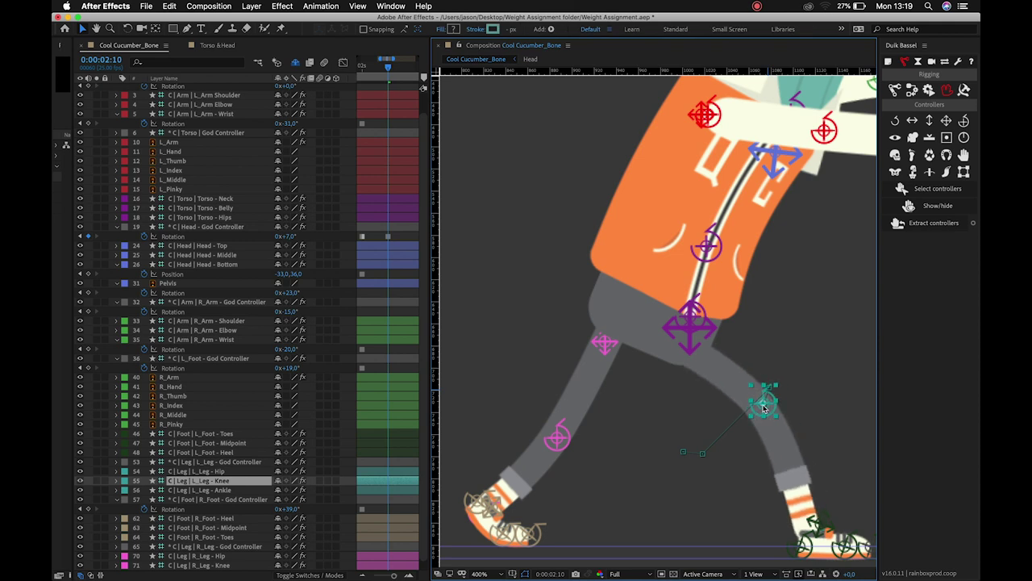
Shift the red master controller above the head forward to move the whole character to the right
key("z")
left_click(759, 337, "alt")
left_click(759, 336, "alt")
key("space")
left_click_drag(613, 312, 633, 339)
left_click(626, 336)
key("space")
key("v")
left_click(621, 343)
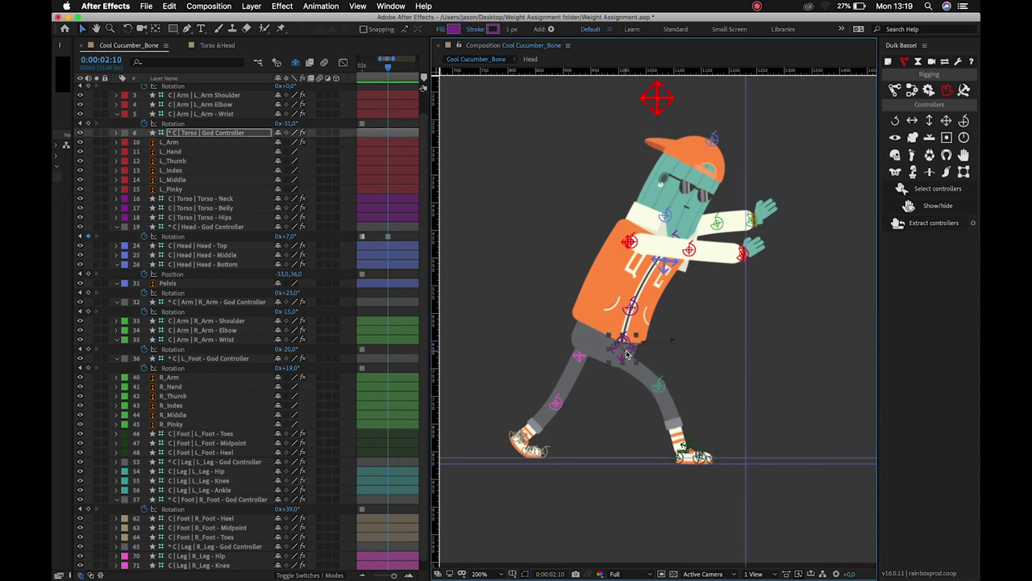
left_click(659, 96)
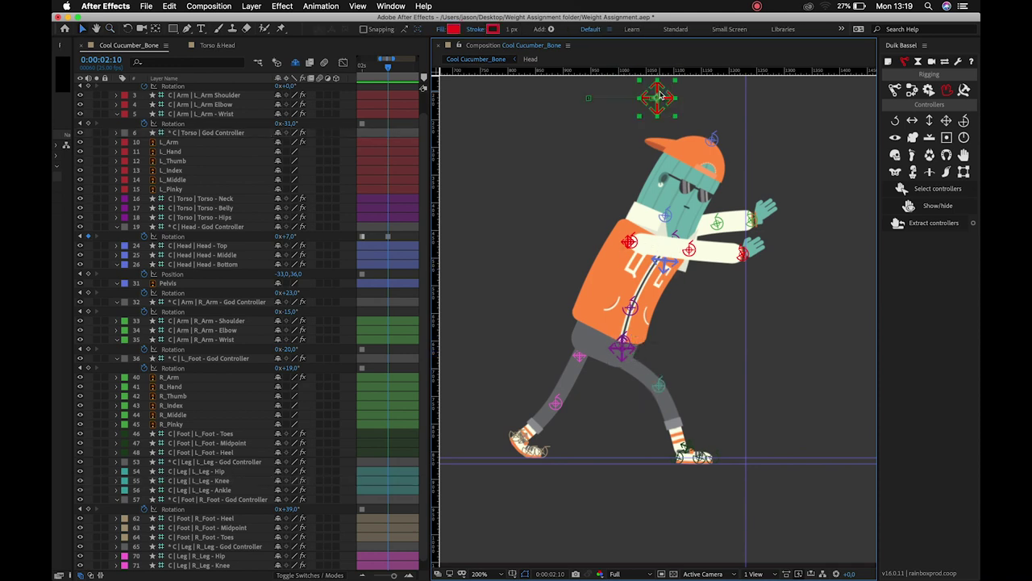
key("shift+Right")
key("shift+Right")
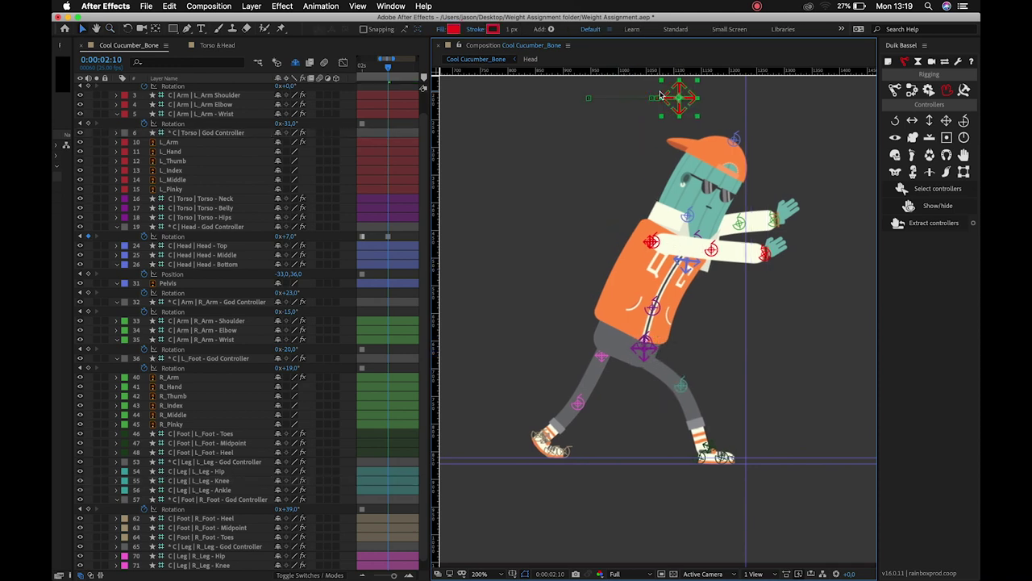
left_click(781, 288)
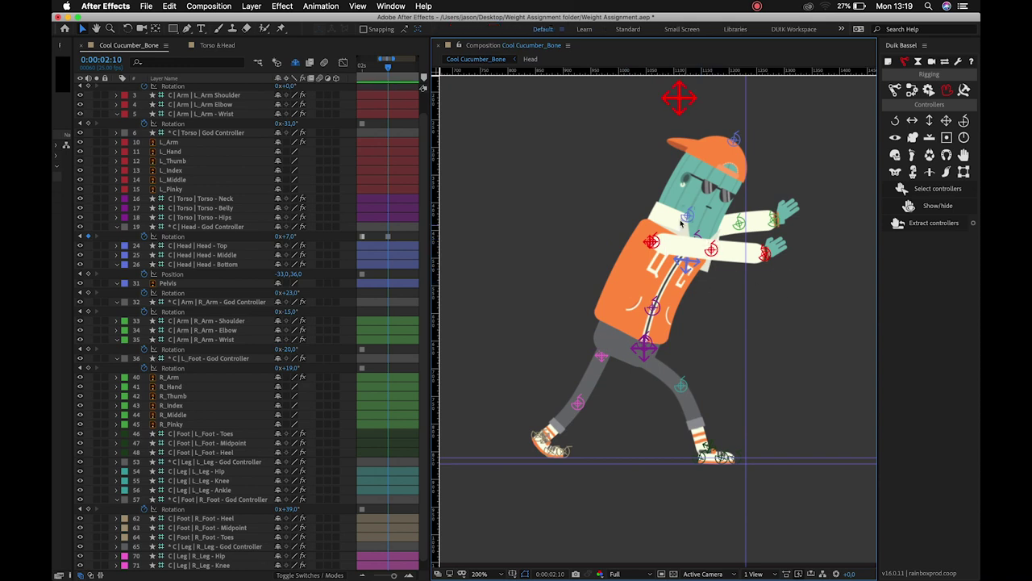
Move the near arm's god controller at the shoulder slightly back from the wall guide
left_click(651, 243)
key("shift+Left")
key("shift+Left")
key("shift+Left")
left_click_drag(652, 244, 658, 243)
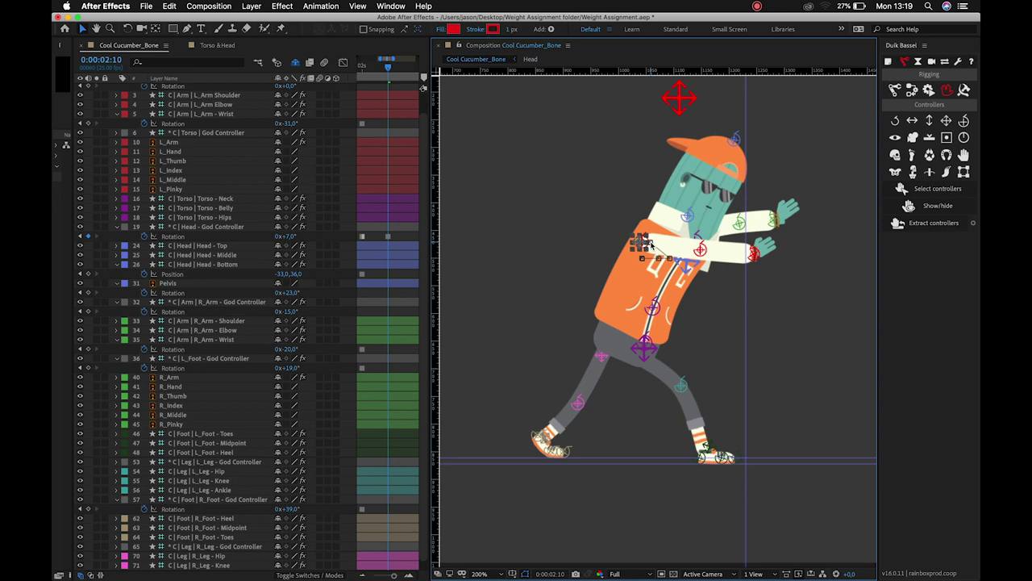
Move the R_Arm God Controller slightly back so the far arm lines up with the near arm
left_click(738, 220)
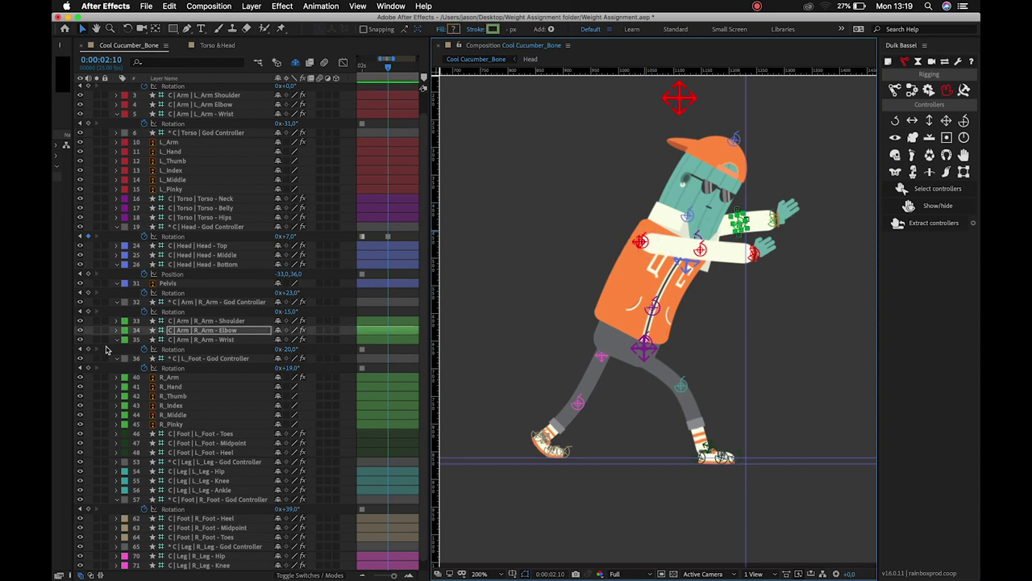
left_click(212, 304)
key("shift+Left")
key("shift+Left")
key("shift+Left")
key("shift+Left")
key("shift+Right")
key("shift+Right")
key("shift+Right")
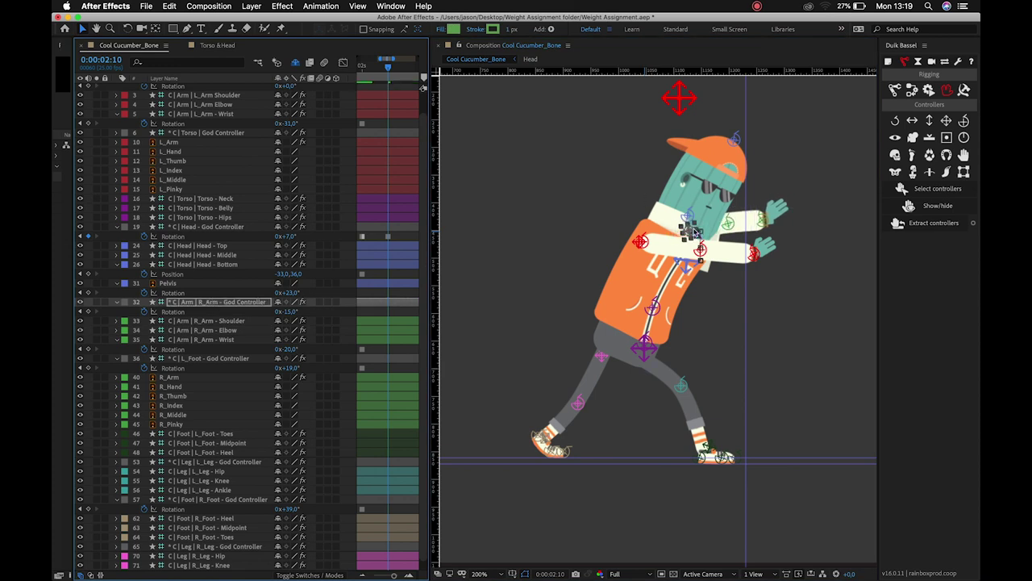
left_click(728, 227)
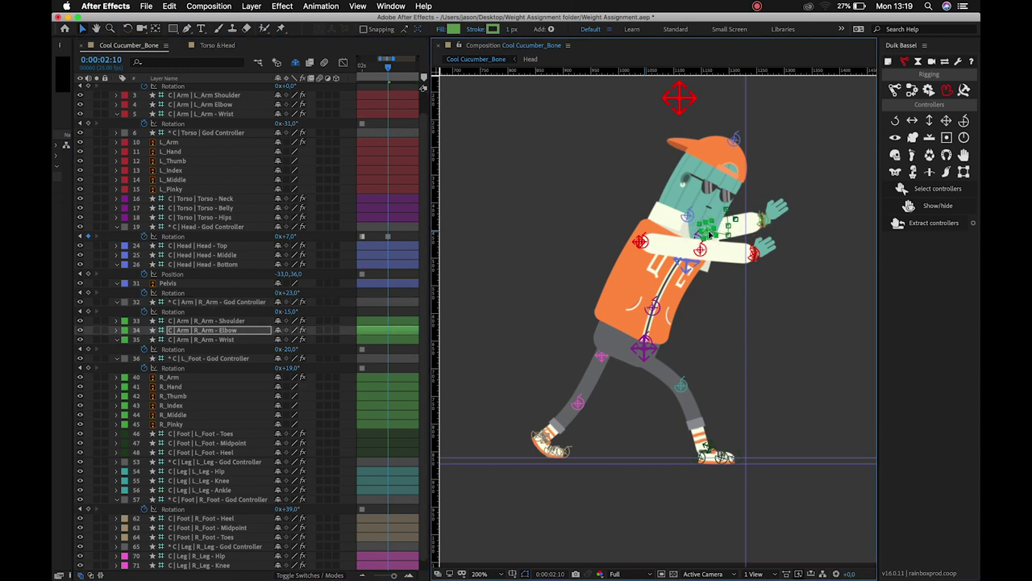
left_click(758, 219)
left_click_drag(758, 219, 780, 214)
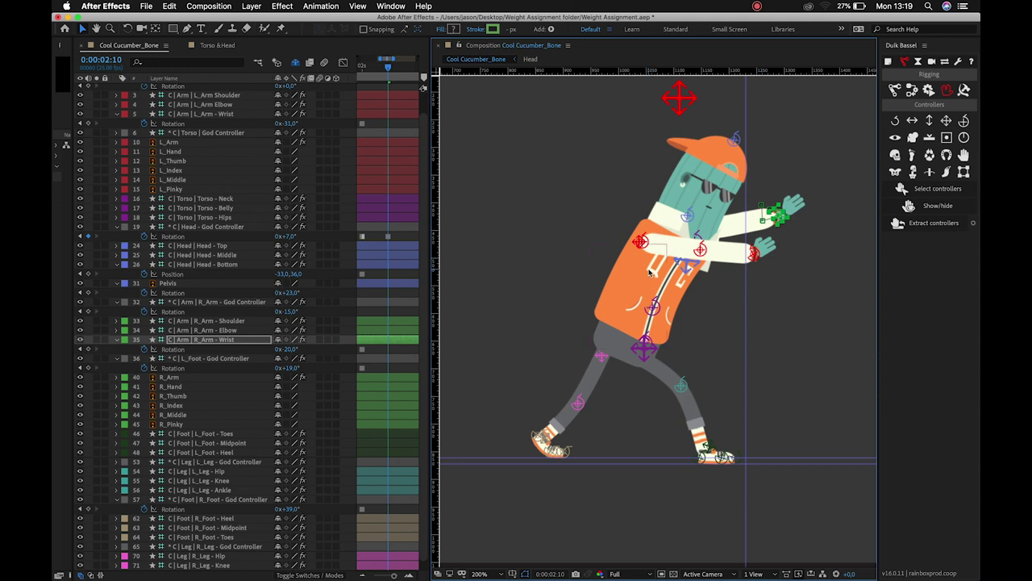
key("super+z")
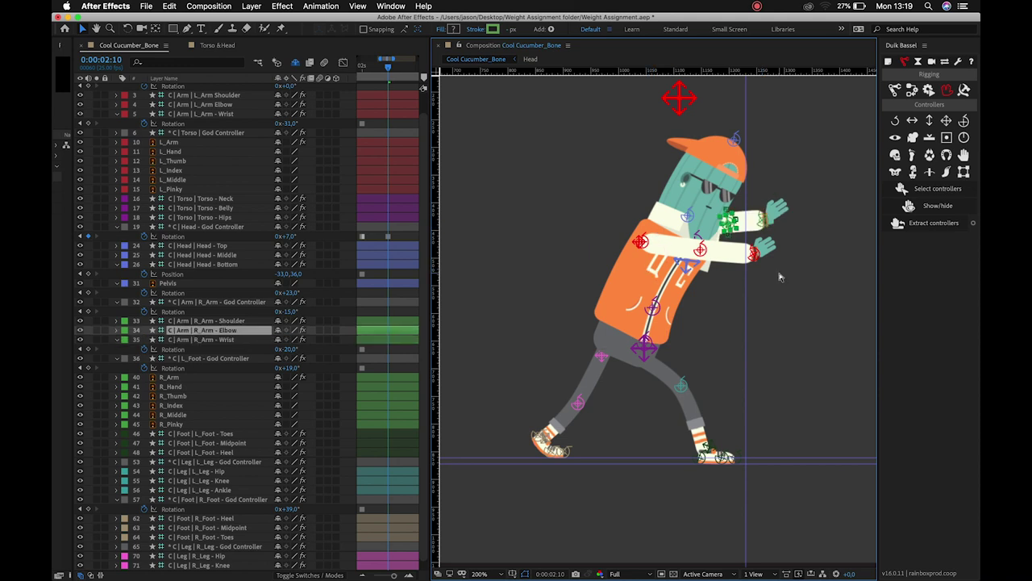
Undo the latest position adjustments to the far arm's controllers and clear the selection
key("super+z")
key("super+z")
key("super+z")
key("super+z")
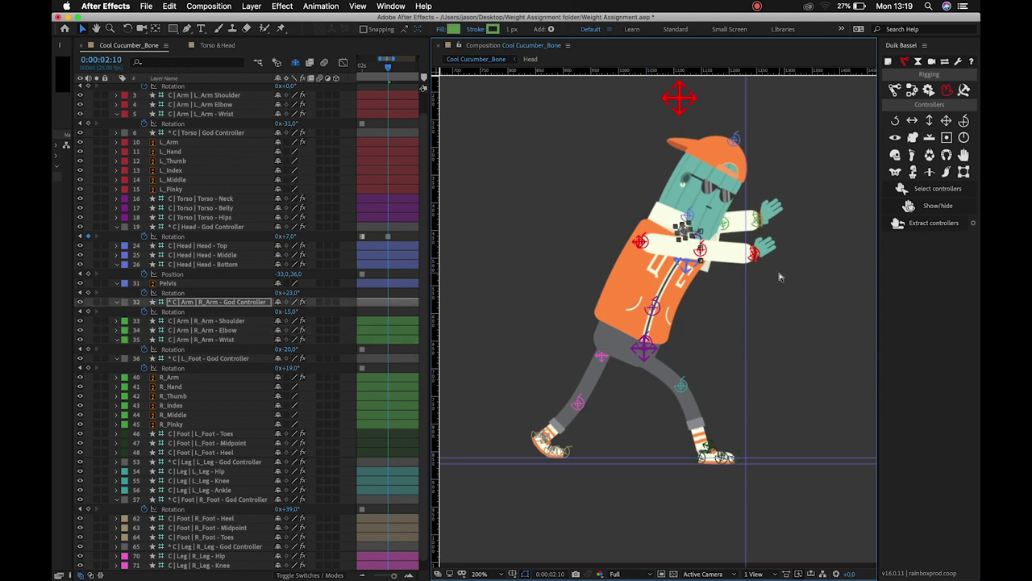
left_click(794, 276)
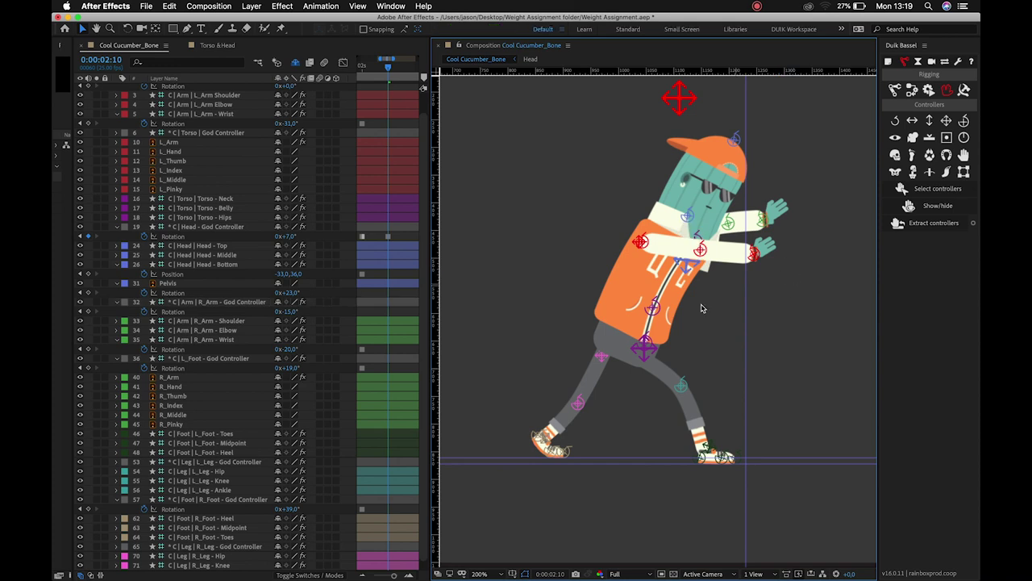
Check the pose at 0:00:02:20, set the work area's start to about 0:00:00:09 and preview the animation from there
scroll(657, 309, "down", 2)
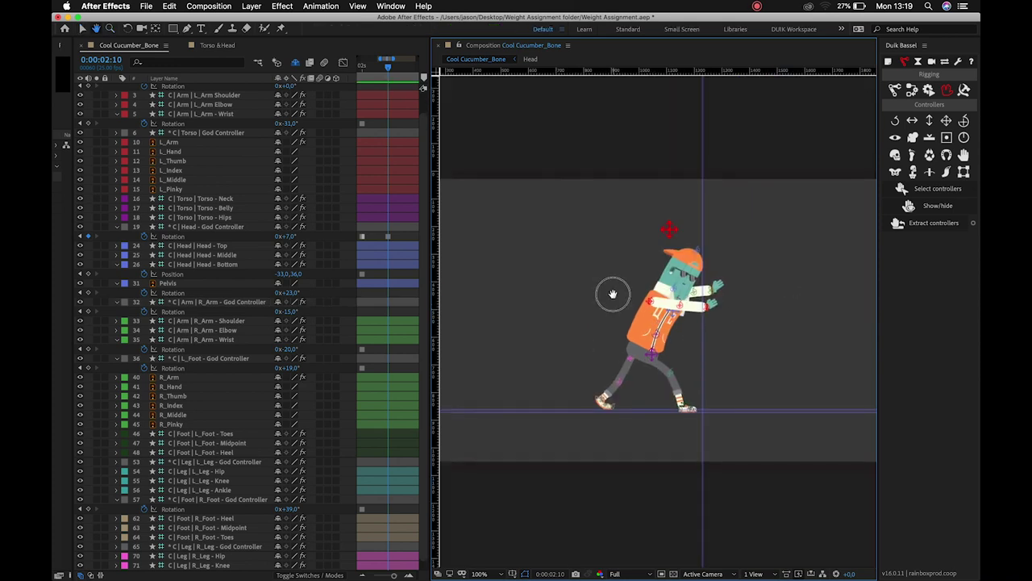
key("shift+Page_Down")
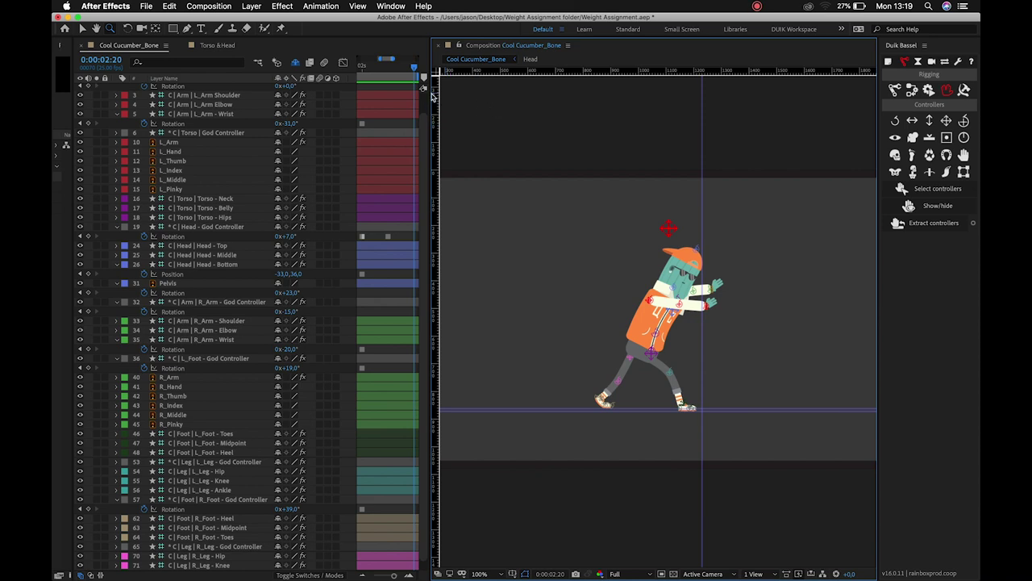
left_click_drag(432, 95, 584, 97)
scroll(378, 83, "left", 3)
scroll(378, 83, "up", 1)
left_click_drag(460, 76, 386, 76)
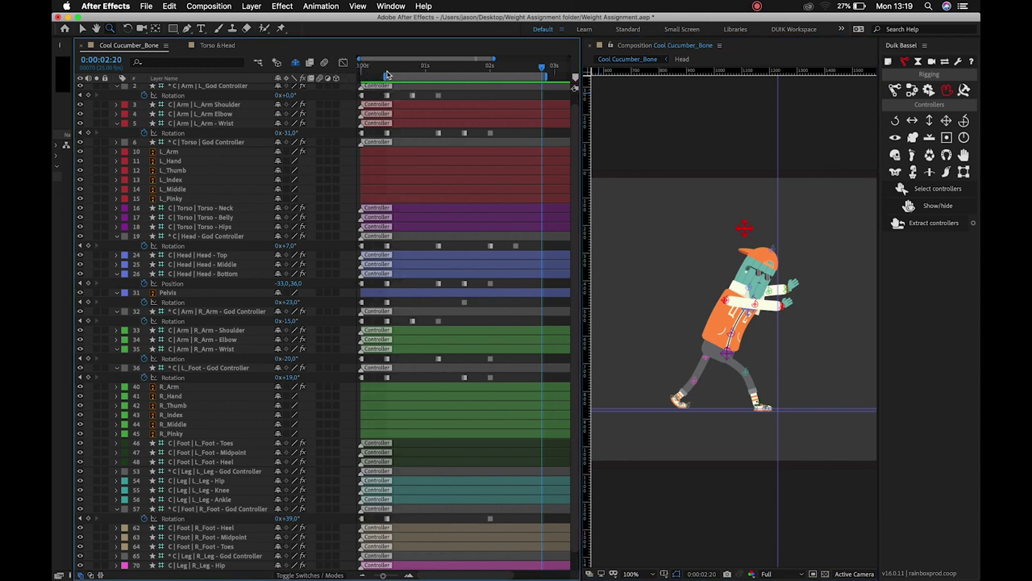
left_click(386, 70)
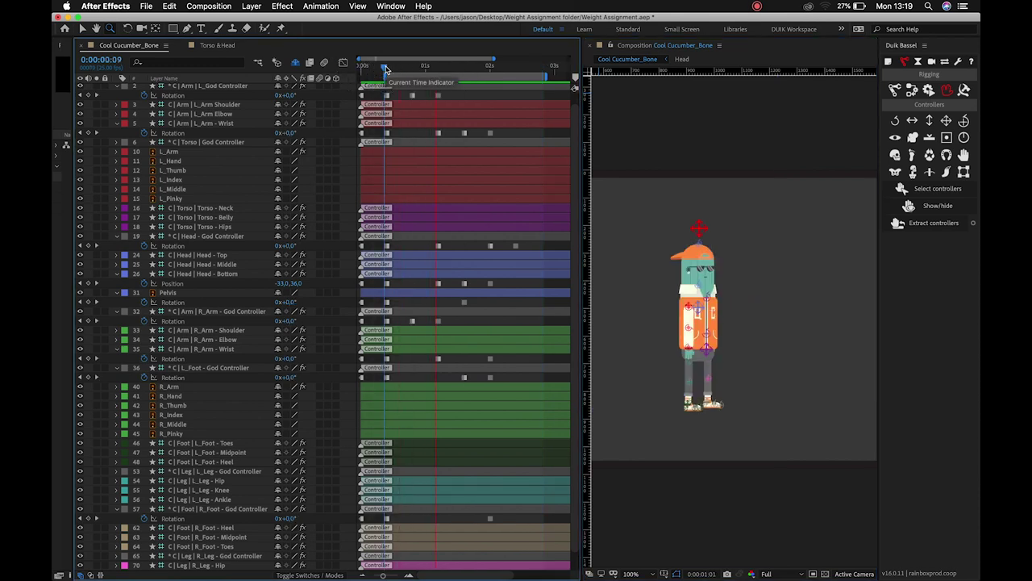